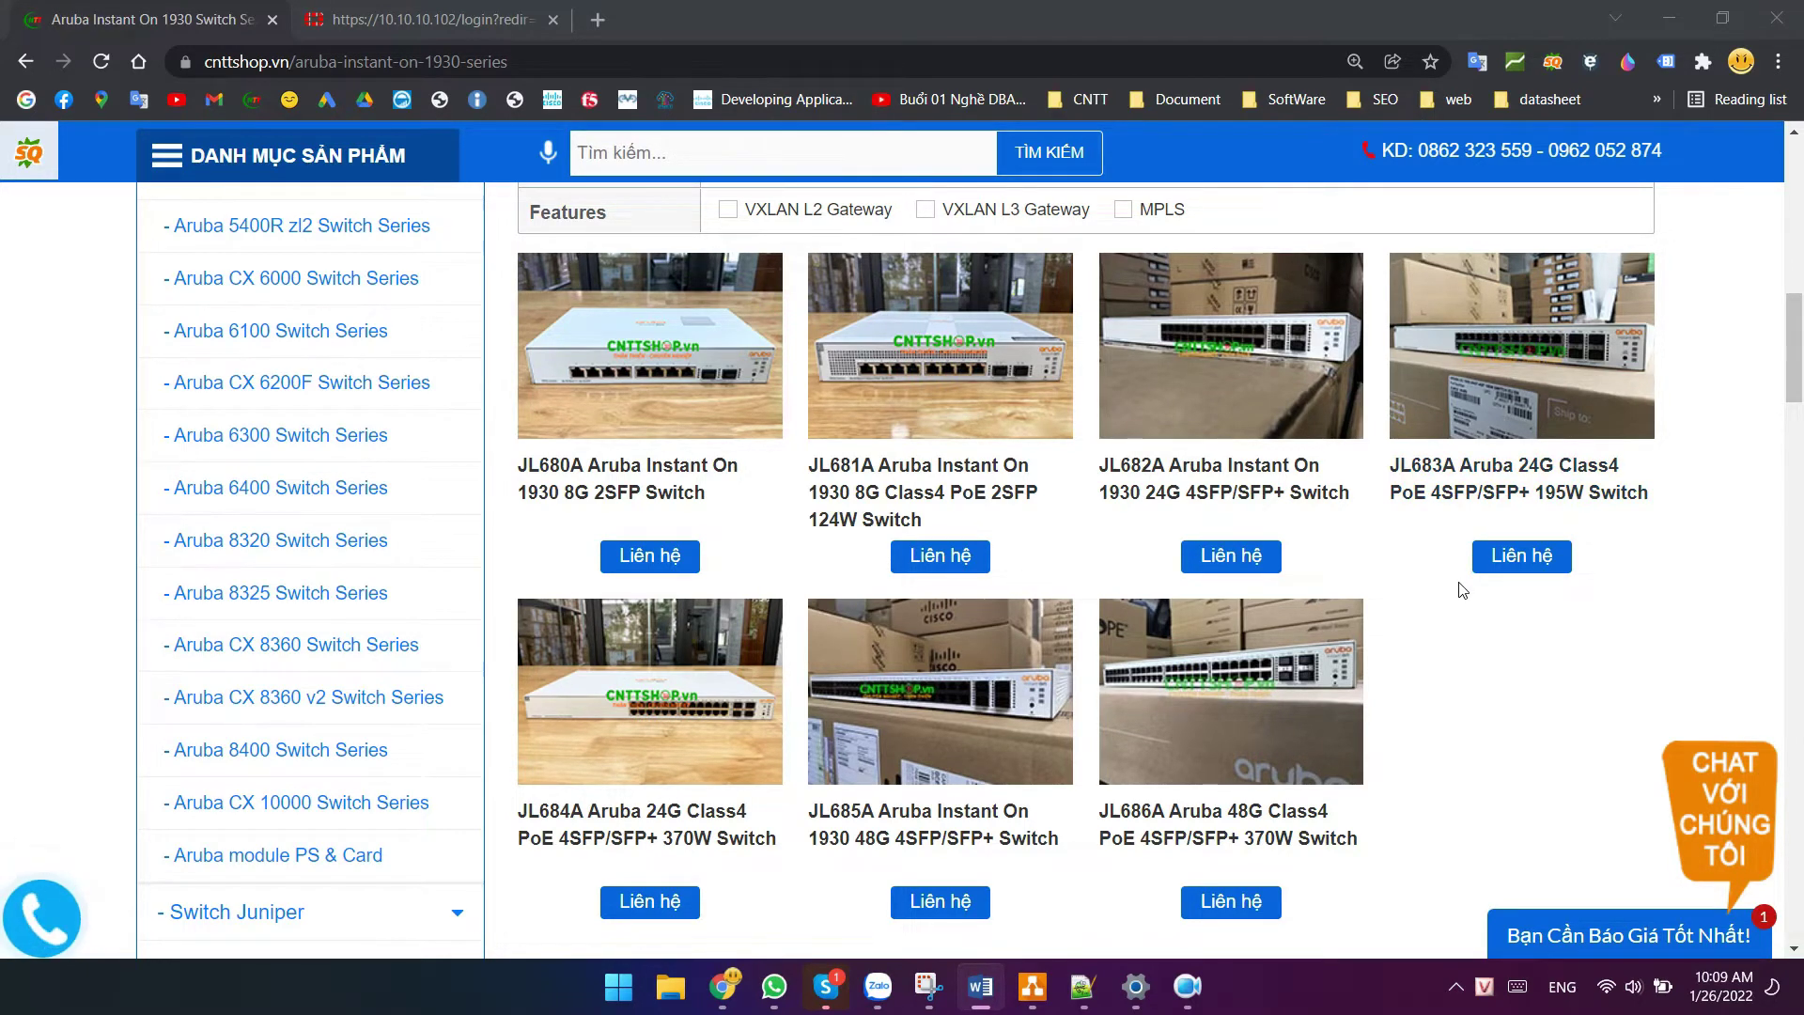
pyautogui.scroll(-1, 1462, 590)
pyautogui.rightClick(1607, 987)
pyautogui.click(1597, 928)
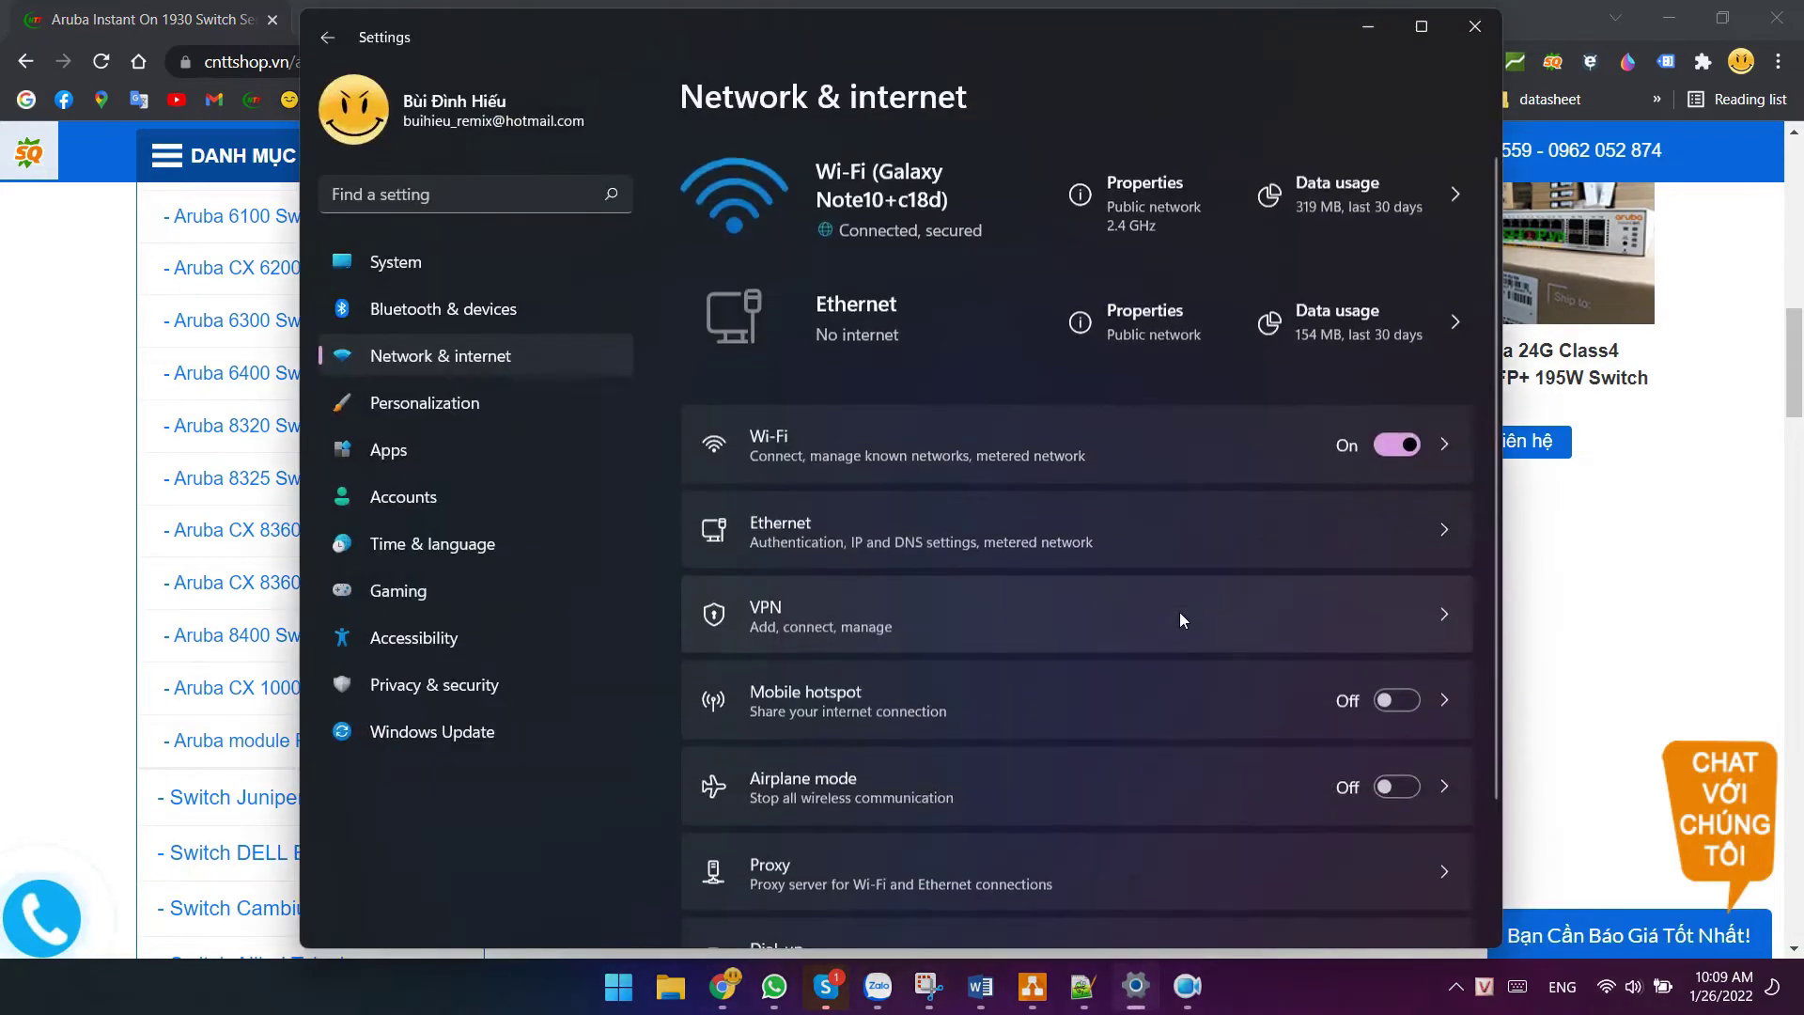
pyautogui.click(809, 522)
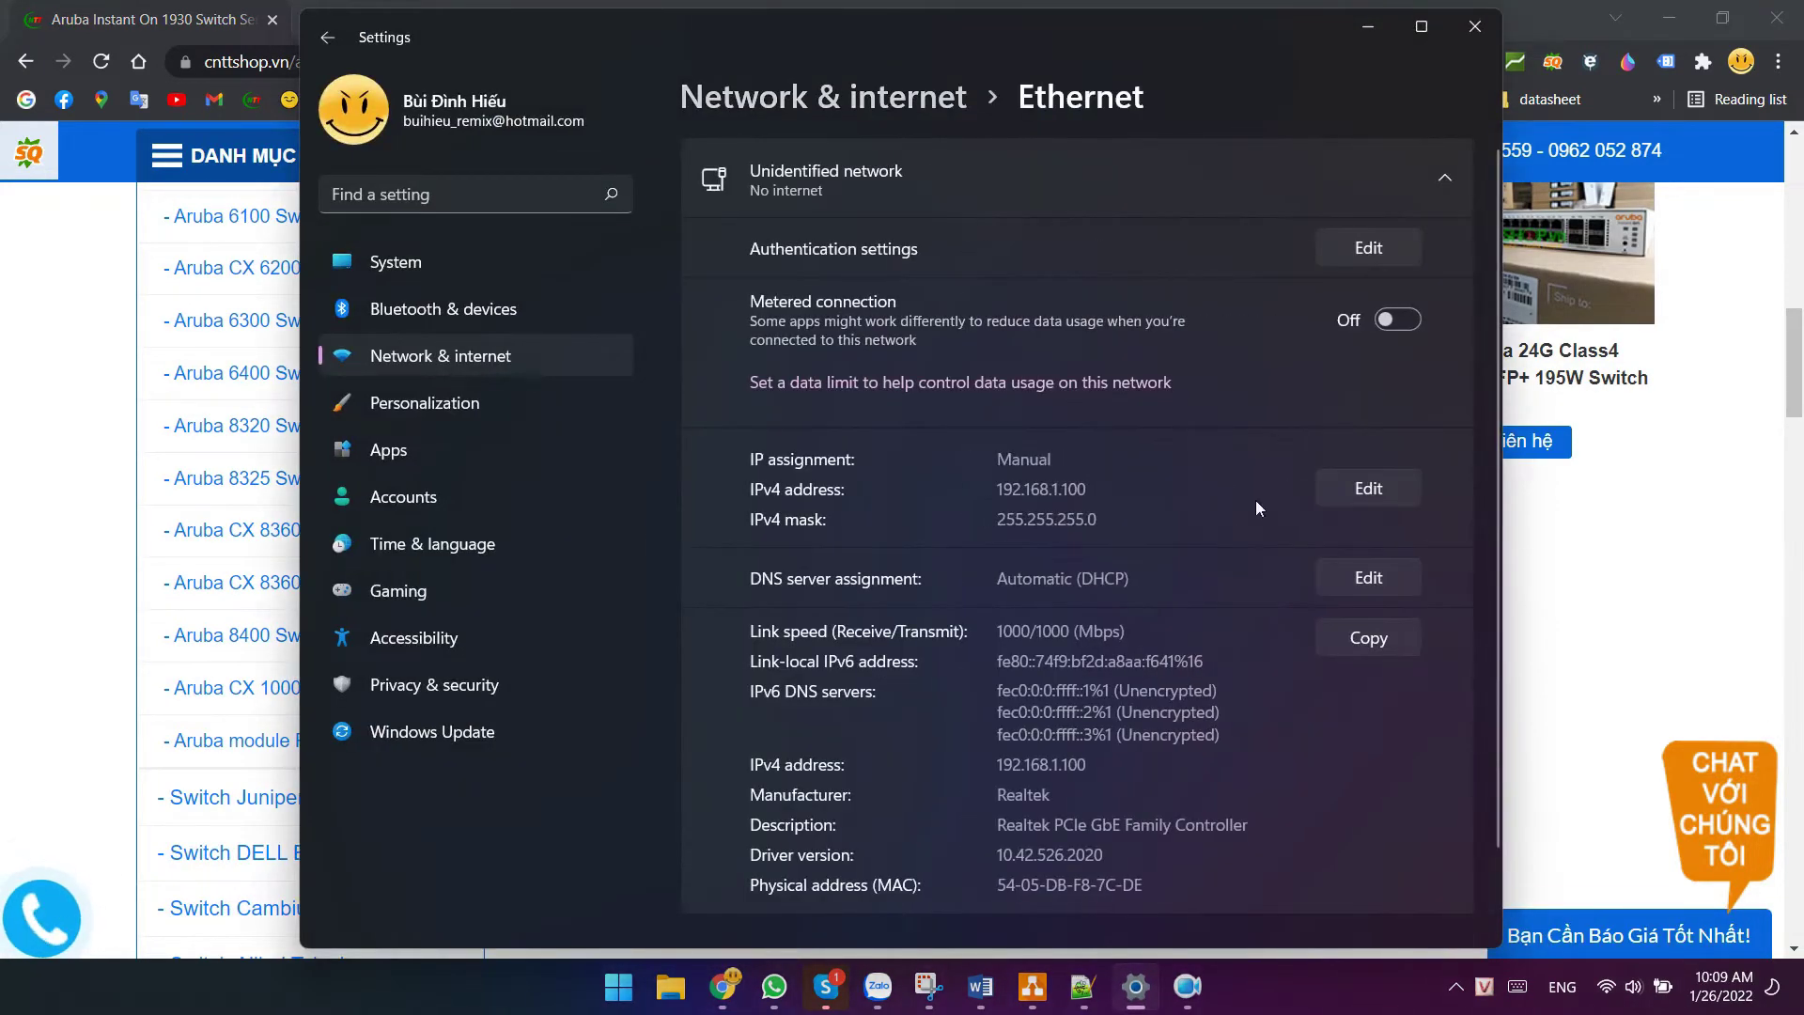
pyautogui.click(1341, 492)
pyautogui.press('Tab')
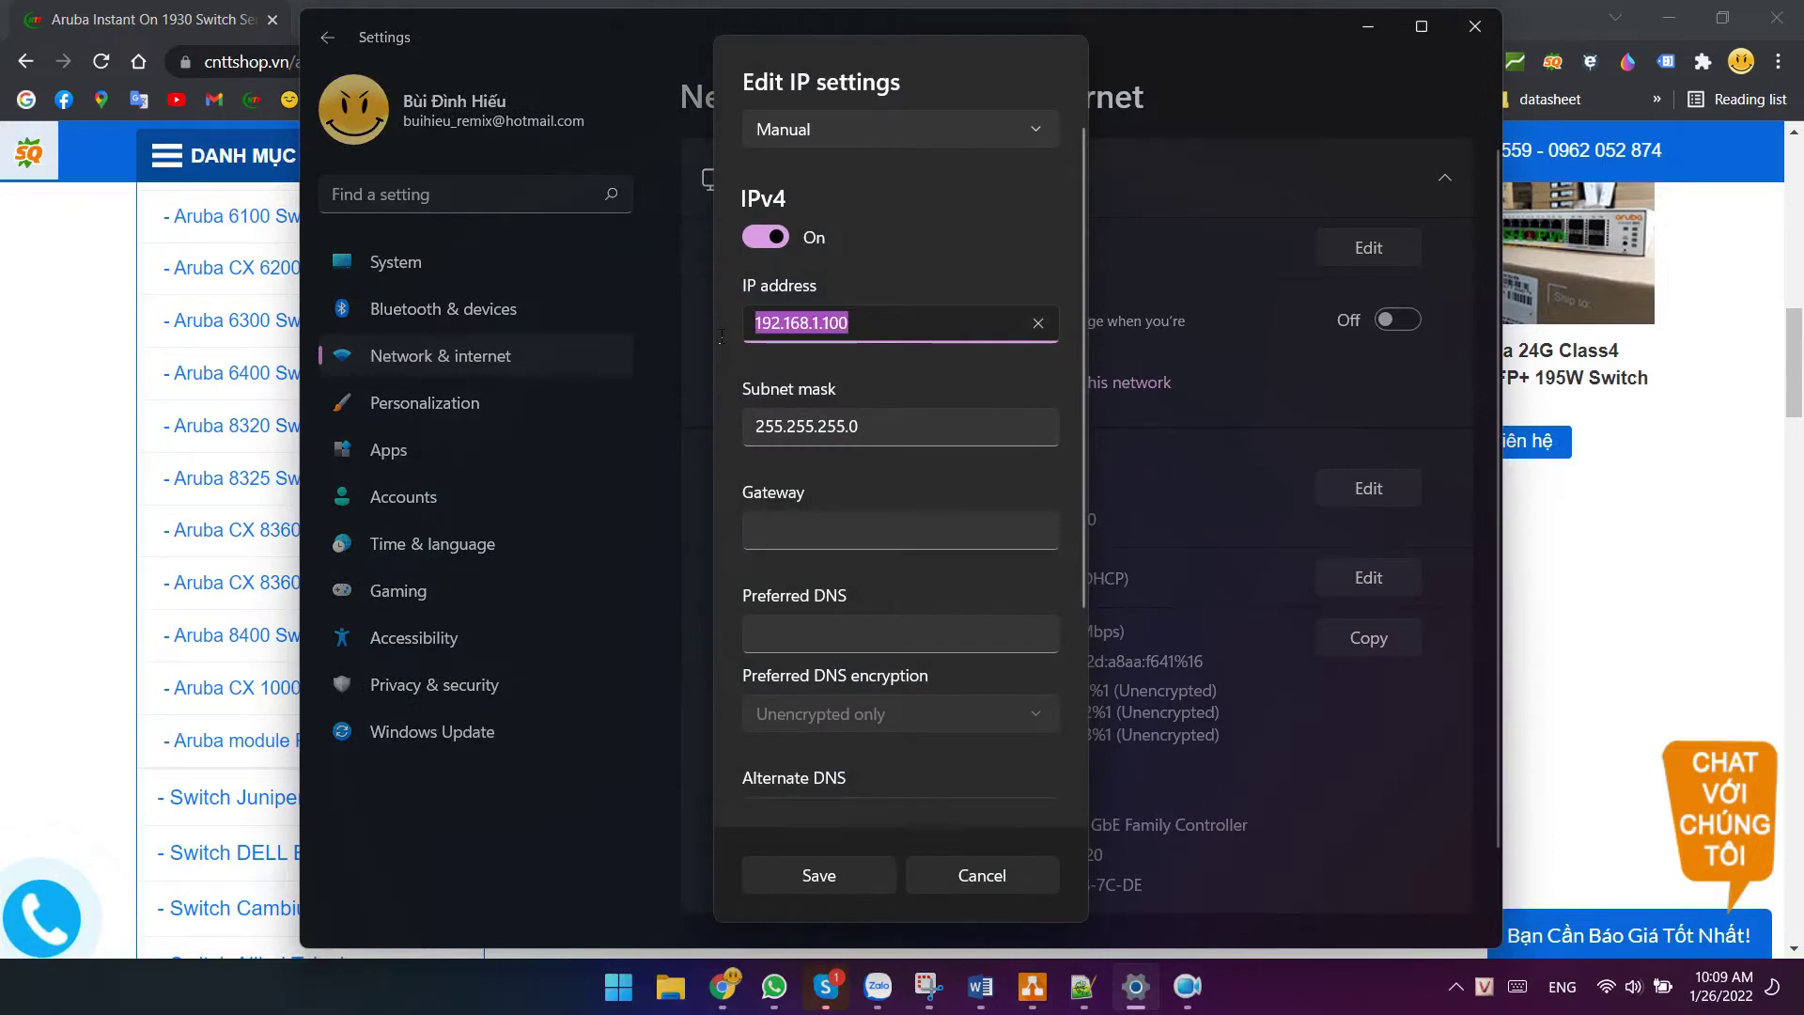
pyautogui.click(973, 878)
pyautogui.click(1474, 26)
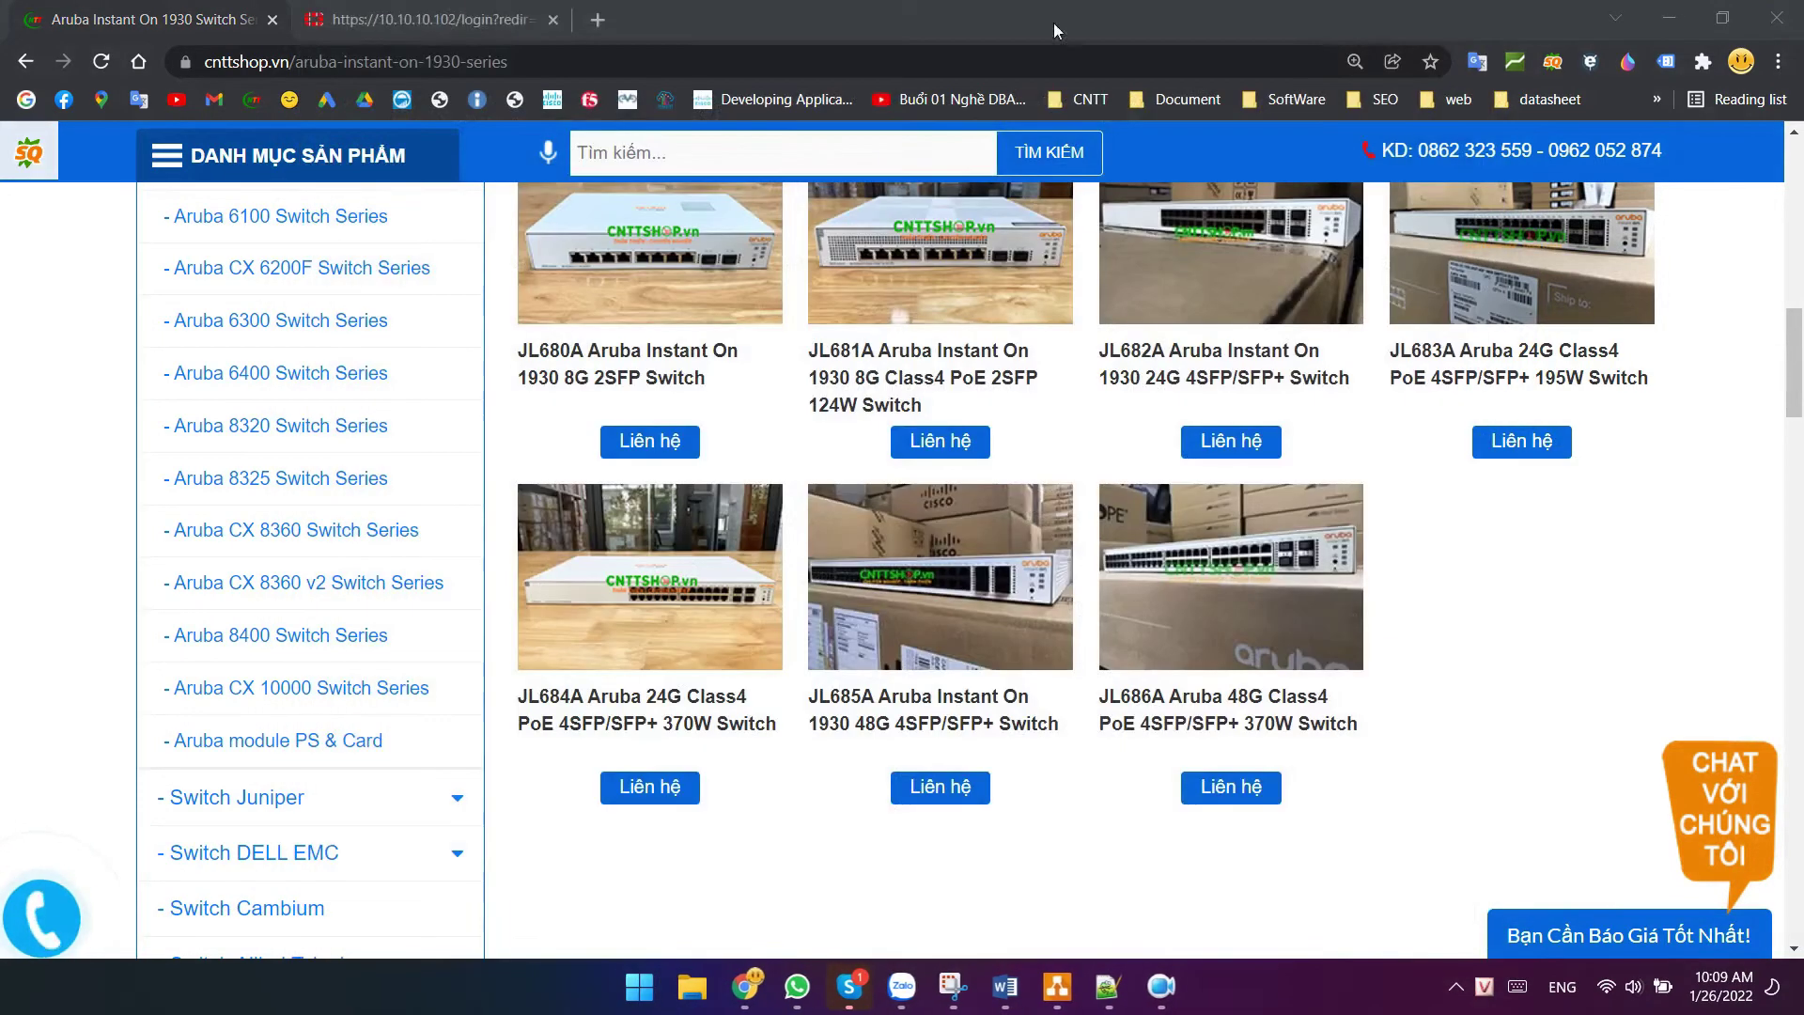
# - Load 192.168.1.1 in a new tab, skip translation and choose local management of the switch
pyautogui.click(597, 19)
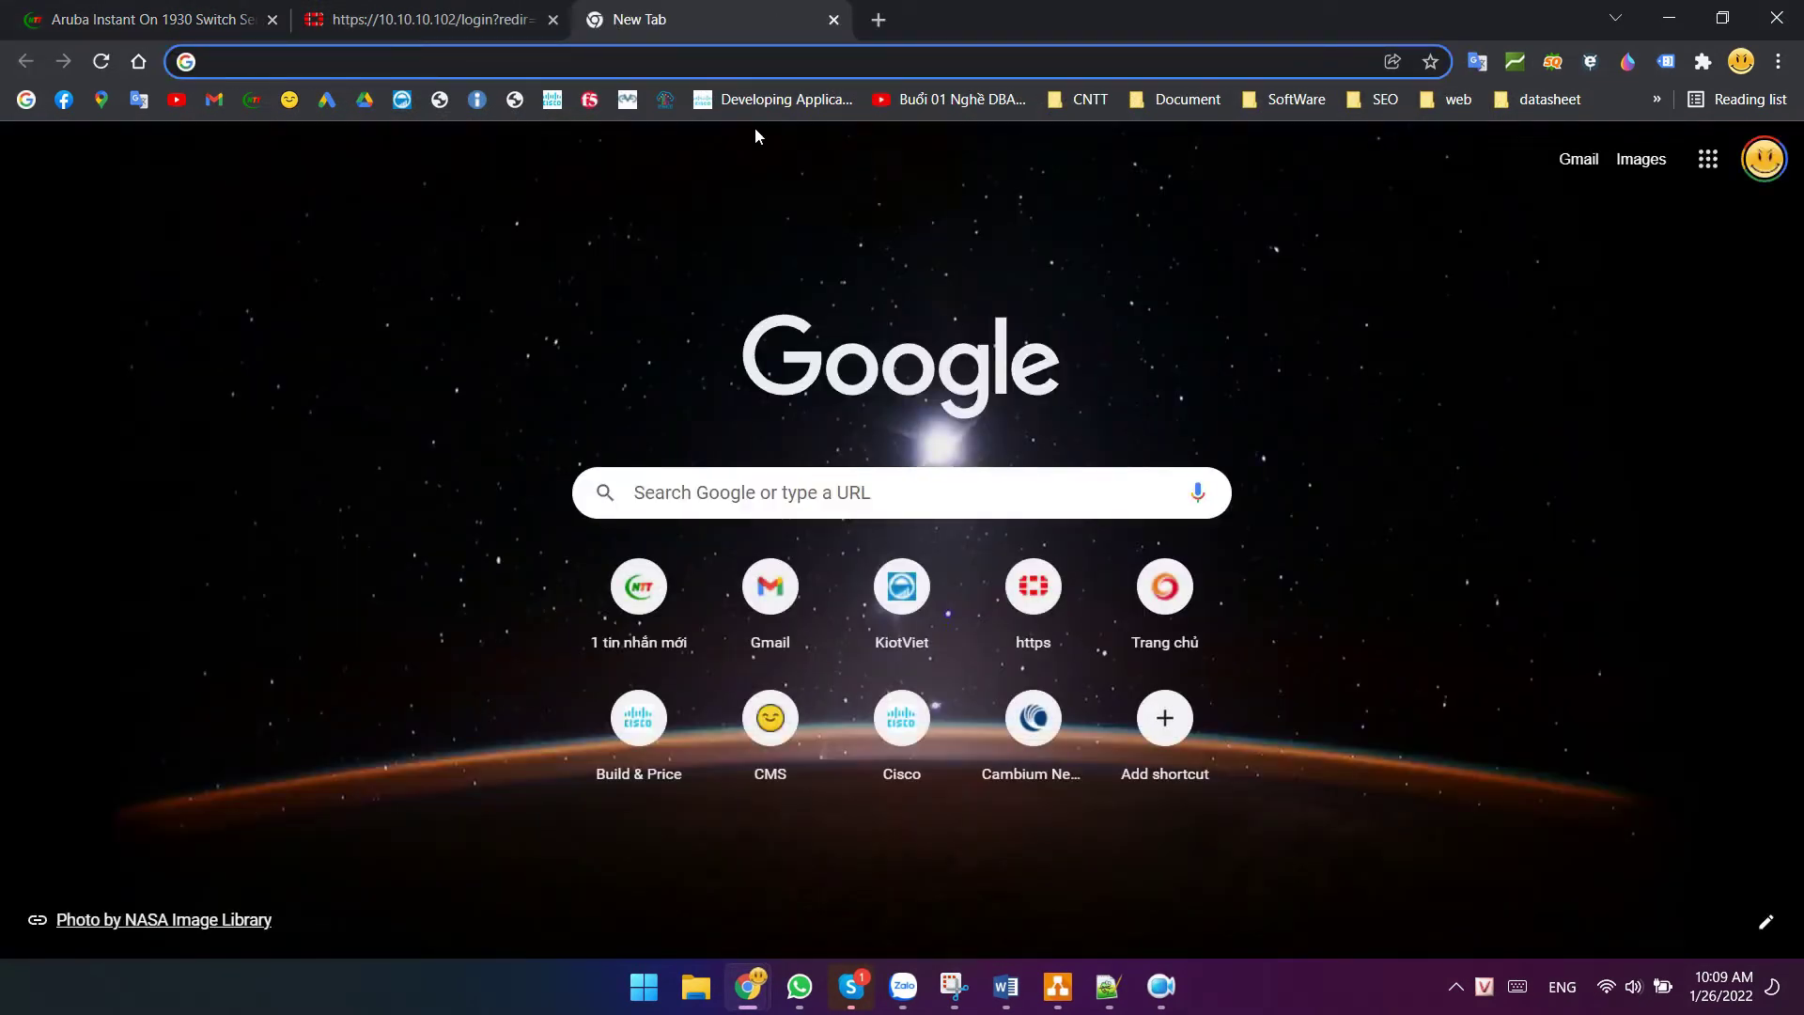
pyautogui.write('192.168.1.1')
pyautogui.press('Return')
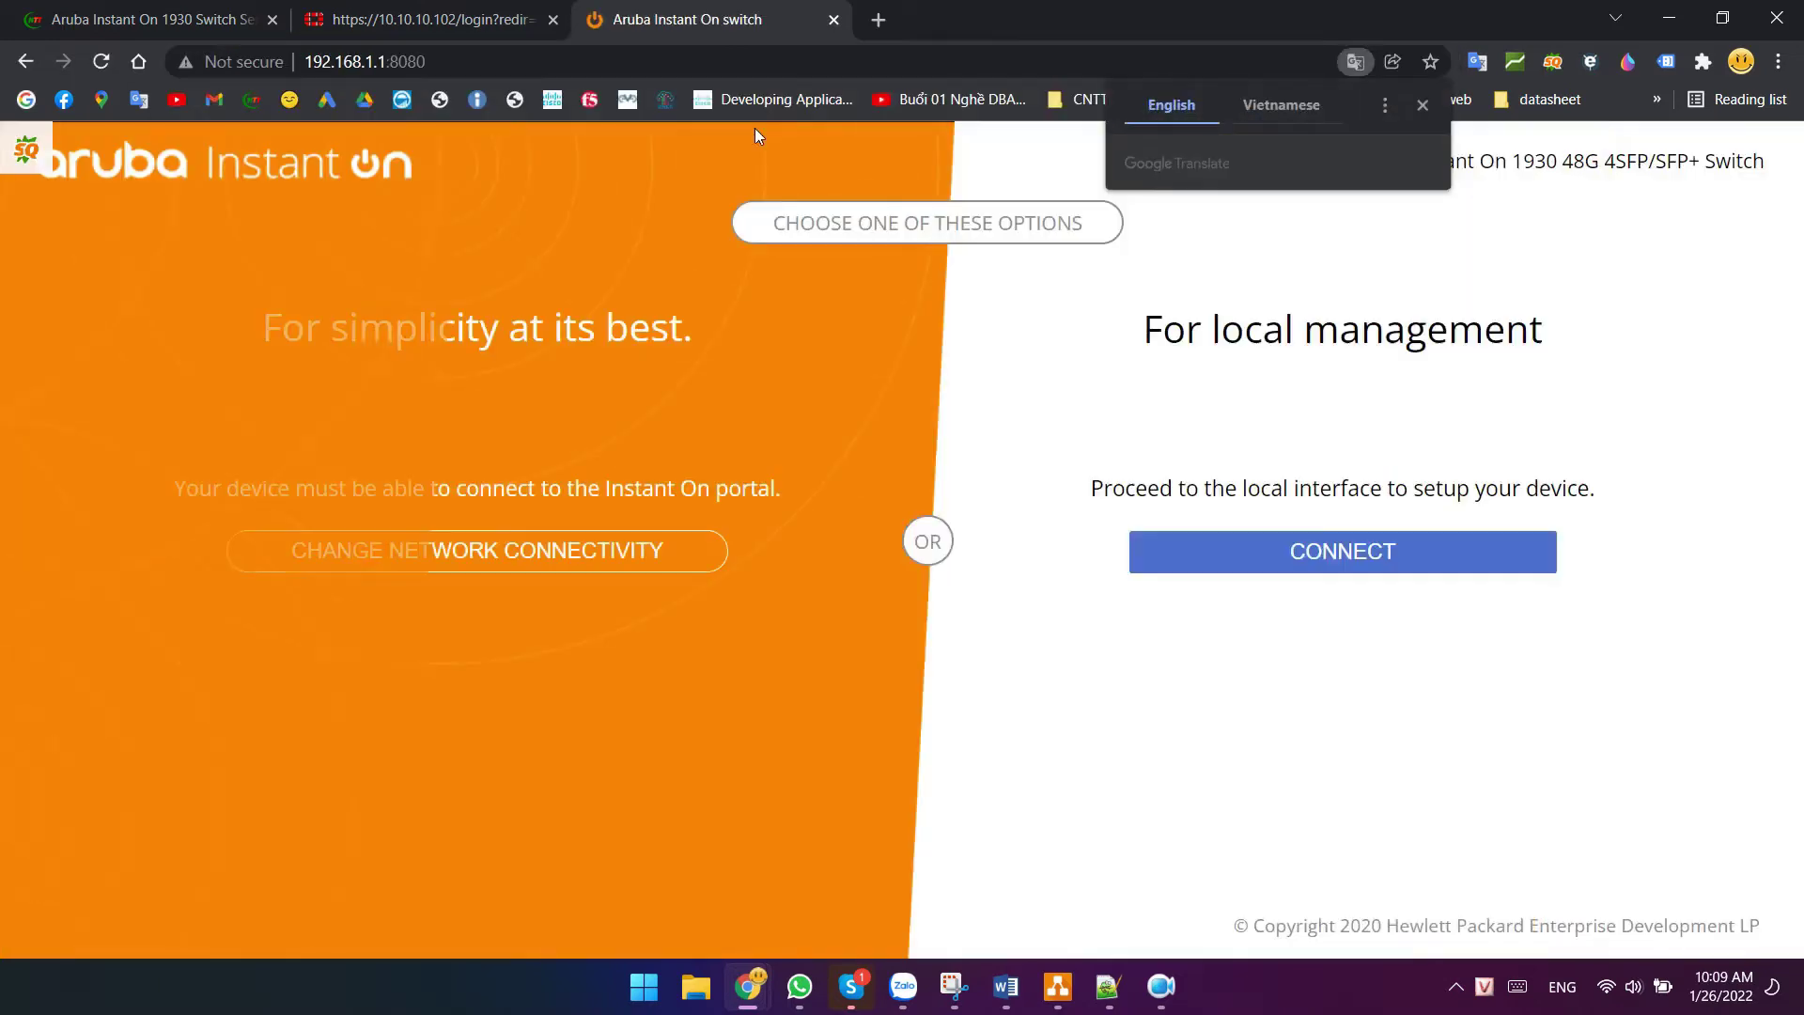
pyautogui.click(1114, 398)
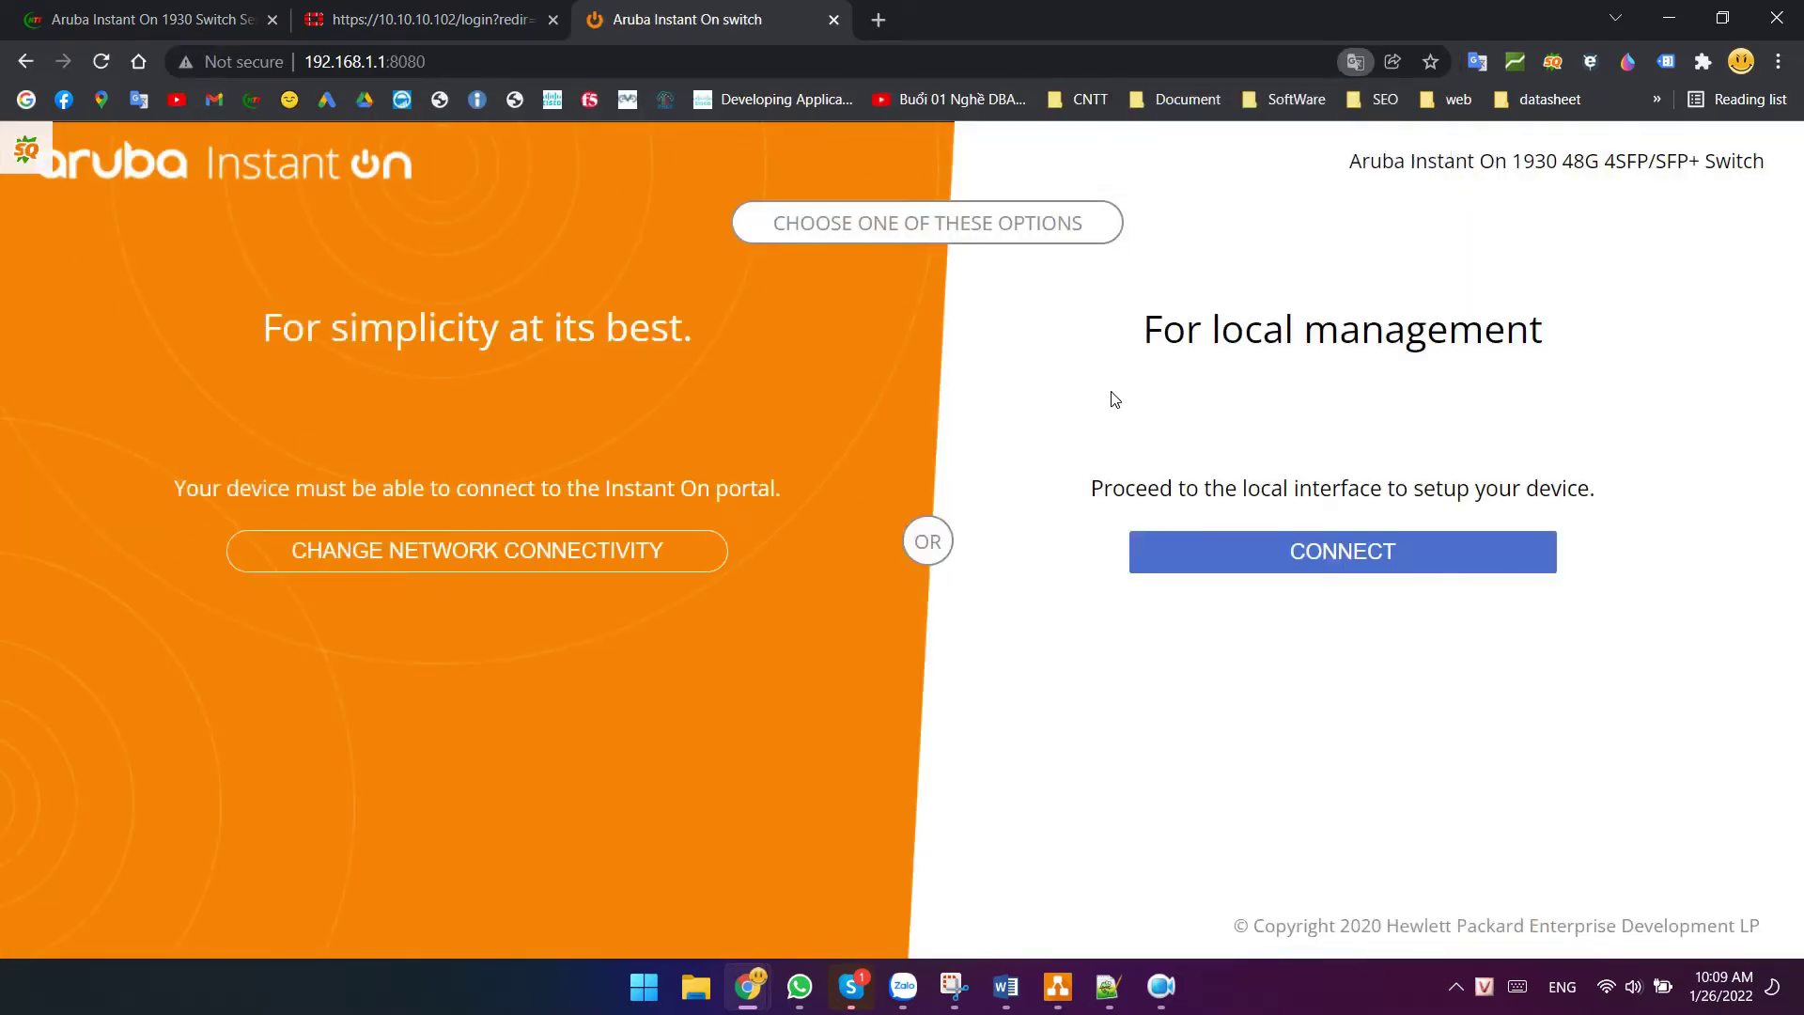
pyautogui.click(1408, 562)
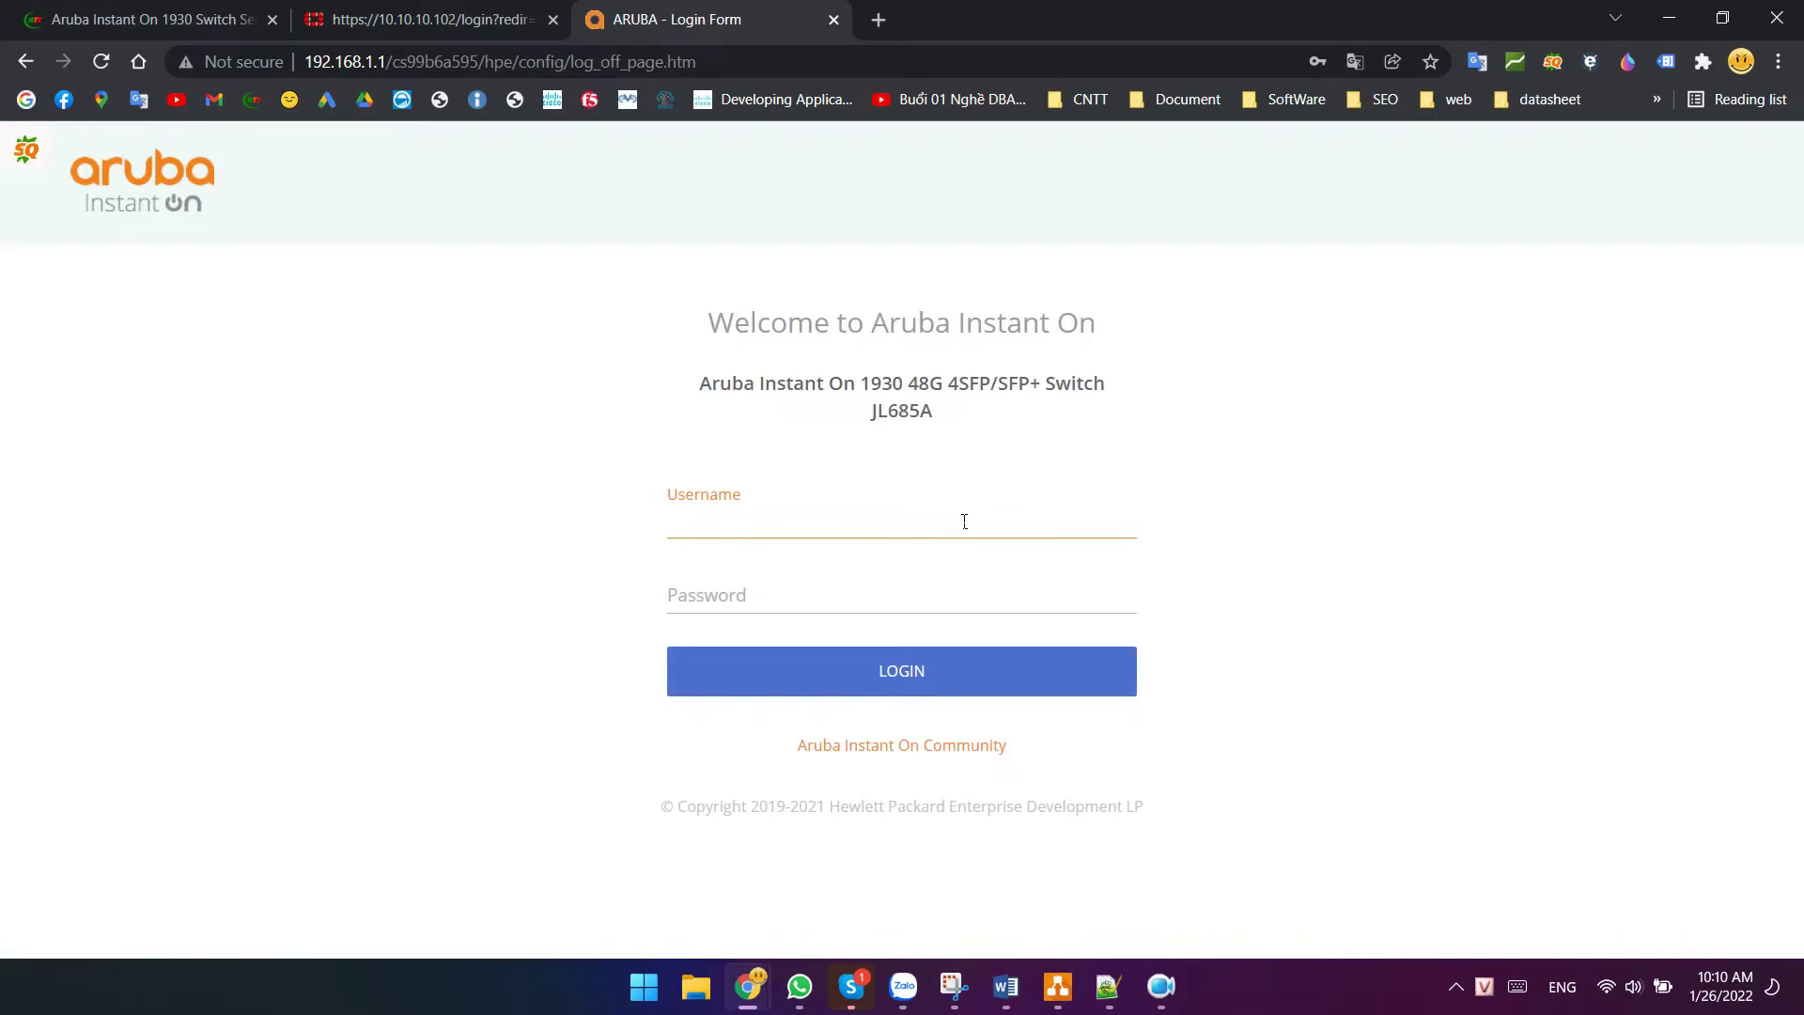
# - Sign in to the Instant On switch as admin
pyautogui.click(964, 521)
pyautogui.write('admin')
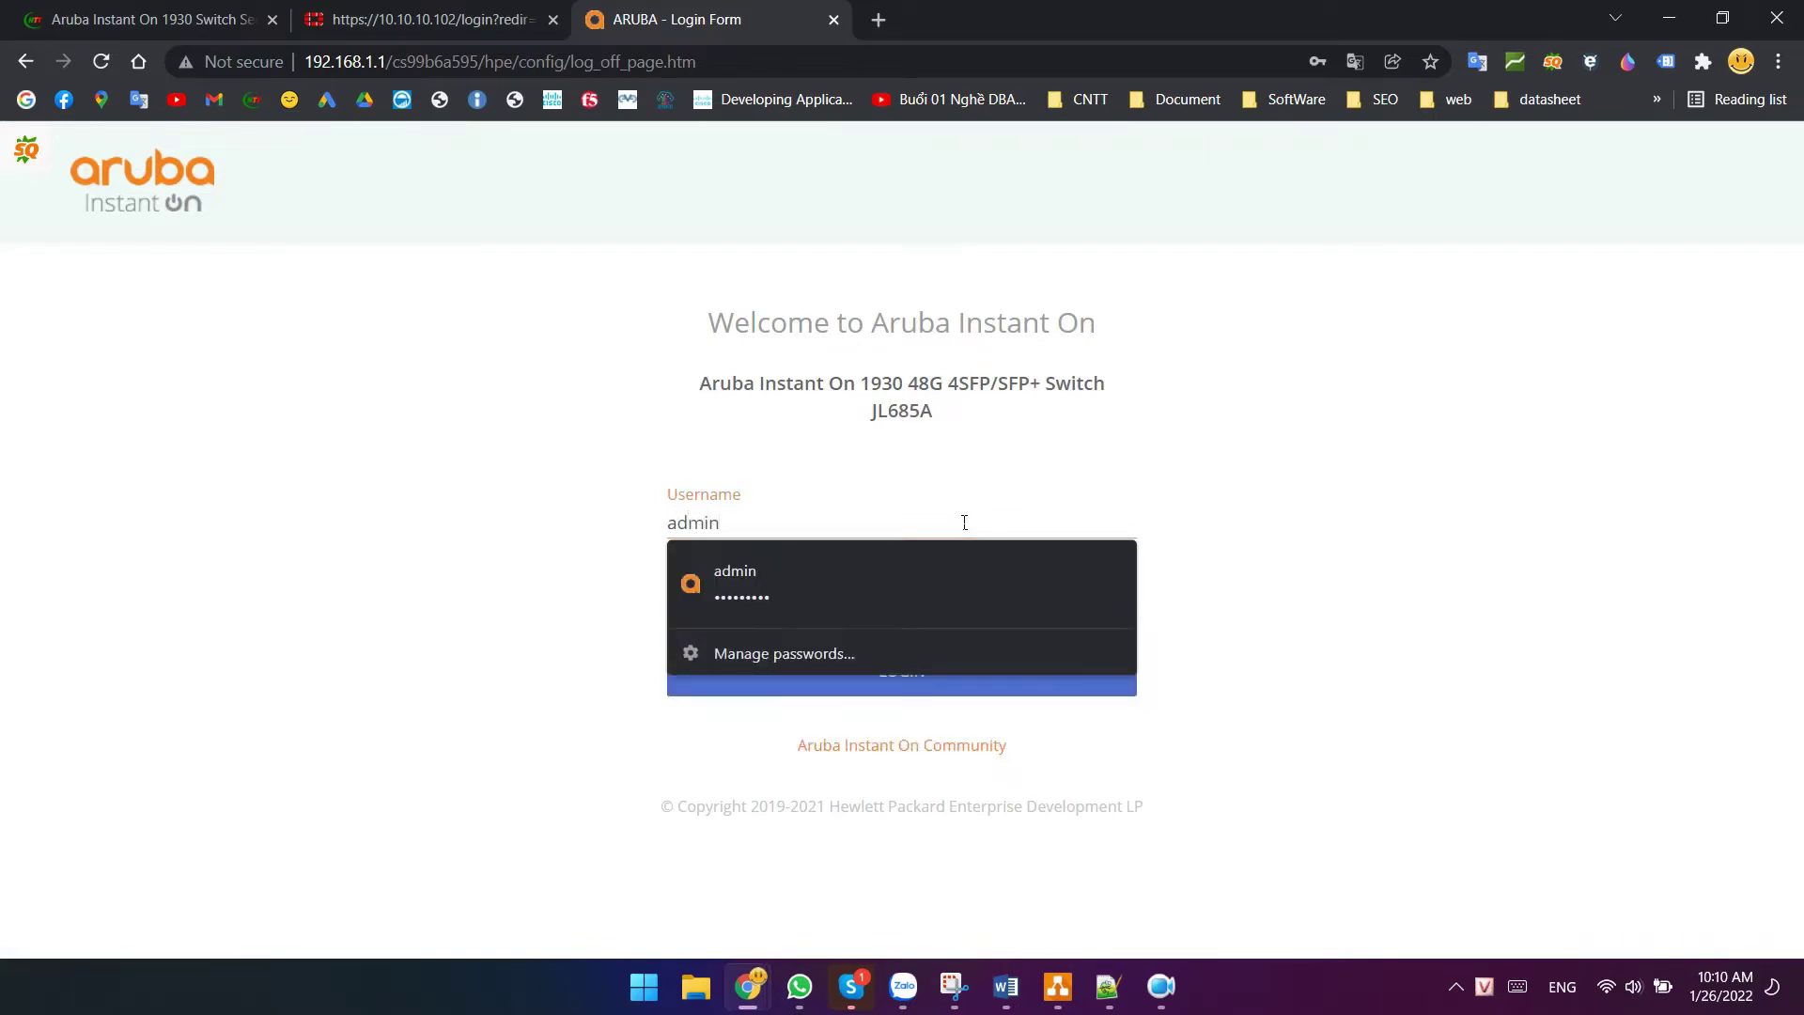
pyautogui.press('Return')
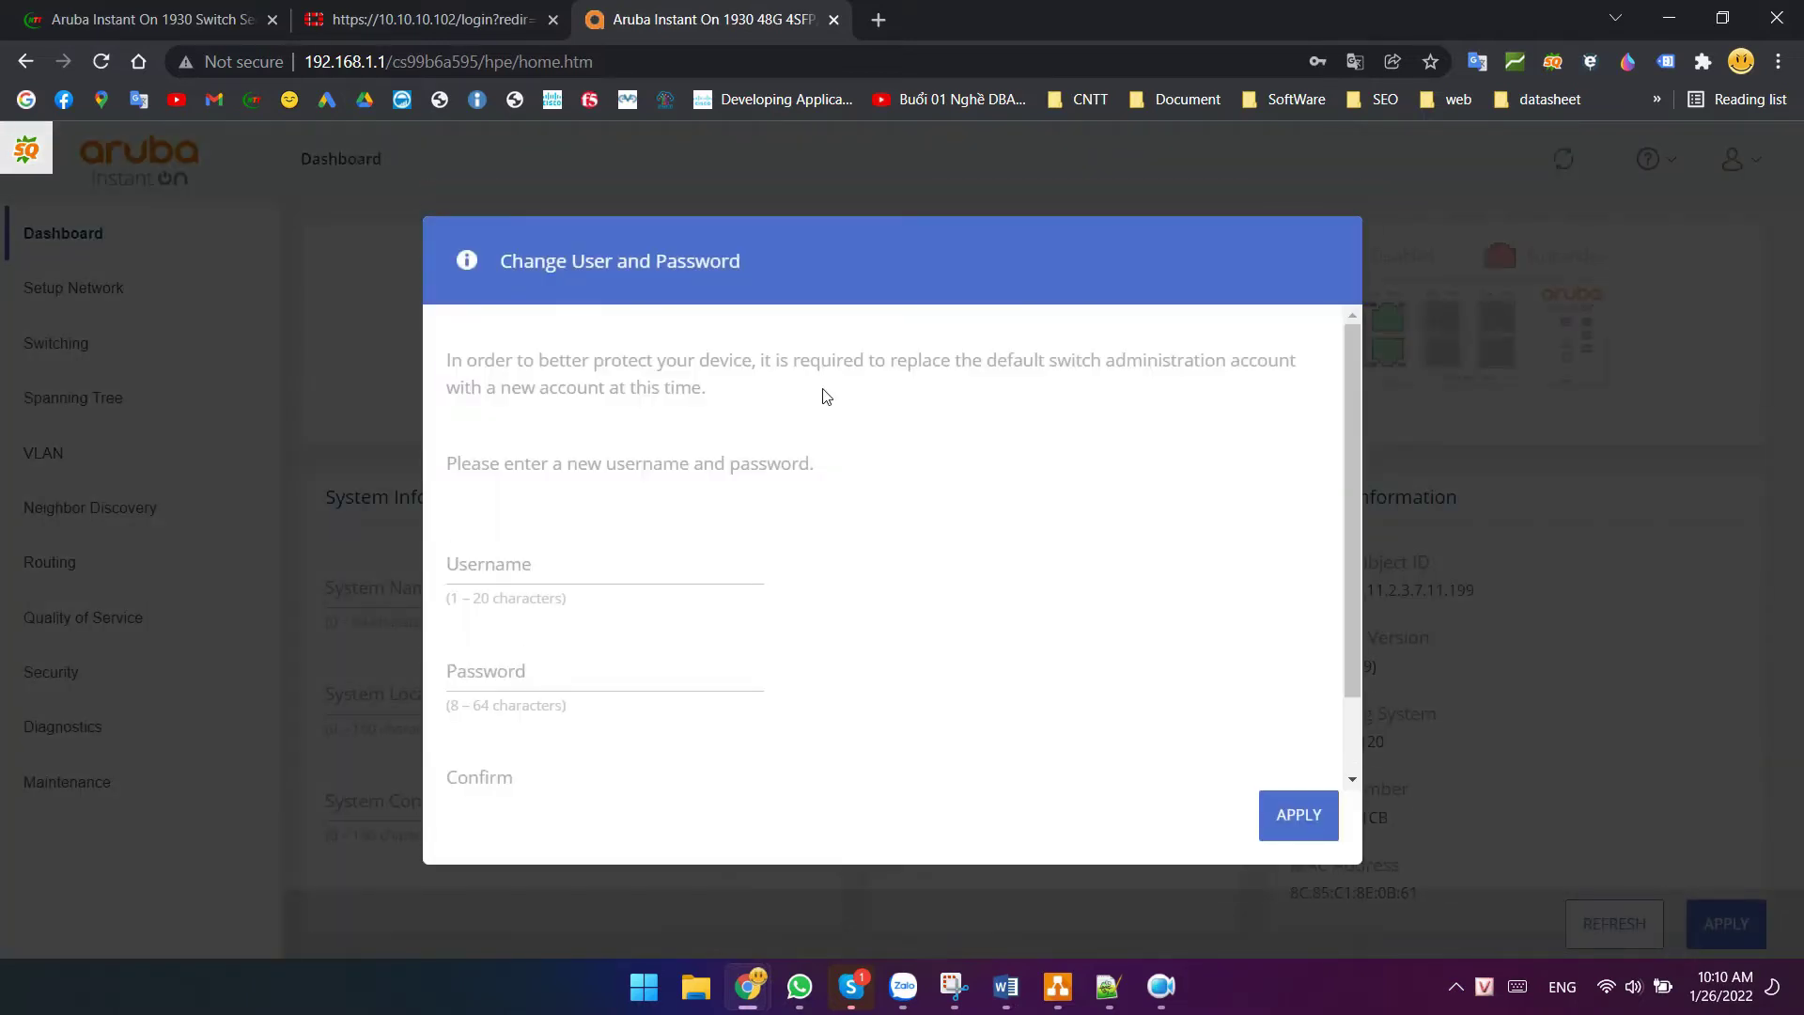
pyautogui.scroll(-1, 738, 476)
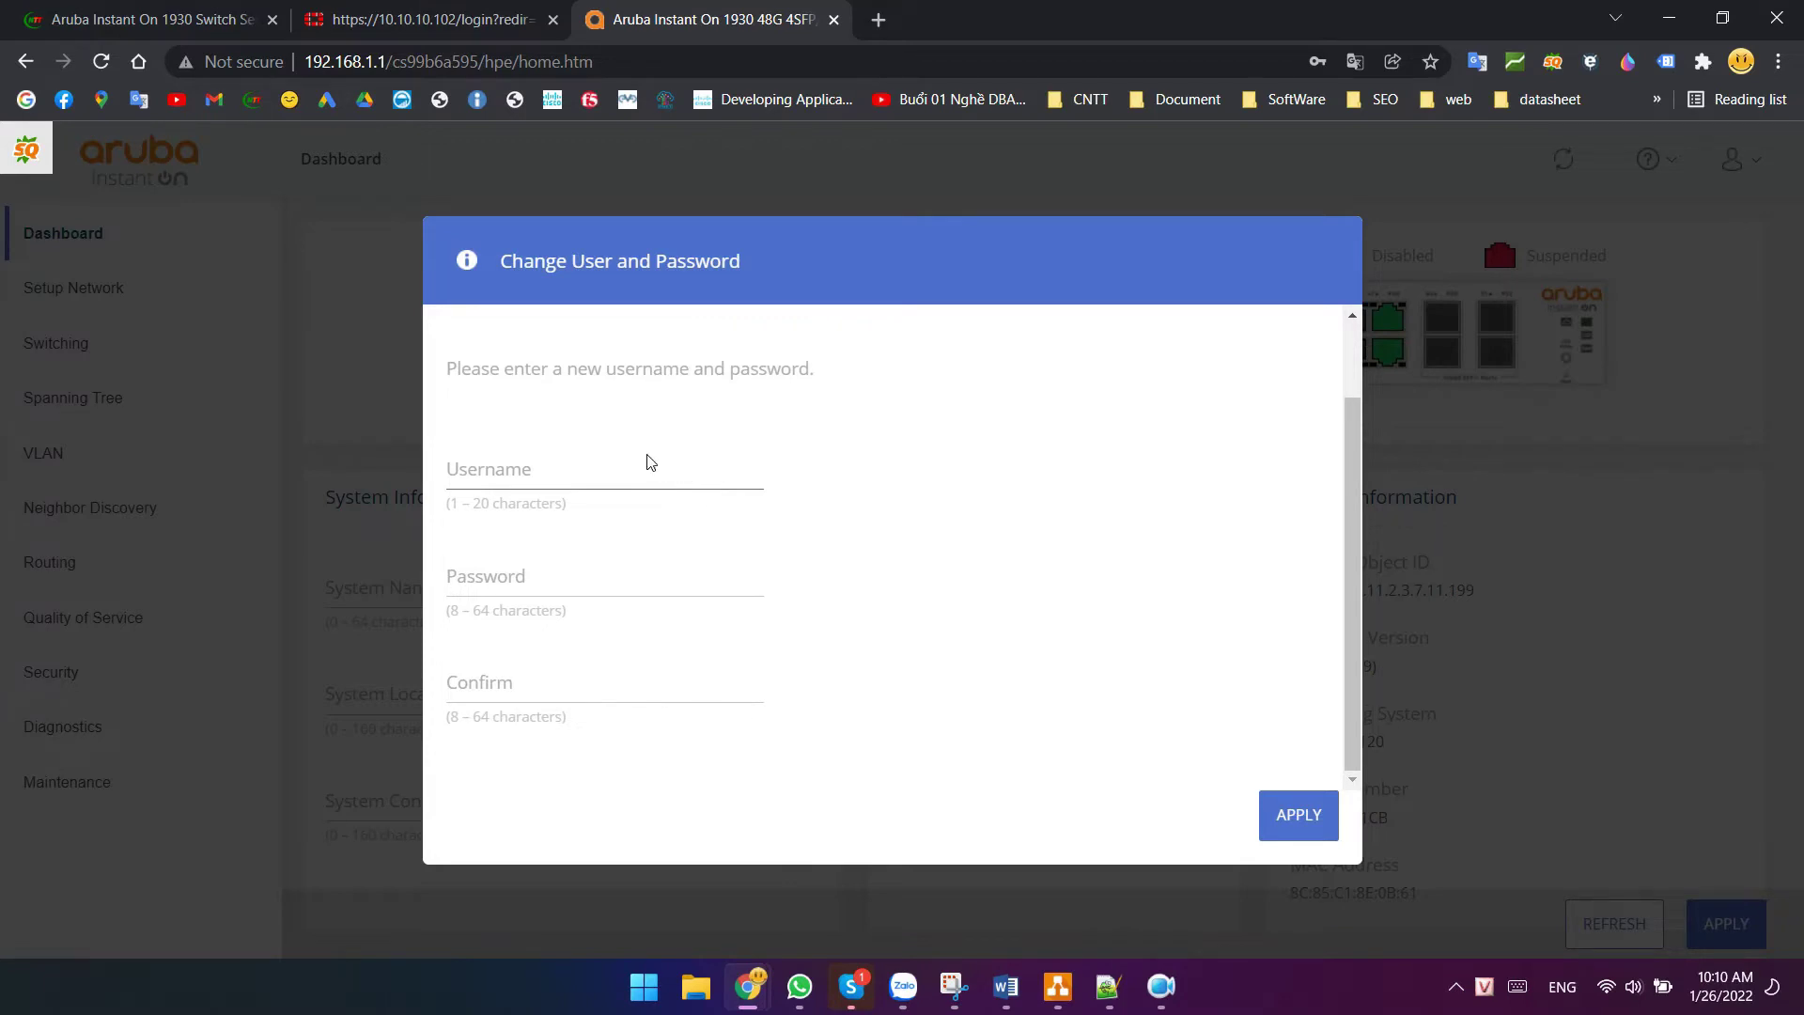
# - Replace the default admin username and password with new credentials and apply them
pyautogui.click(515, 465)
pyautogui.write('admi')
pyautogui.write('a')
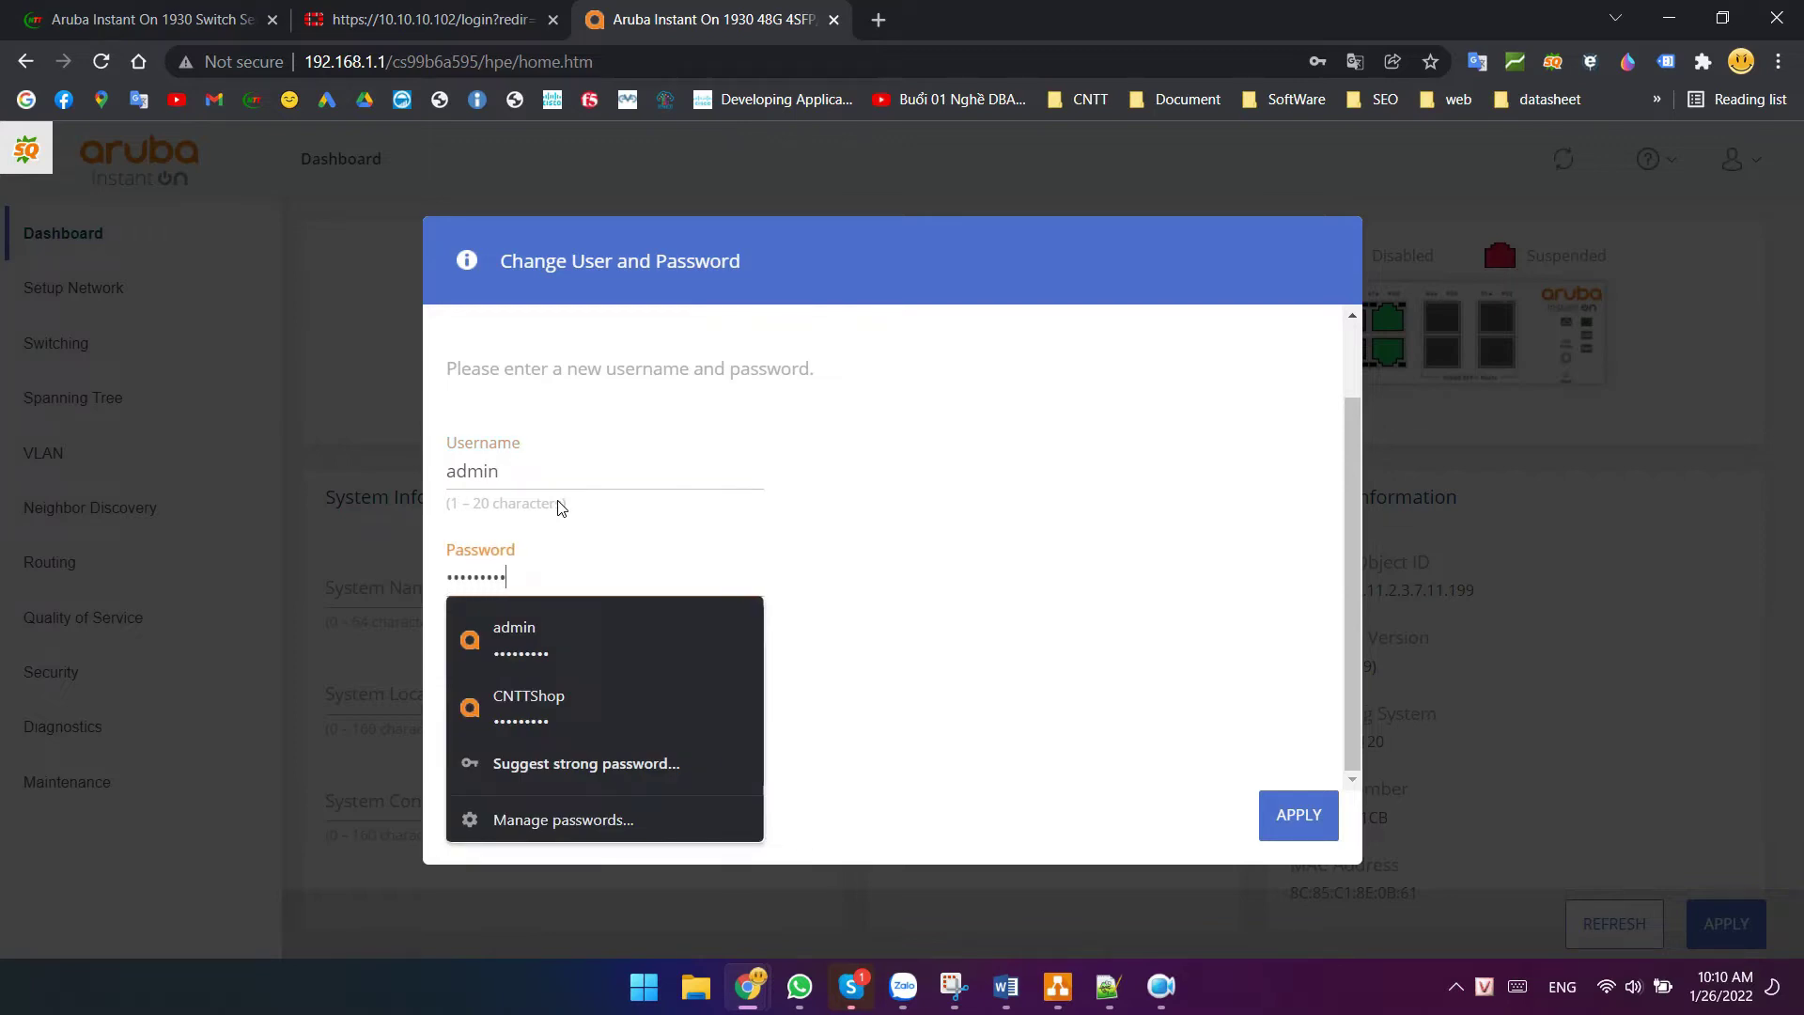
pyautogui.press('Tab')
pyautogui.write('a')
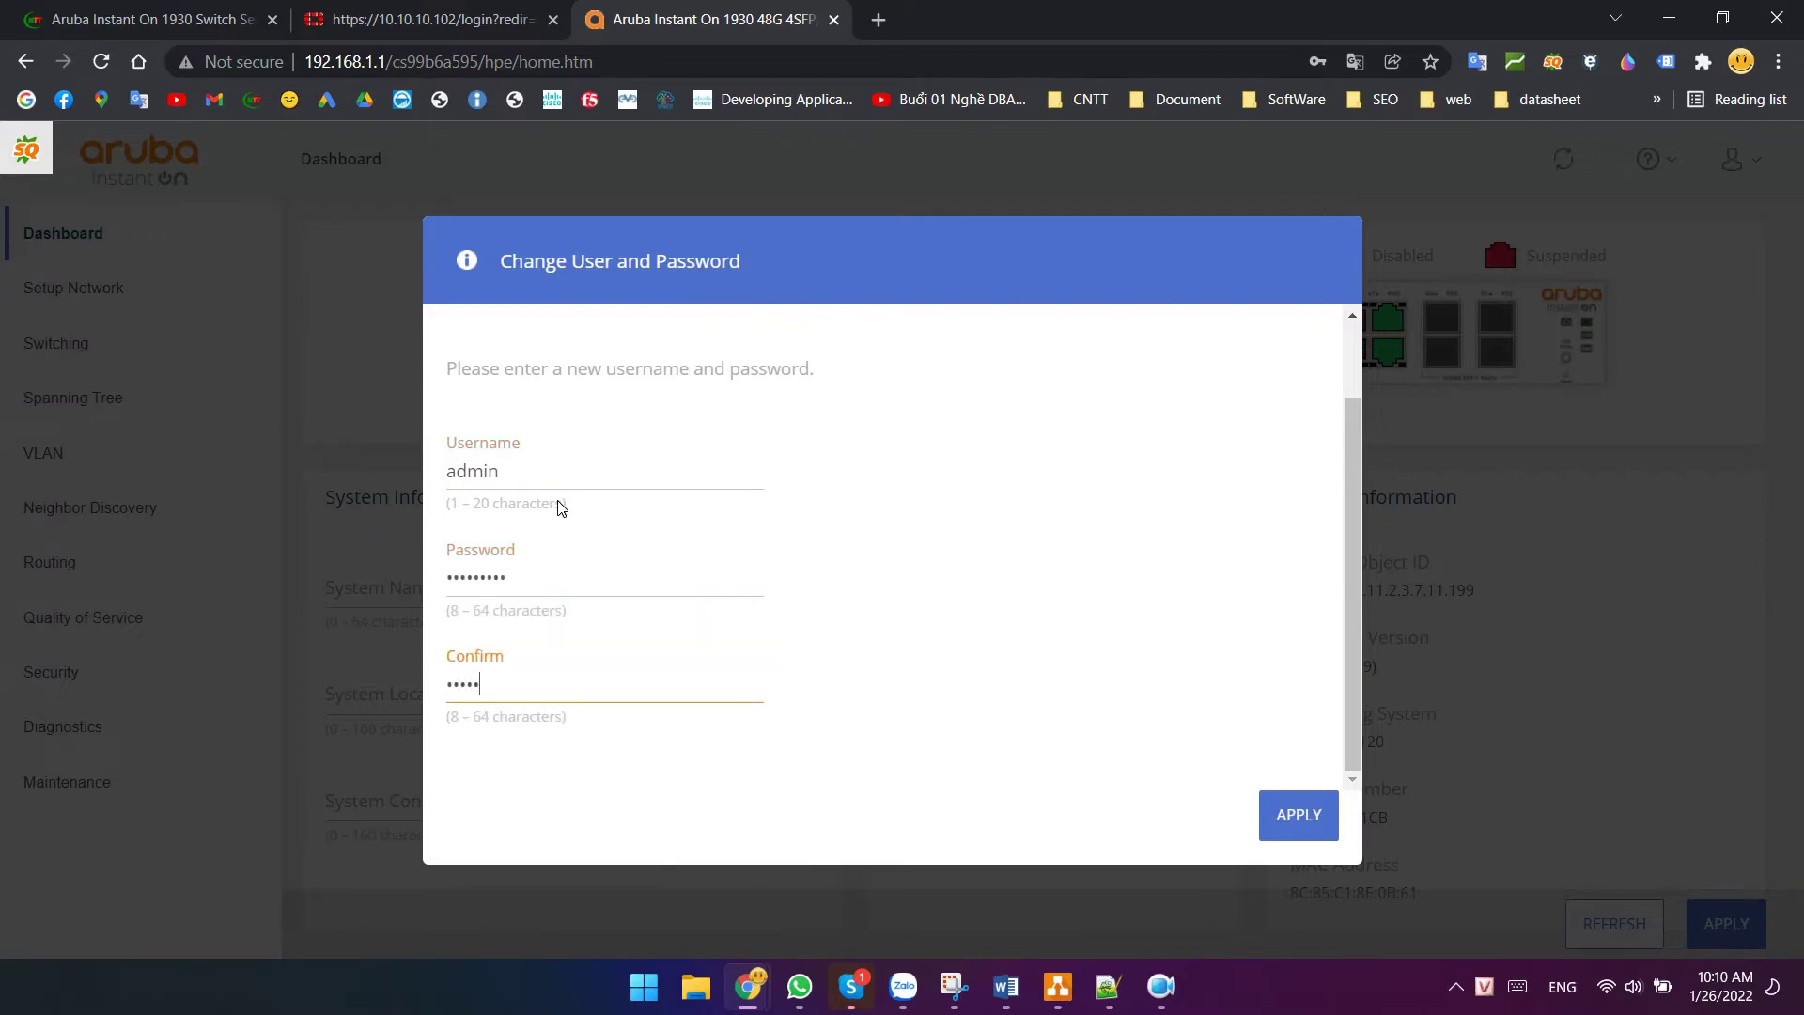
pyautogui.click(1310, 825)
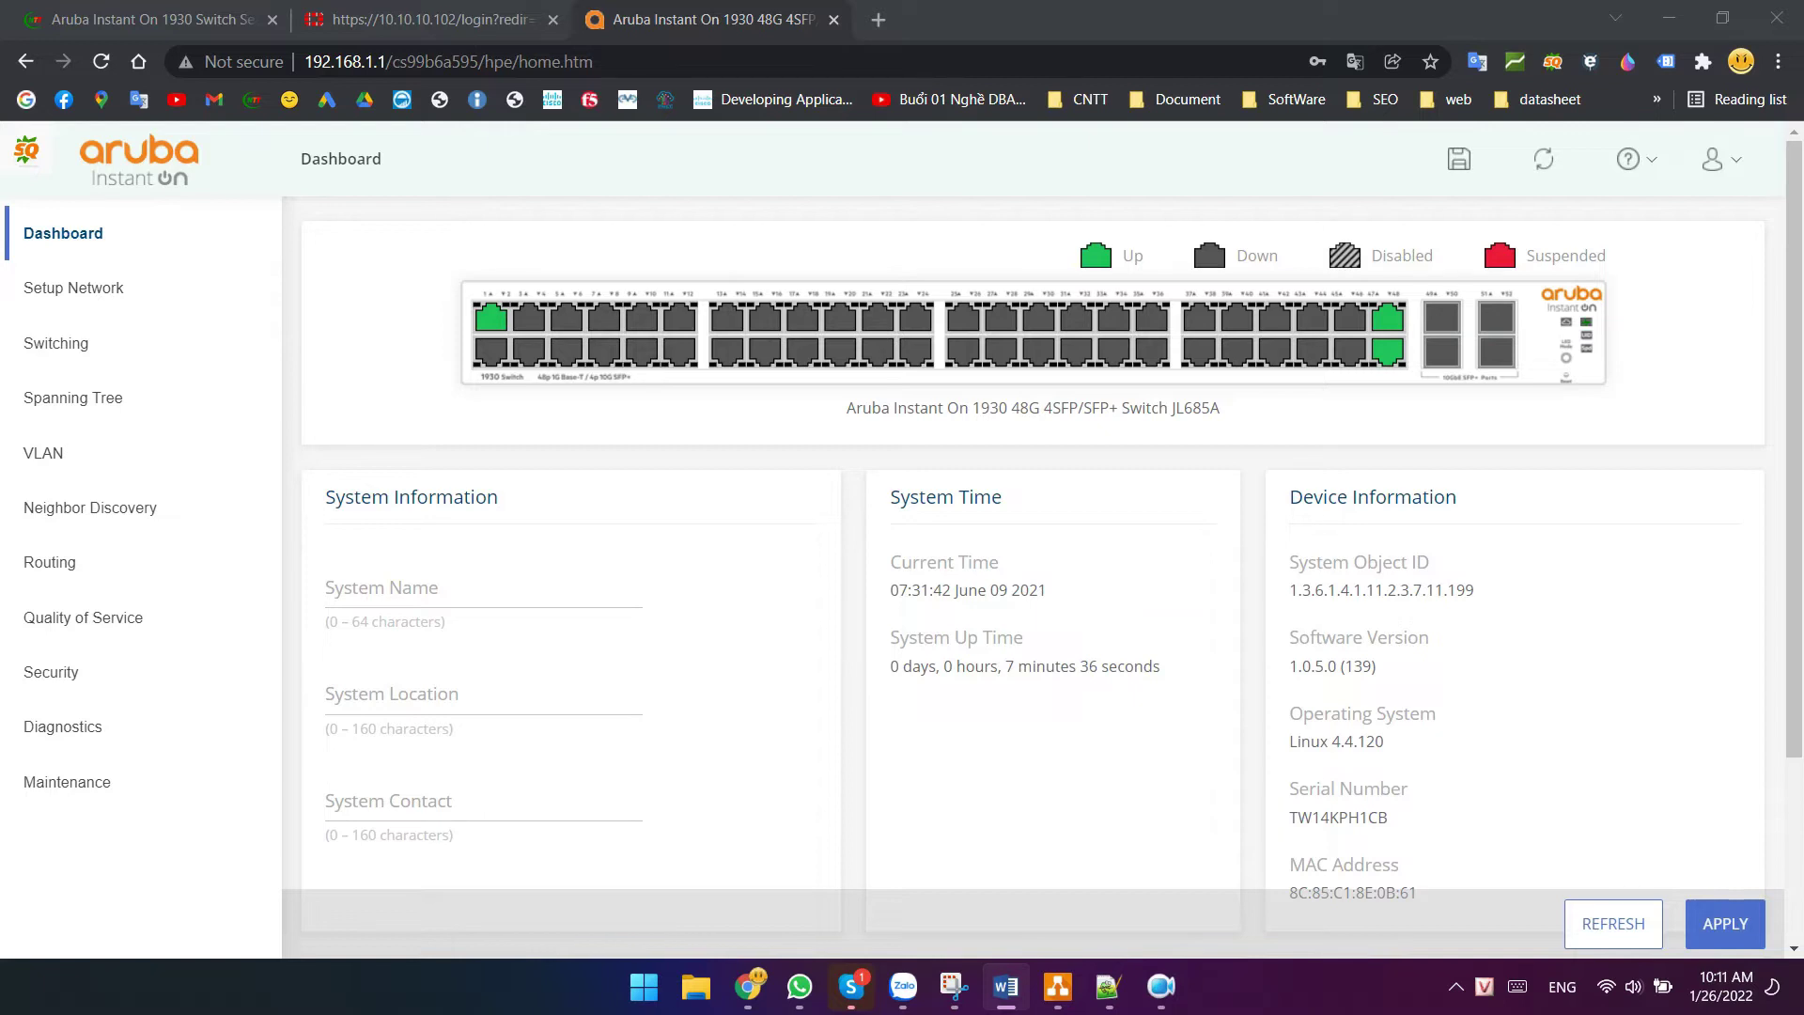
pyautogui.click(1057, 985)
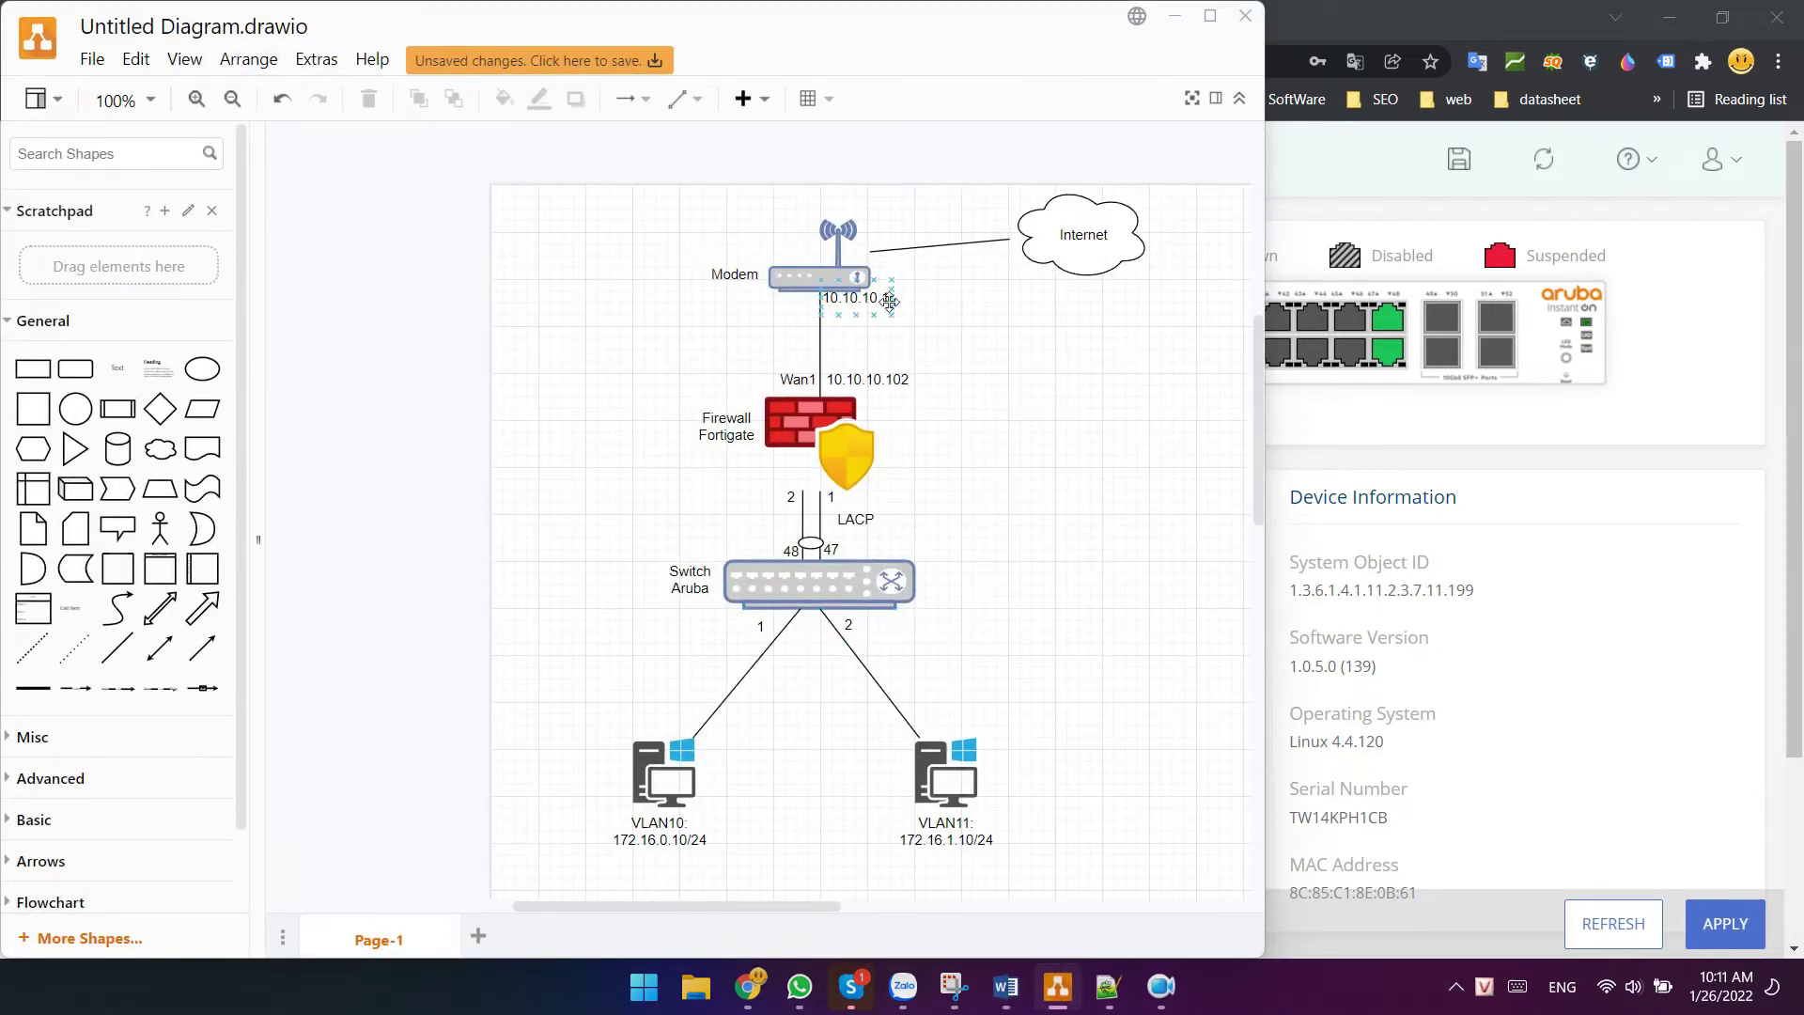
# - Point out the Firewall Fortigate label, the VLAN11 PC label and the Aruba switch, then minimize draw.io
pyautogui.click(725, 427)
pyautogui.click(738, 496)
pyautogui.click(950, 826)
pyautogui.click(900, 528)
pyautogui.click(763, 594)
pyautogui.click(1170, 23)
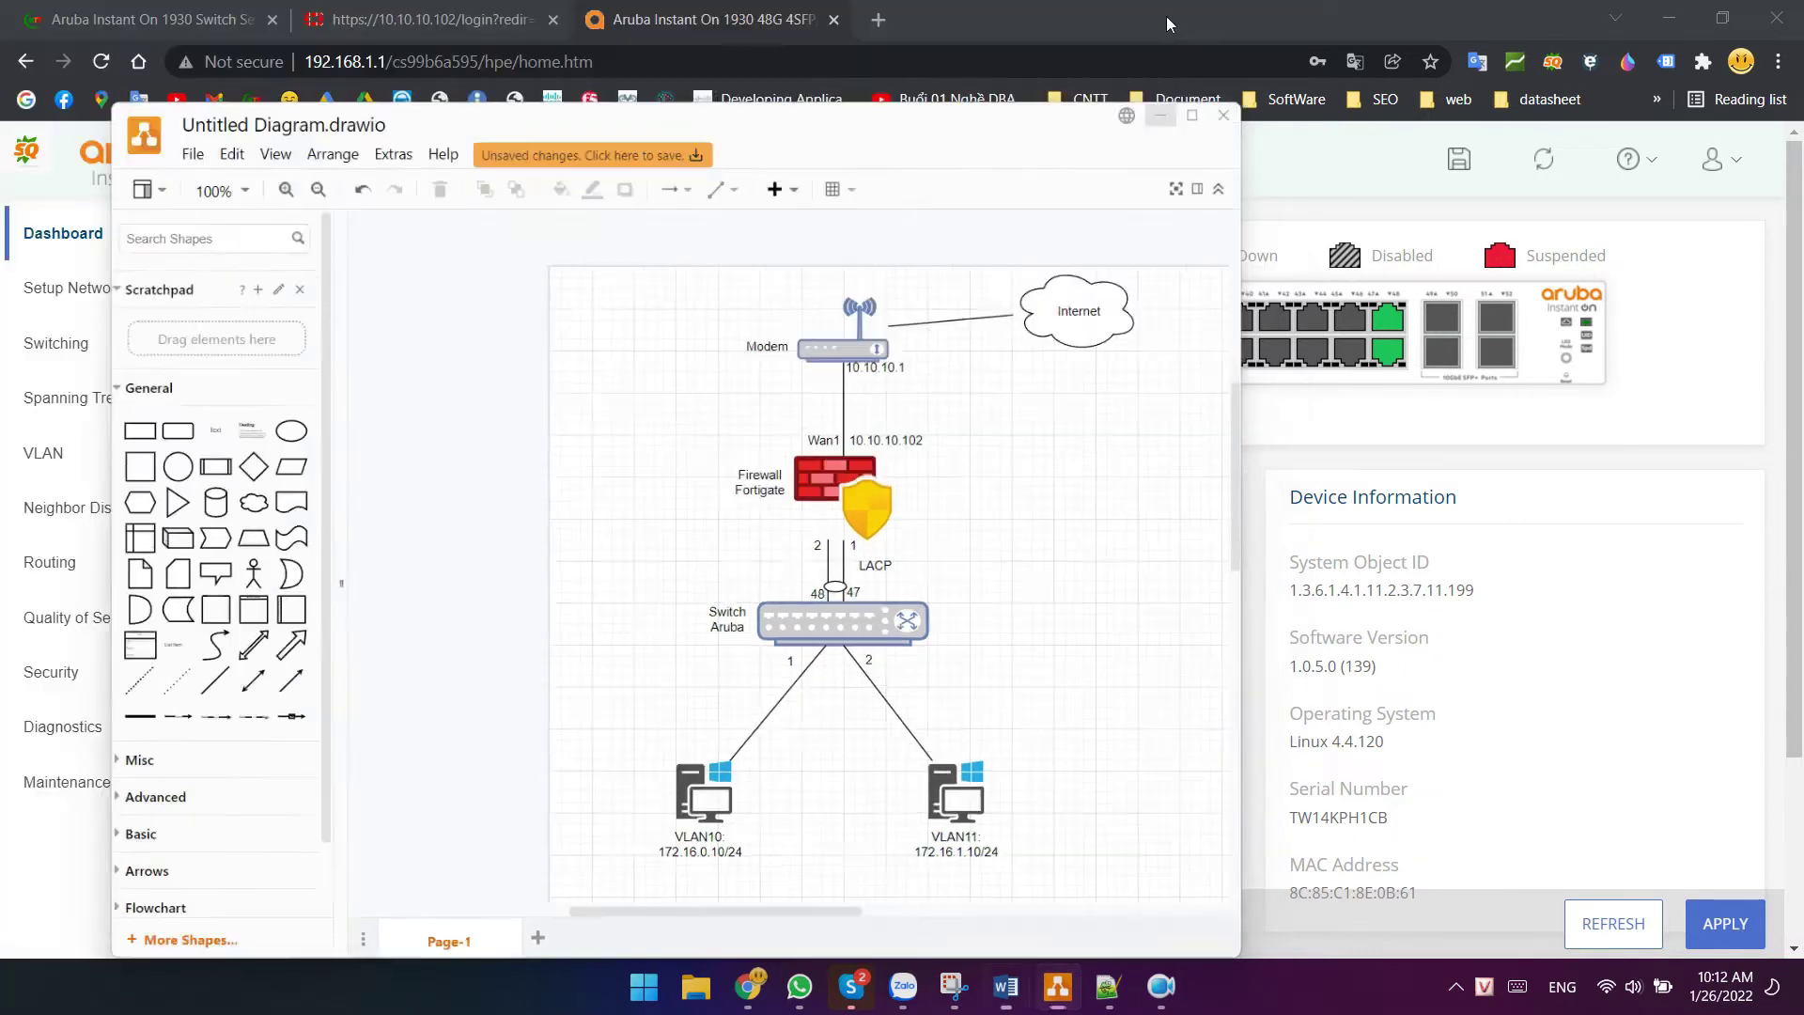
# - Log in to FortiGate as admin with the account password and postpone the initial setup
pyautogui.click(434, 19)
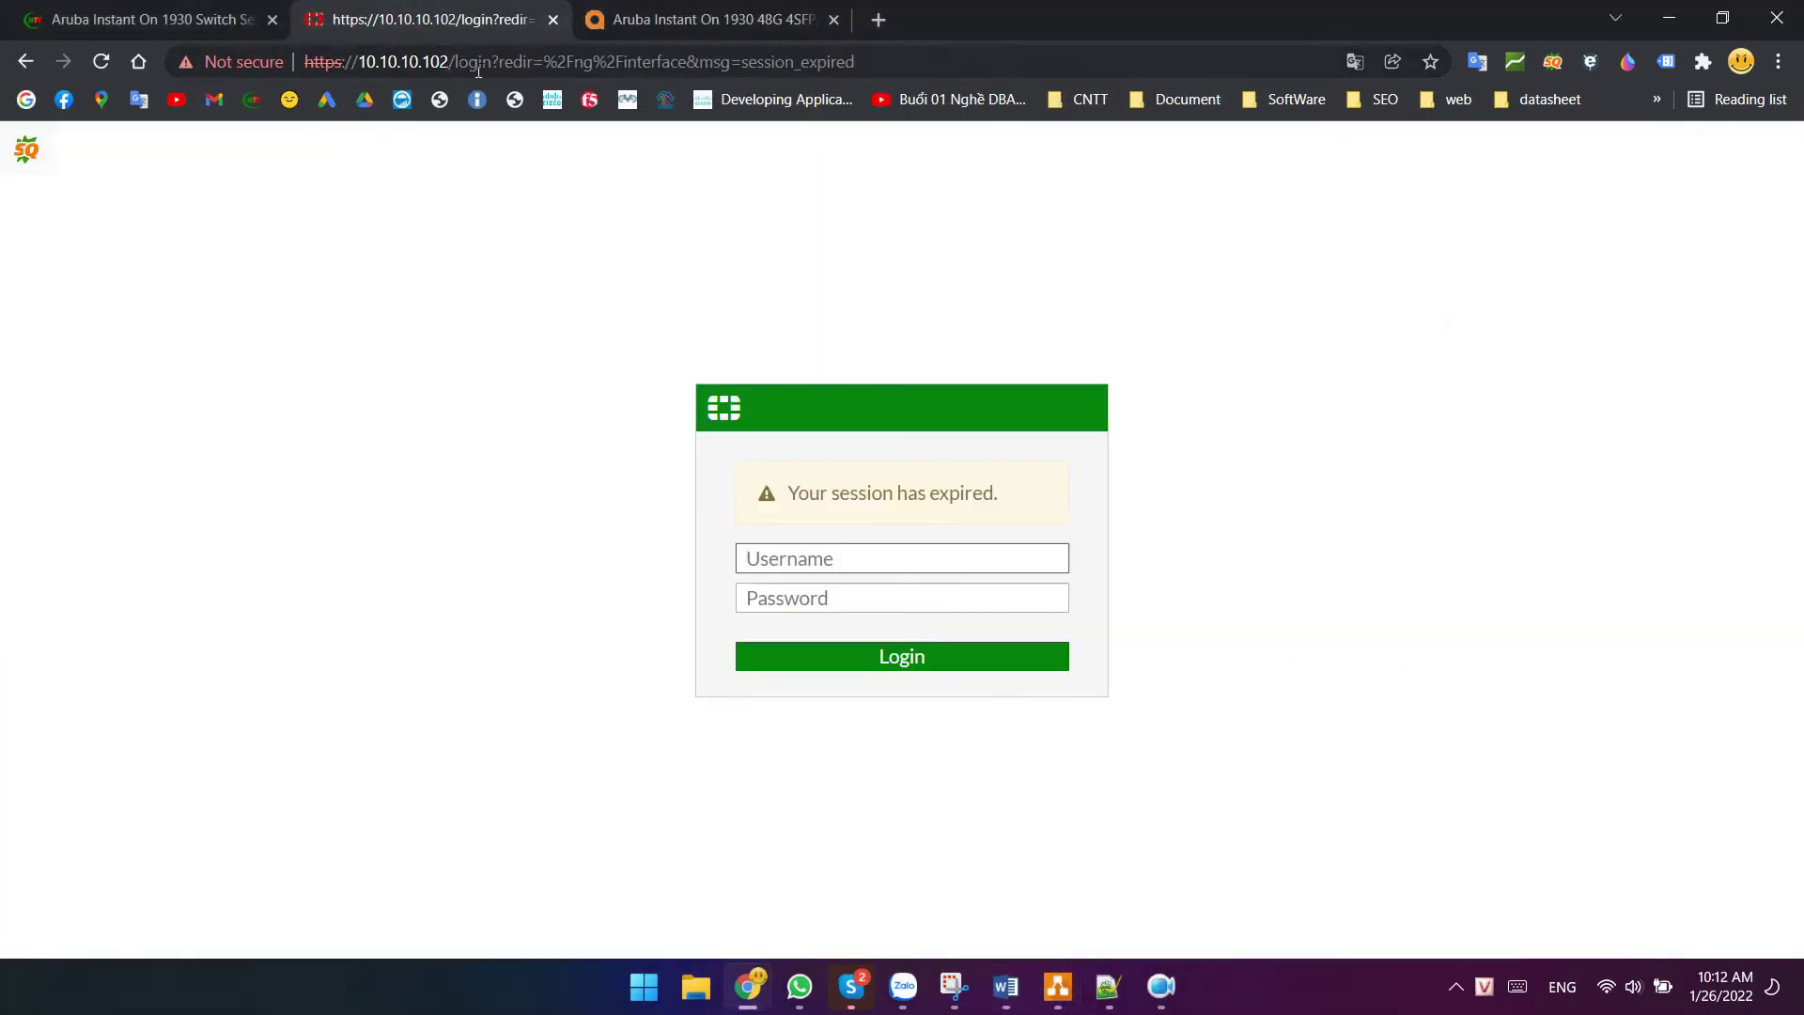
pyautogui.click(776, 562)
pyautogui.write('admin')
pyautogui.press('Tab')
pyautogui.write('•••••••••')
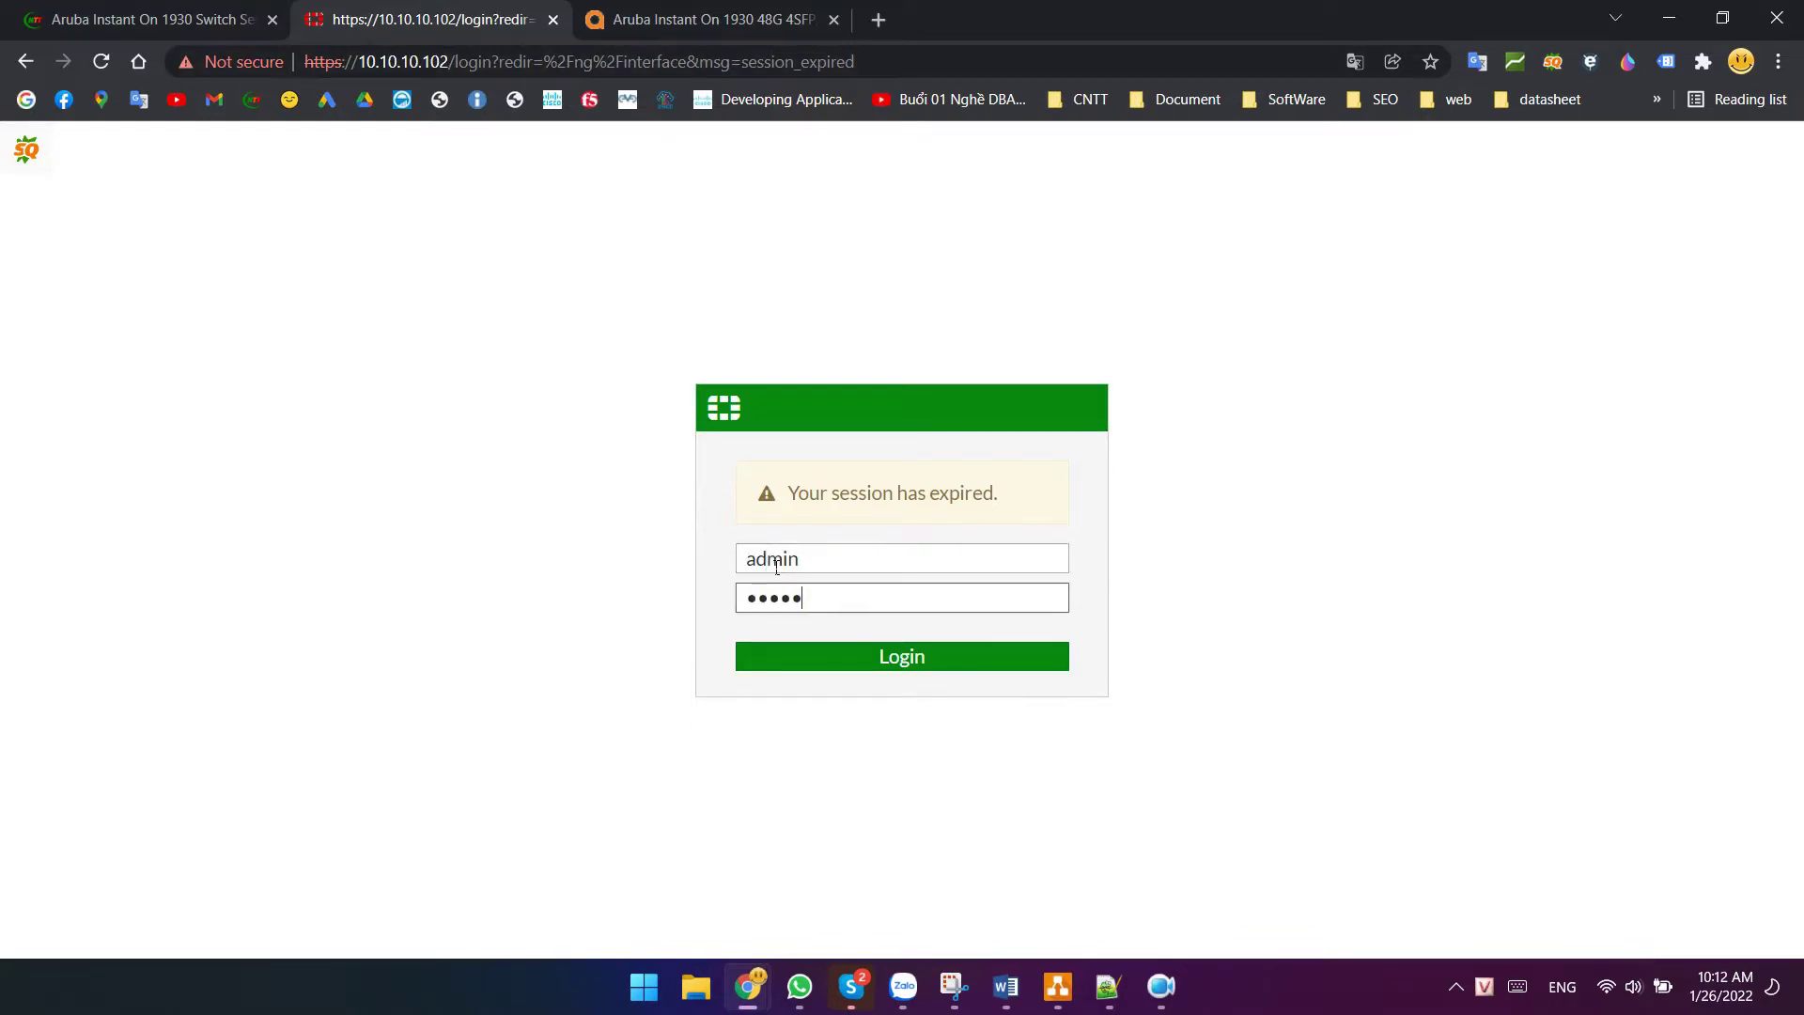
pyautogui.press('Return')
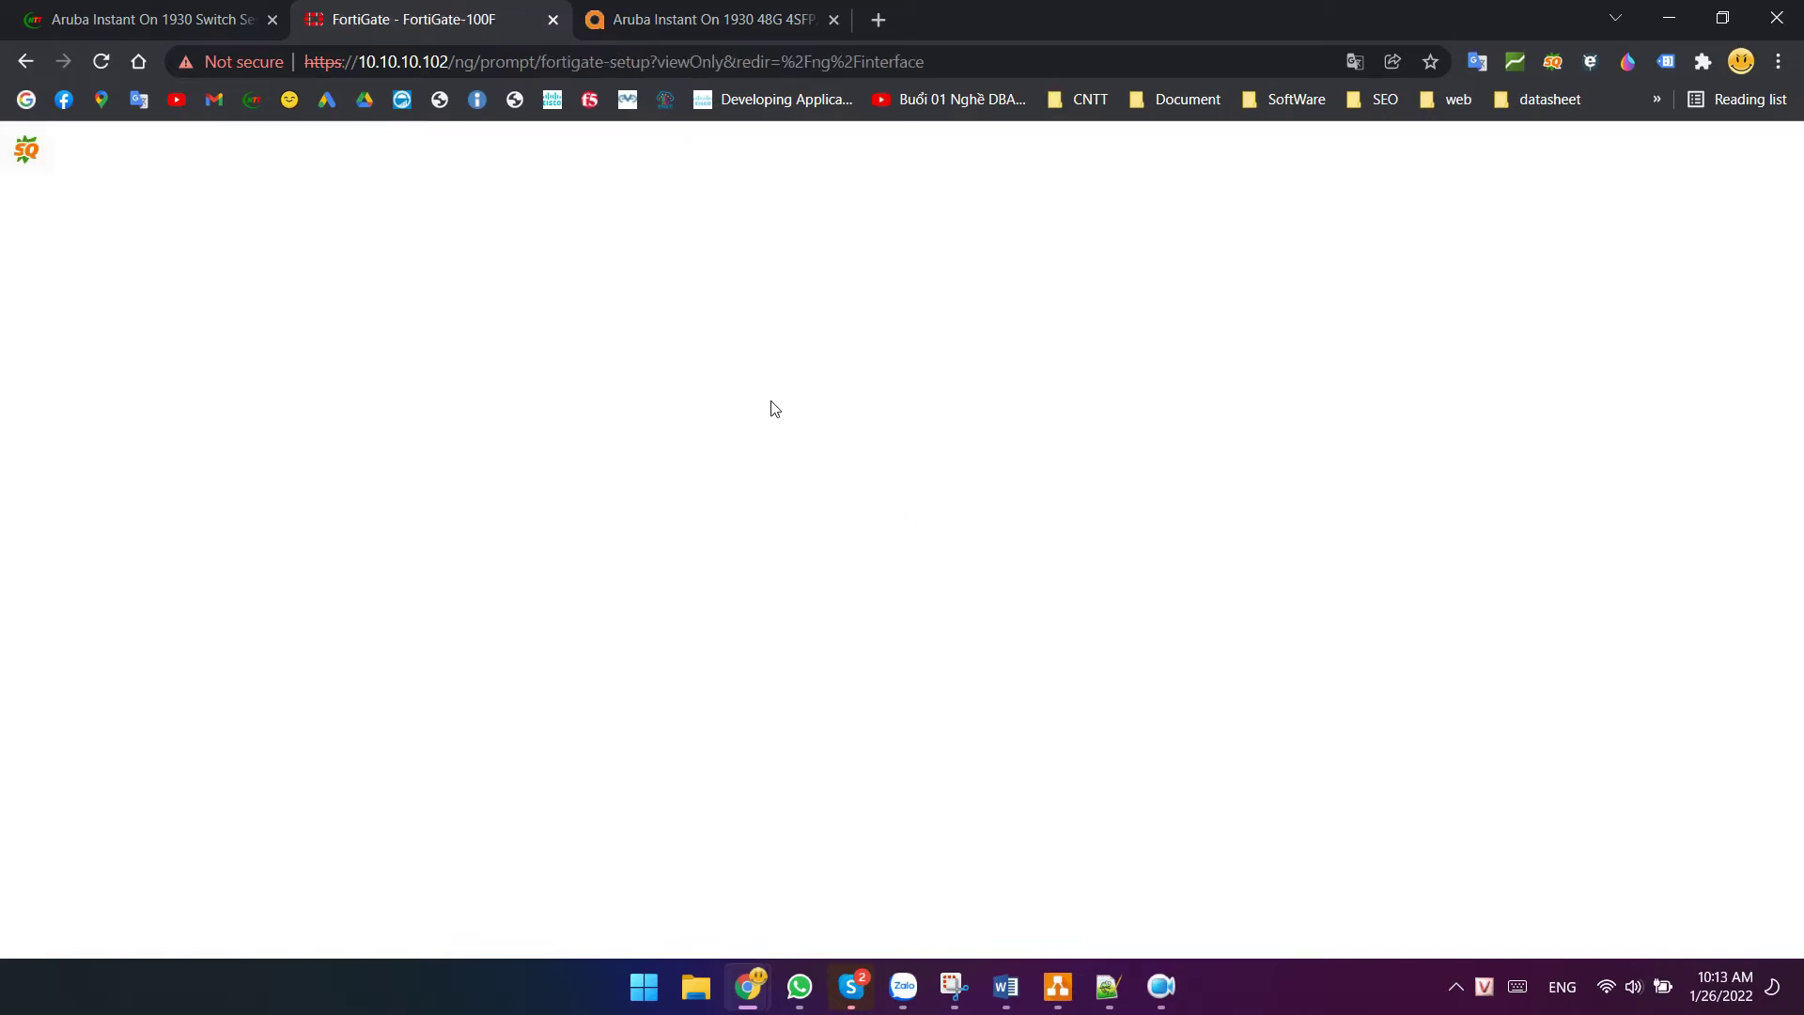
pyautogui.click(967, 676)
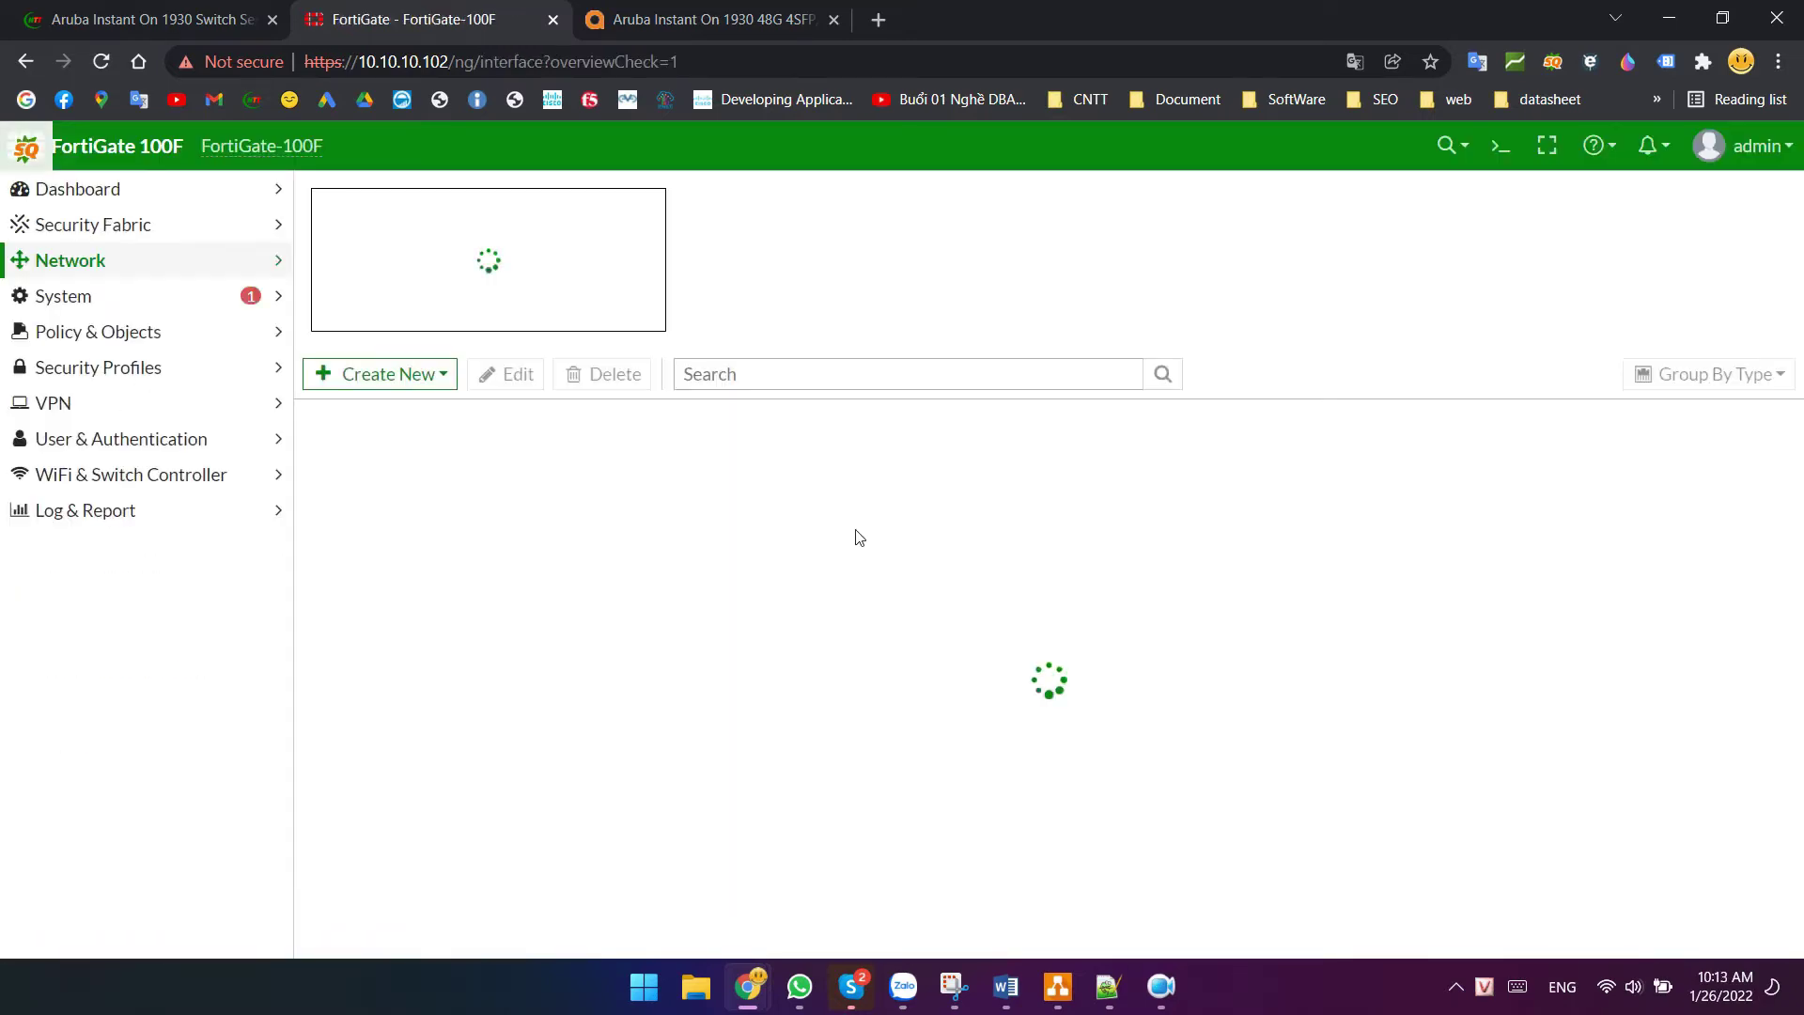
# - Go to Network > Interfaces, check the LACP link on the diagram, and start a new interface
pyautogui.click(93, 299)
pyautogui.scroll(-3, 685, 584)
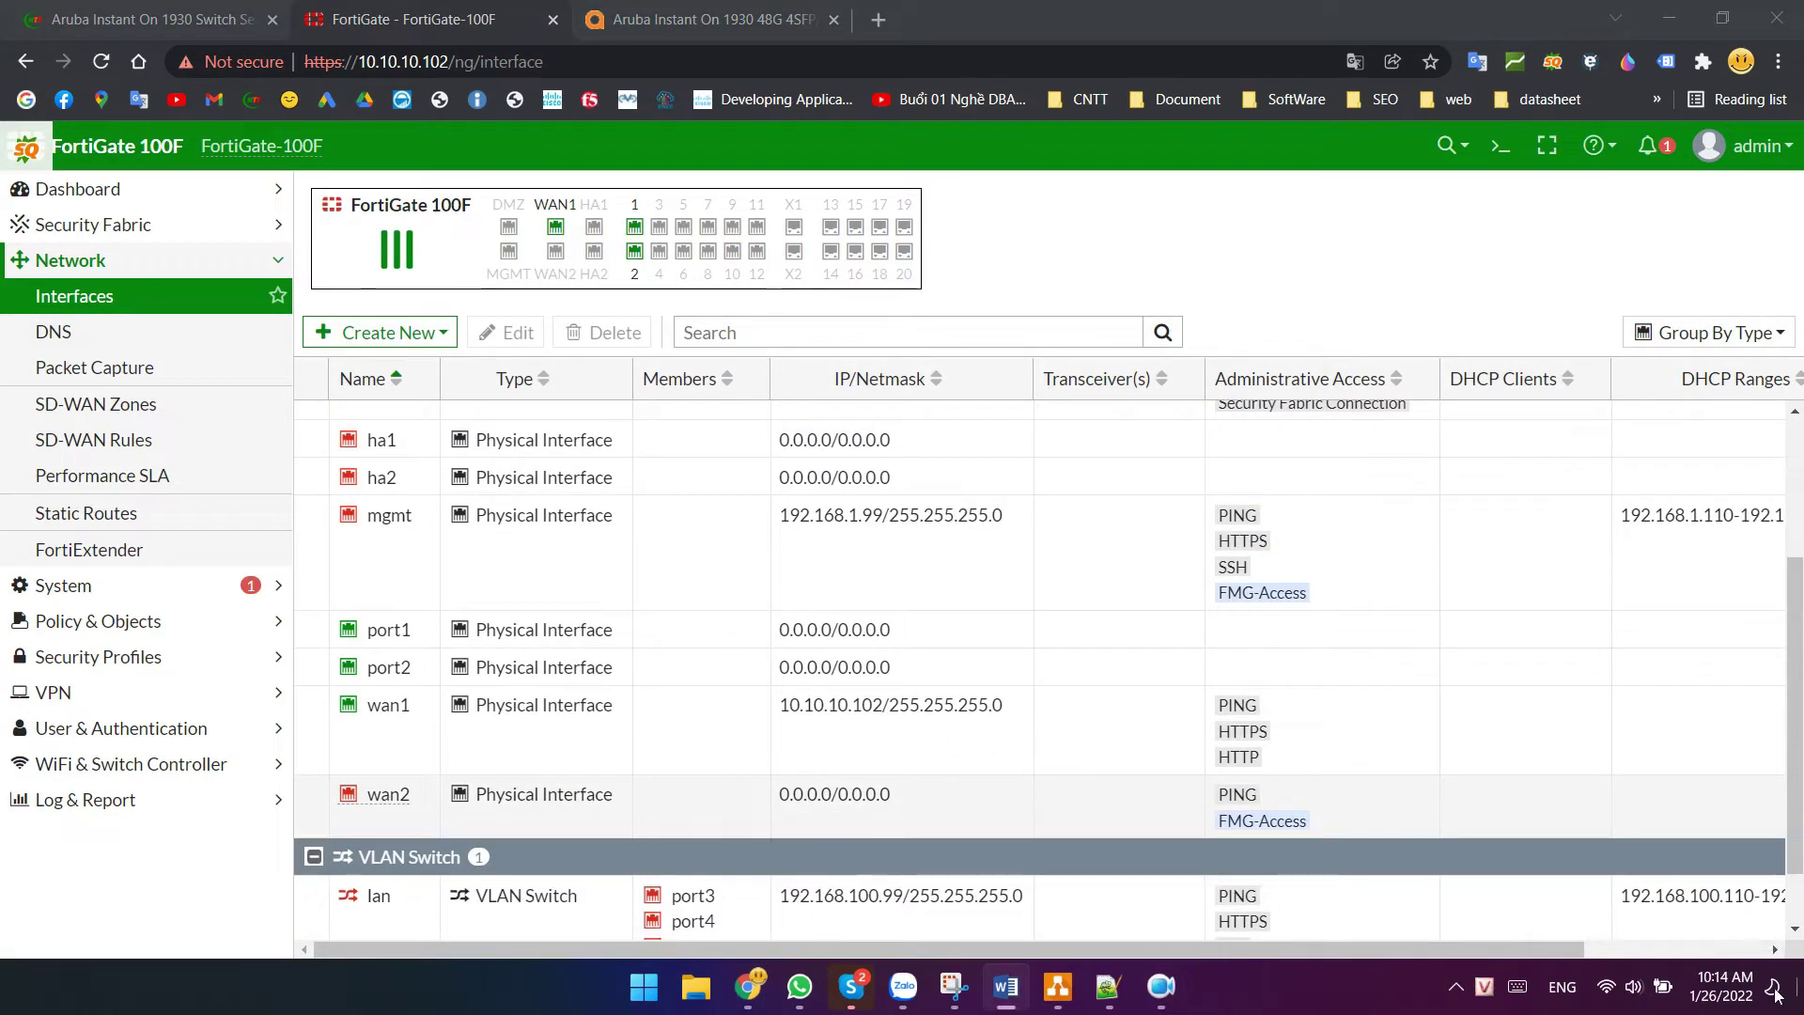
pyautogui.click(1058, 986)
pyautogui.click(756, 496)
pyautogui.click(1015, 393)
pyautogui.click(1172, 16)
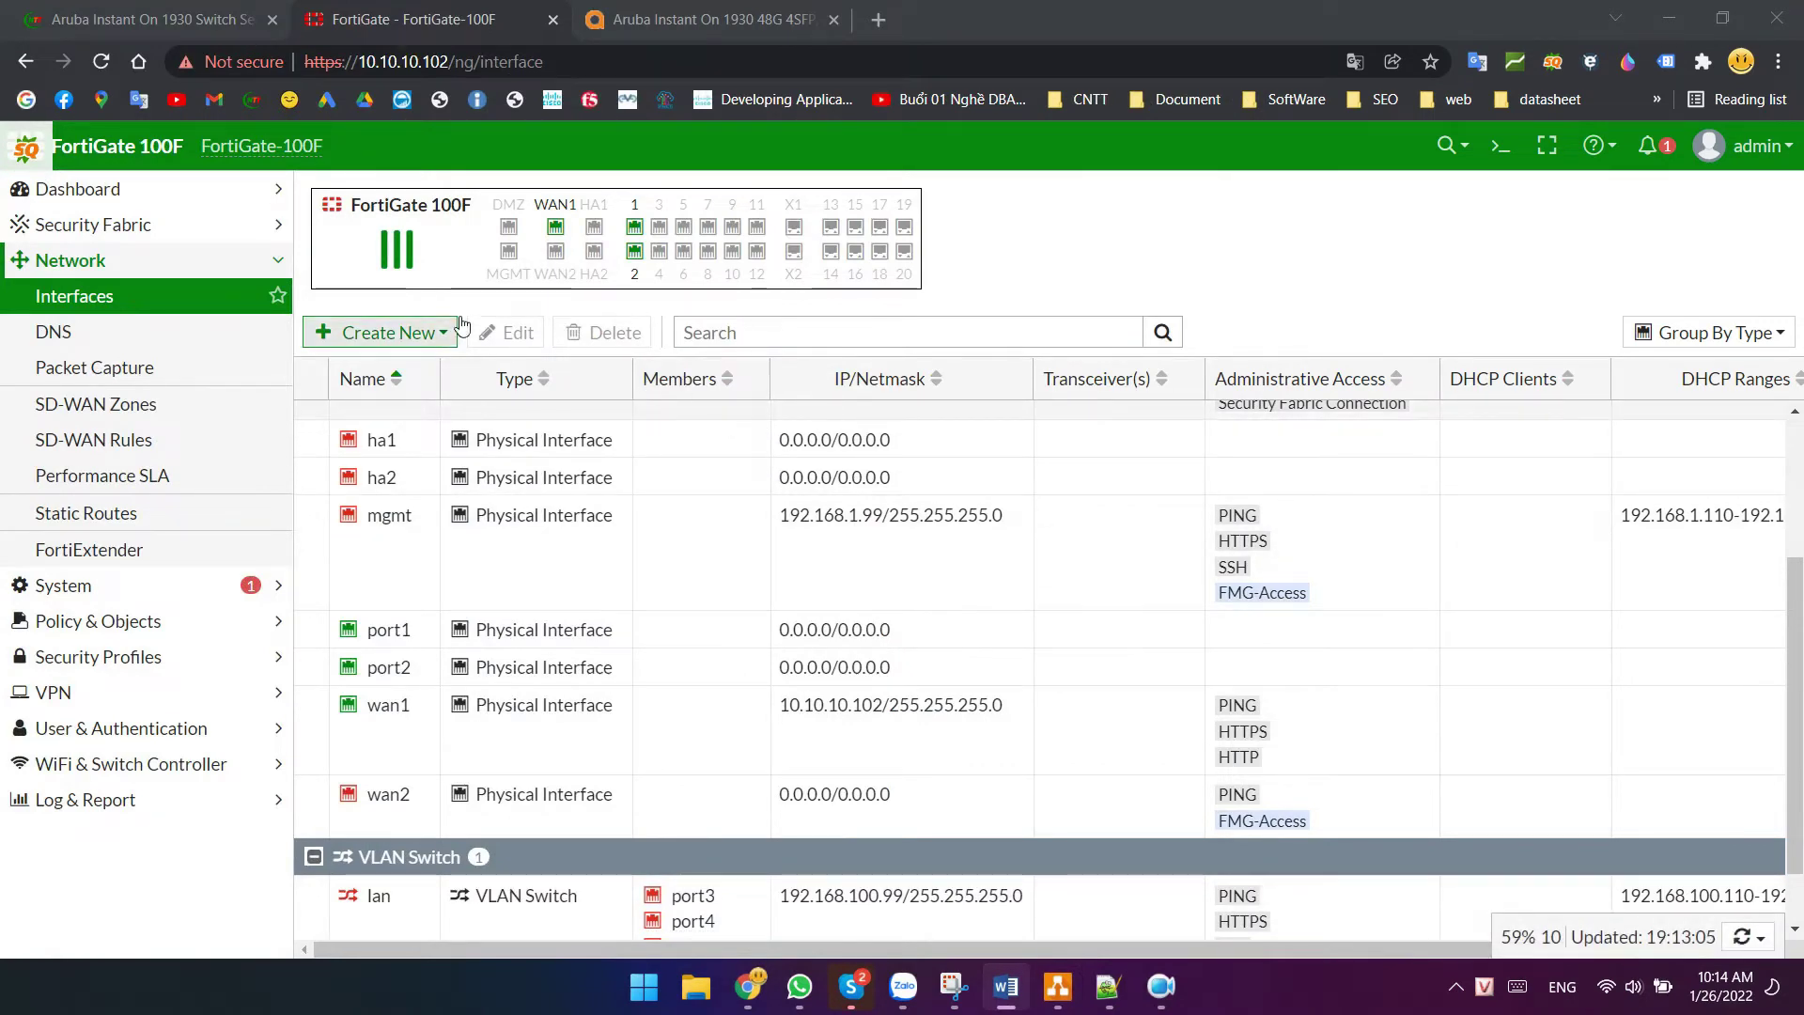
pyautogui.click(402, 333)
pyautogui.click(349, 367)
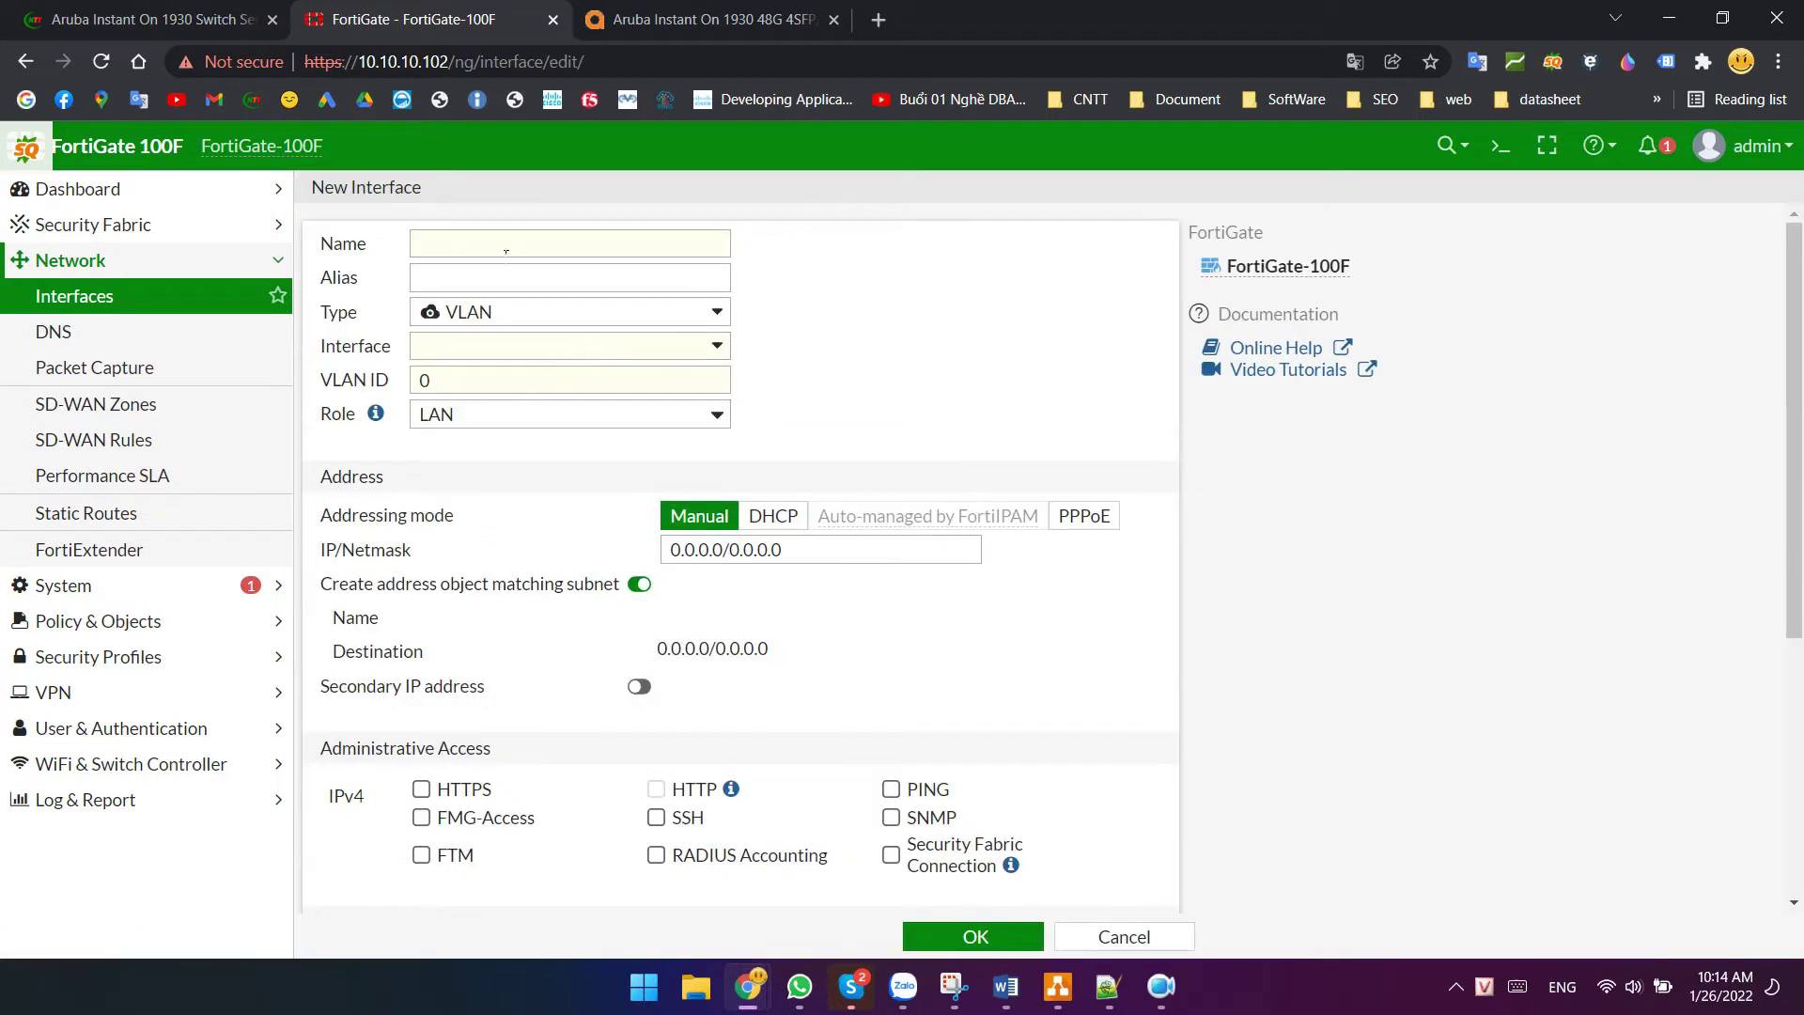
# - Name the interface Po1 and make it an 802.3ad Aggregate of port1 and port2
pyautogui.click(463, 248)
pyautogui.write('Po1')
pyautogui.moveTo(458, 247); pyautogui.dragTo(387, 257)
pyautogui.click(460, 286)
pyautogui.click(518, 314)
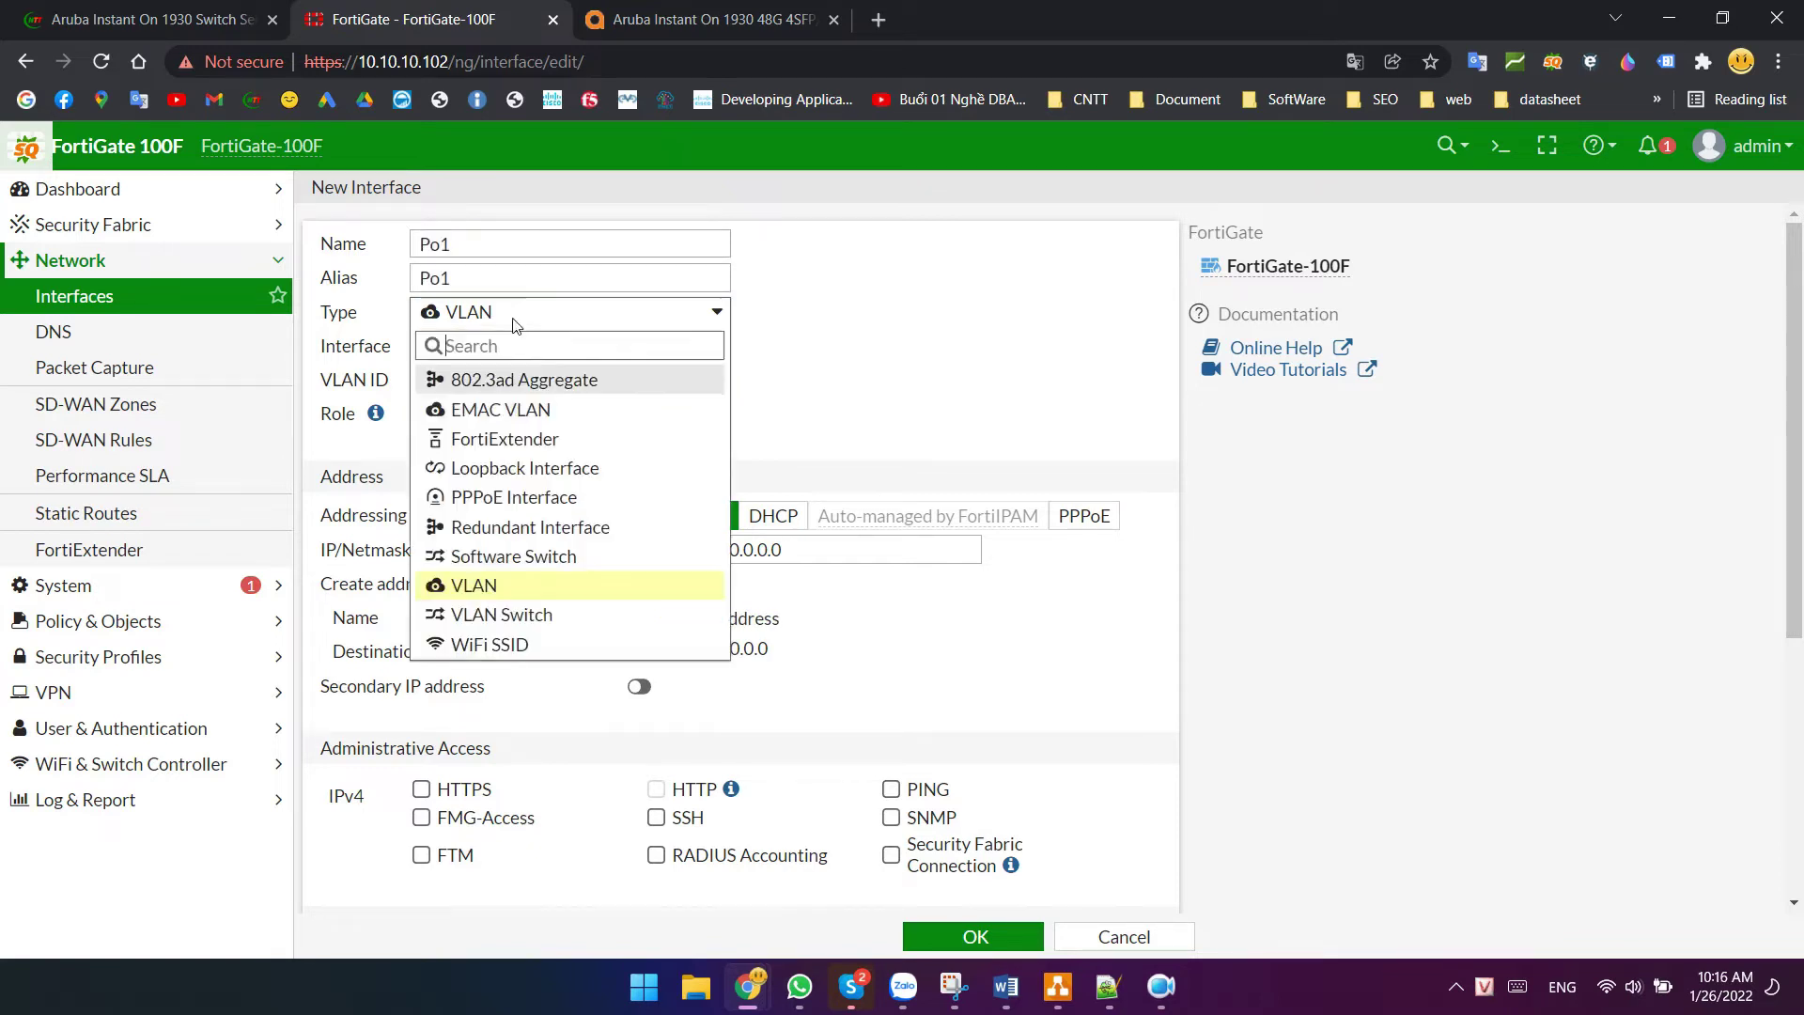
pyautogui.click(557, 383)
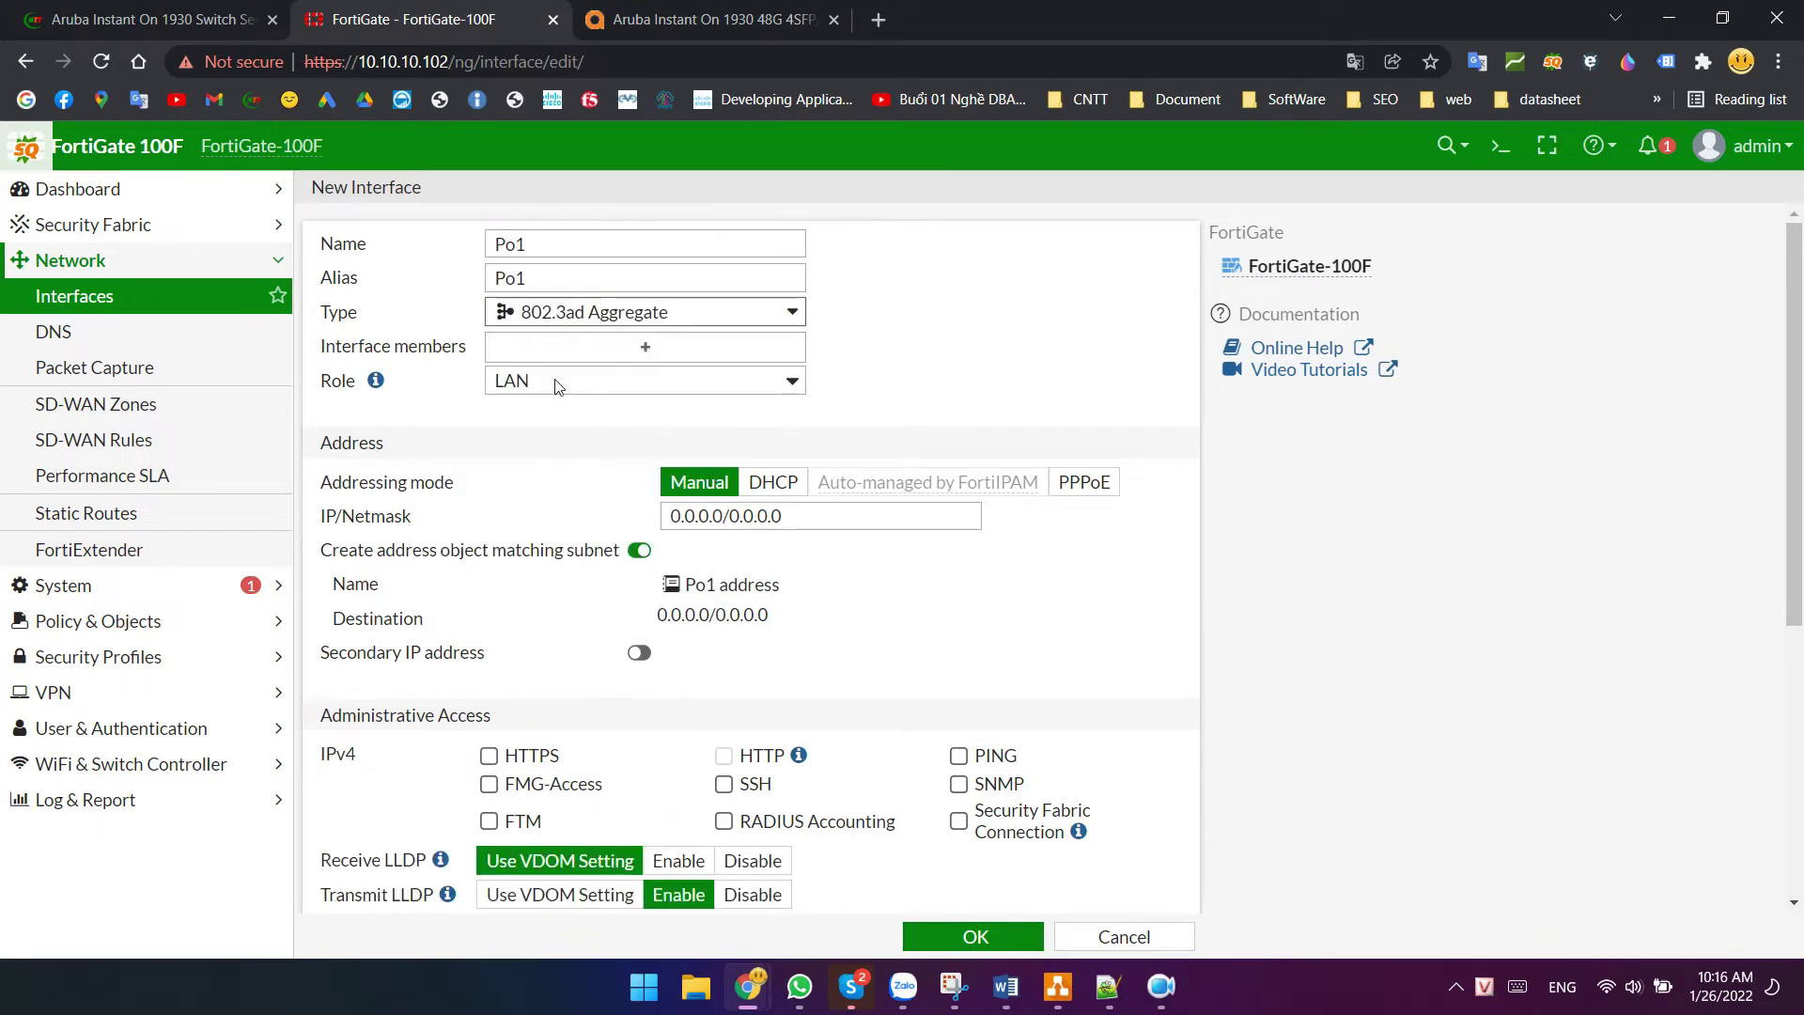
pyautogui.click(615, 363)
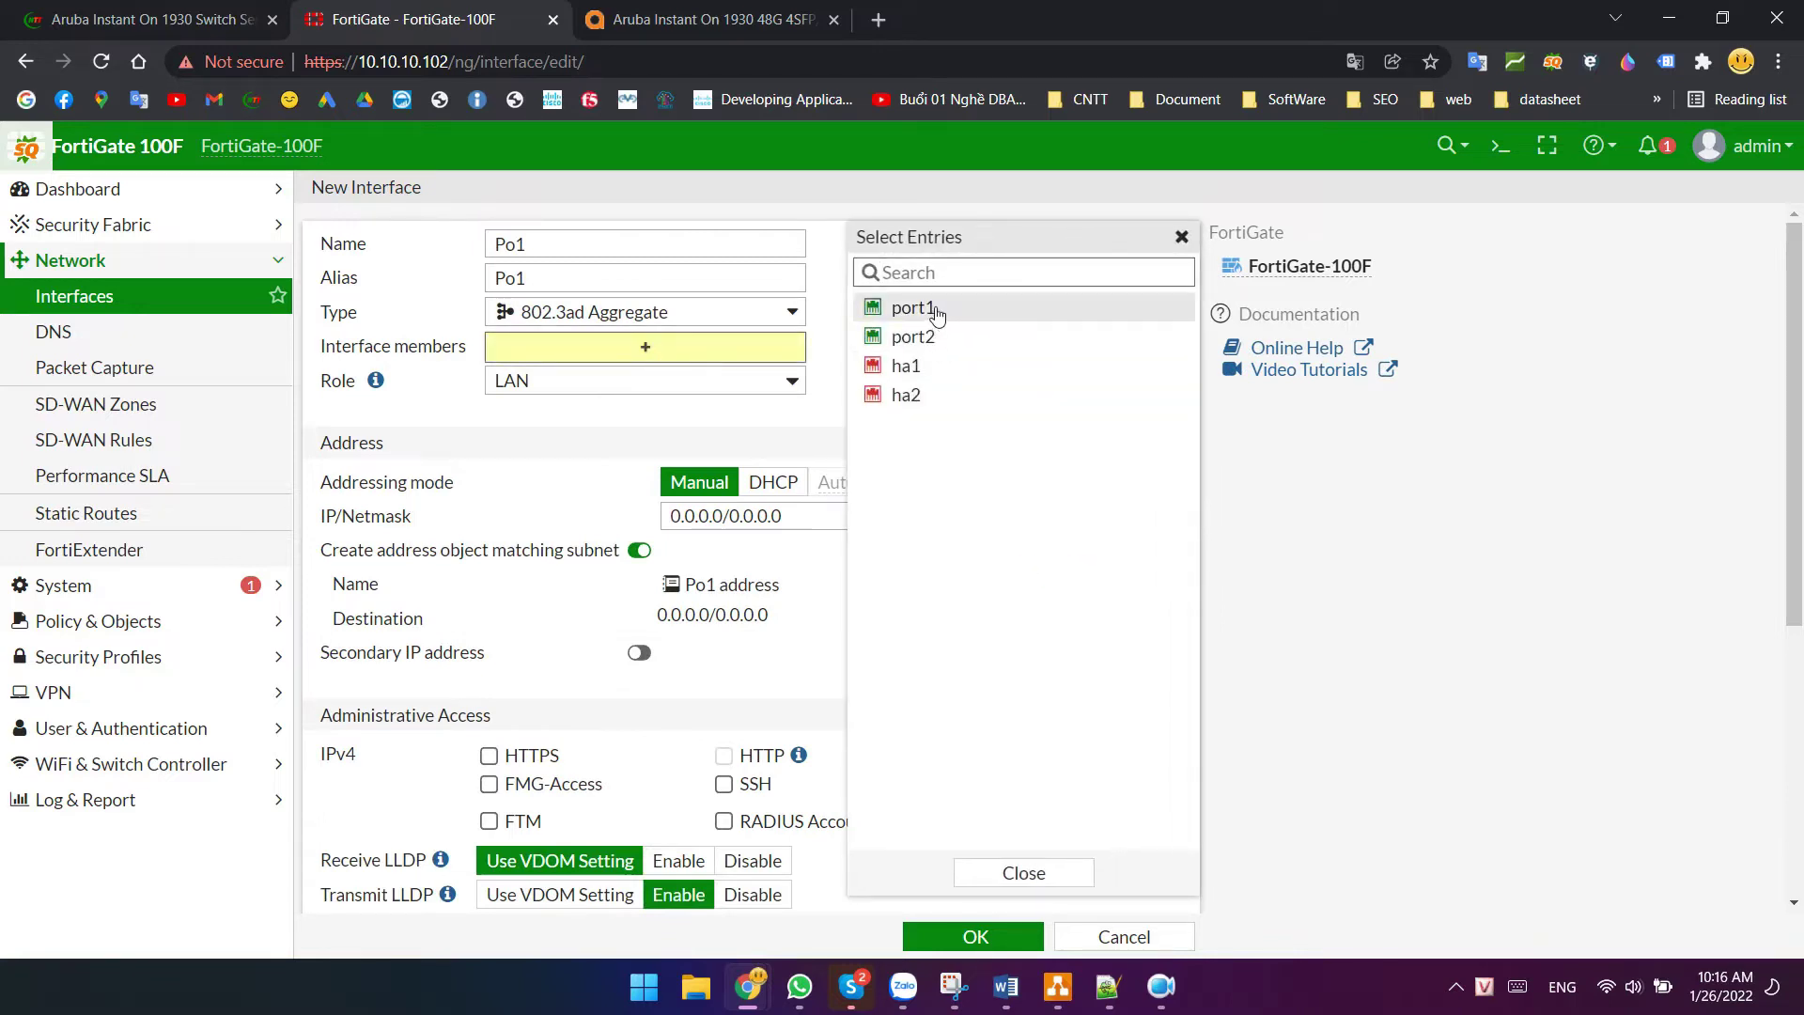
pyautogui.click(921, 308)
pyautogui.click(916, 337)
pyautogui.click(663, 415)
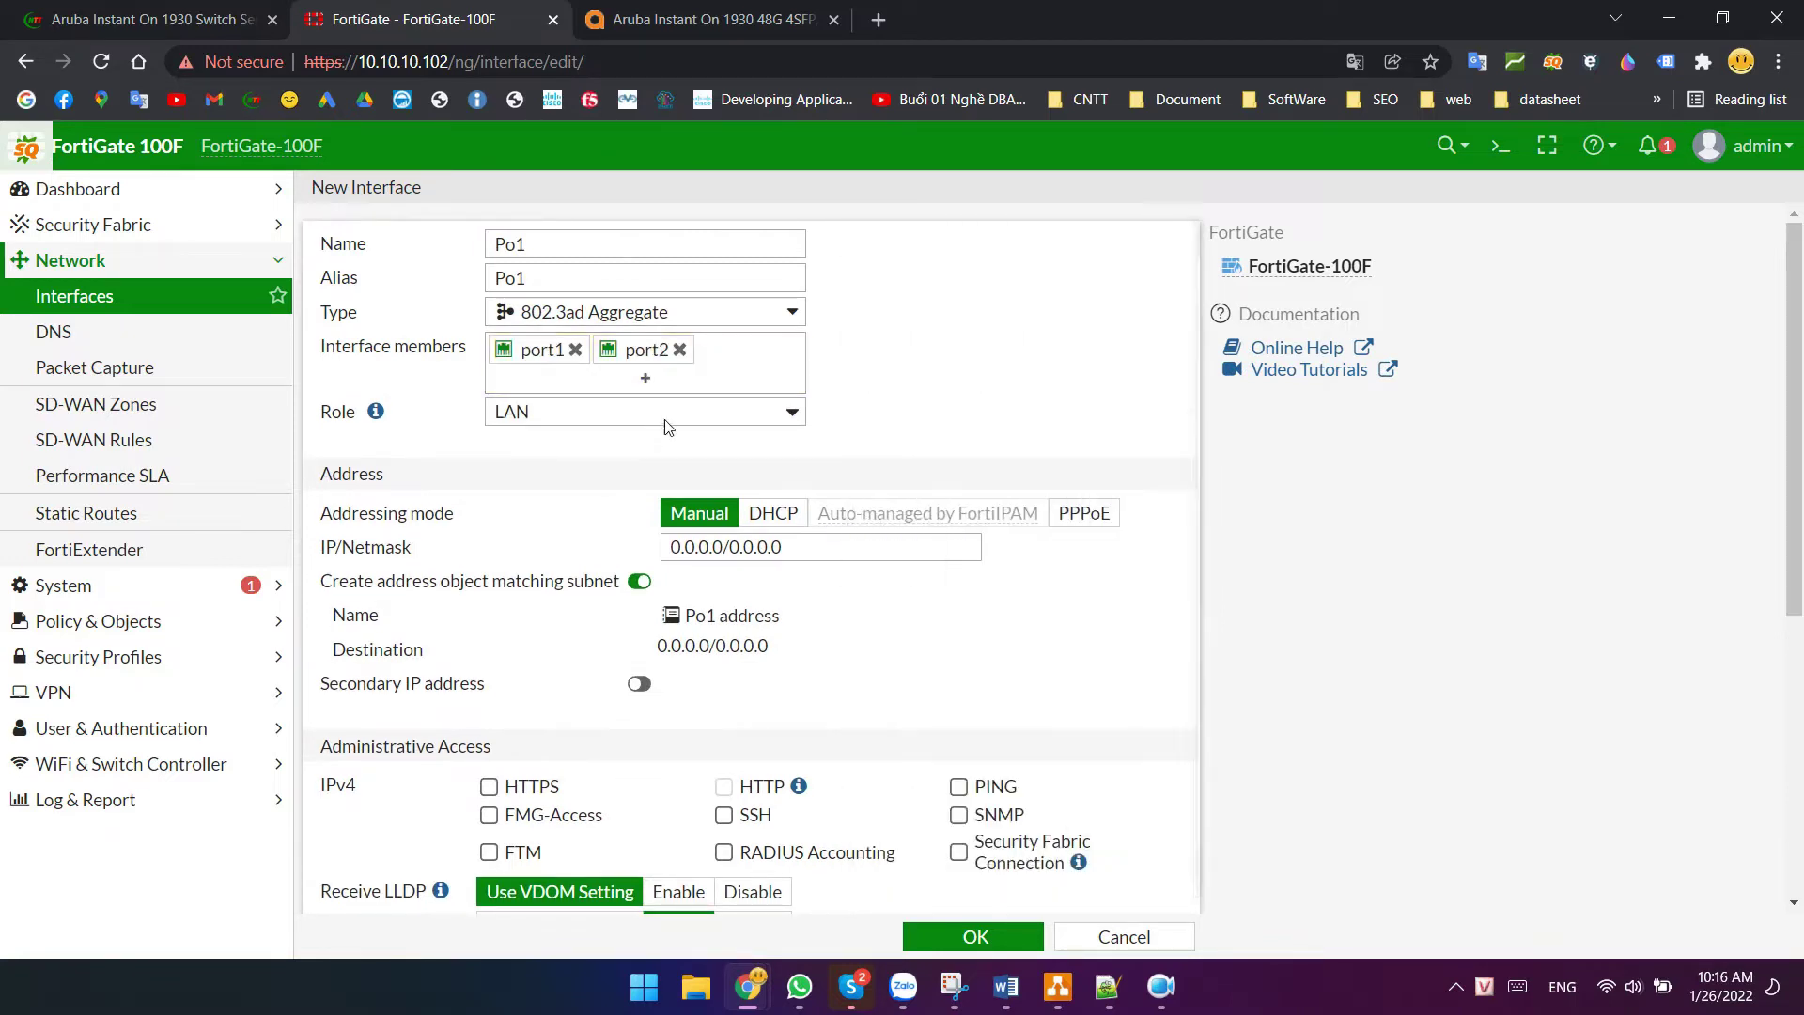
# - Keep the LAN role and save the Po1 aggregate
pyautogui.click(668, 417)
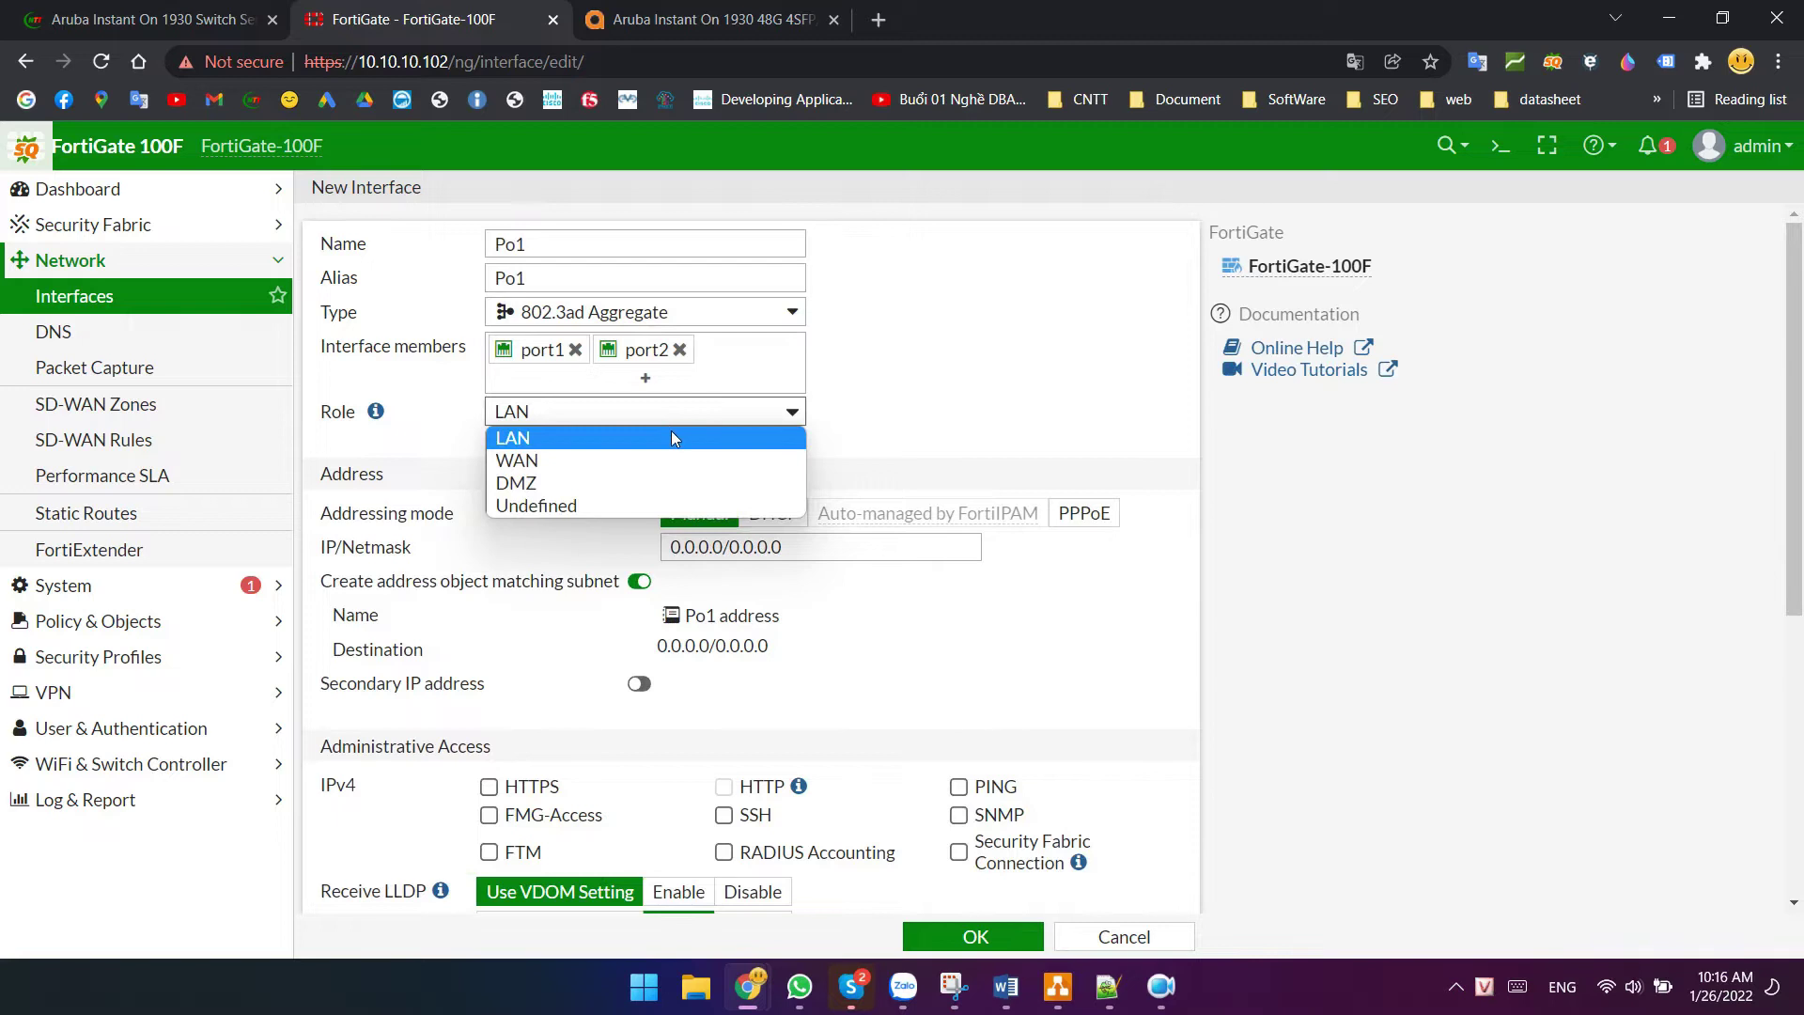
pyautogui.click(671, 434)
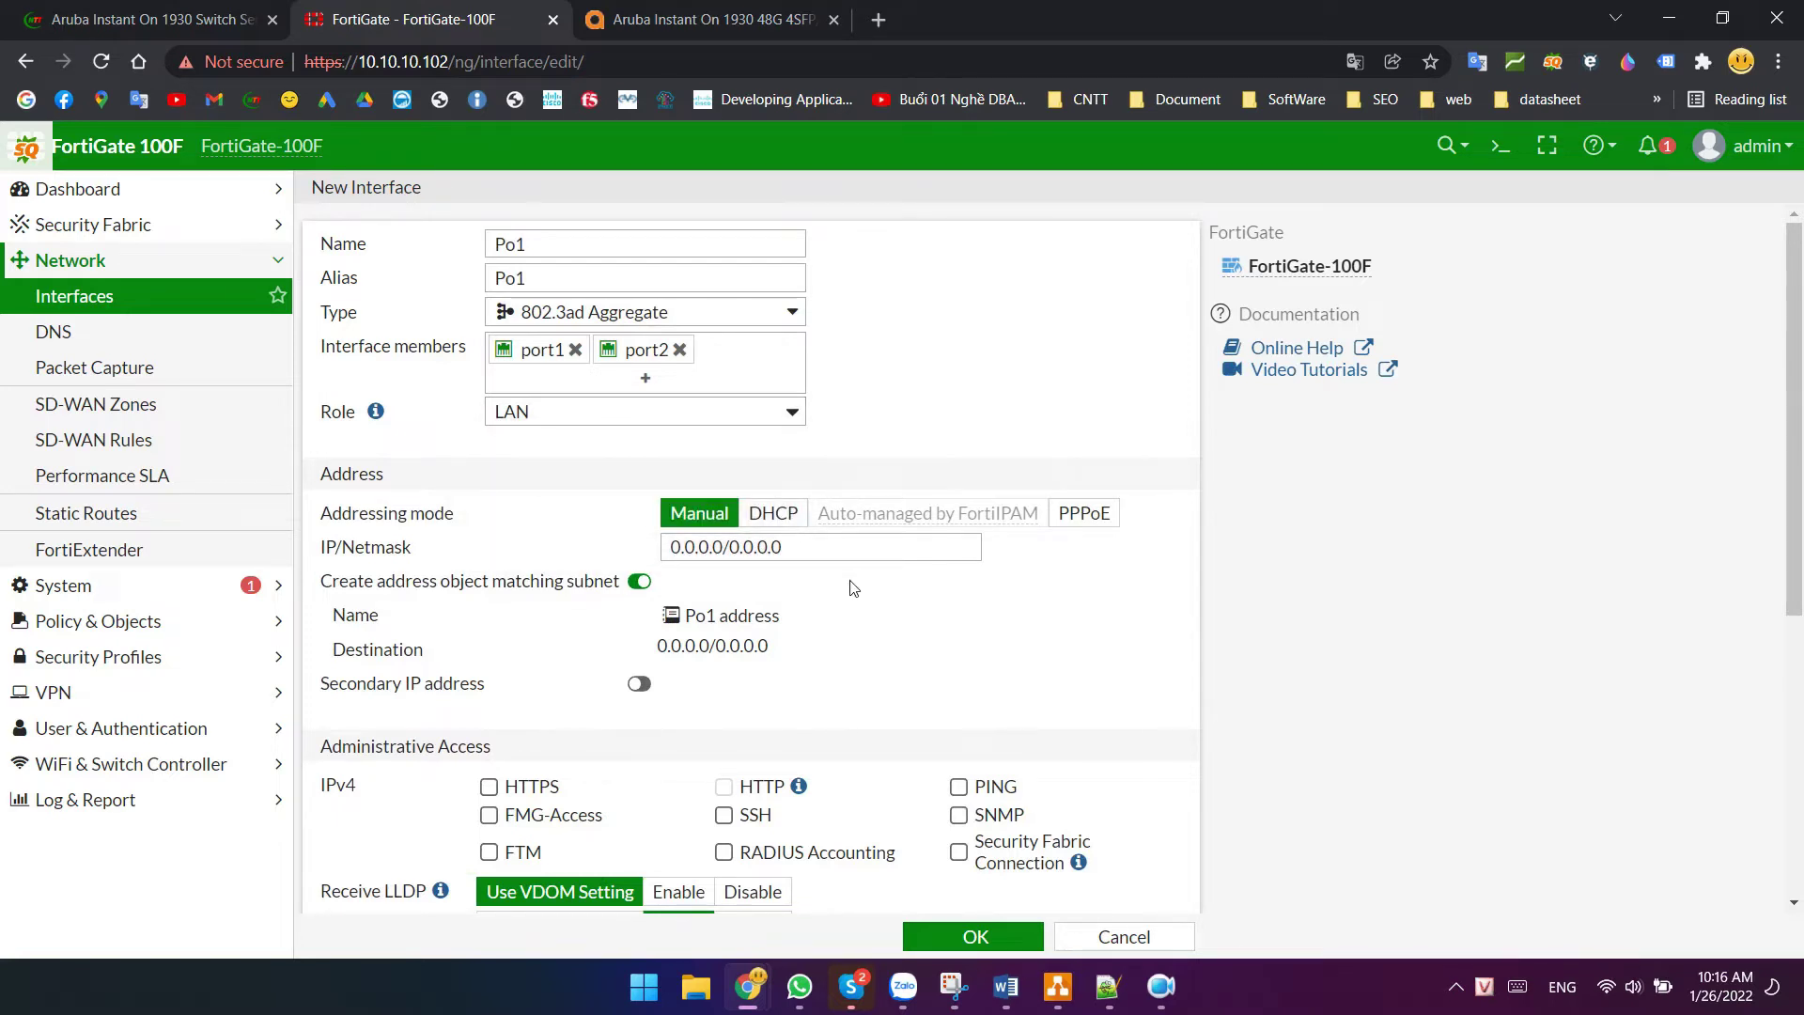
pyautogui.scroll(-4, 864, 650)
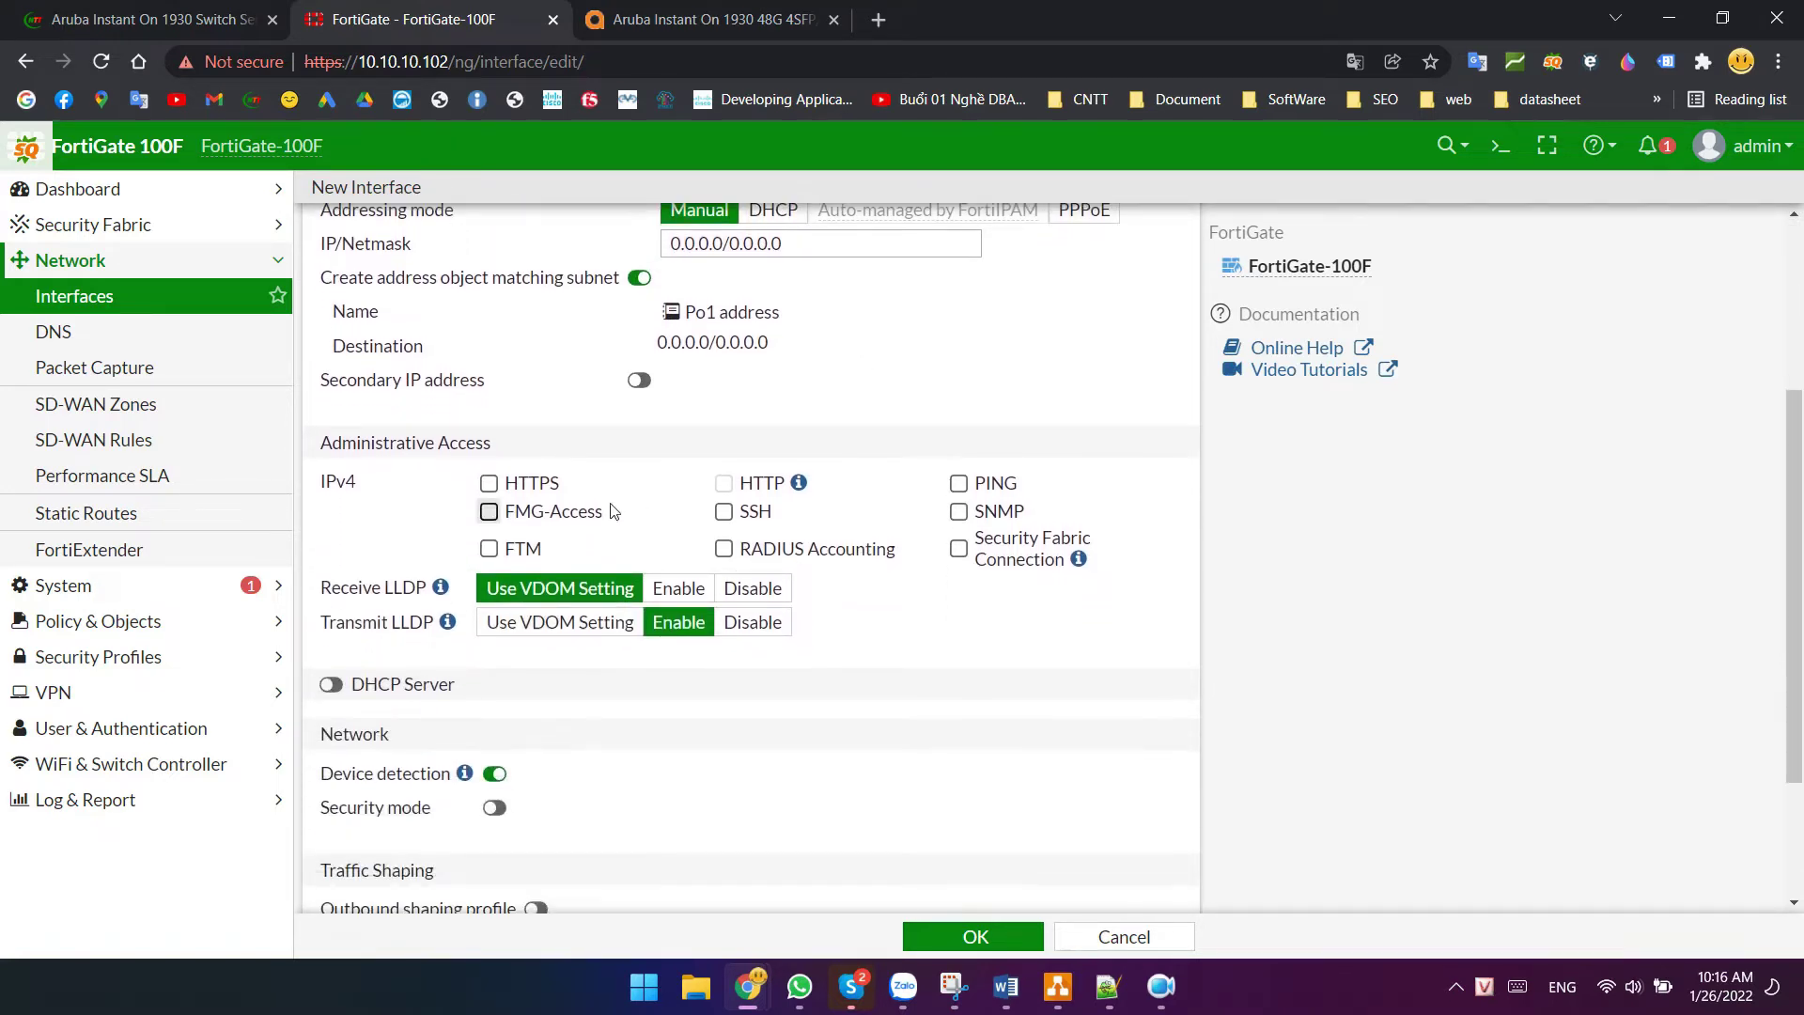
pyautogui.scroll(-2, 601, 496)
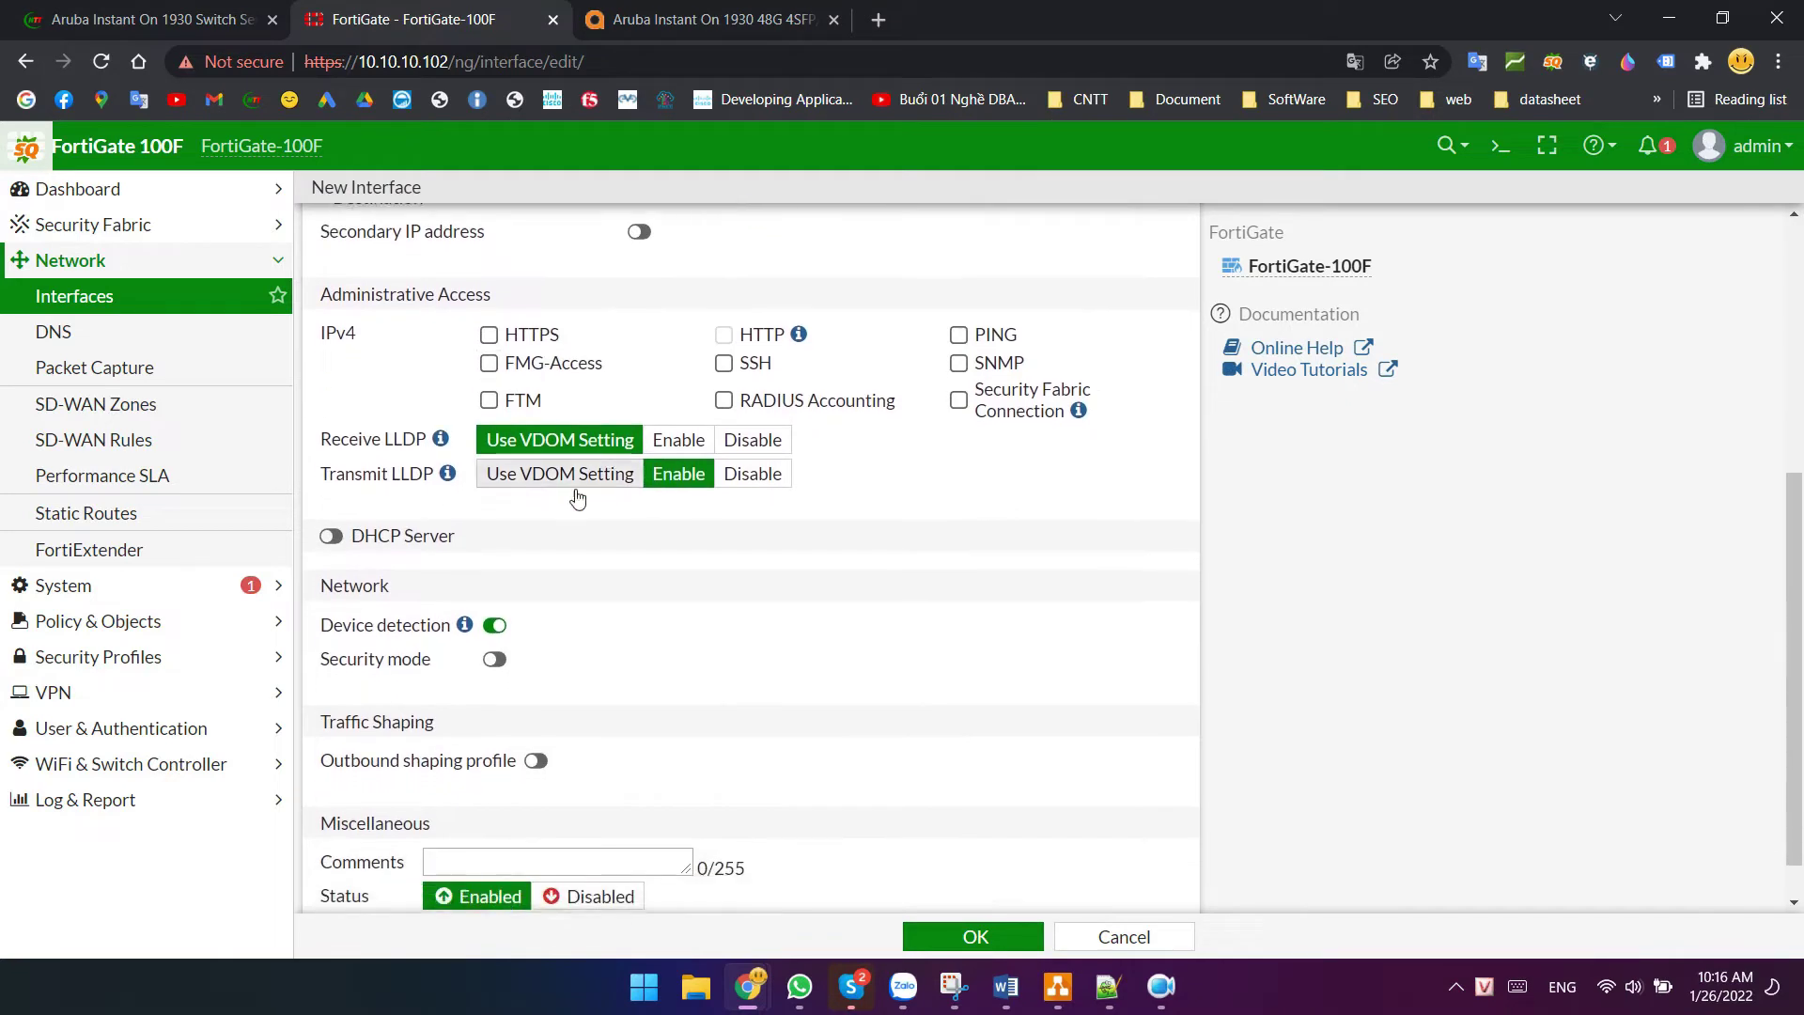
pyautogui.scroll(-1, 921, 906)
pyautogui.click(972, 937)
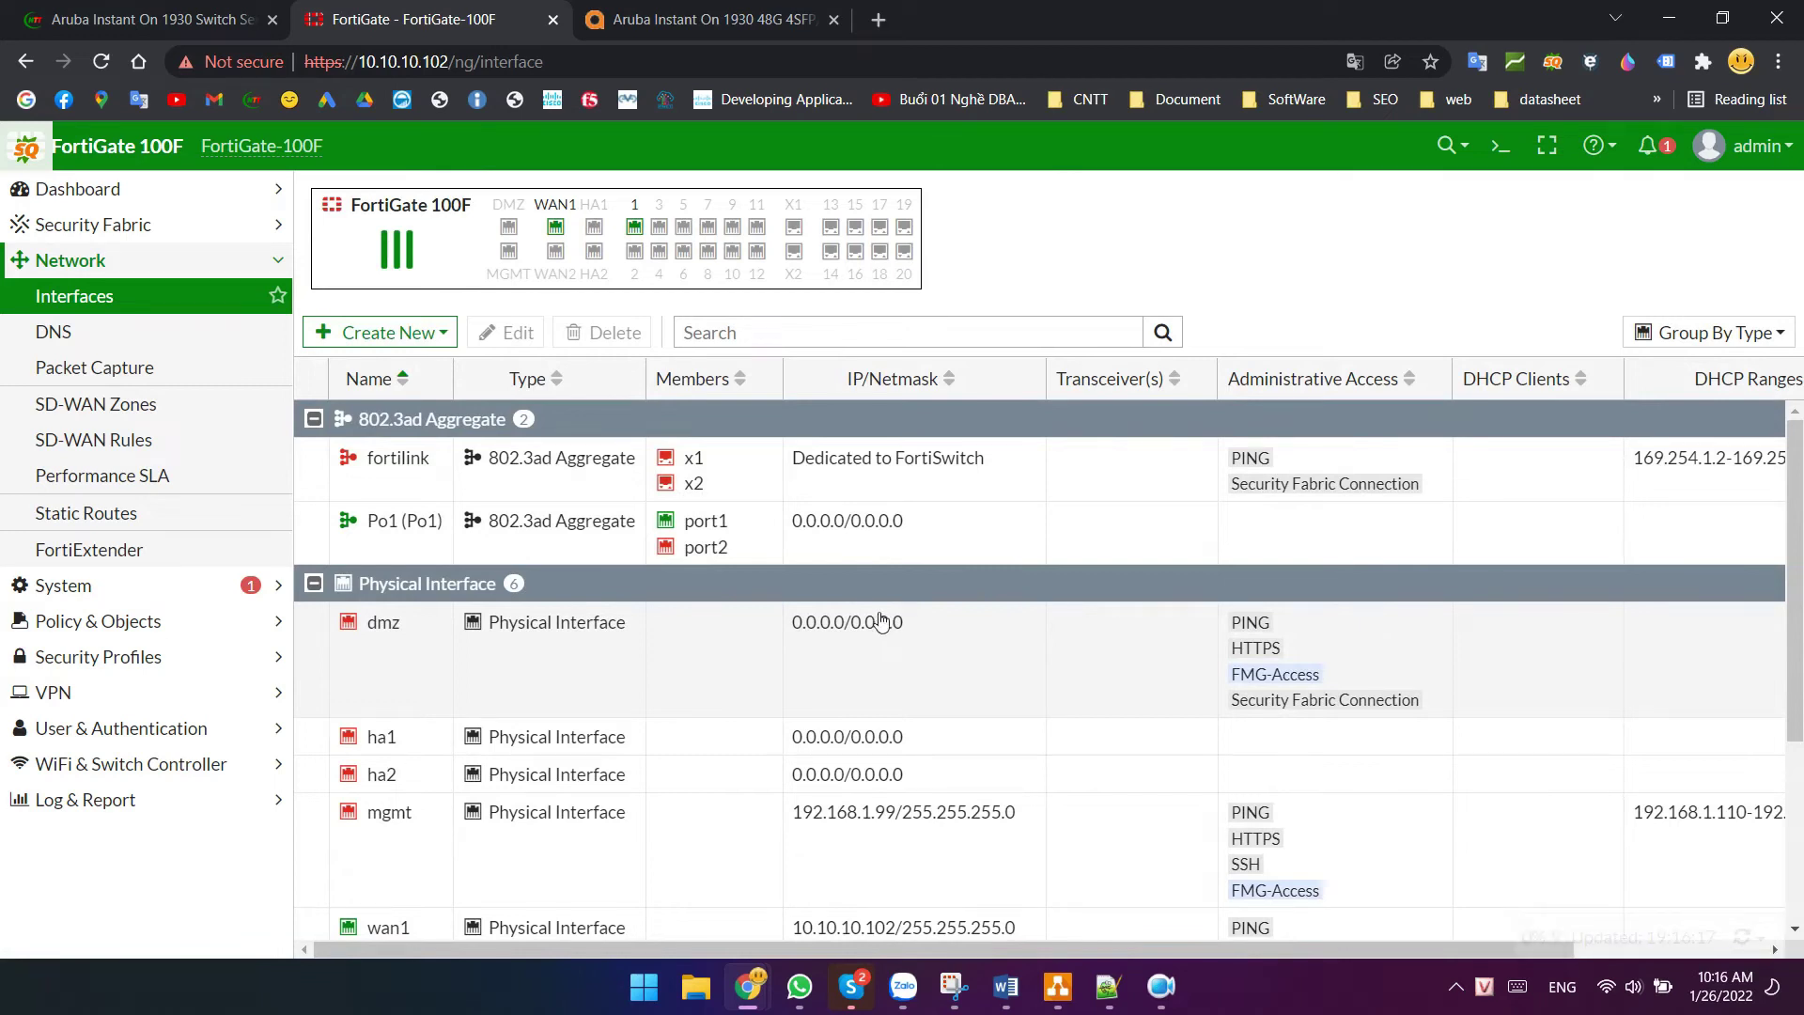
# - Start a new interface named VLAN10, copying the name into the Alias field
pyautogui.click(381, 333)
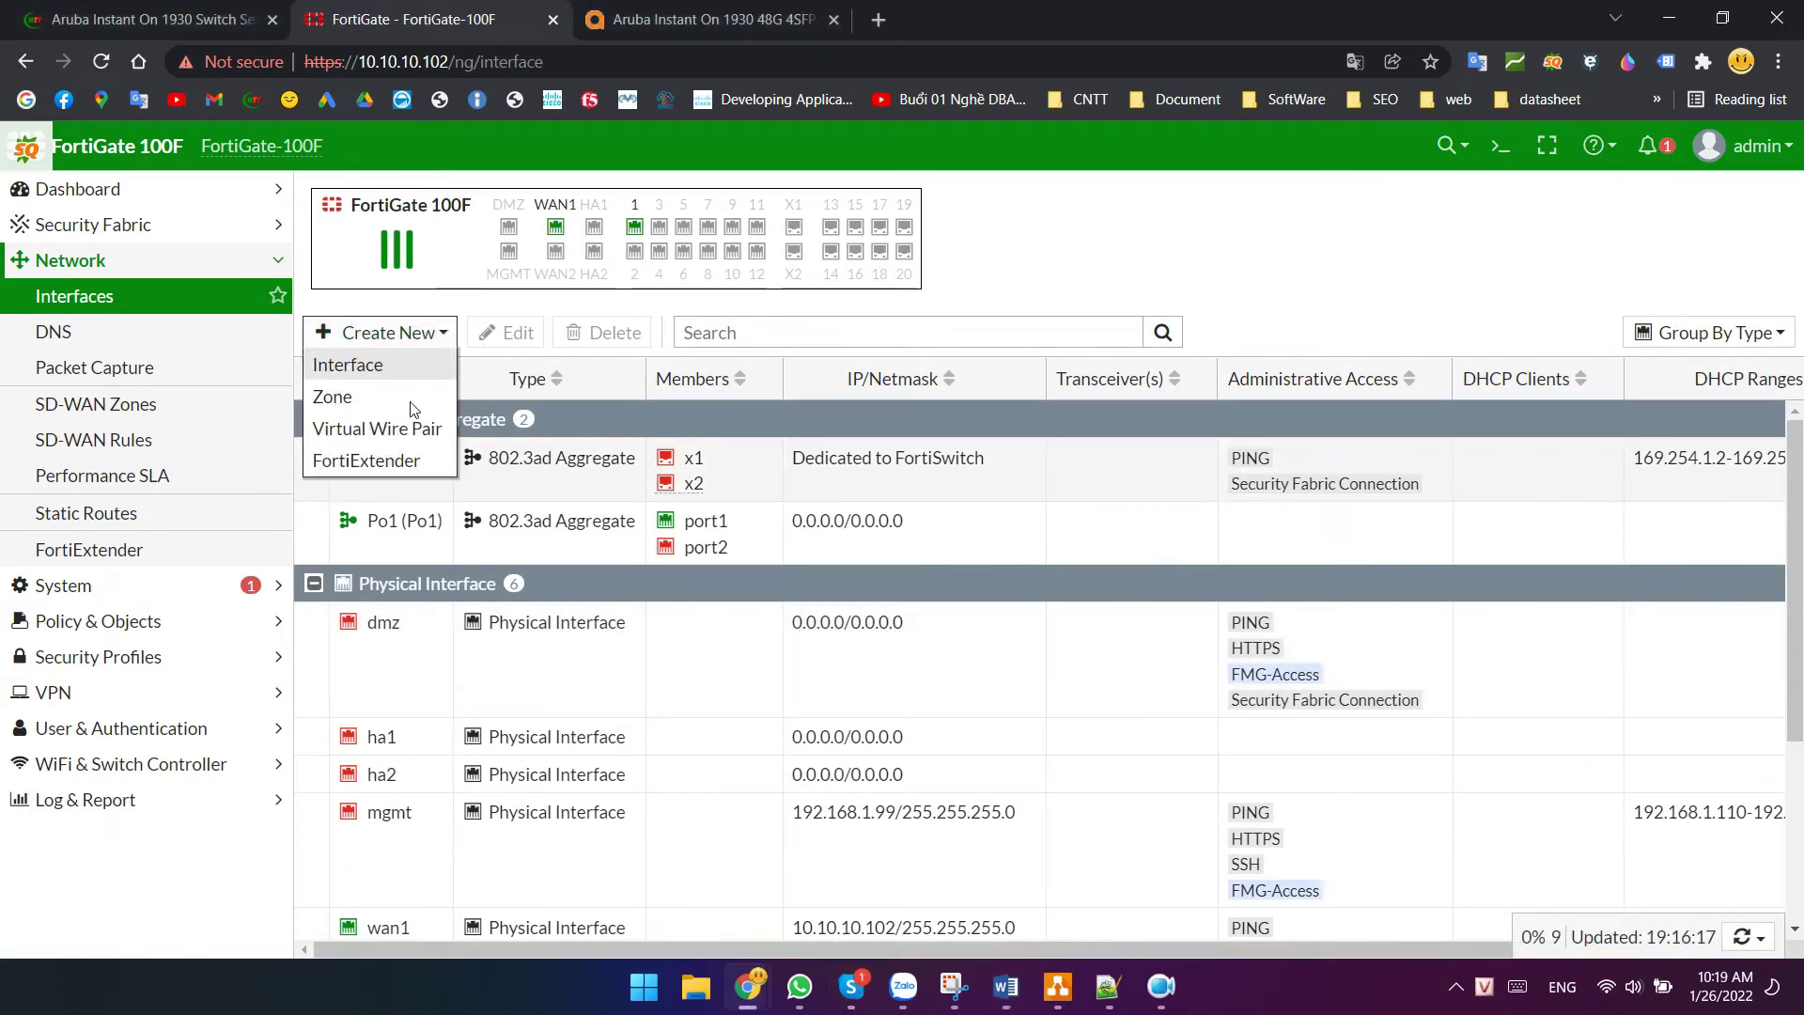
pyautogui.click(366, 376)
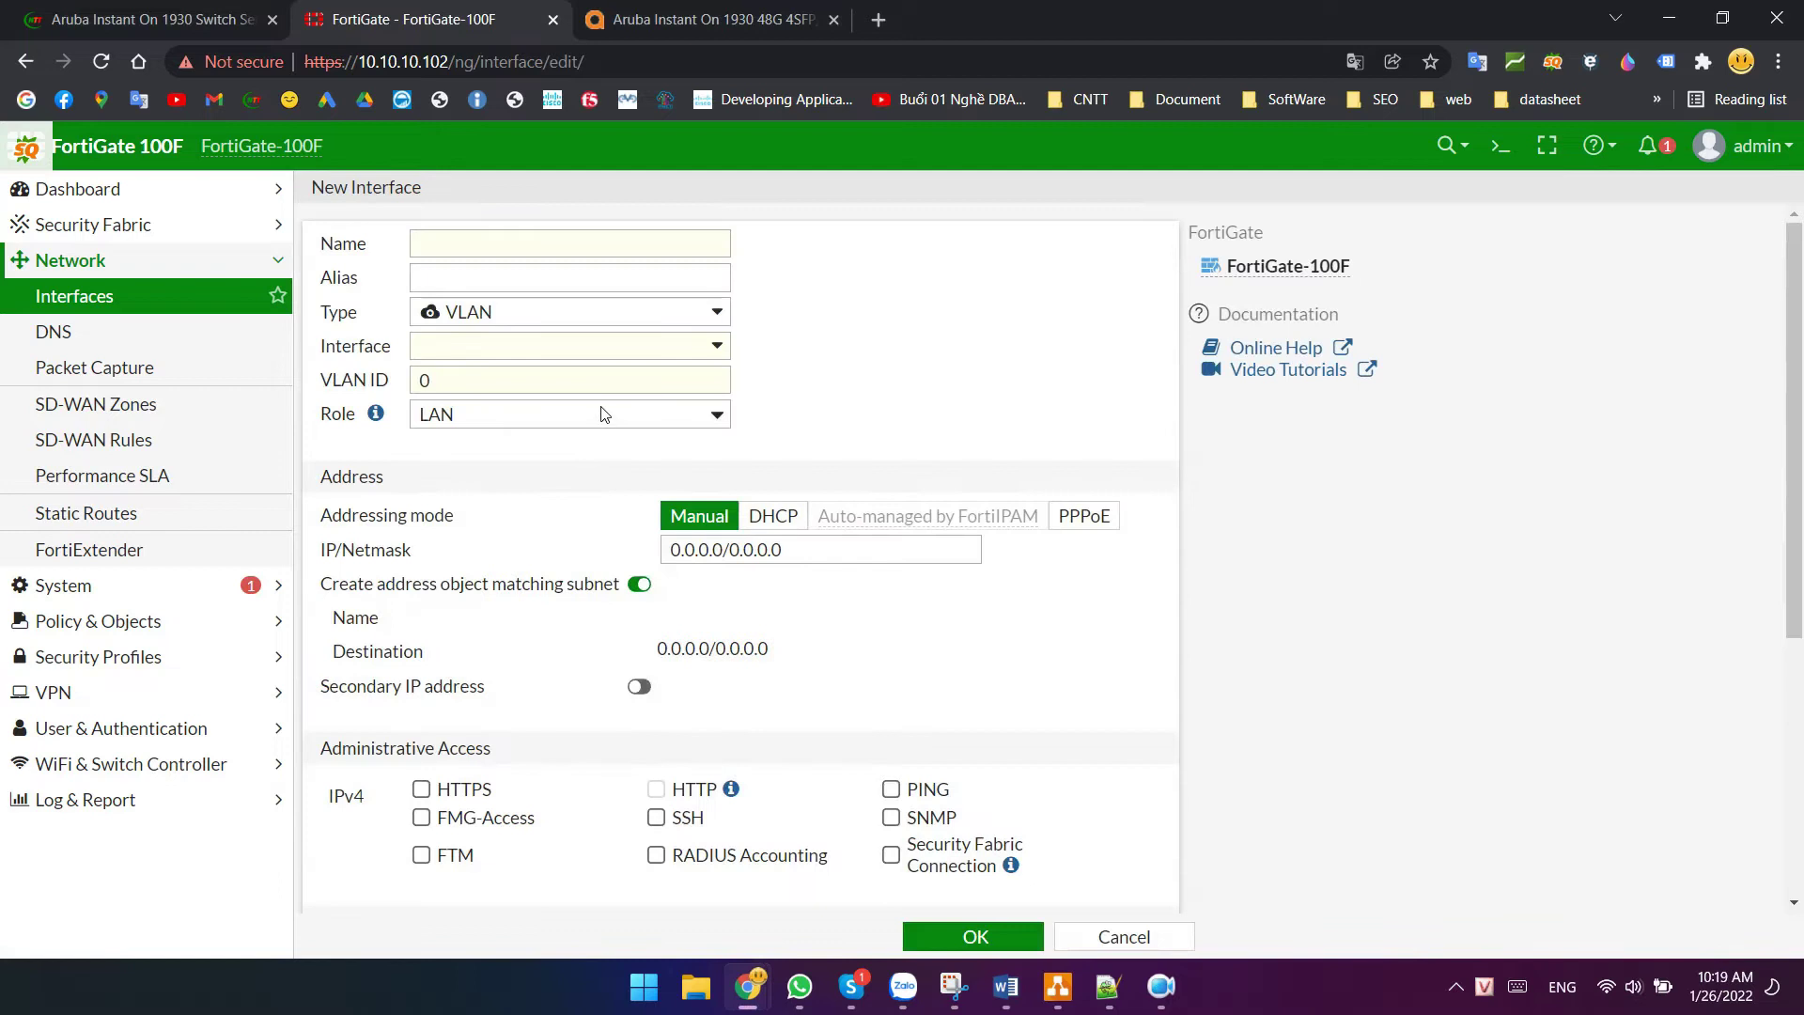
pyautogui.click(473, 257)
pyautogui.write('VLAN10')
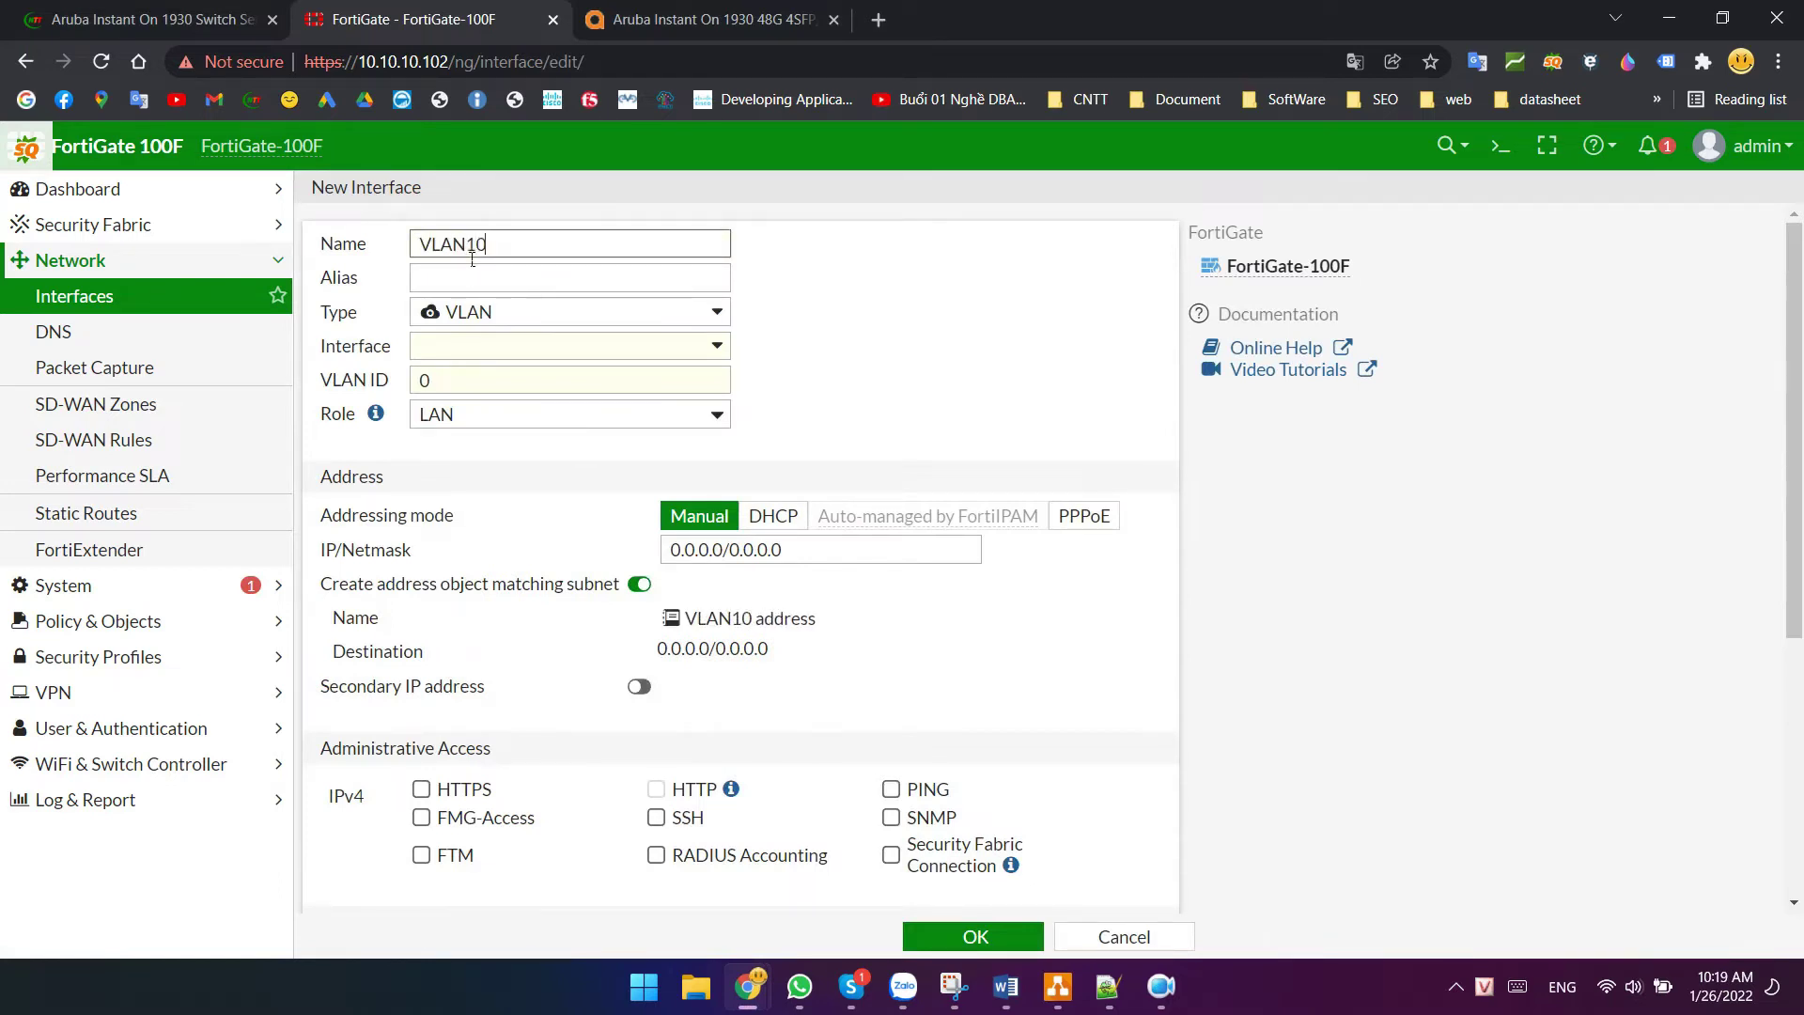
pyautogui.hotkey('ctrl', 'a')
pyautogui.hotkey('ctrl', 'c')
pyautogui.click(489, 278)
pyautogui.hotkey('ctrl', 'v')
# - Make it a VLAN on Po1 with VLAN ID 10 and role LAN
pyautogui.click(485, 312)
pyautogui.press('Escape')
pyautogui.click(511, 349)
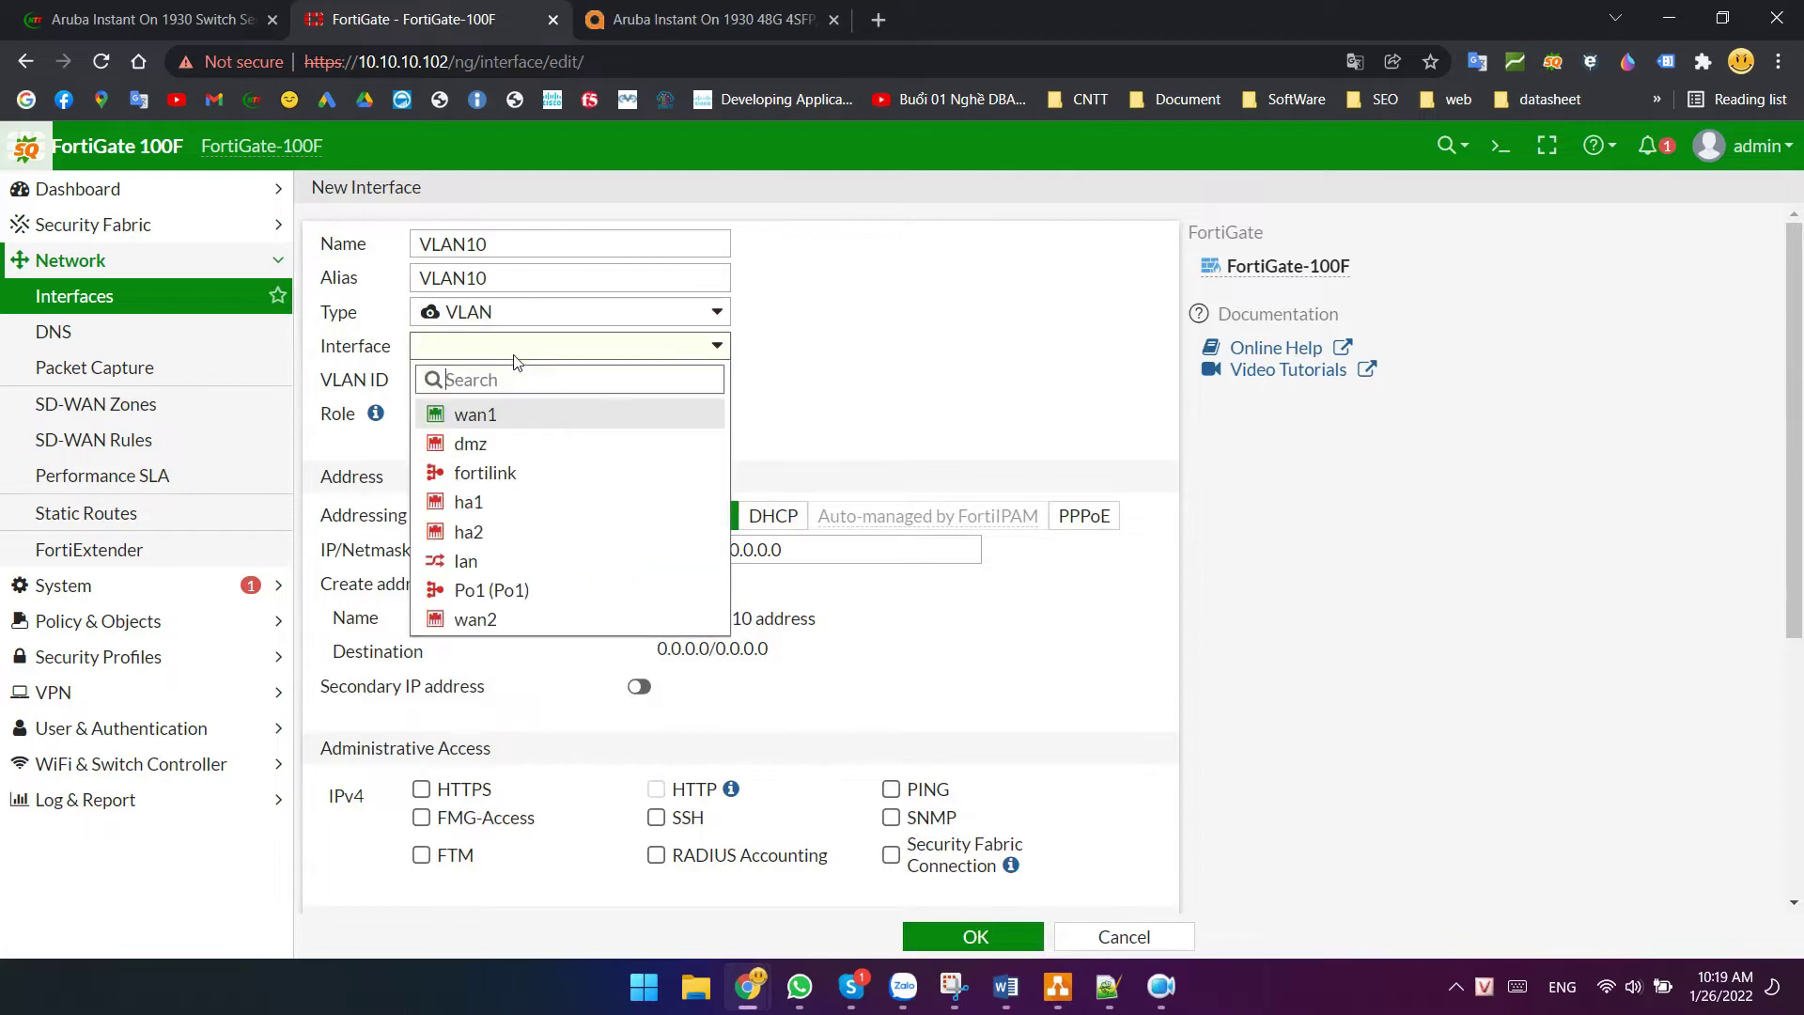
pyautogui.click(523, 592)
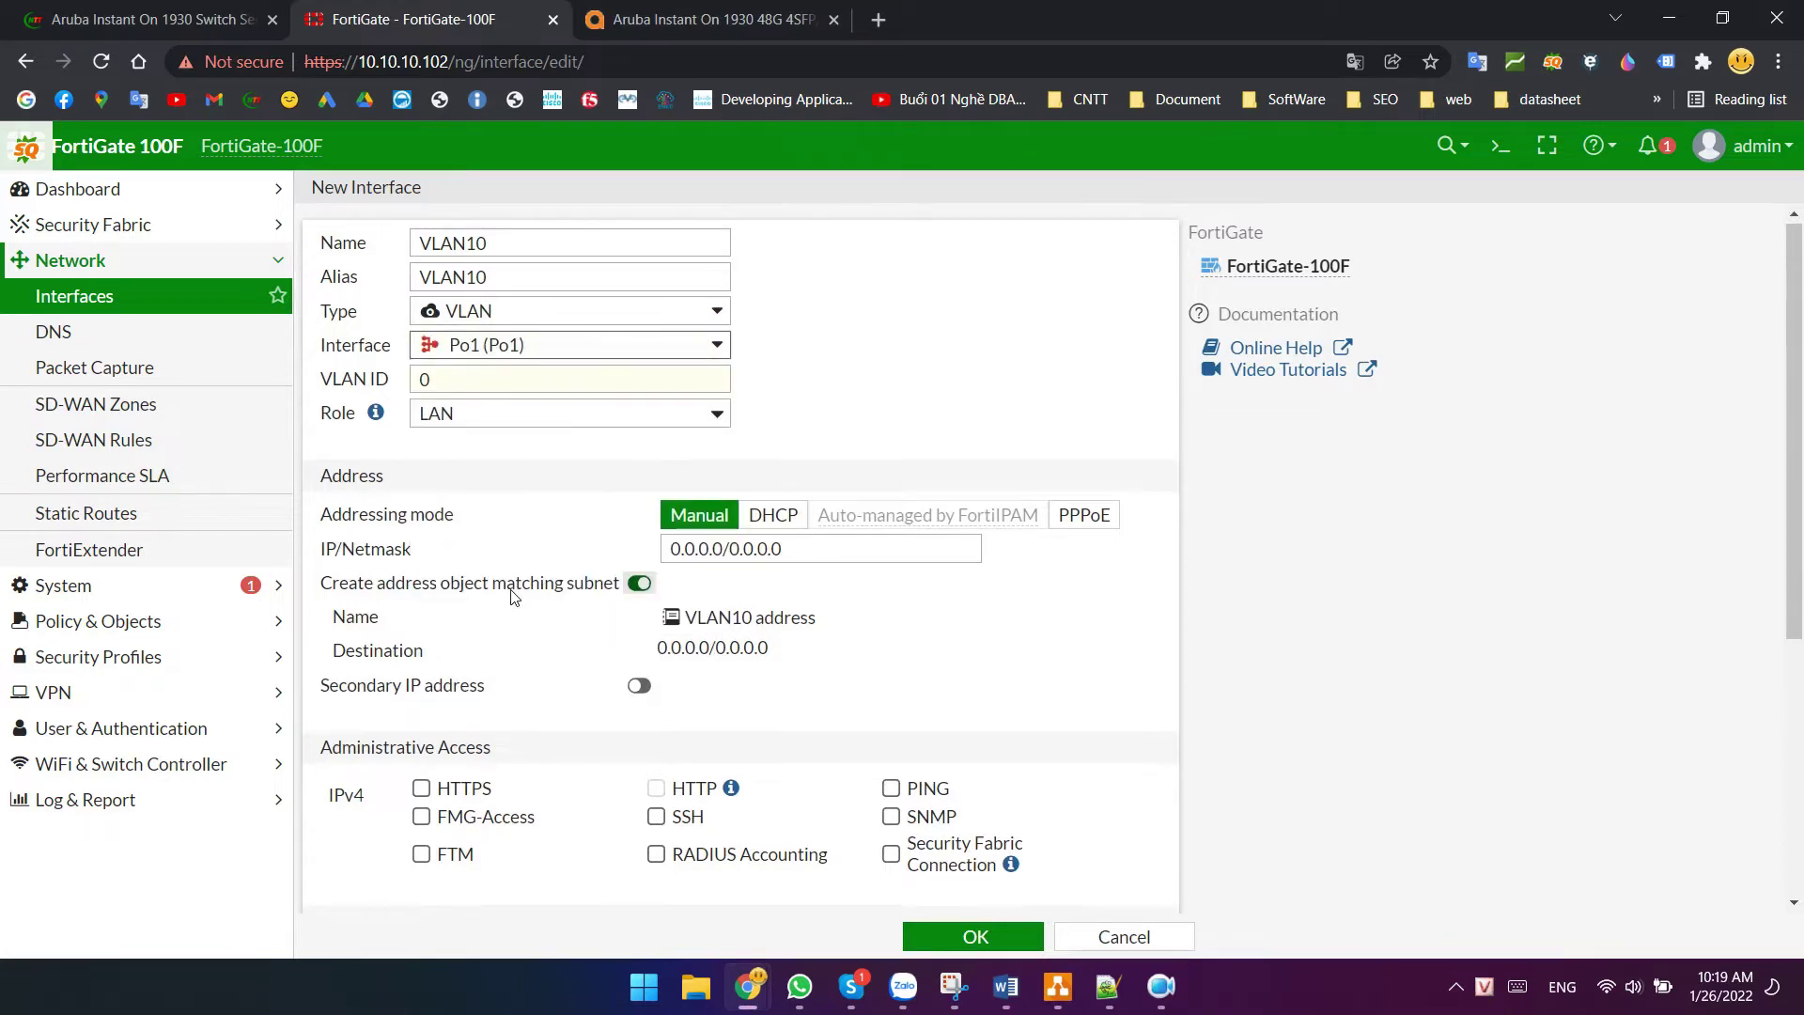
pyautogui.click(476, 385)
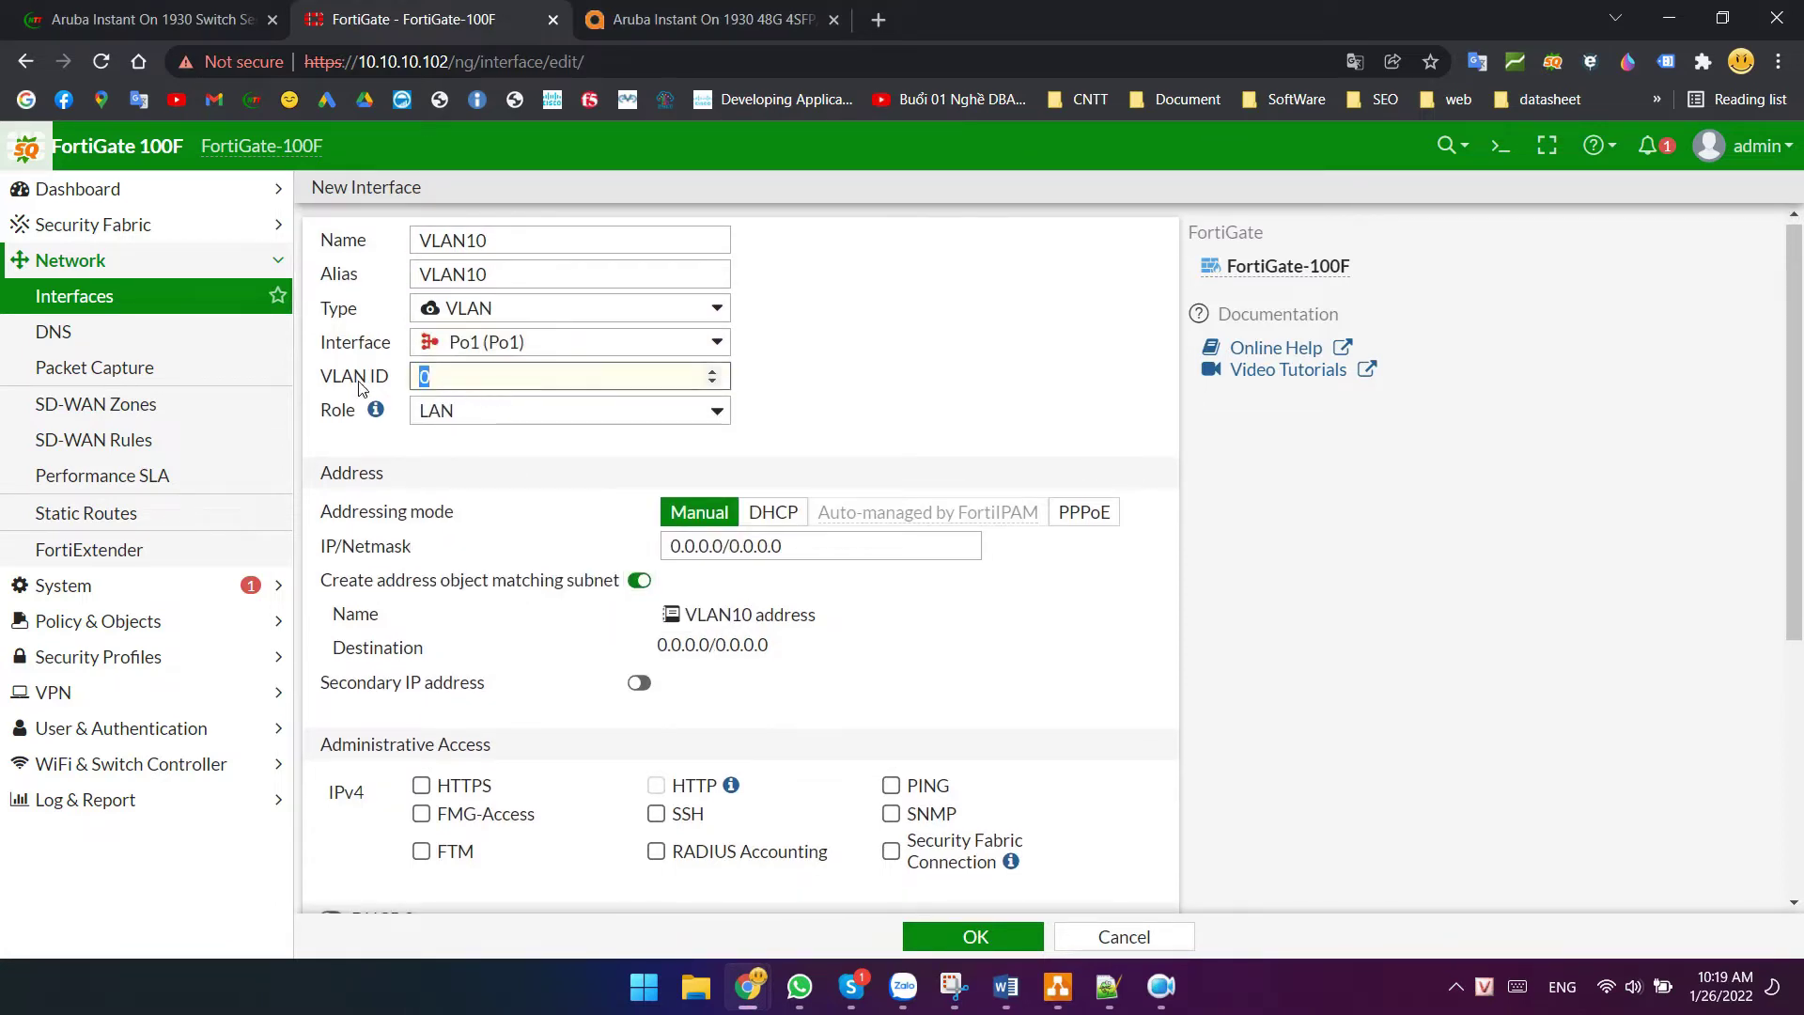
pyautogui.click(487, 410)
pyautogui.click(486, 410)
# - Begin the IP/Netmask, checking the VLAN10 172.16.0 subnet on the diagram
pyautogui.click(805, 554)
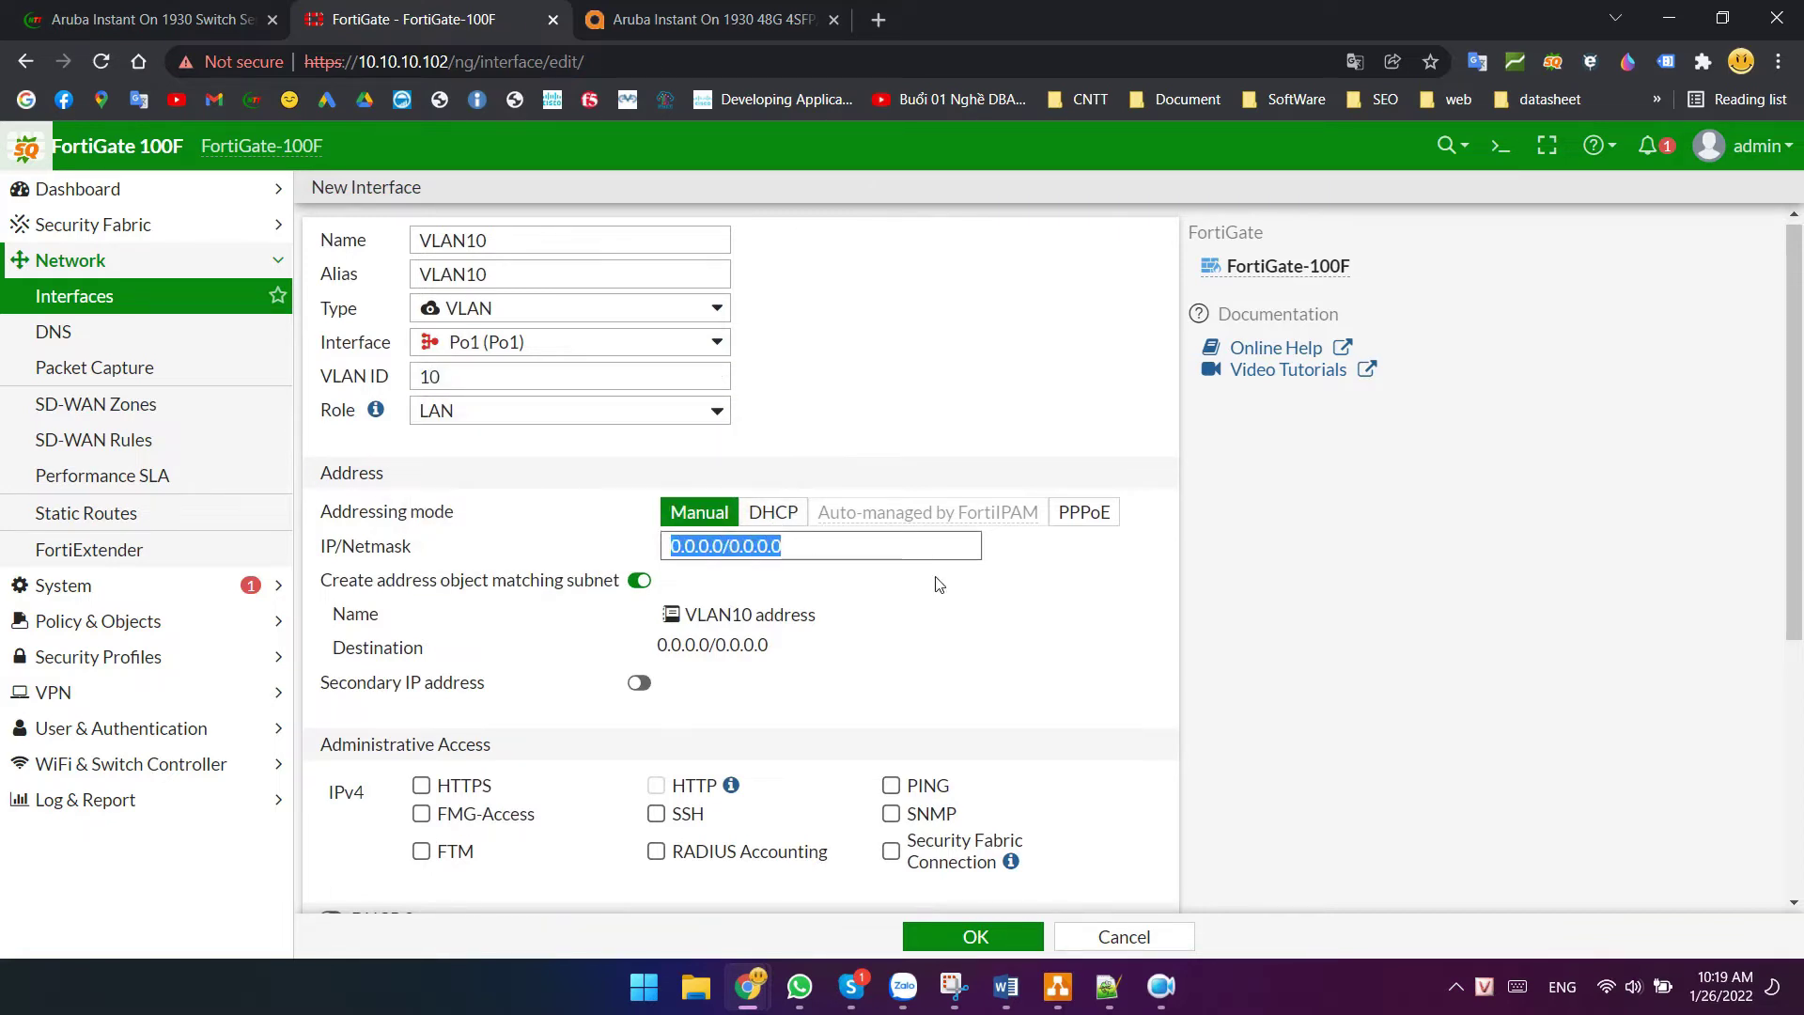
pyautogui.write('172.16')
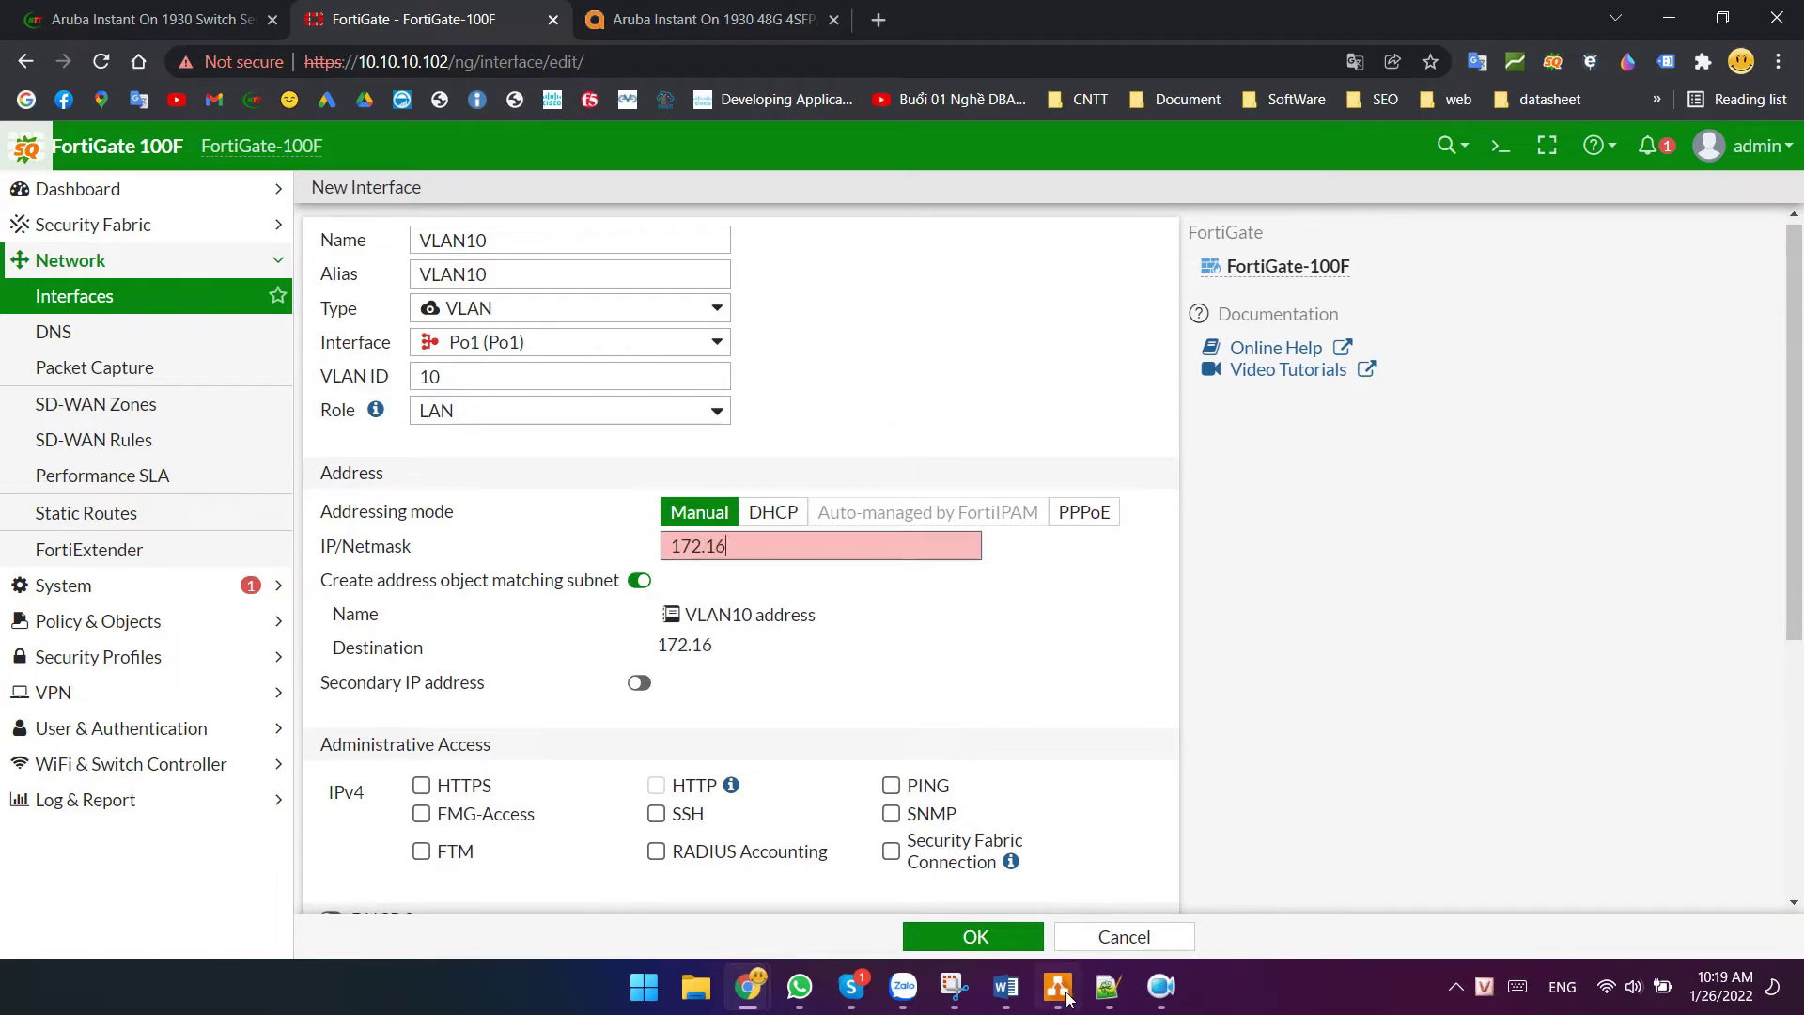
pyautogui.click(1057, 986)
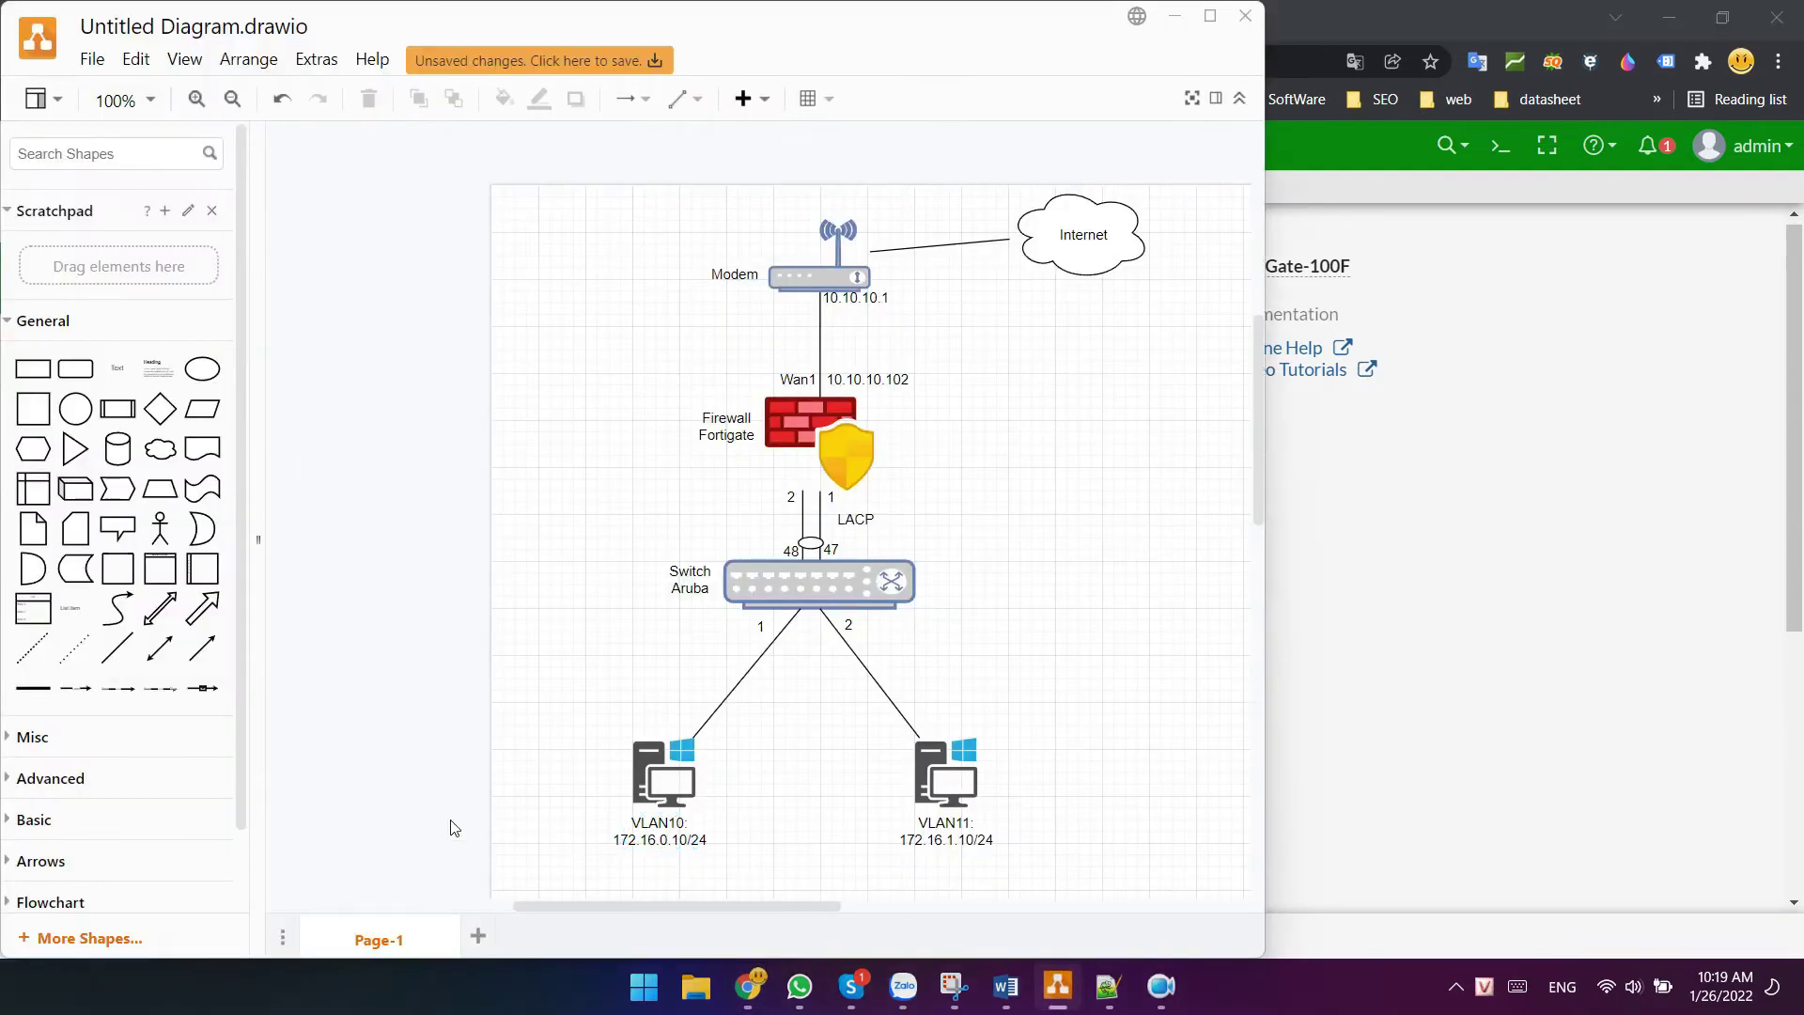
pyautogui.click(680, 846)
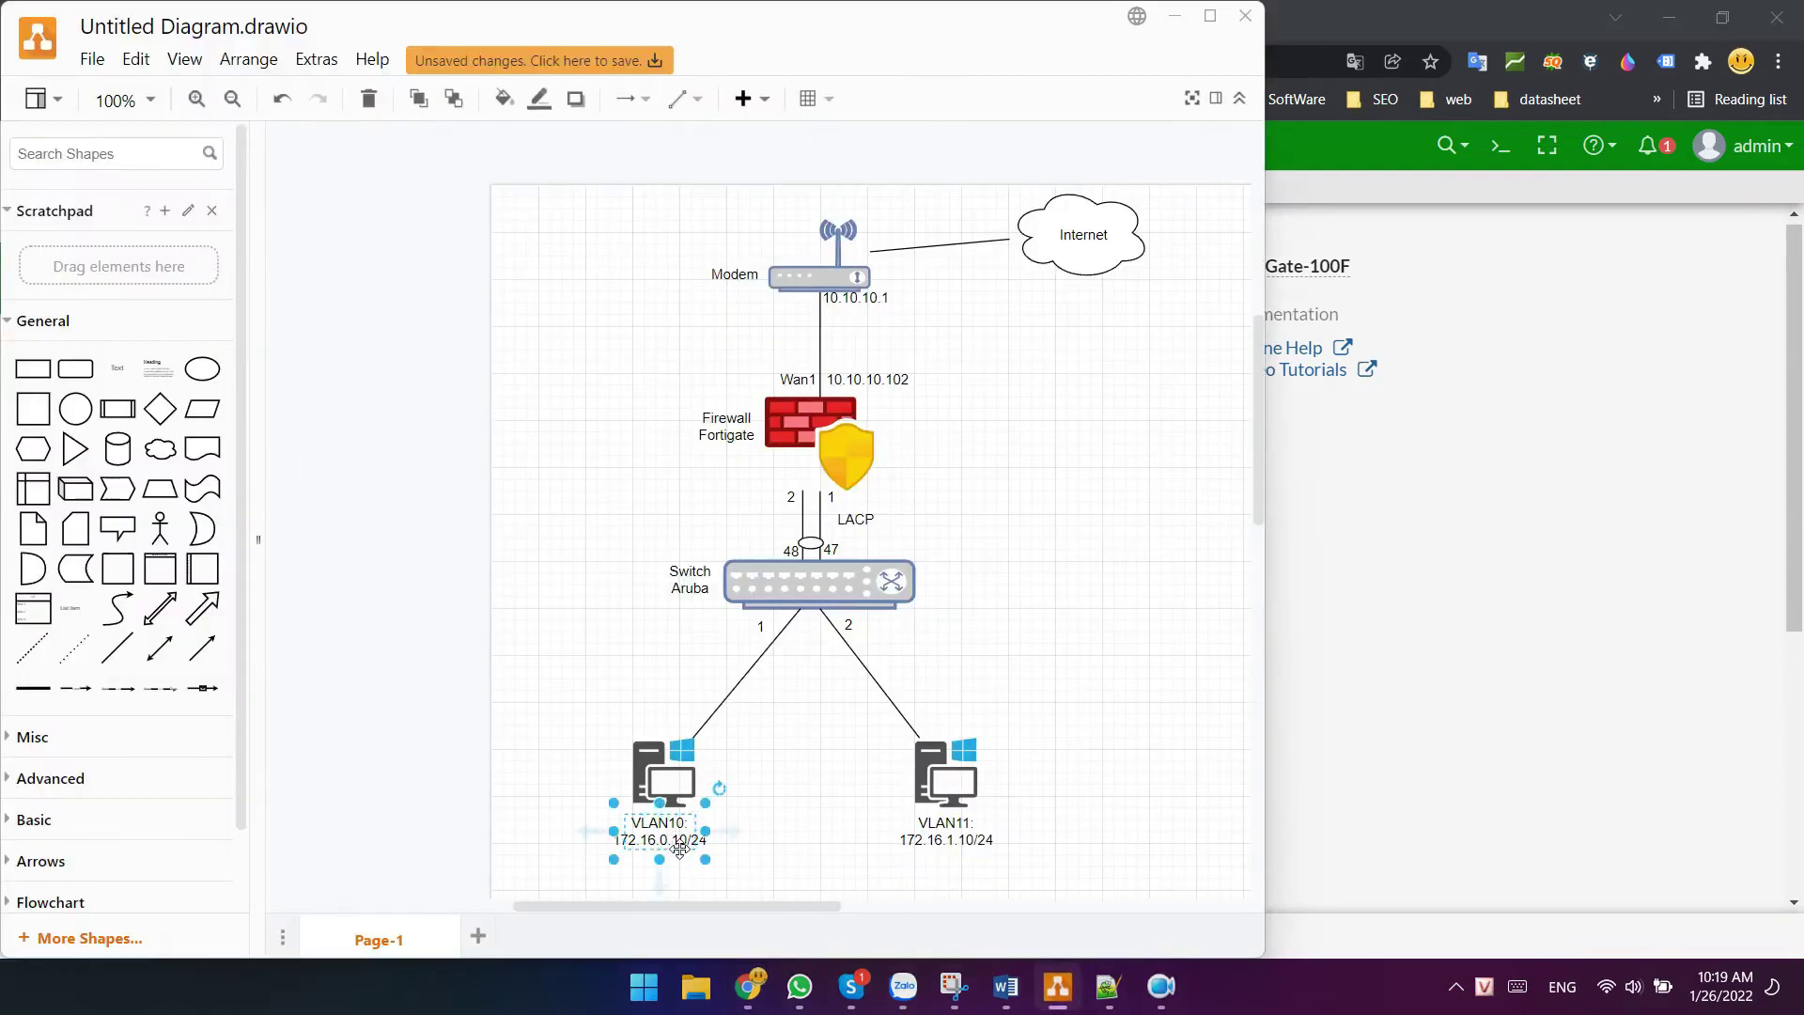
pyautogui.click(1175, 16)
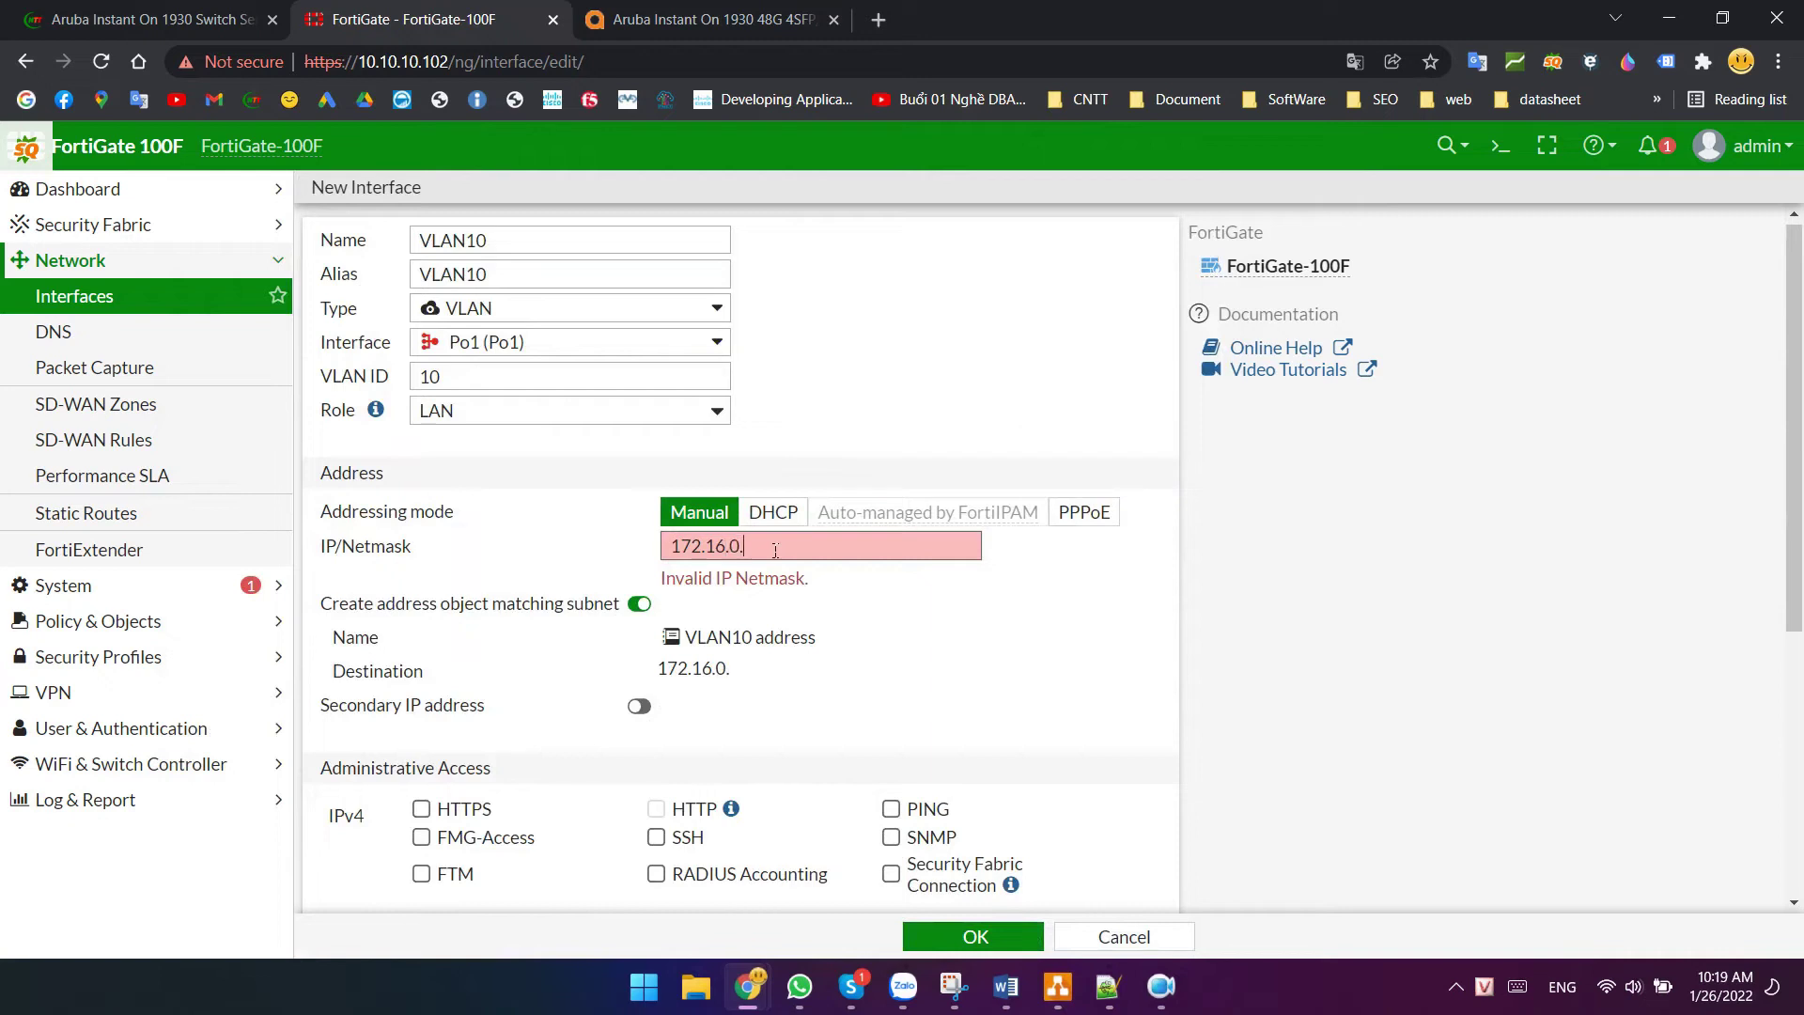
# - Complete the address as 172.16.0.1/24 and allow HTTPS, HTTP and PING access
pyautogui.write('/24')
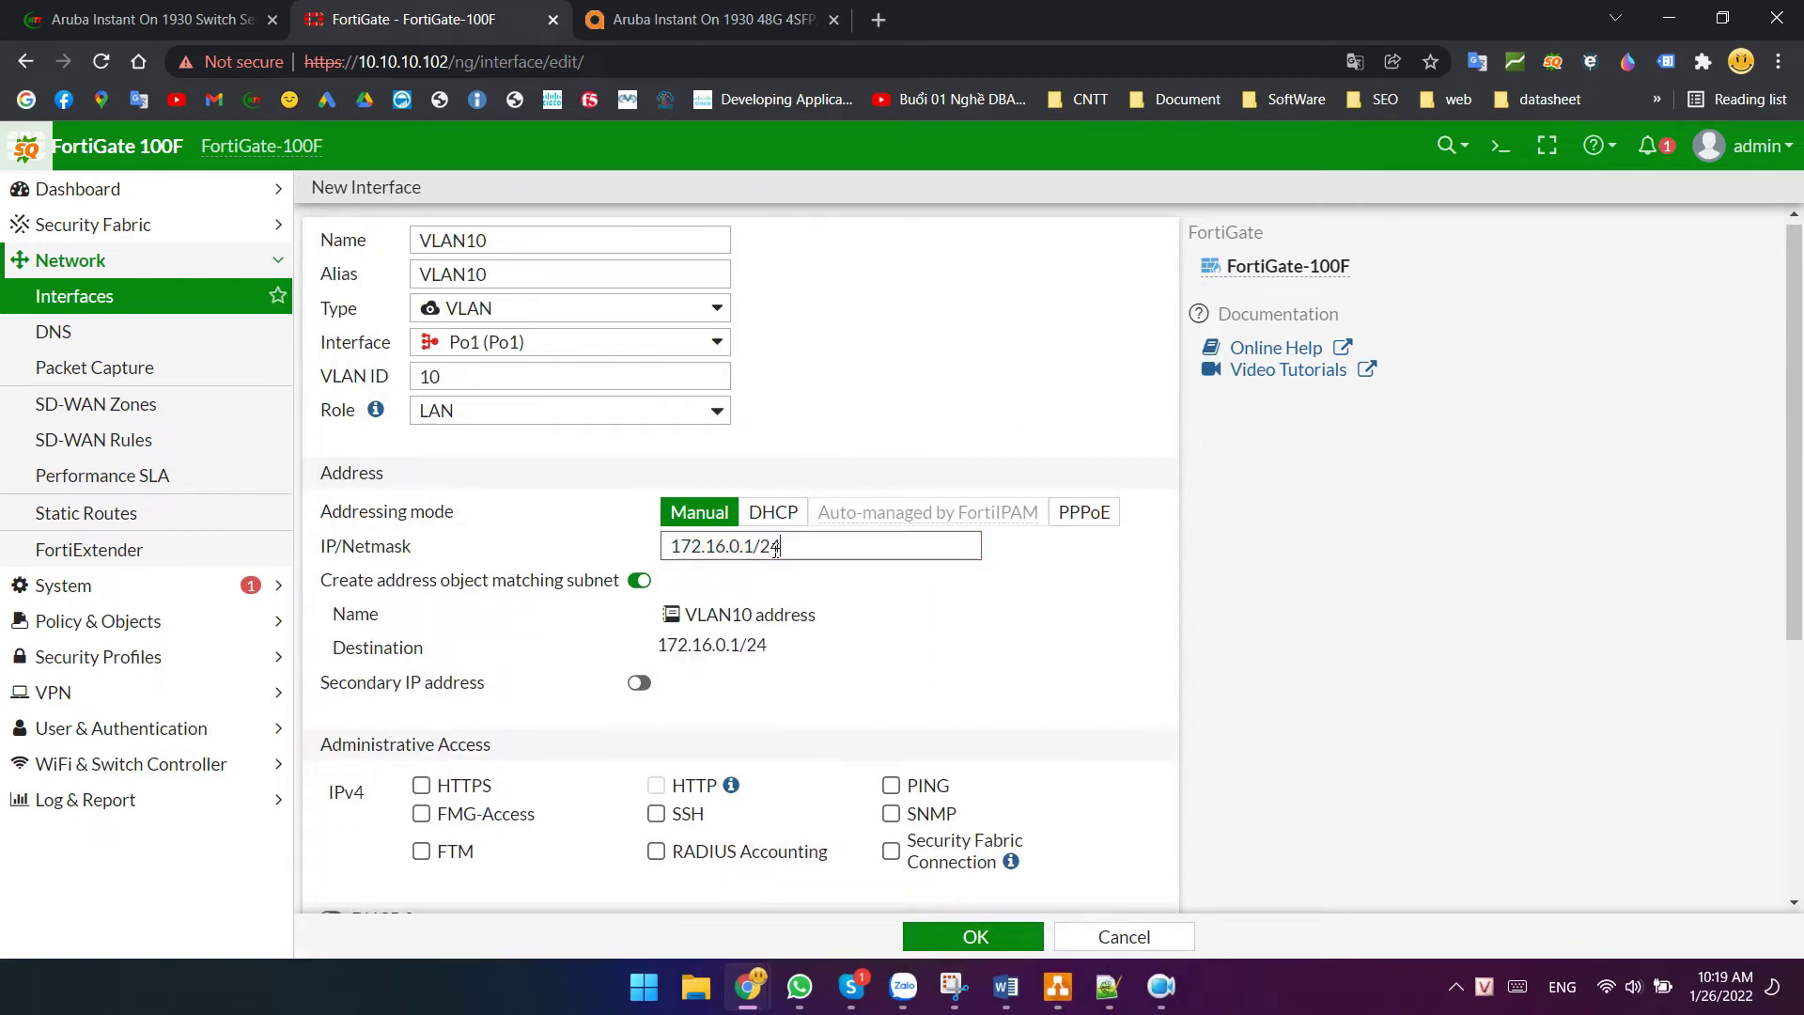
pyautogui.scroll(-1, 425, 697)
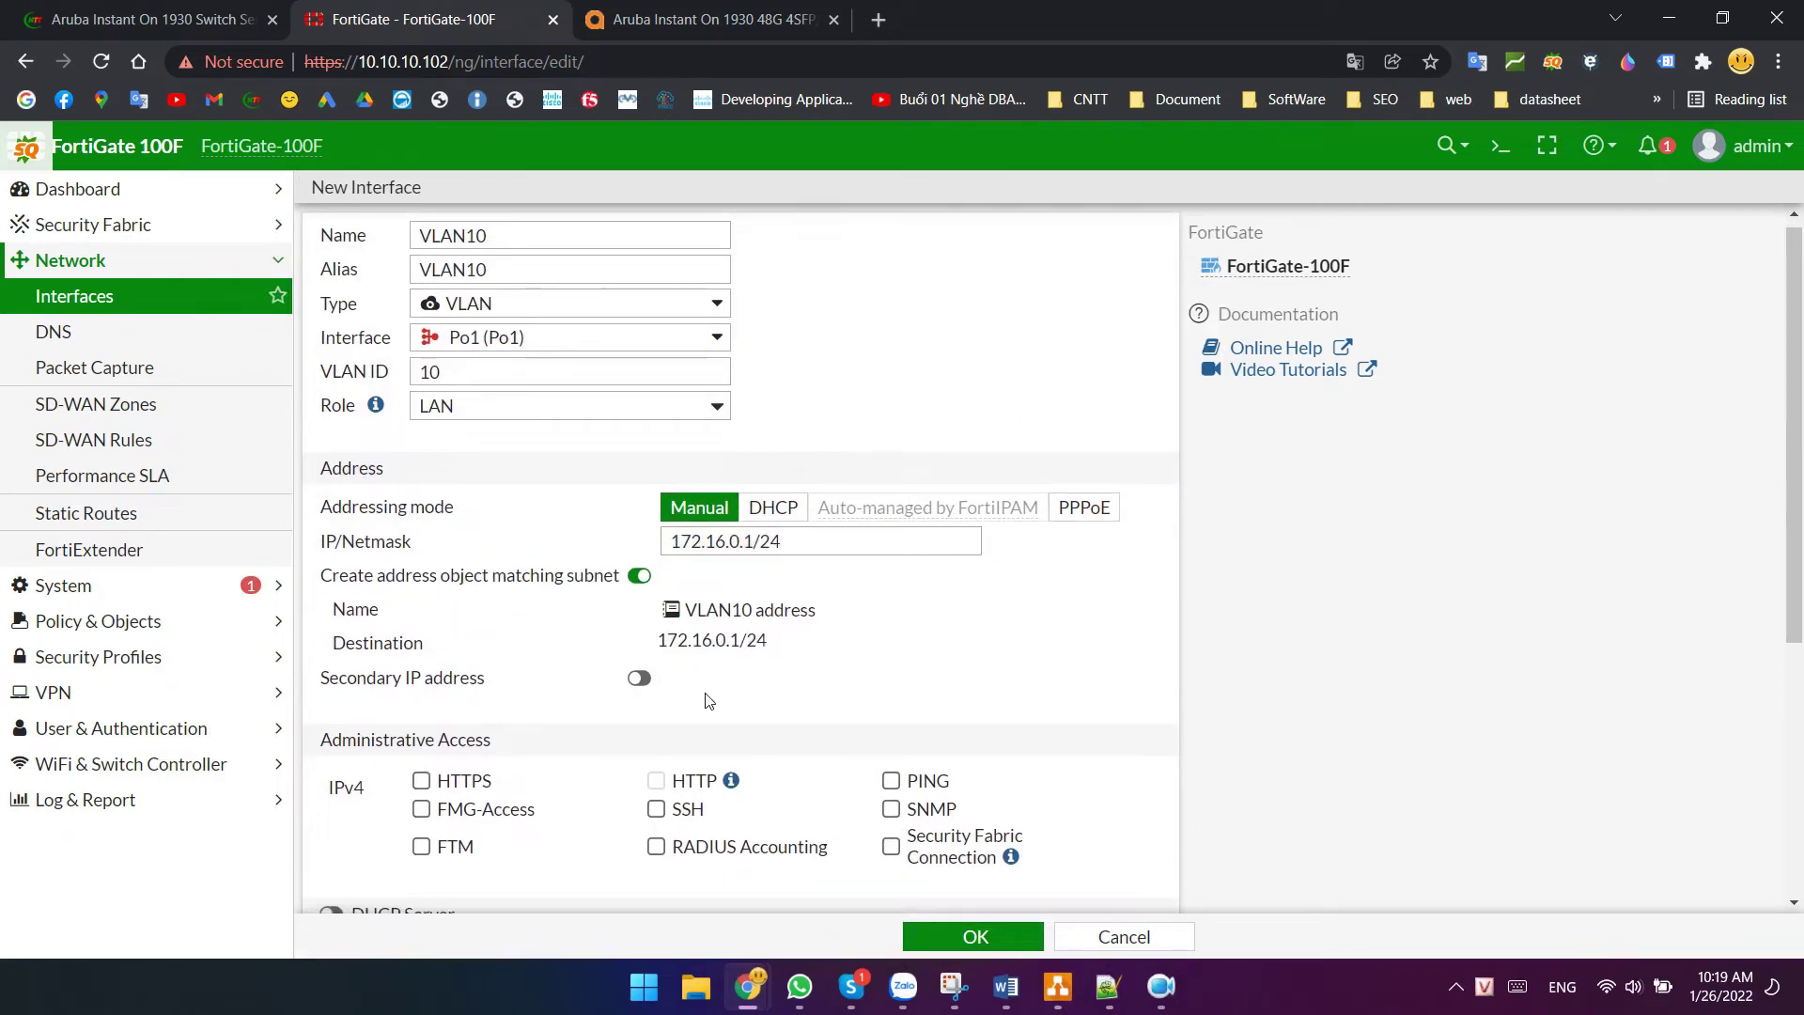
pyautogui.click(421, 668)
pyautogui.click(891, 668)
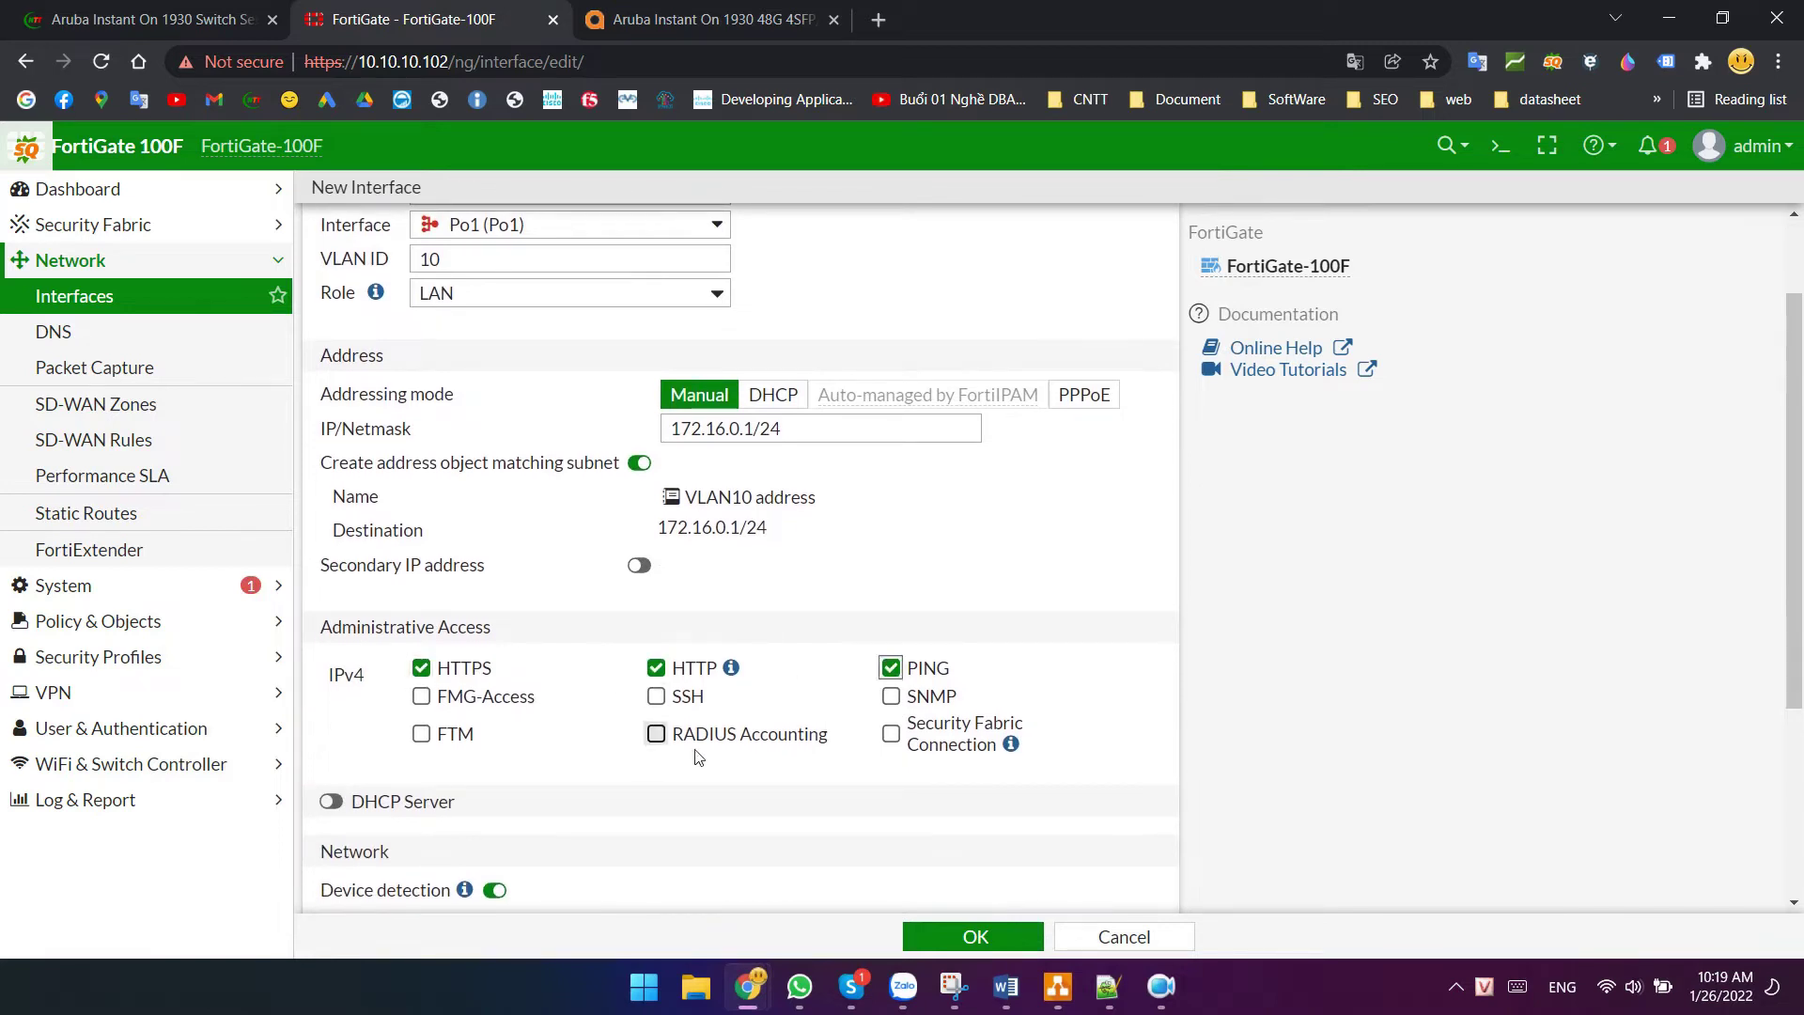
# - Enable the DHCP server with the range starting at 172.16.0.20
pyautogui.click(355, 797)
pyautogui.scroll(-3, 567, 489)
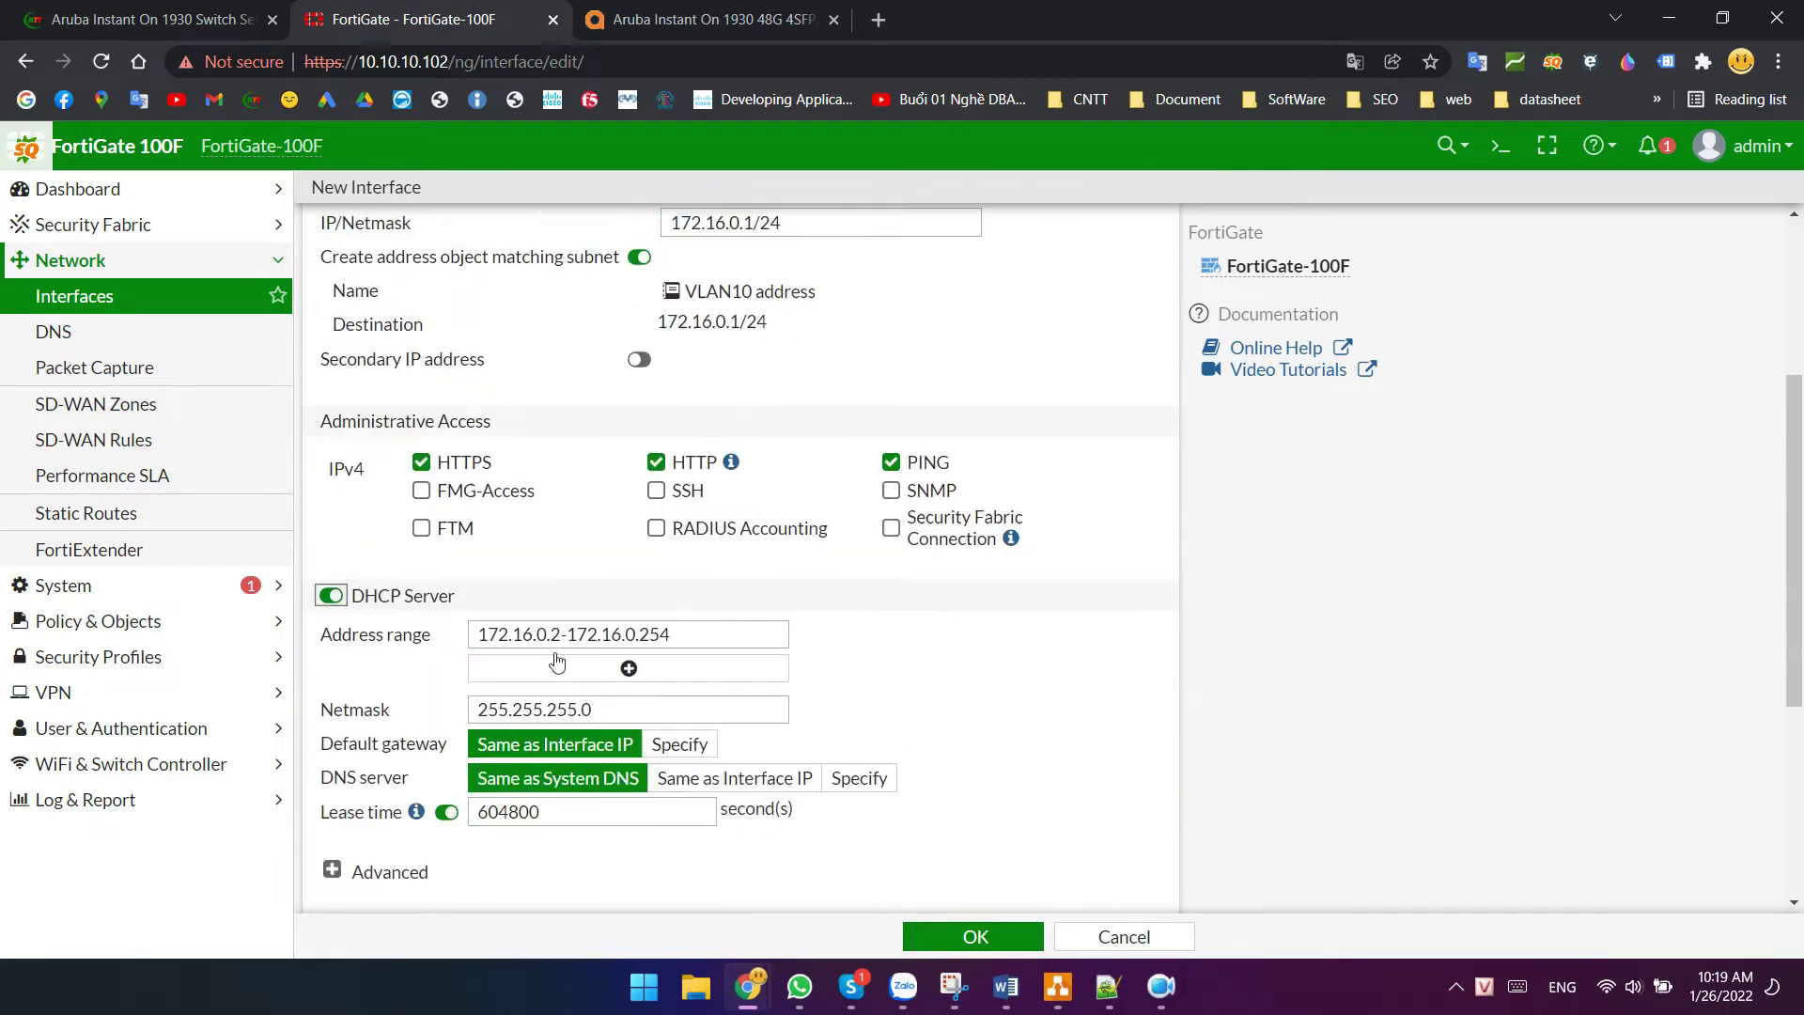
pyautogui.click(566, 489)
pyautogui.write('0')
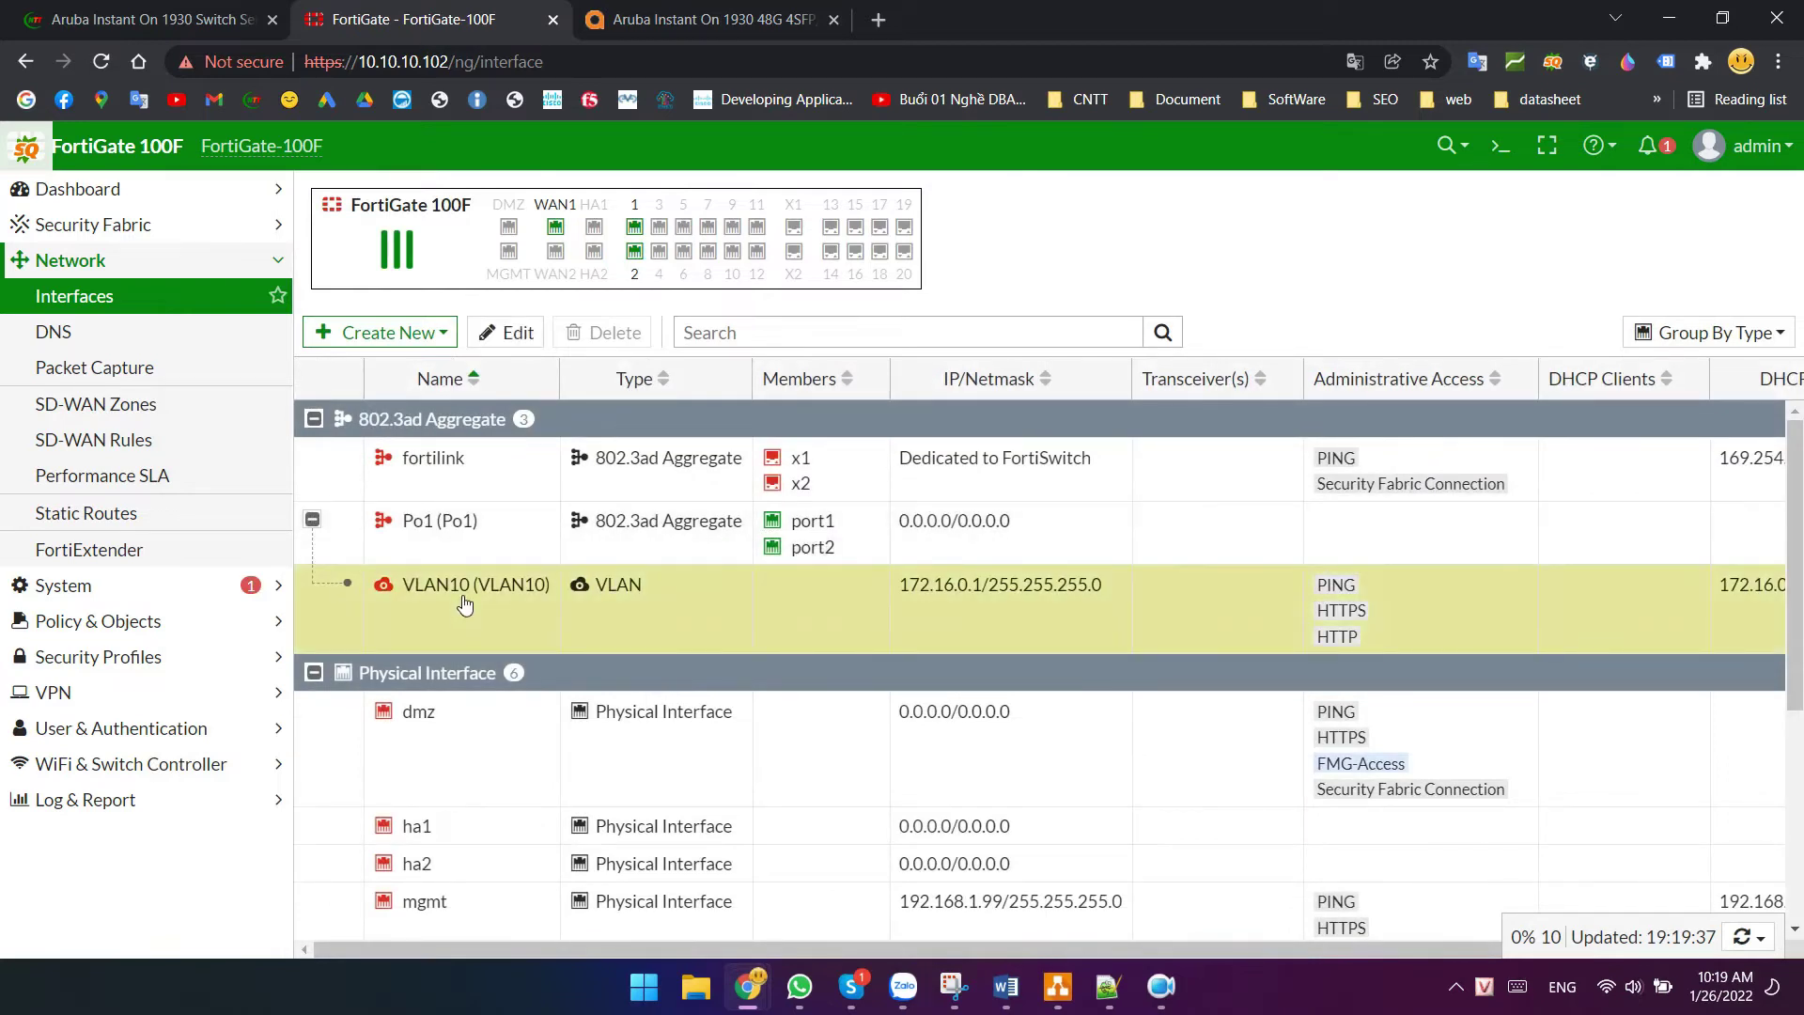
pyautogui.click(378, 332)
# - Start a new interface named VLAN11, copying the name into the Alias field
pyautogui.click(355, 372)
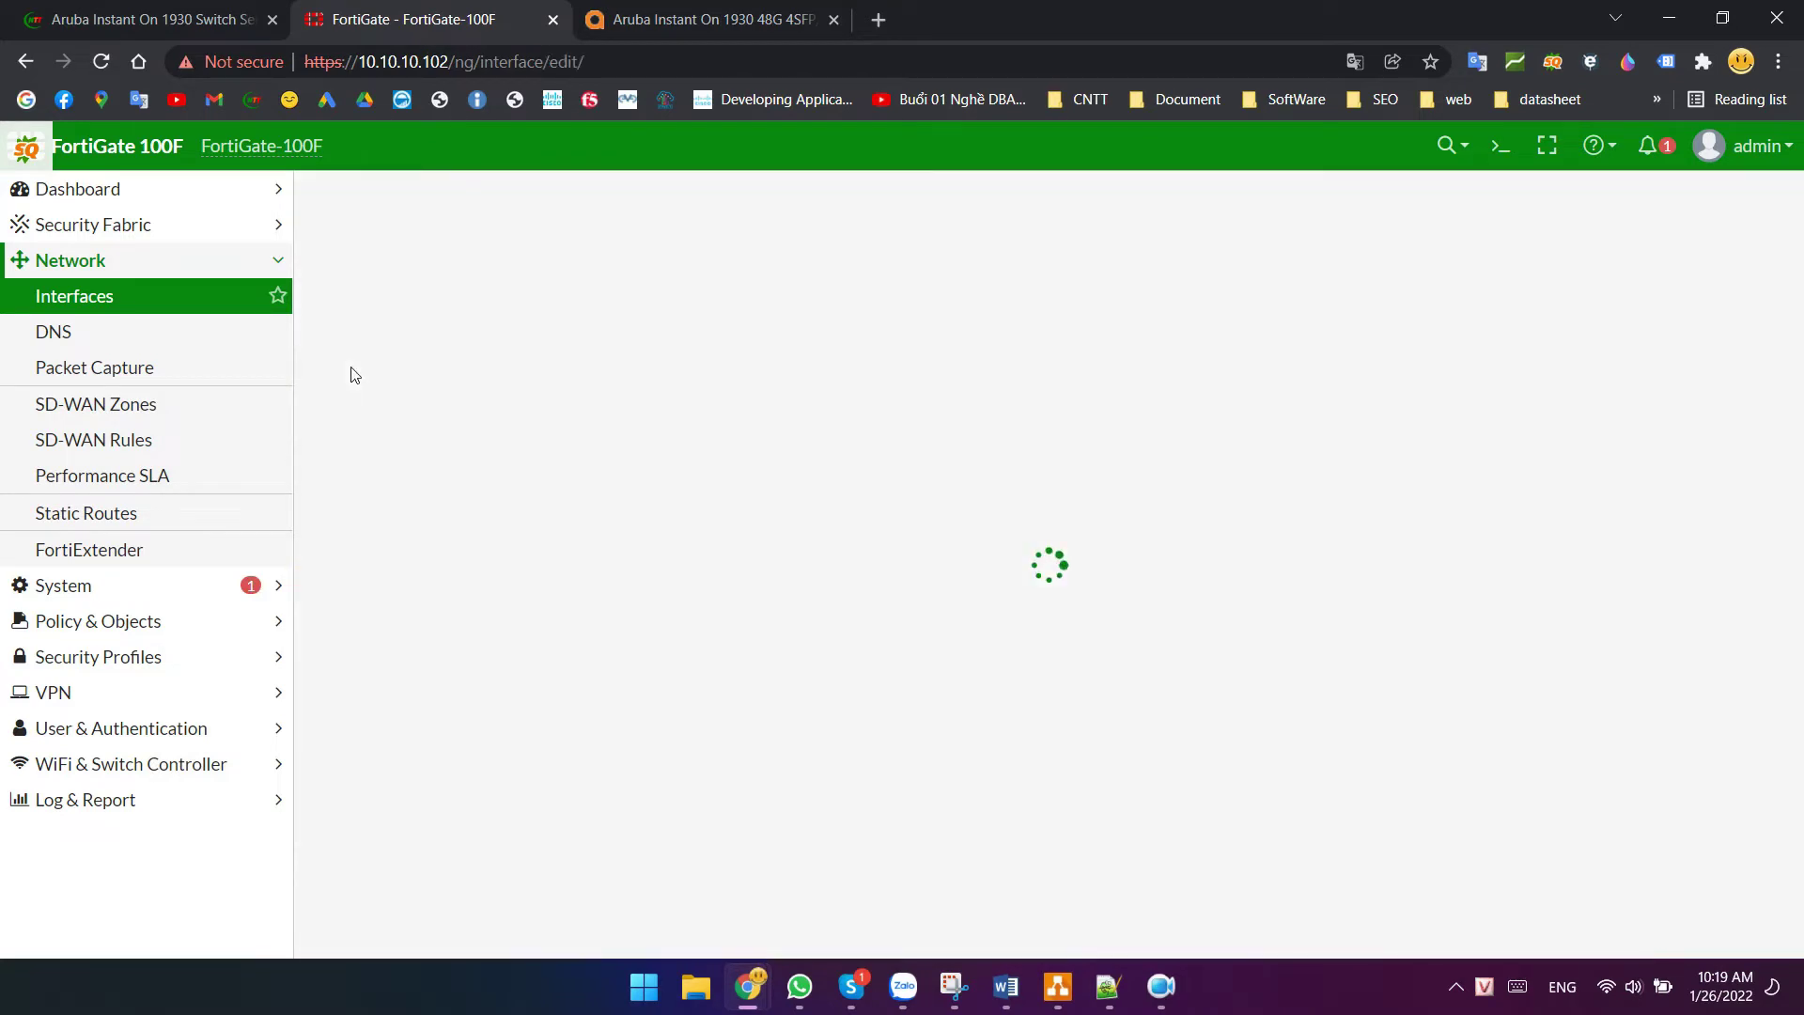
pyautogui.click(473, 237)
pyautogui.write('VLAN11')
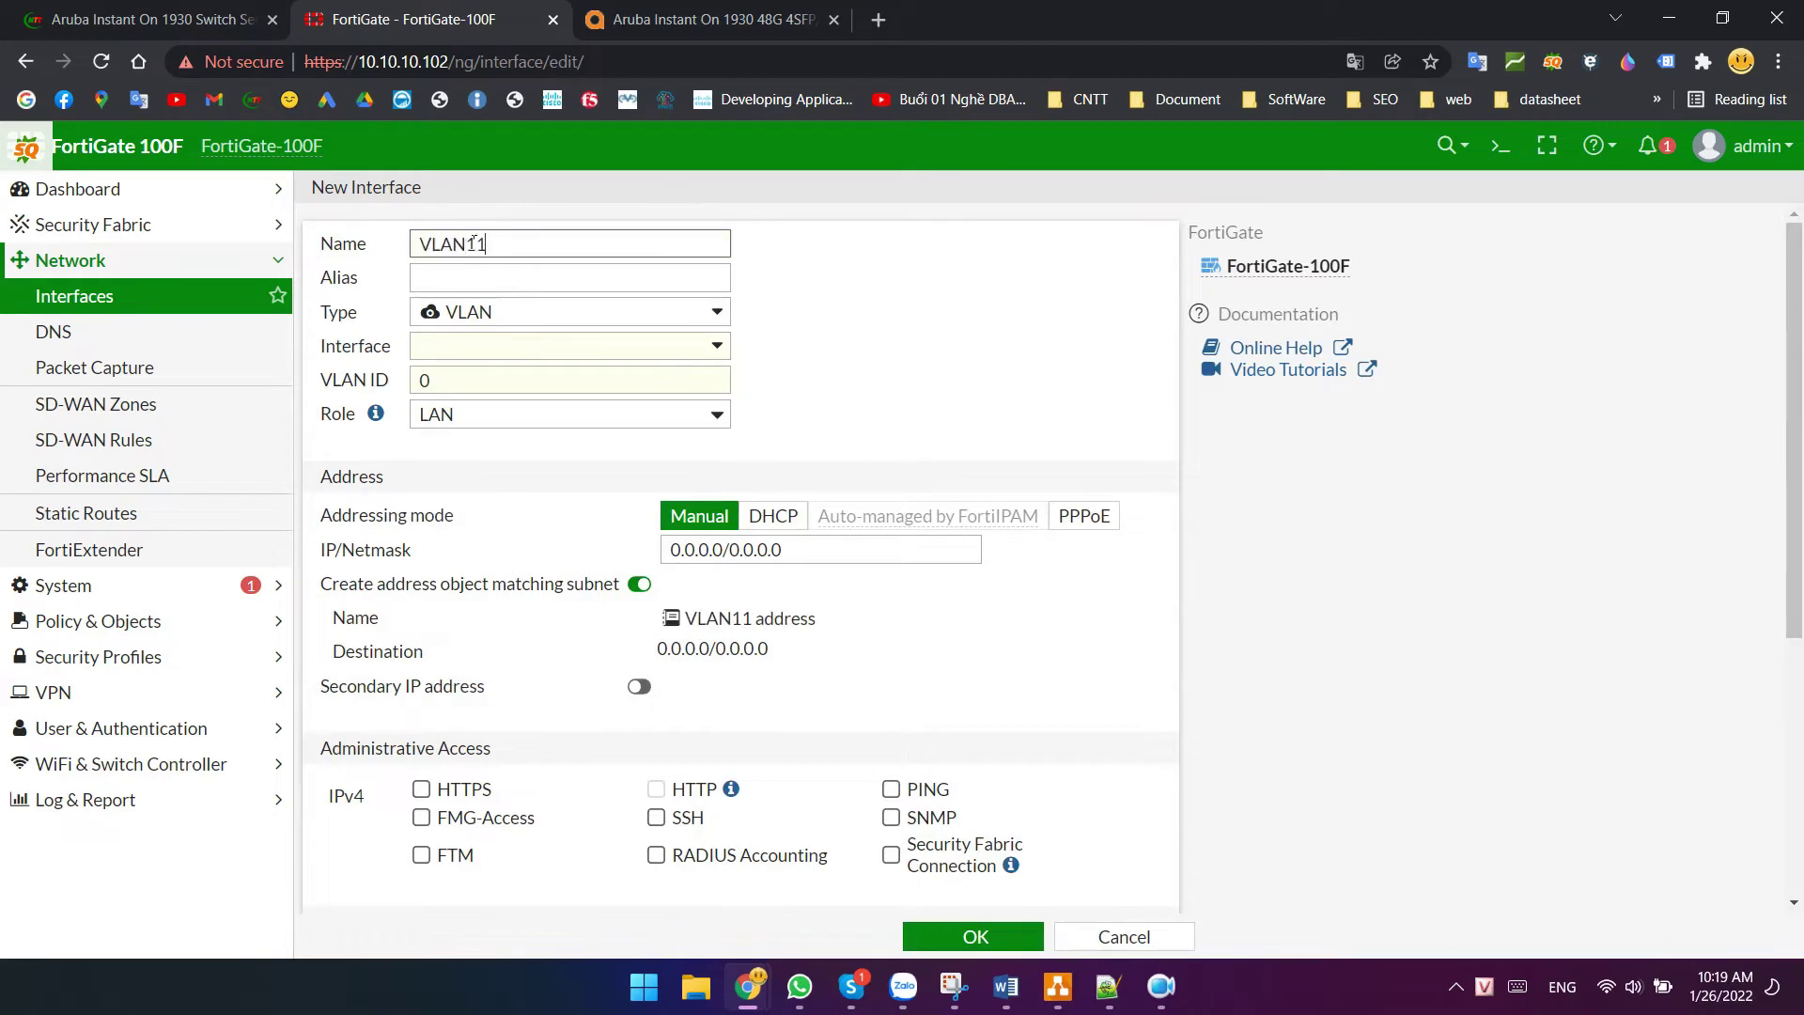
pyautogui.moveTo(501, 245); pyautogui.dragTo(354, 249)
pyautogui.hotkey('ctrl', 'c')
pyautogui.click(555, 278)
pyautogui.hotkey('ctrl', 'v')
# - Make it a VLAN on Po1 with VLAN ID 11 and IP 172.16.1.1/24
pyautogui.click(557, 318)
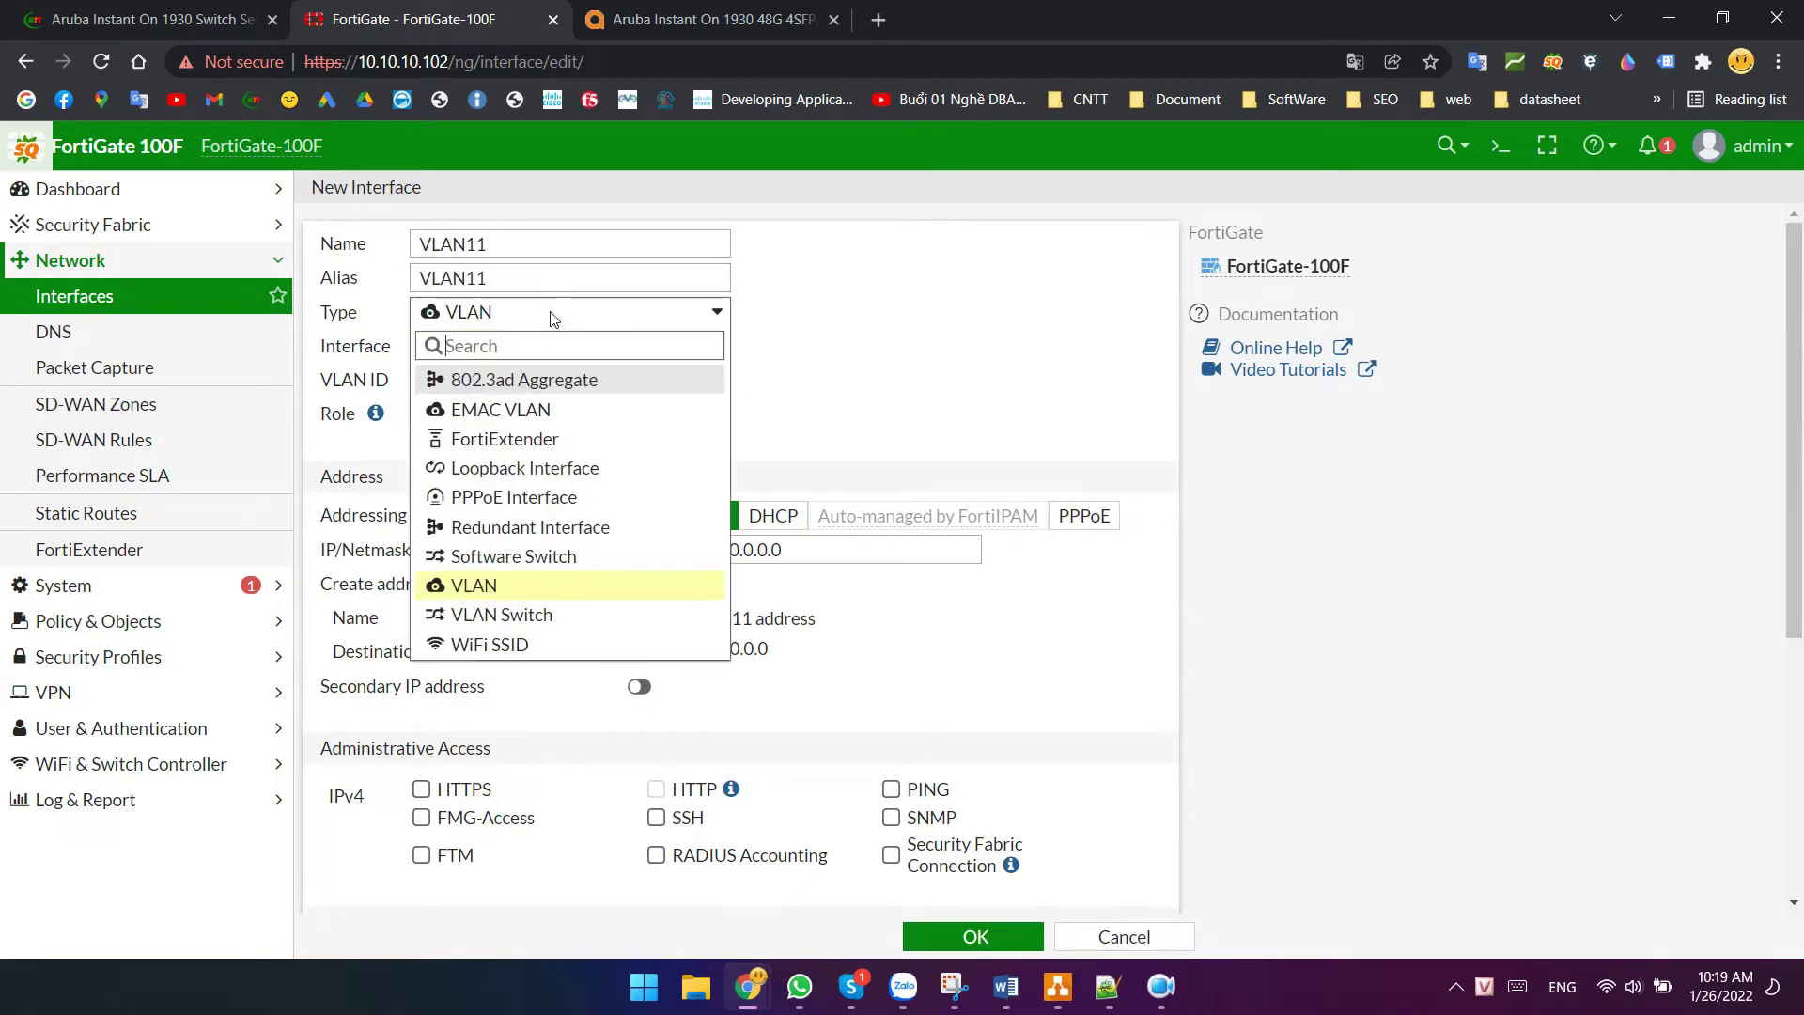
pyautogui.click(557, 319)
pyautogui.click(507, 348)
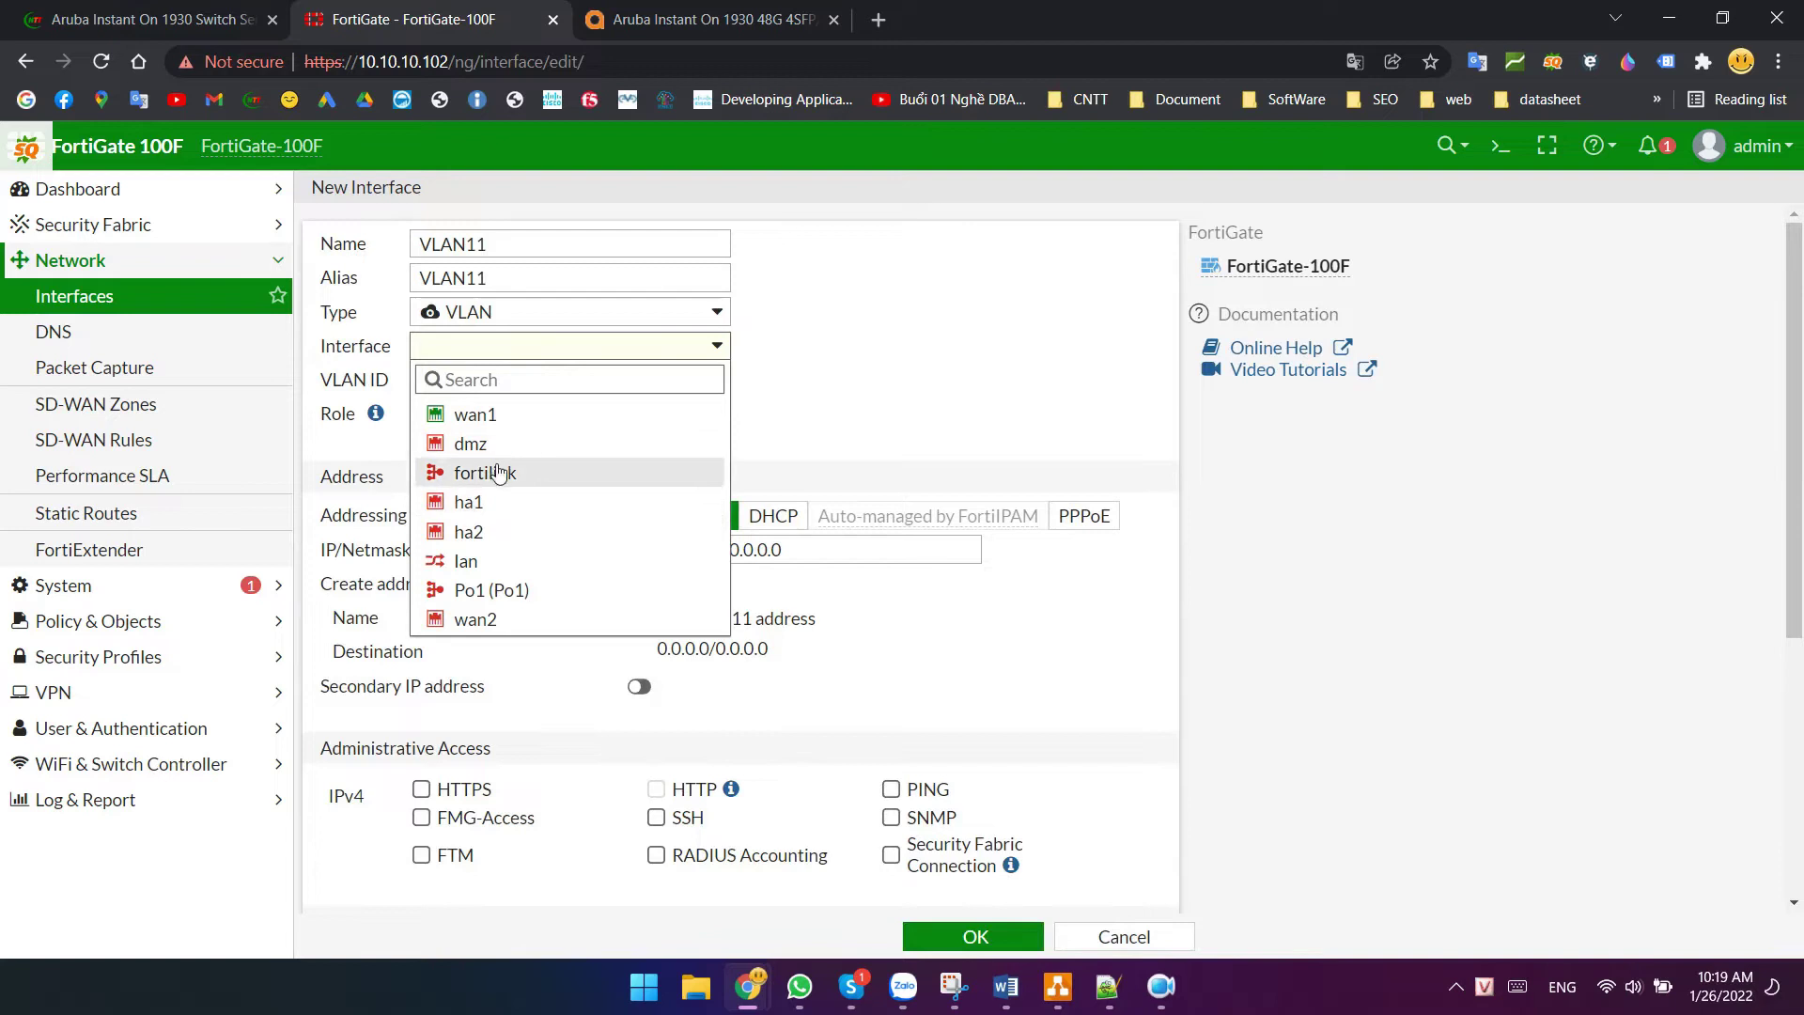
pyautogui.click(487, 590)
pyautogui.press('Tab')
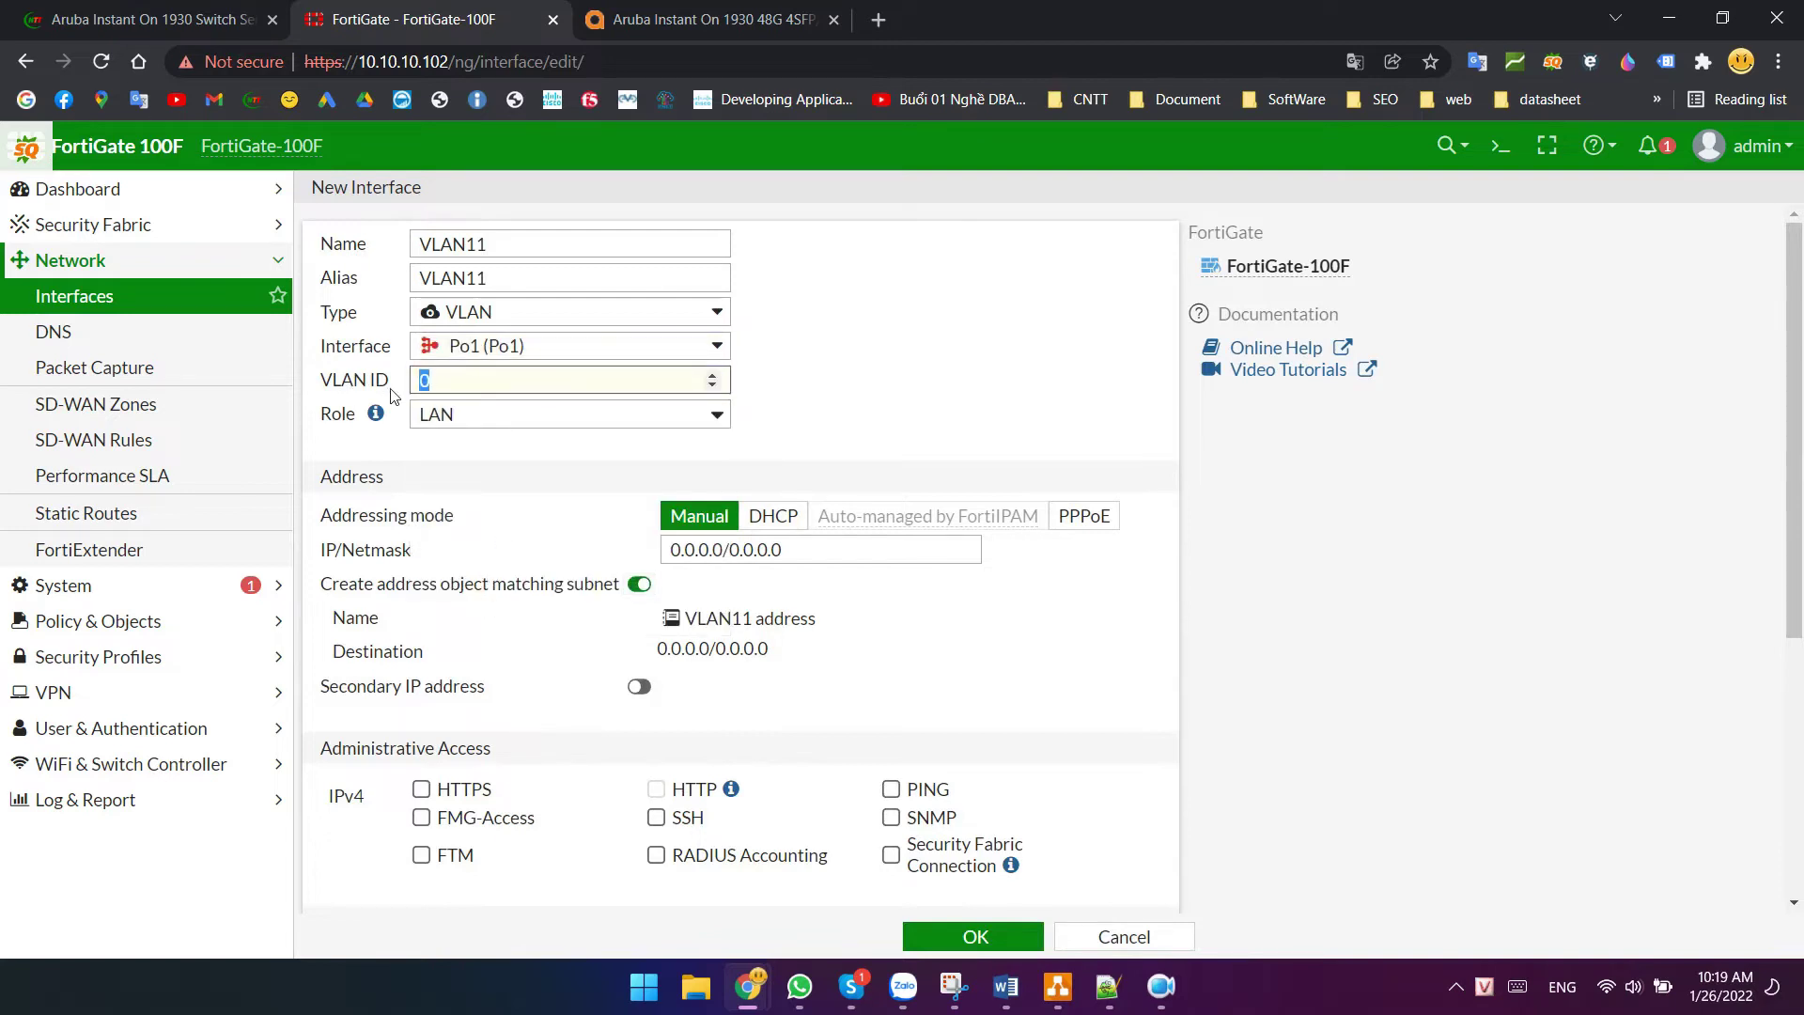
pyautogui.click(801, 463)
pyautogui.click(797, 553)
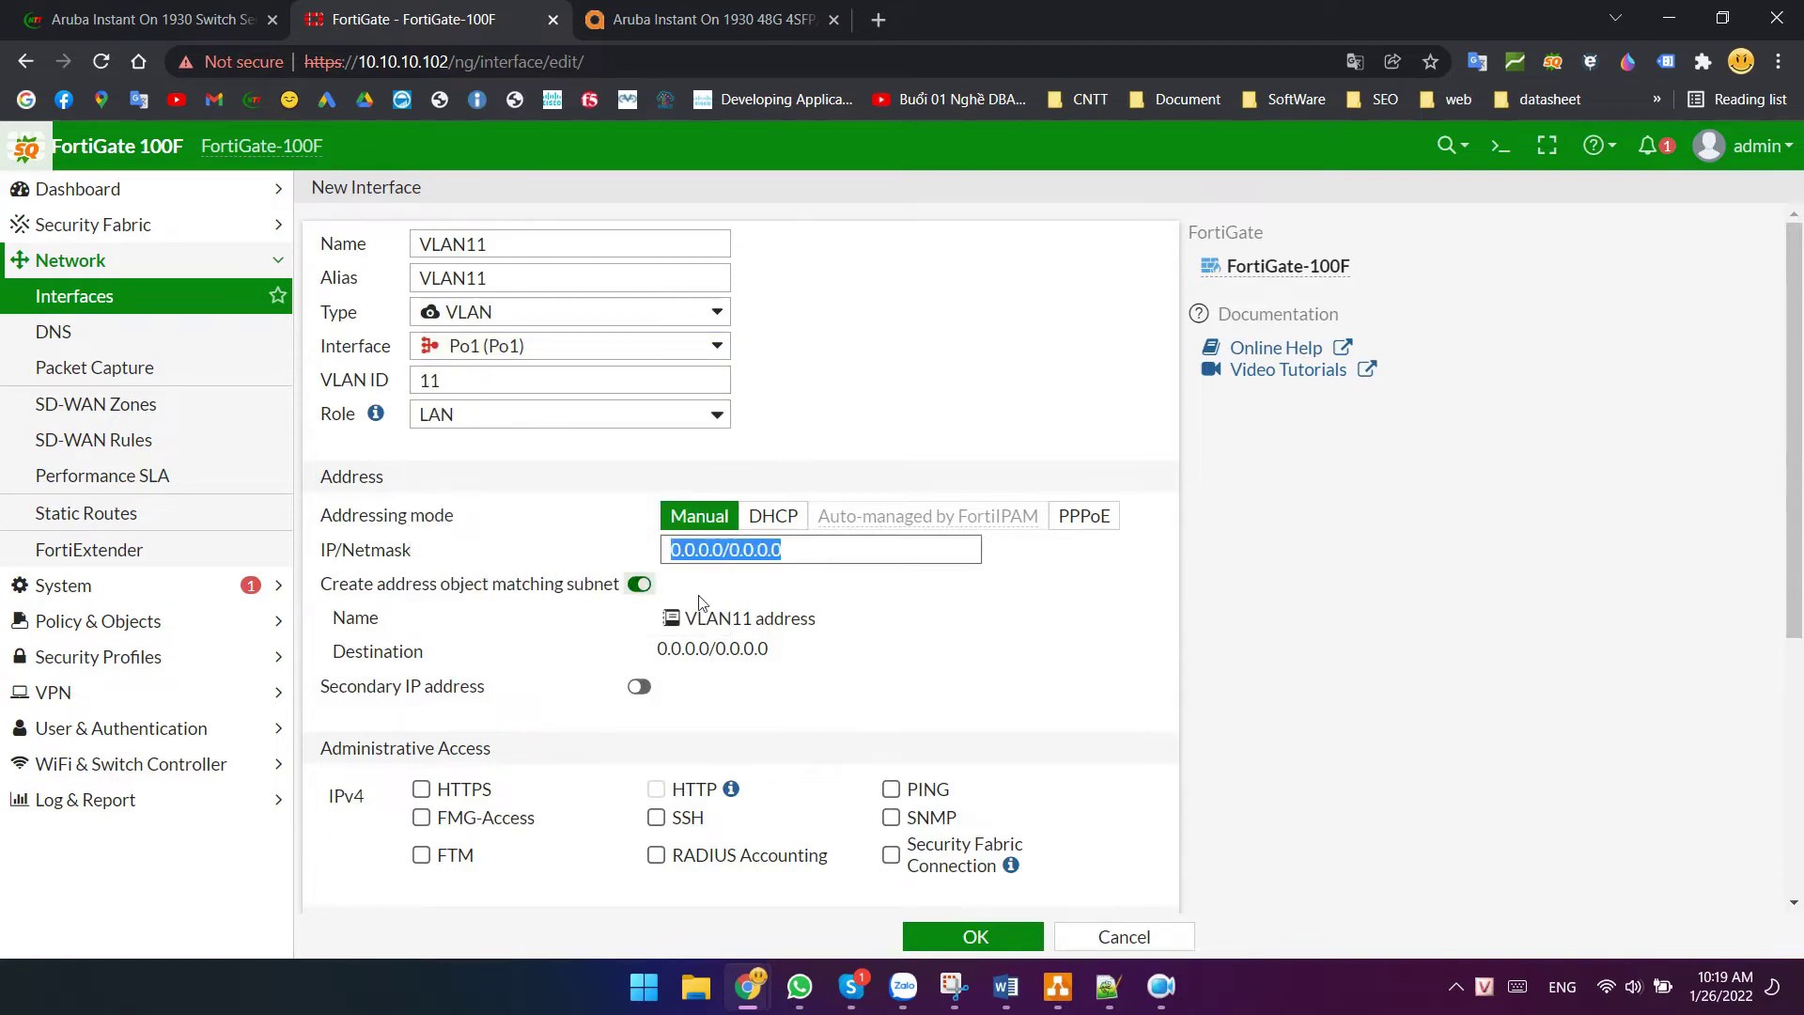
pyautogui.write('172.16.1')
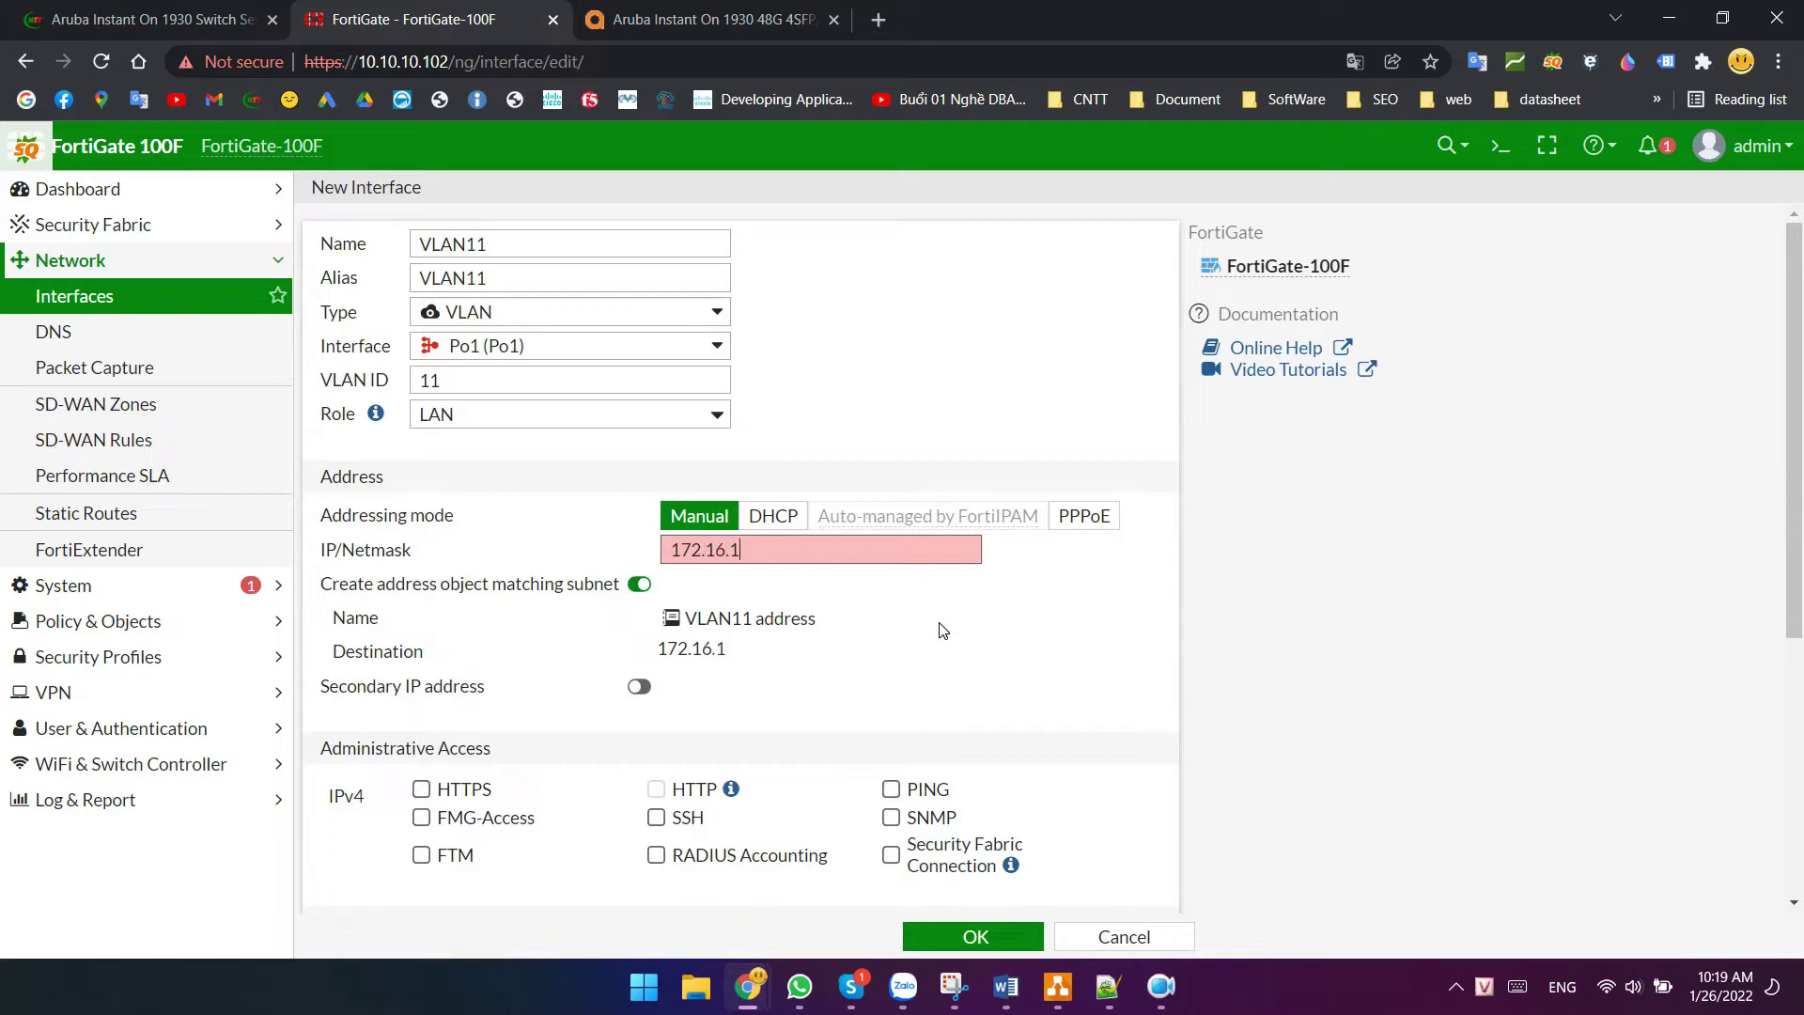
pyautogui.write('.1/24')
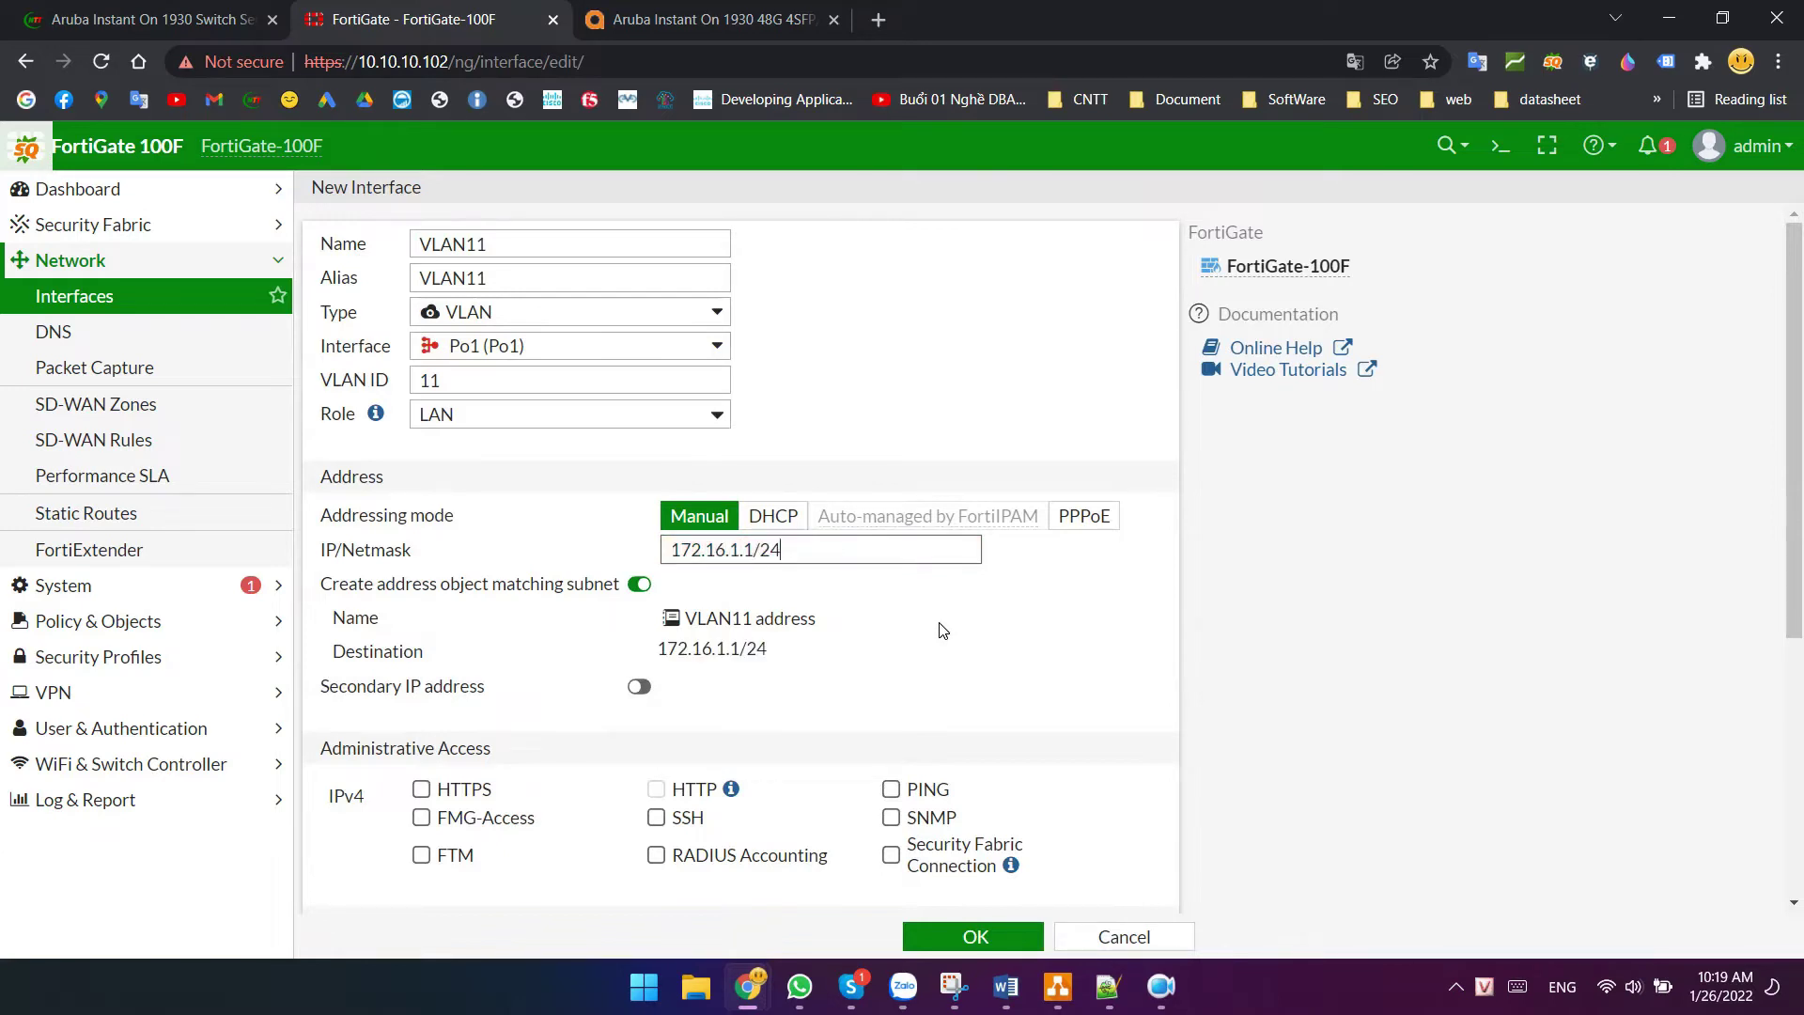
# - Allow HTTPS, HTTP and PING, enable DHCP from 172.16.1.20, and save VLAN11
pyautogui.click(421, 789)
pyautogui.scroll(-3, 805, 752)
pyautogui.click(891, 555)
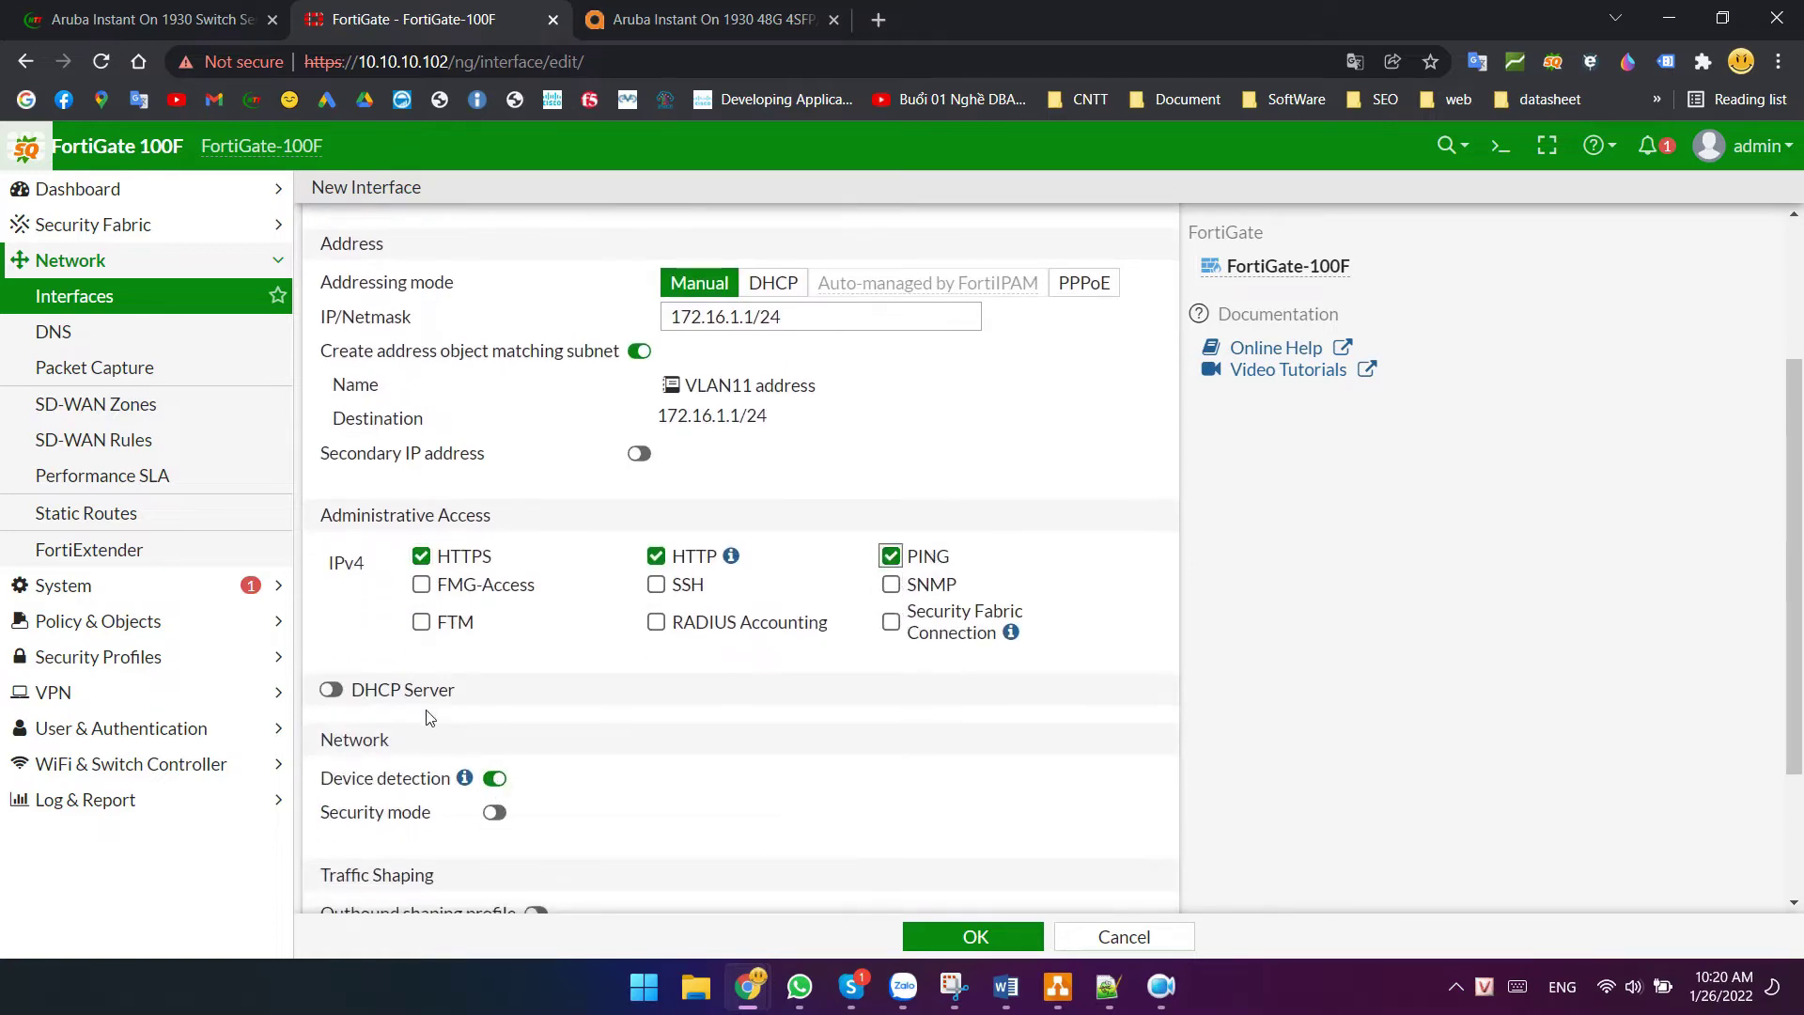
pyautogui.click(358, 694)
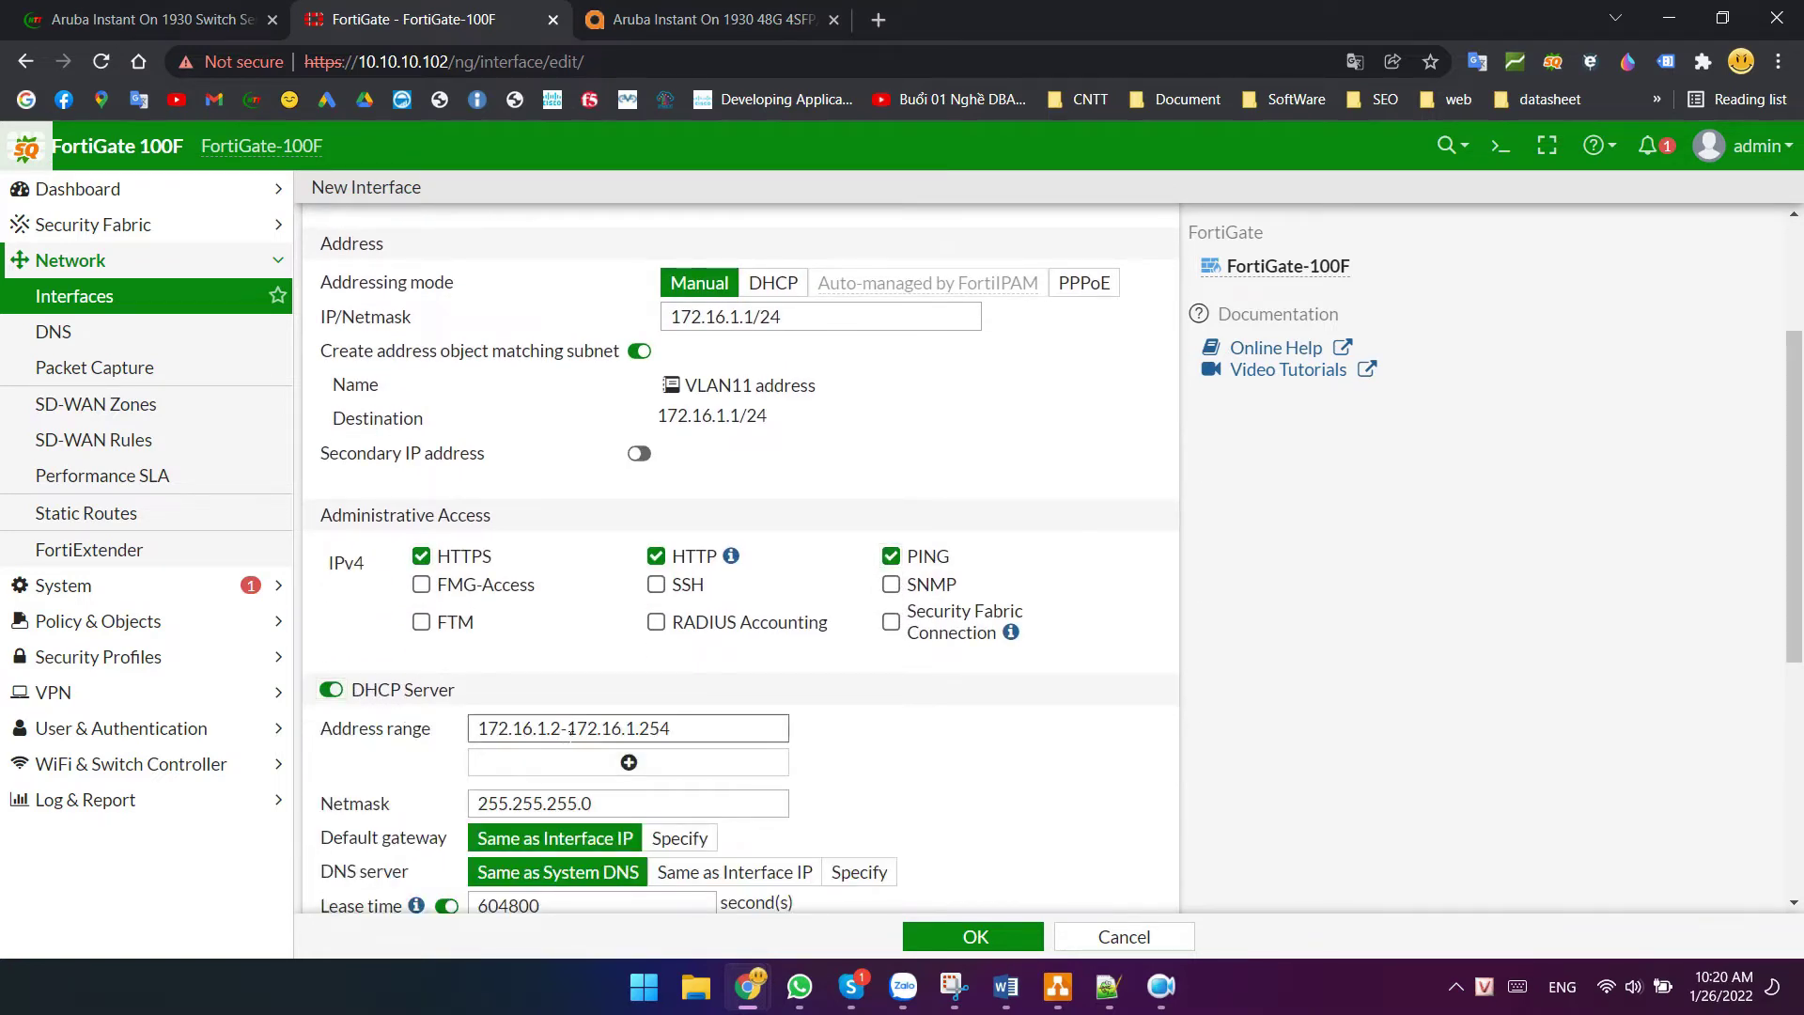
pyautogui.write('0')
pyautogui.click(977, 933)
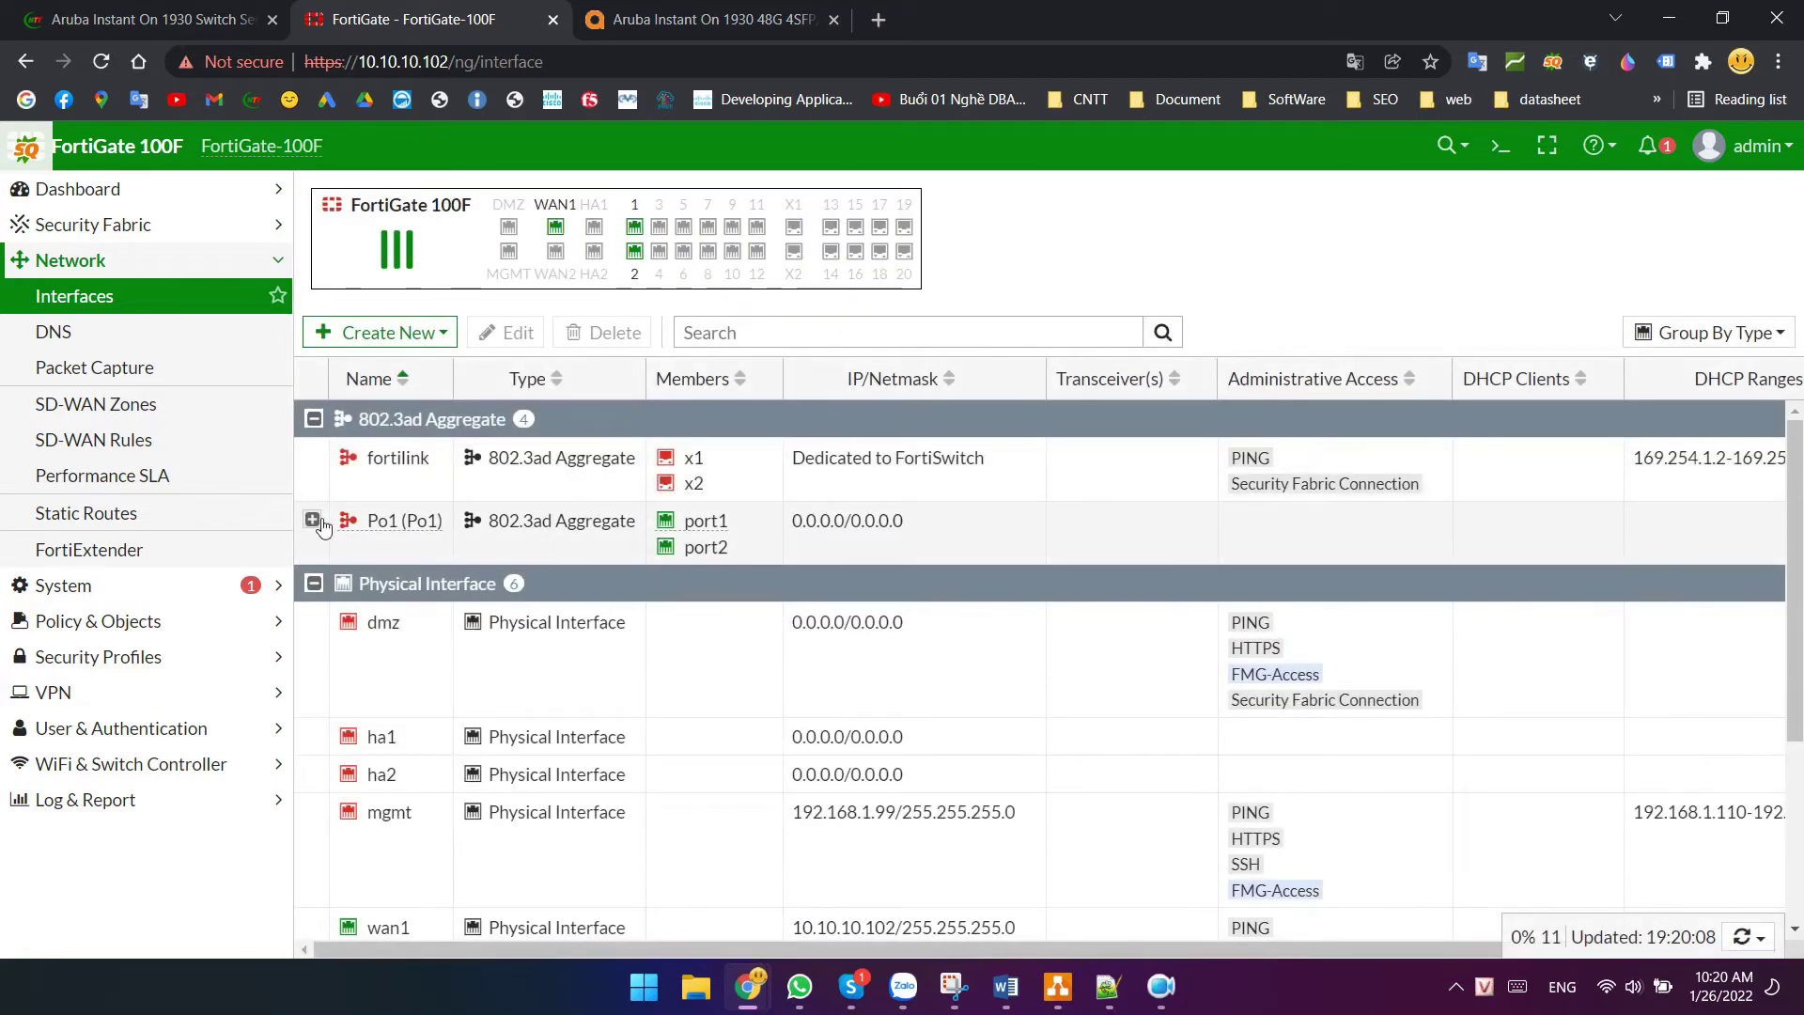
# - Expand Po1 to see VLAN10 and VLAN11, then select the 0.0.0.0/0 route via 10.10.10.1
pyautogui.click(316, 522)
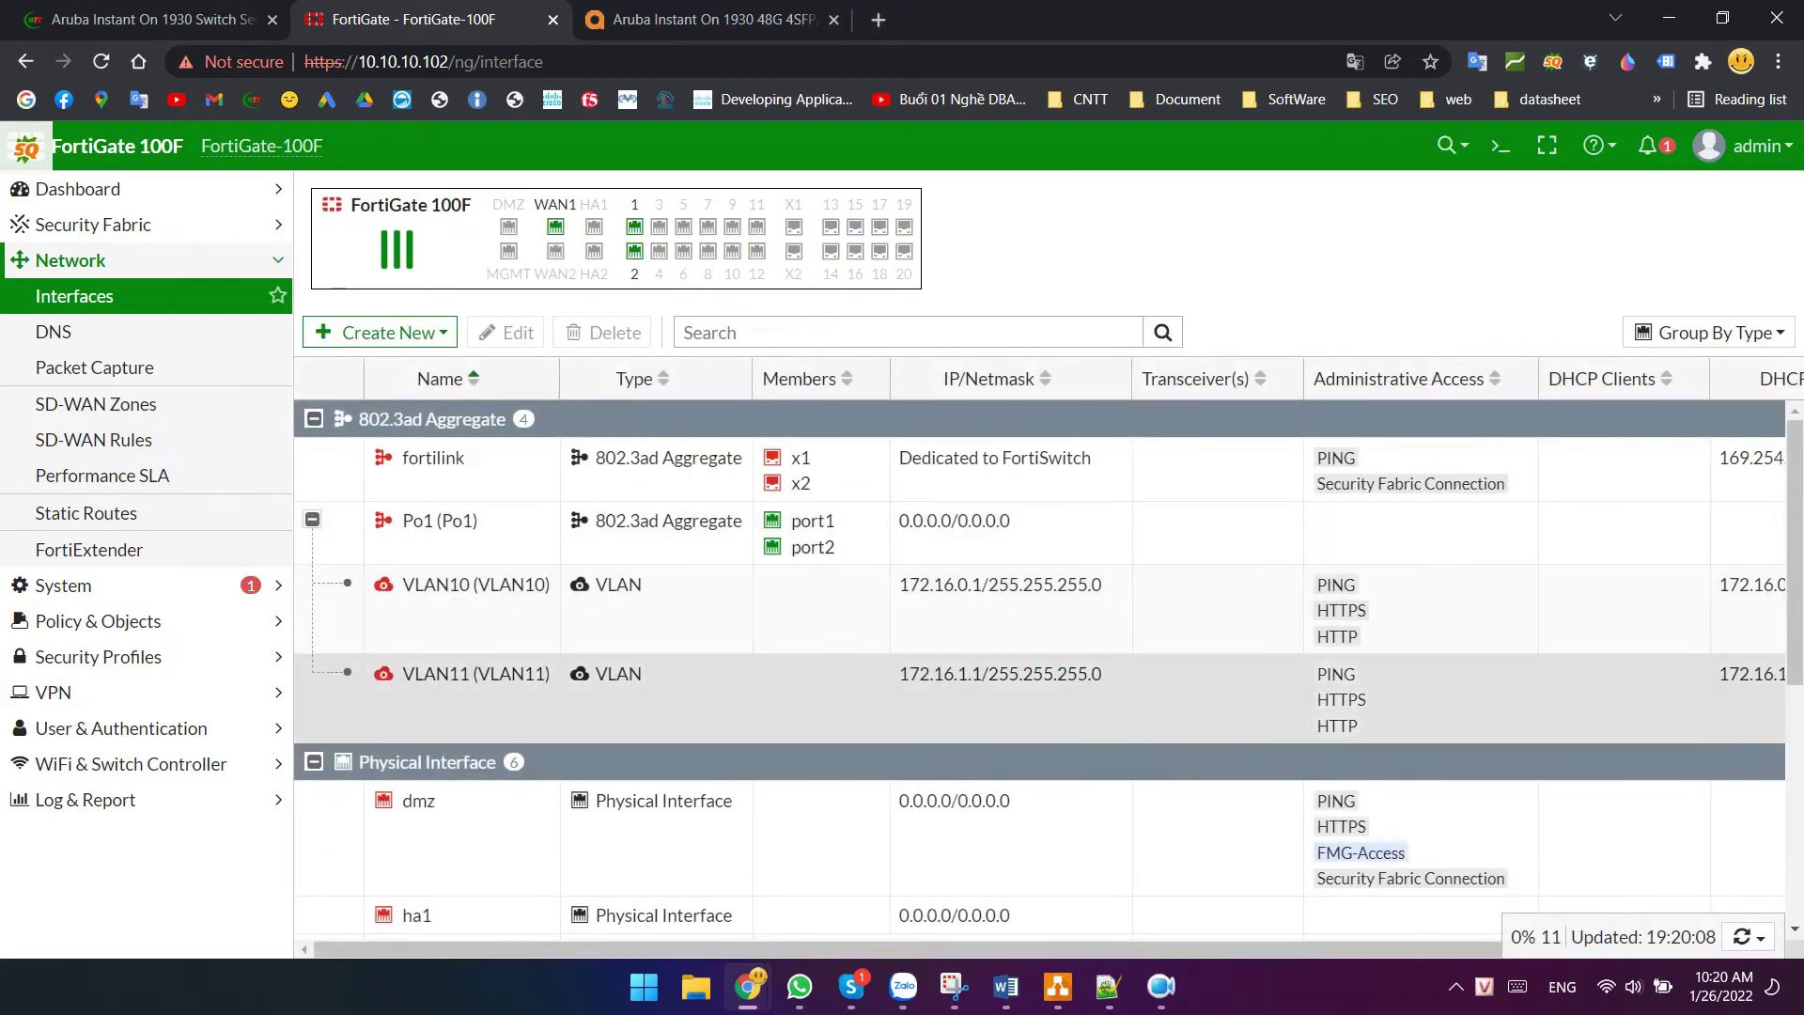
pyautogui.hotkey('alt', 'Tab')
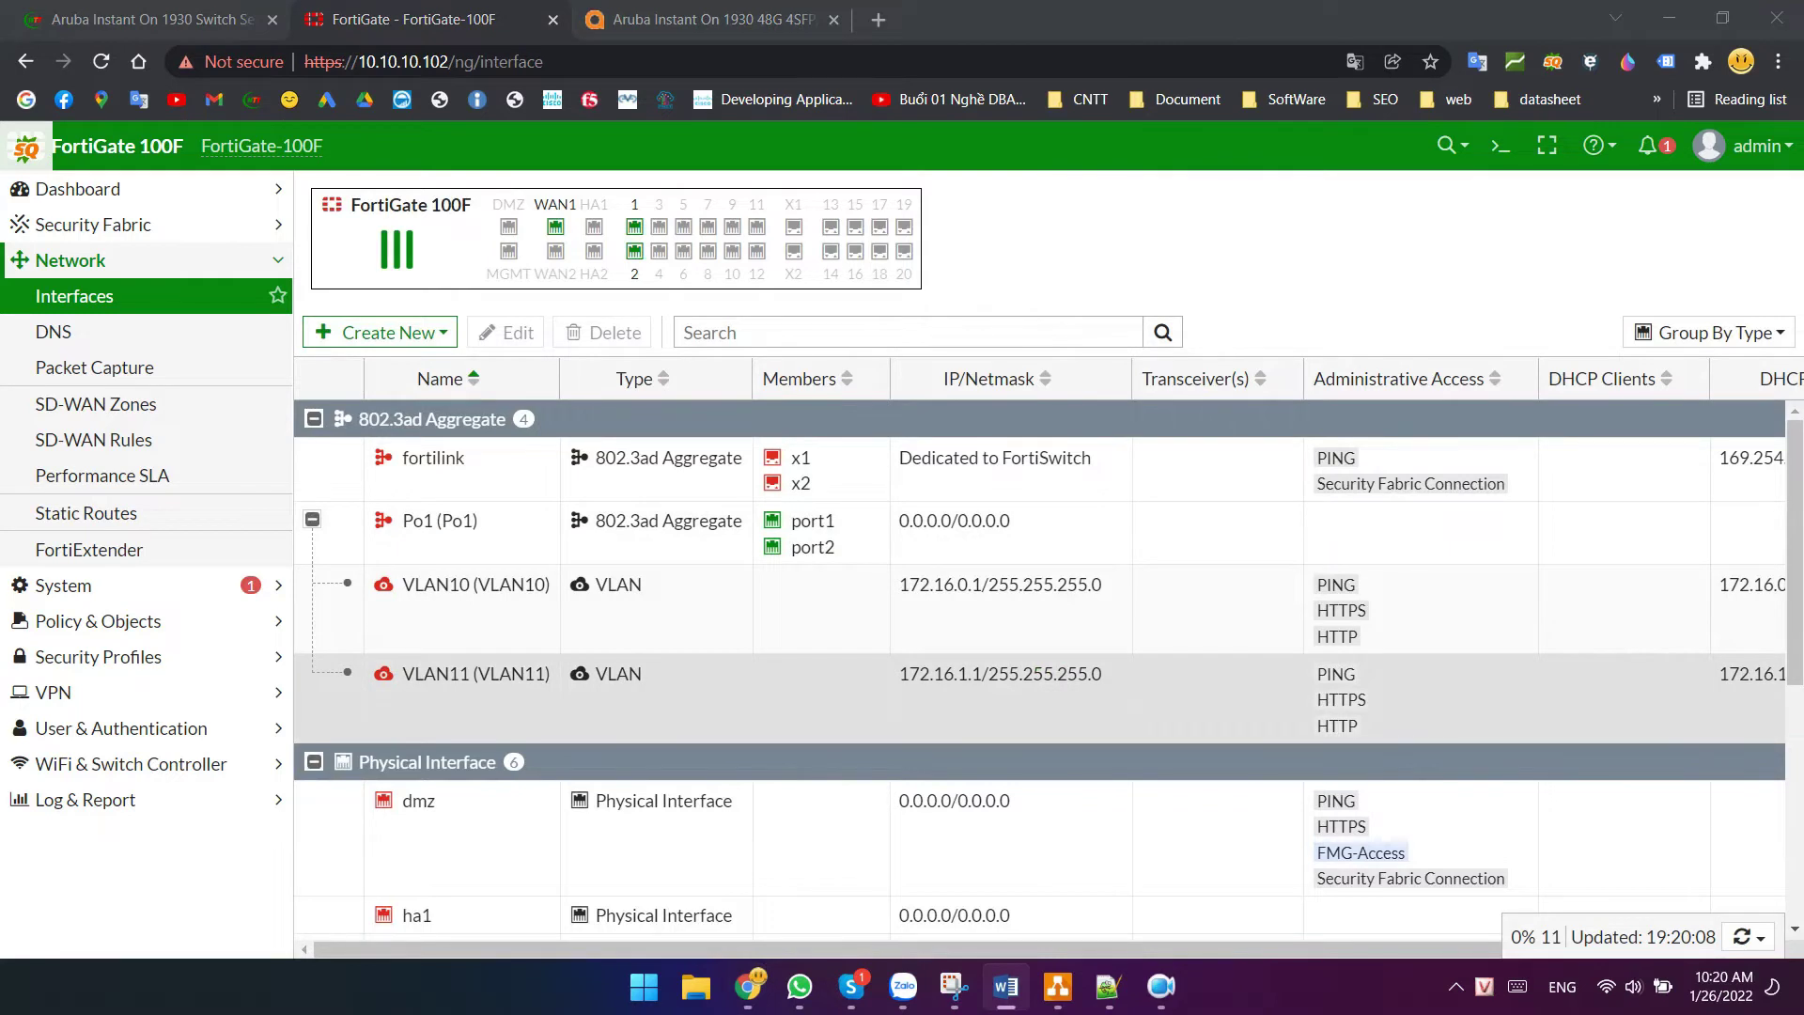
pyautogui.click(81, 512)
pyautogui.moveTo(765, 322); pyautogui.dragTo(508, 335)
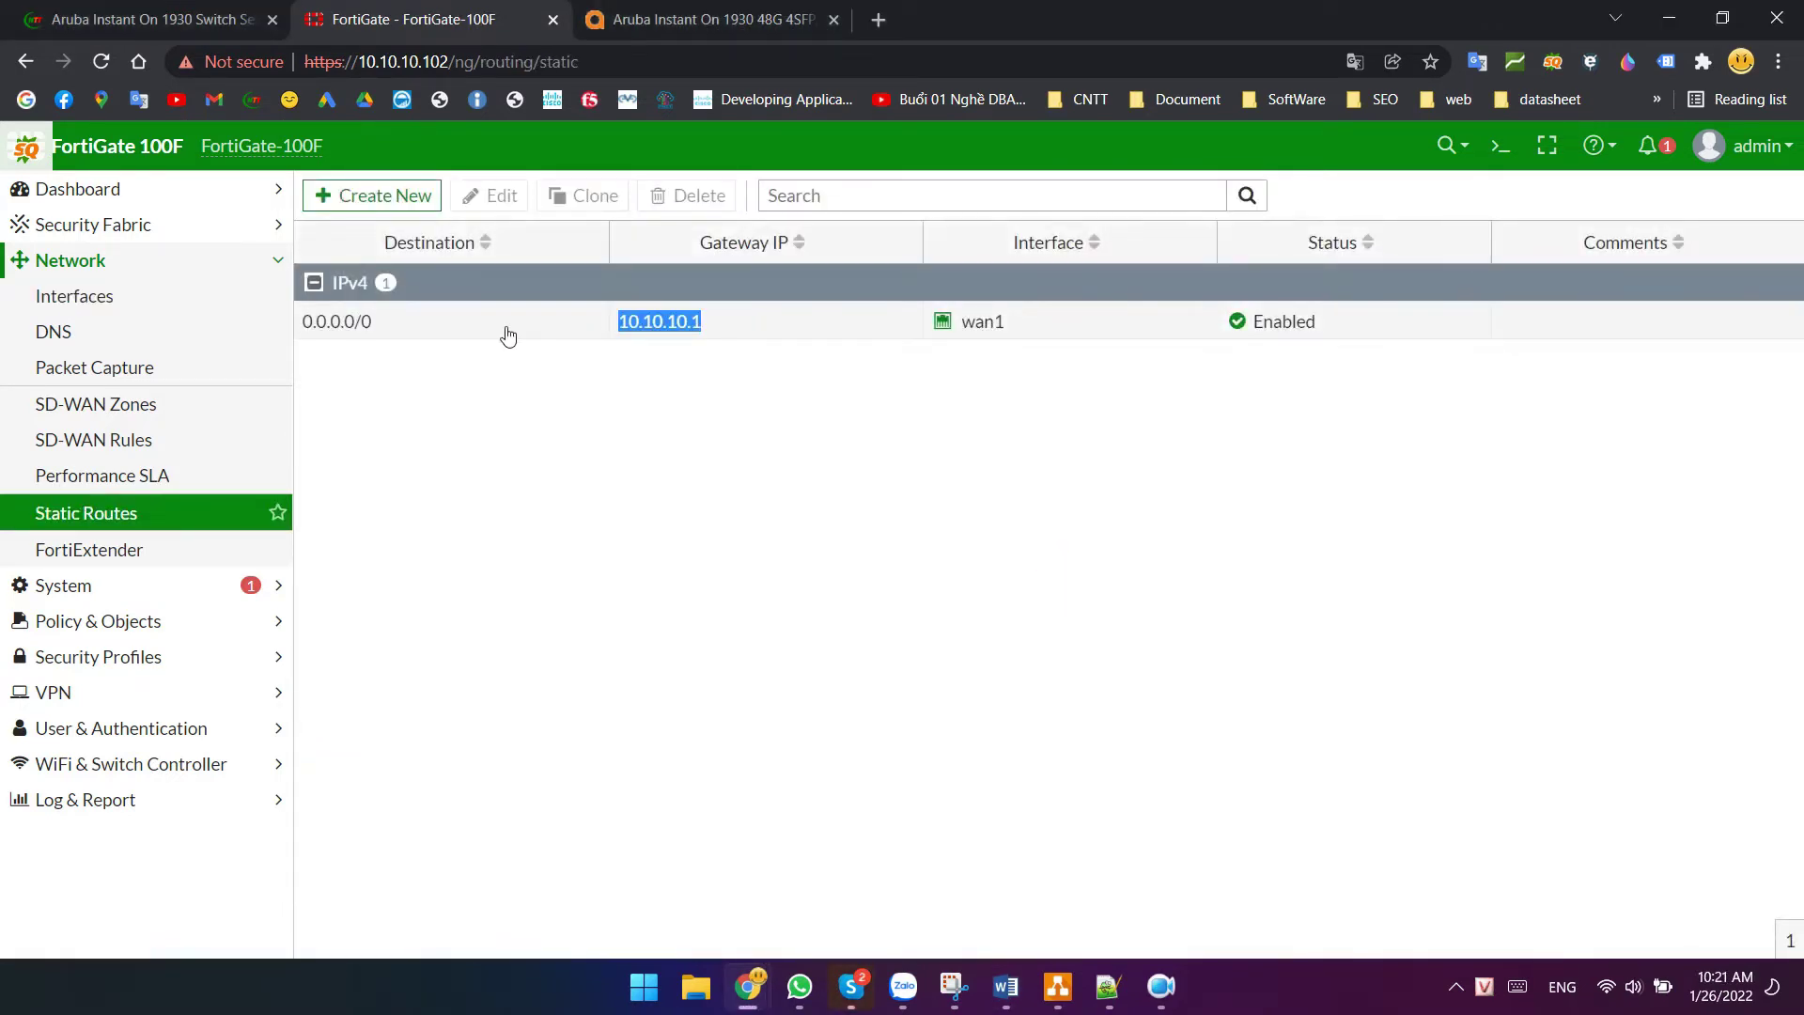
pyautogui.click(509, 335)
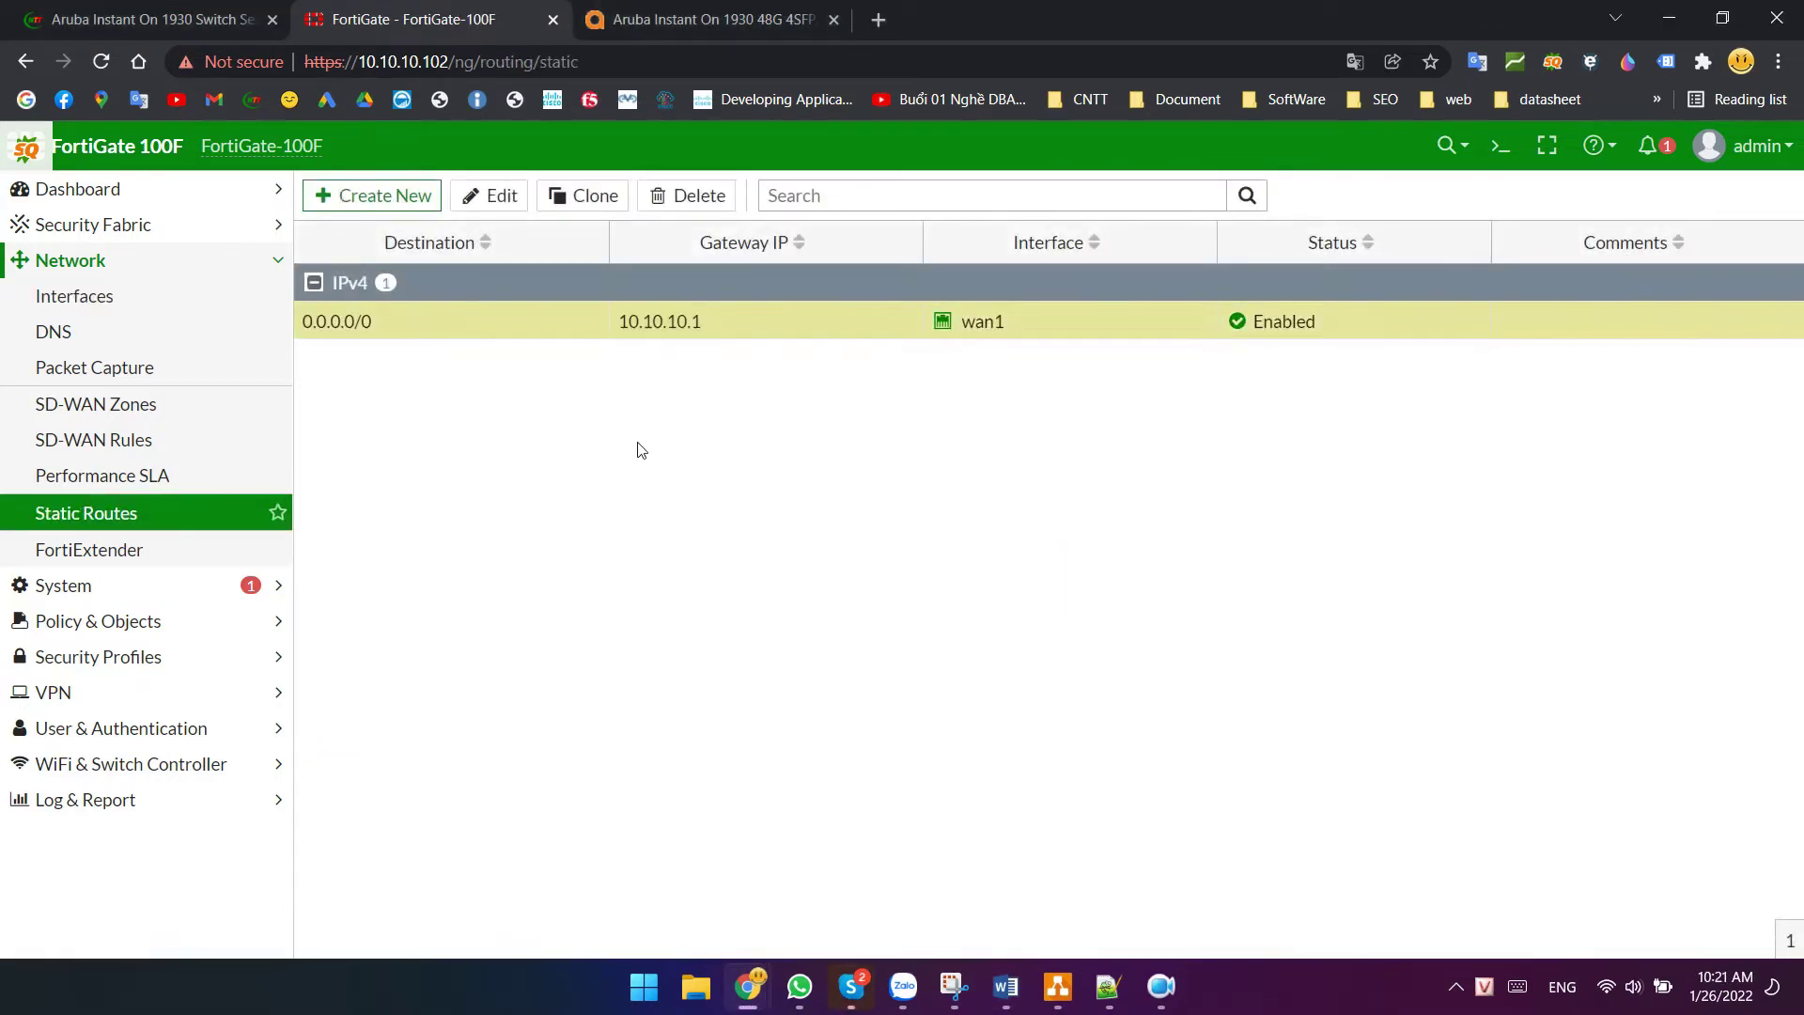
pyautogui.click(94, 620)
# - Delete the lan→wan1 policy in Firewall Policy and start a new policy's name
pyautogui.click(122, 367)
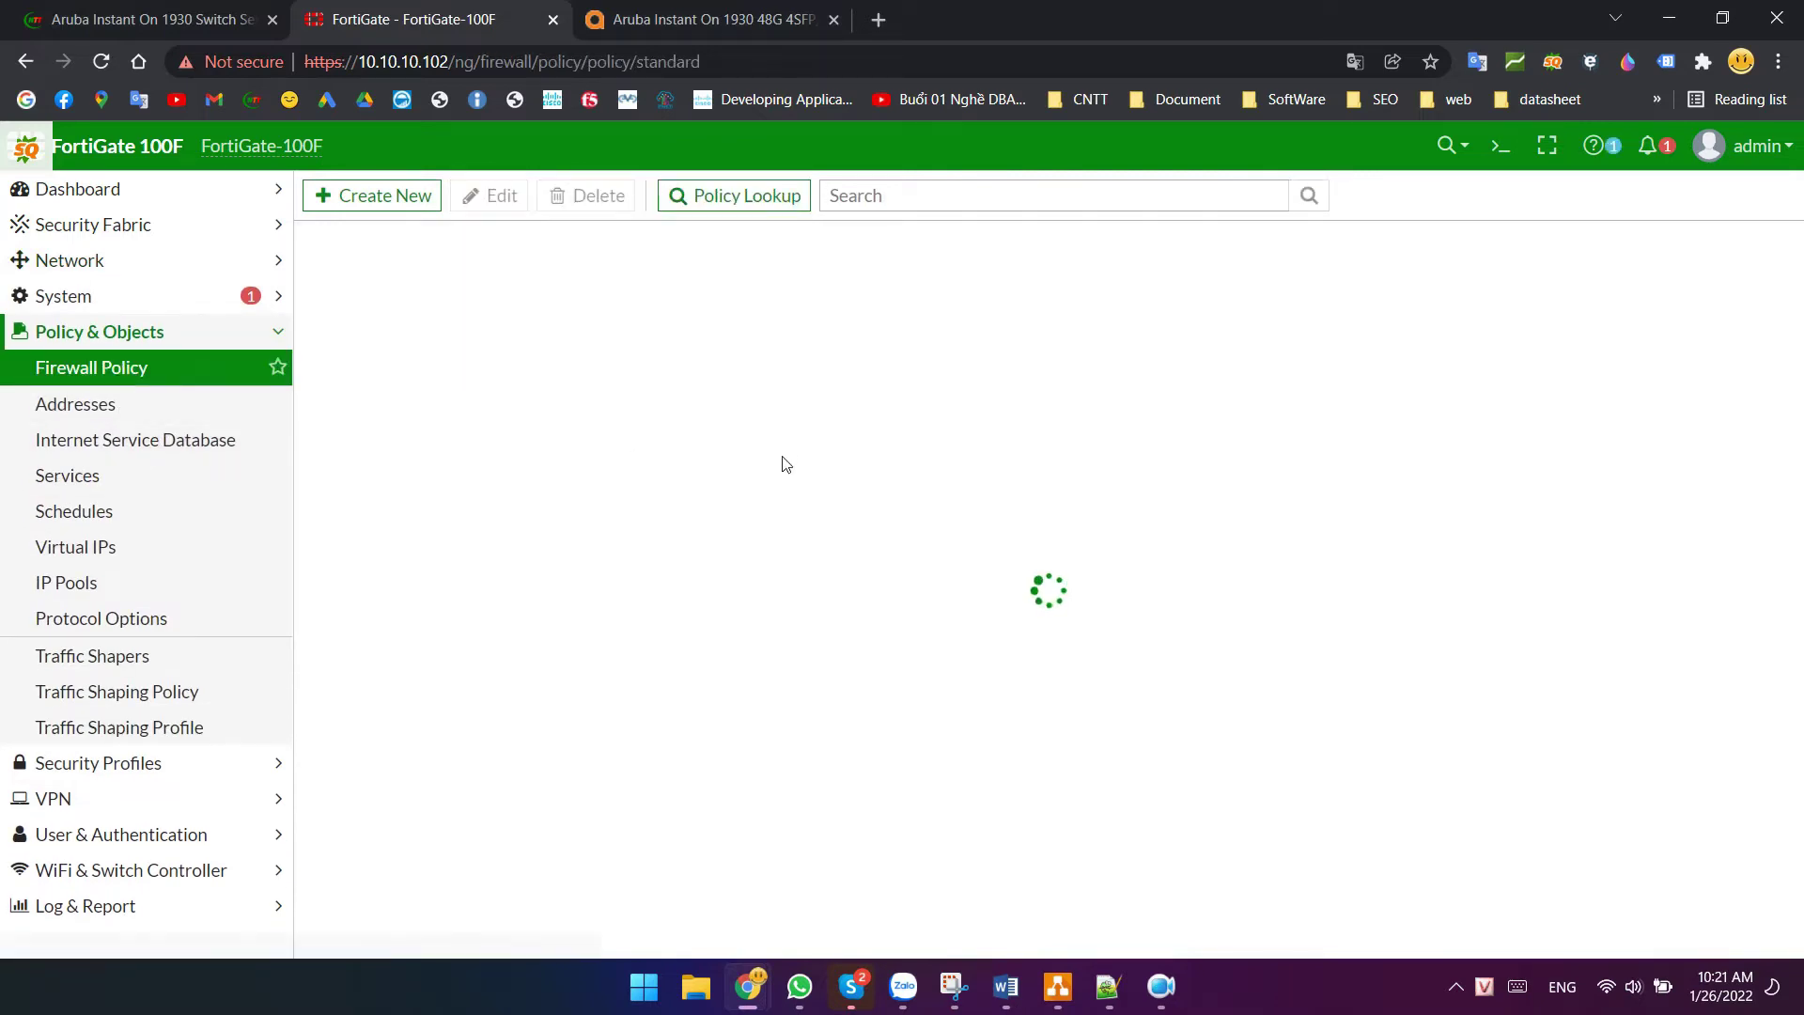
pyautogui.hotkey('alt', 'Tab')
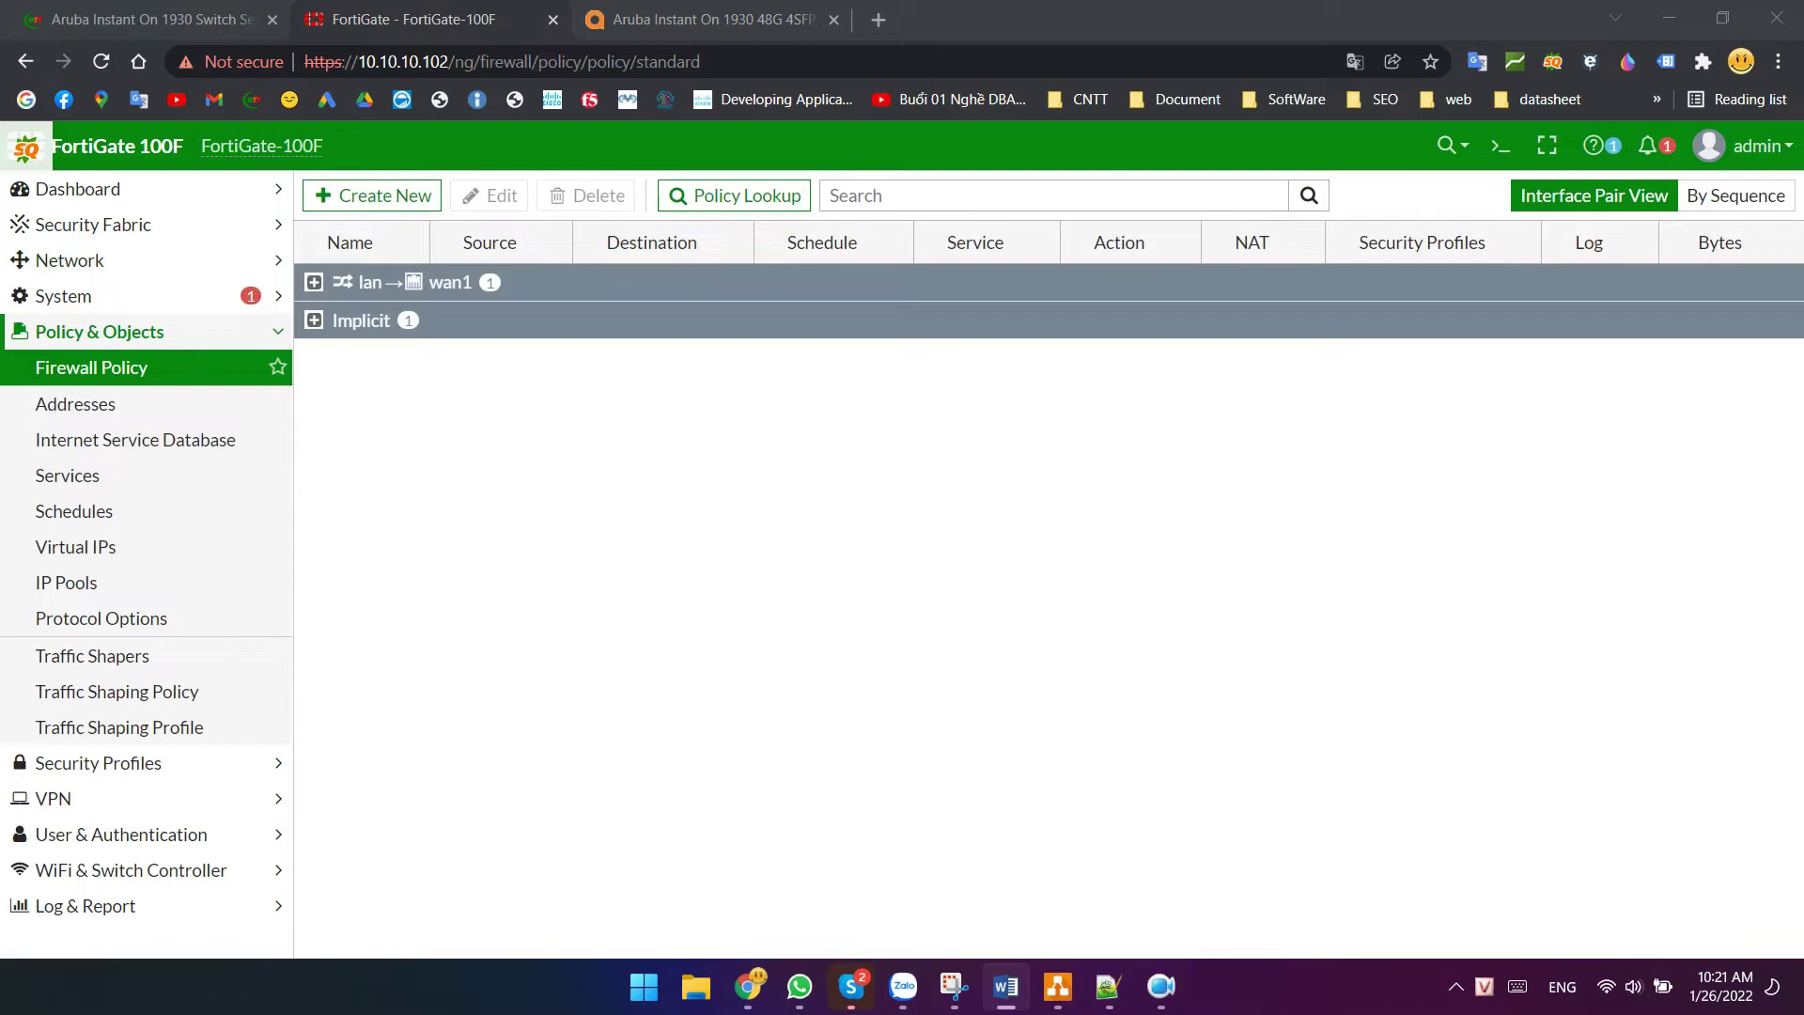
pyautogui.click(375, 291)
pyautogui.click(325, 284)
pyautogui.click(363, 329)
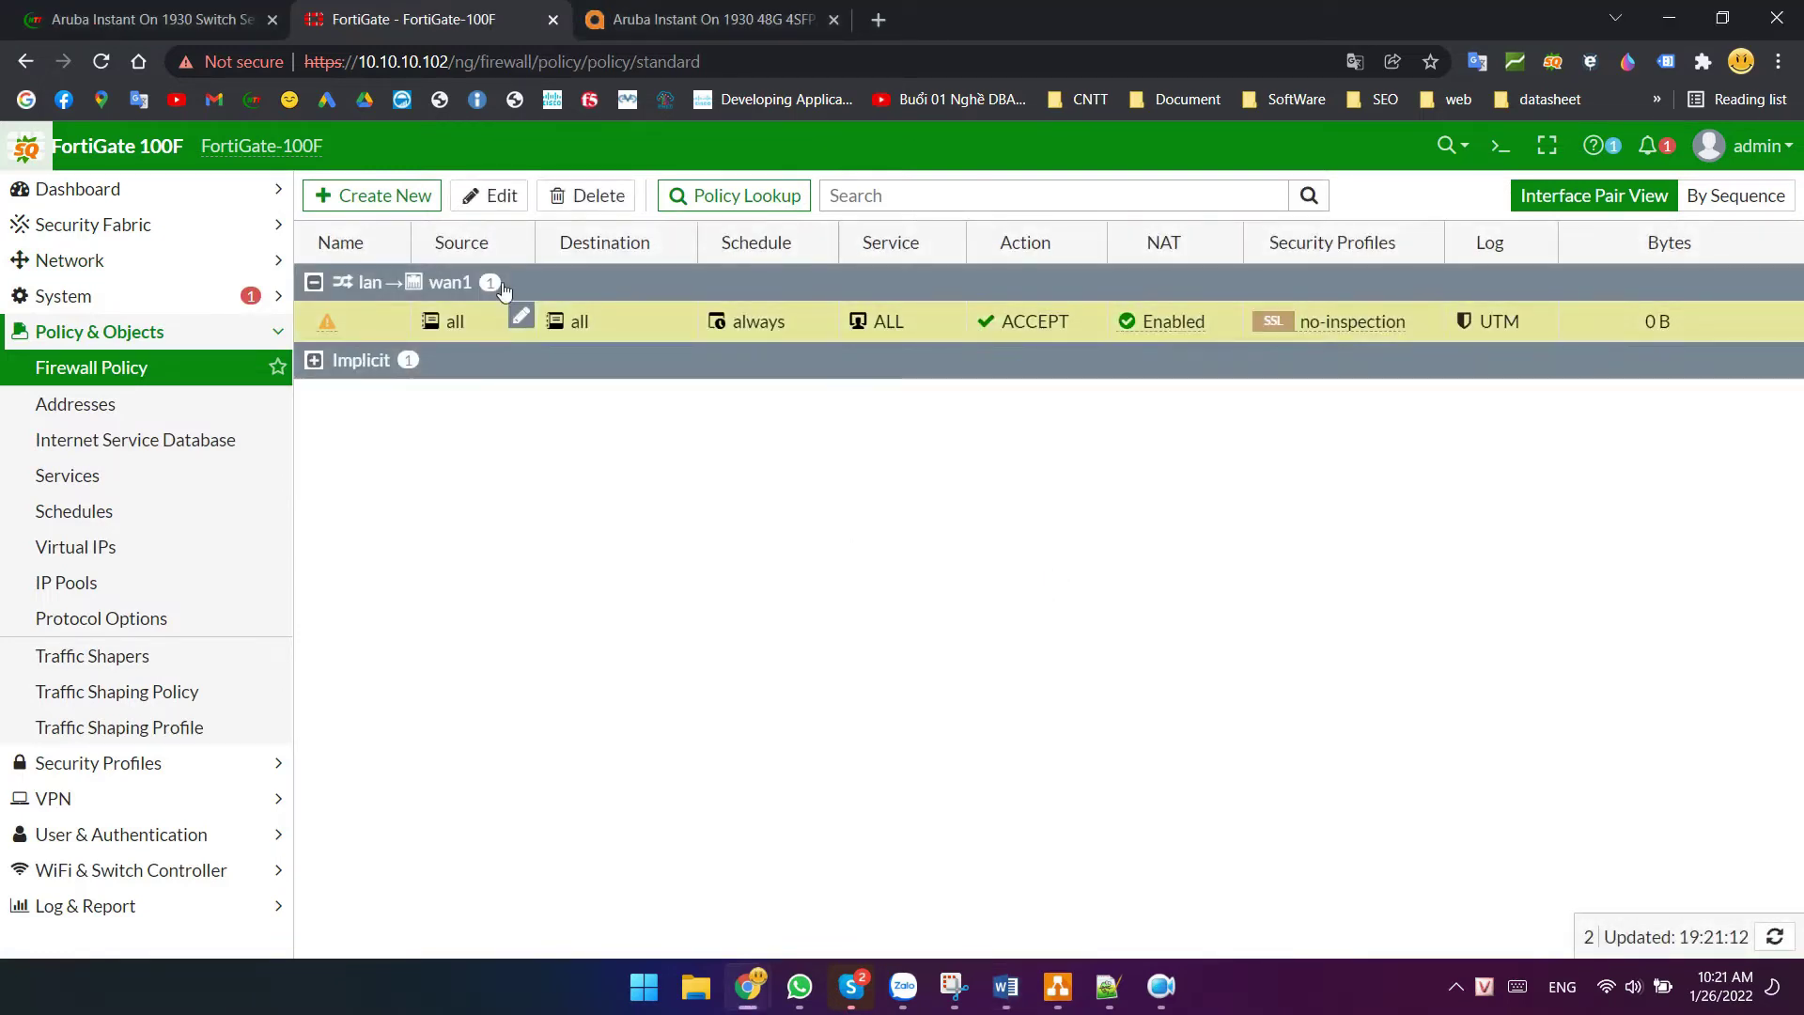
pyautogui.click(583, 196)
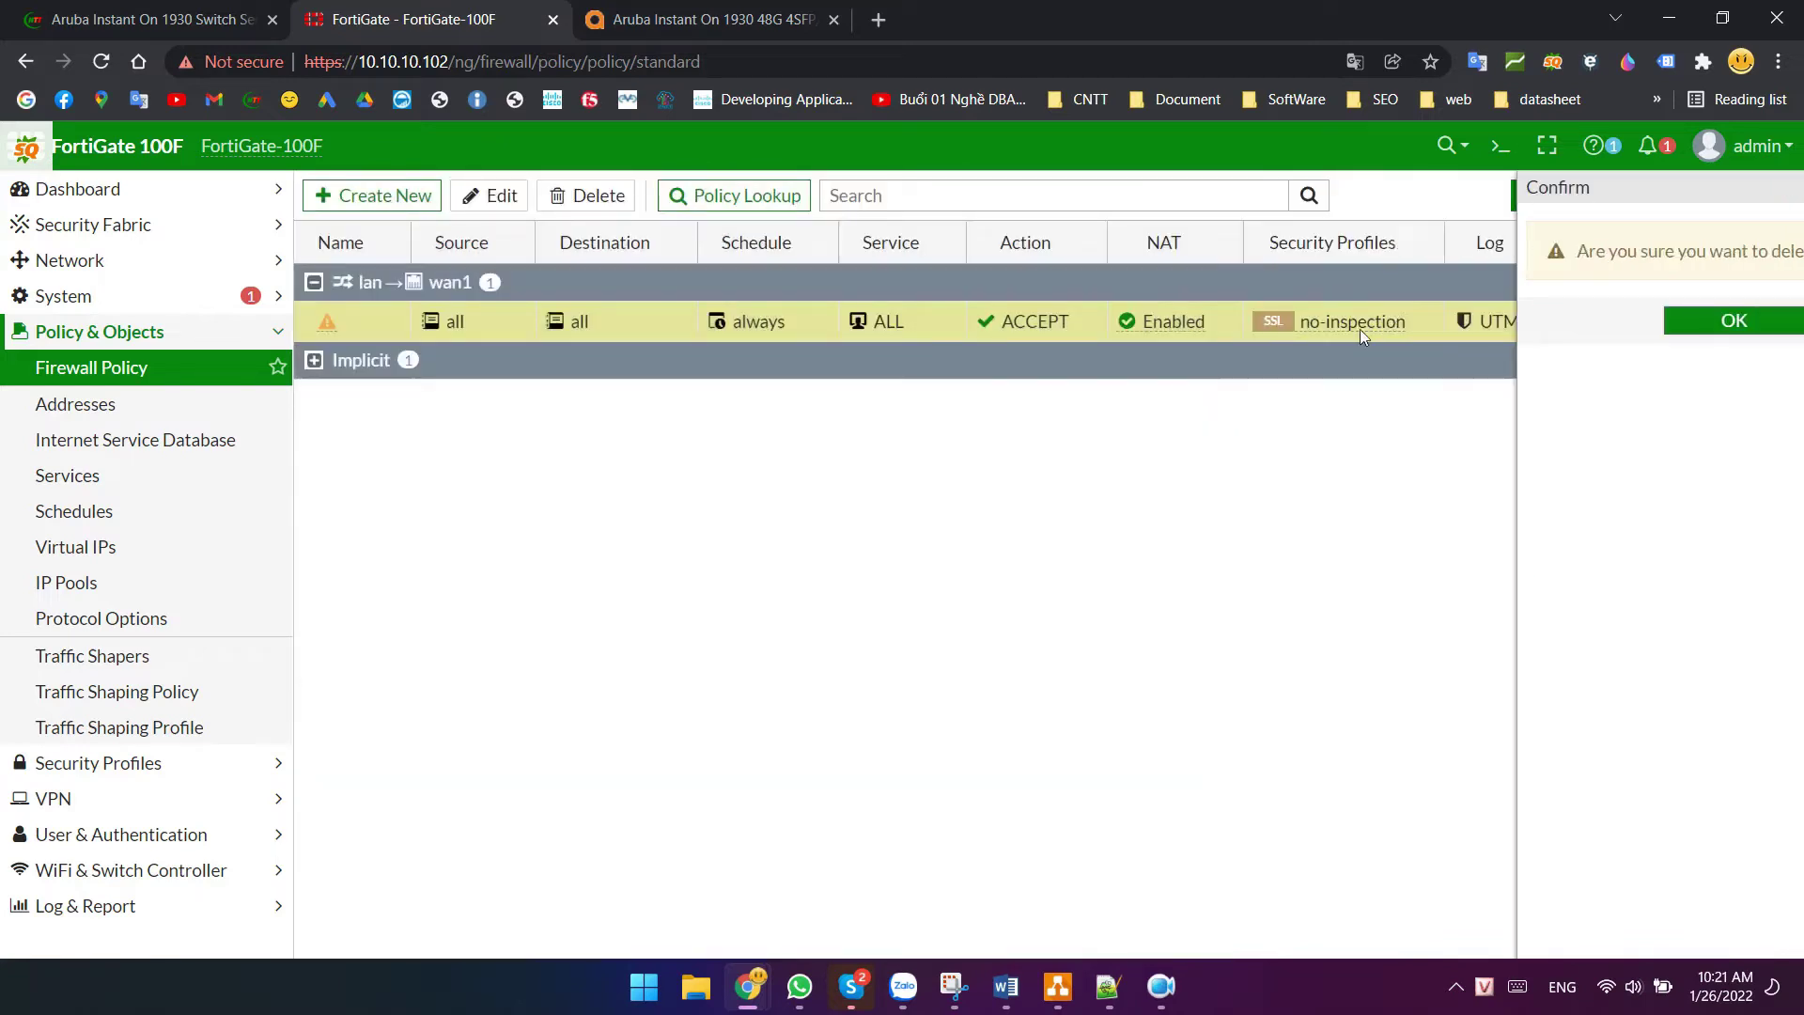
pyautogui.click(1734, 321)
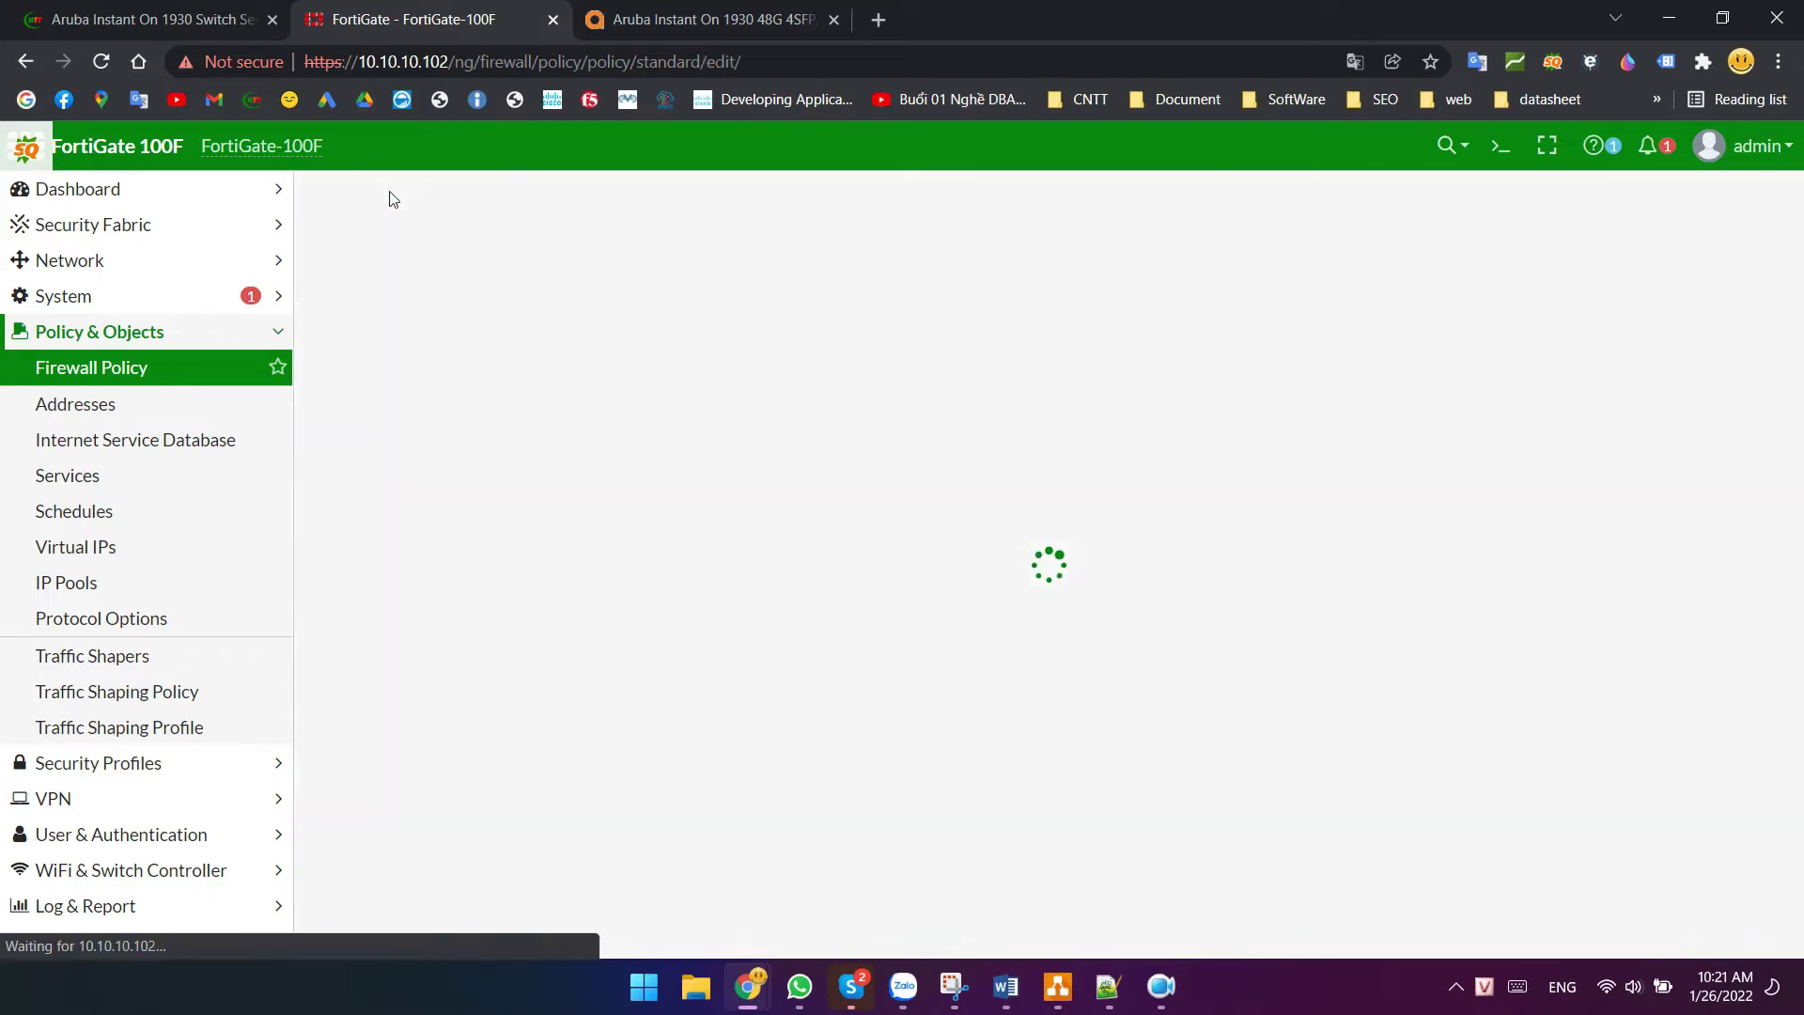
pyautogui.click(385, 196)
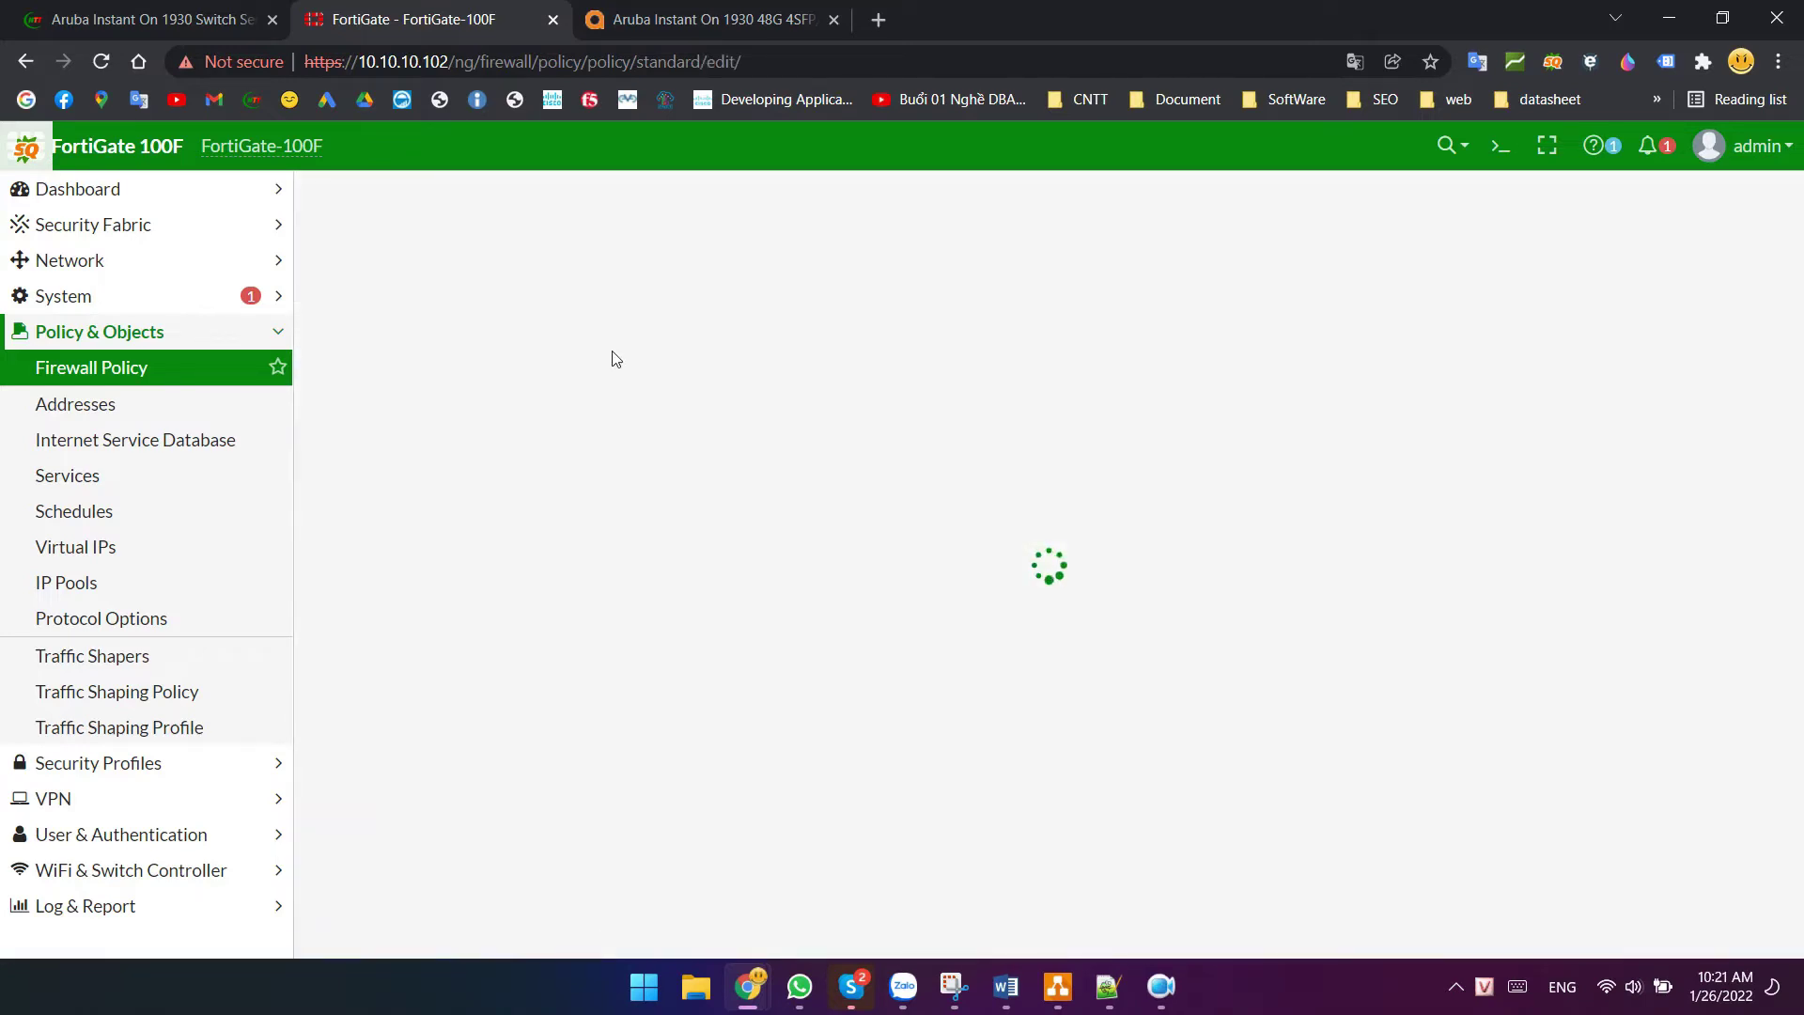
pyautogui.click(596, 269)
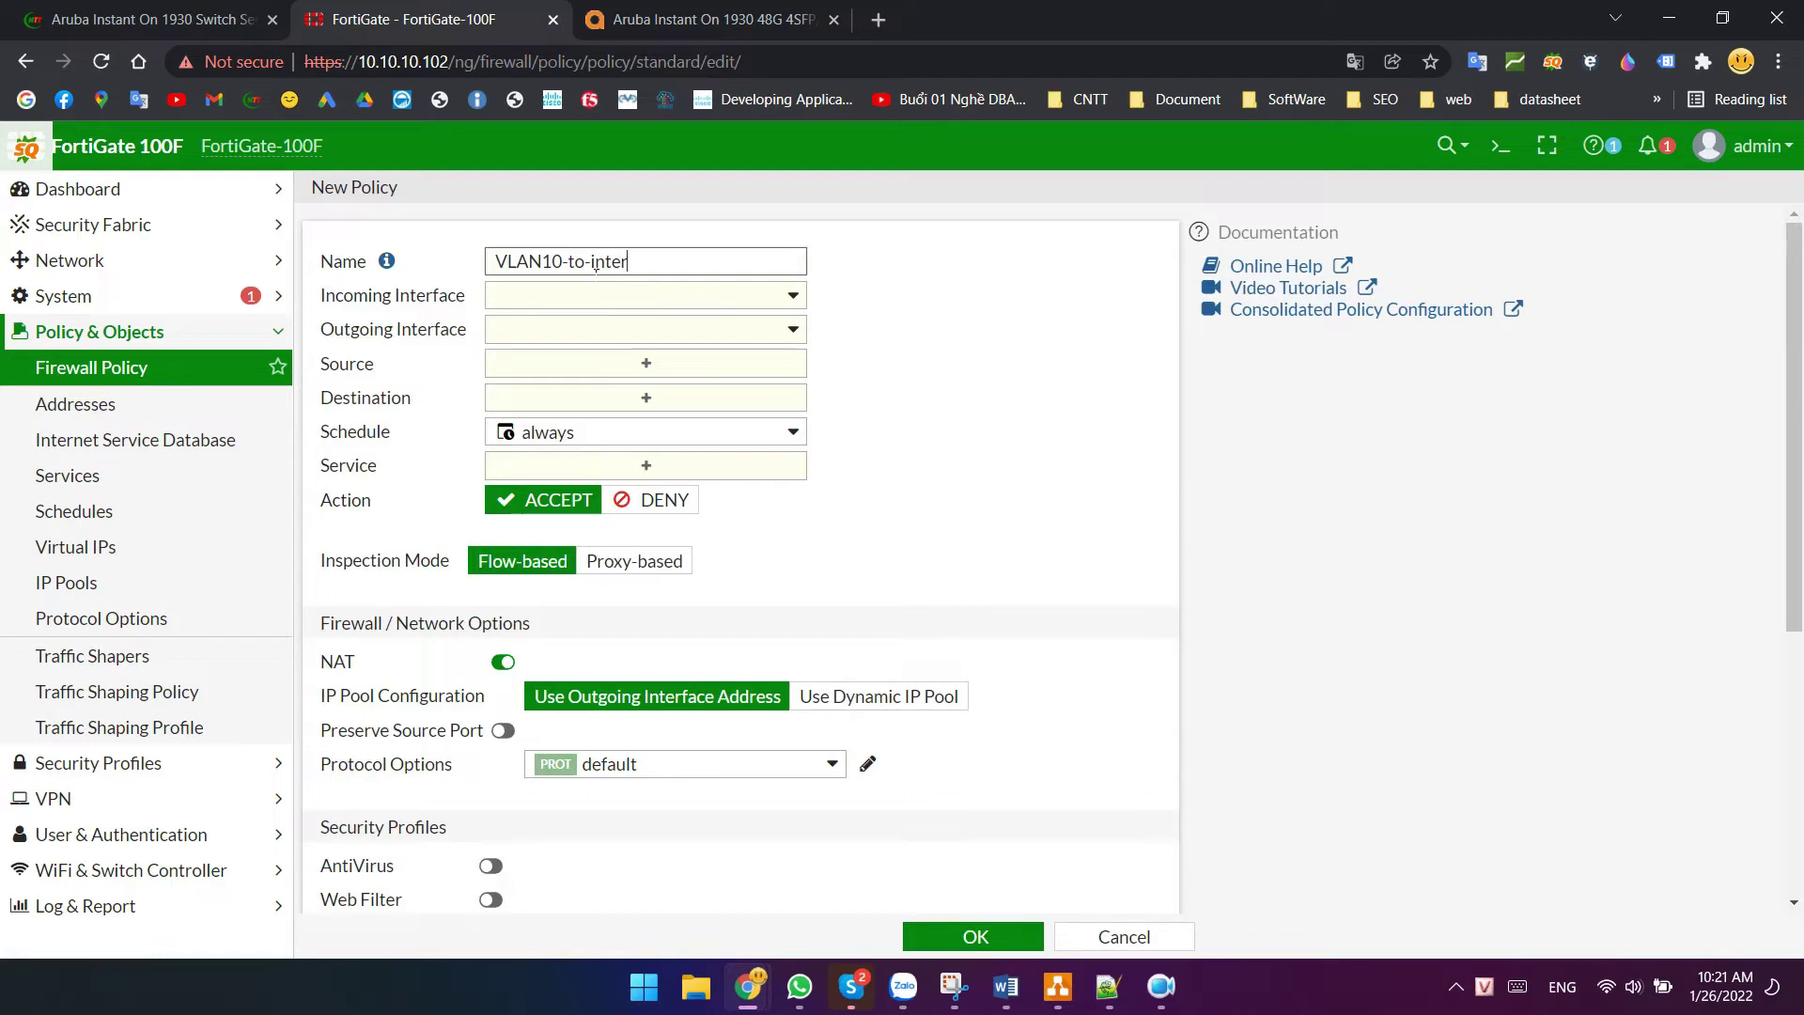
# - Route the policy from incoming VLAN10 to outgoing wan1, with all source and destination addresses
pyautogui.click(596, 295)
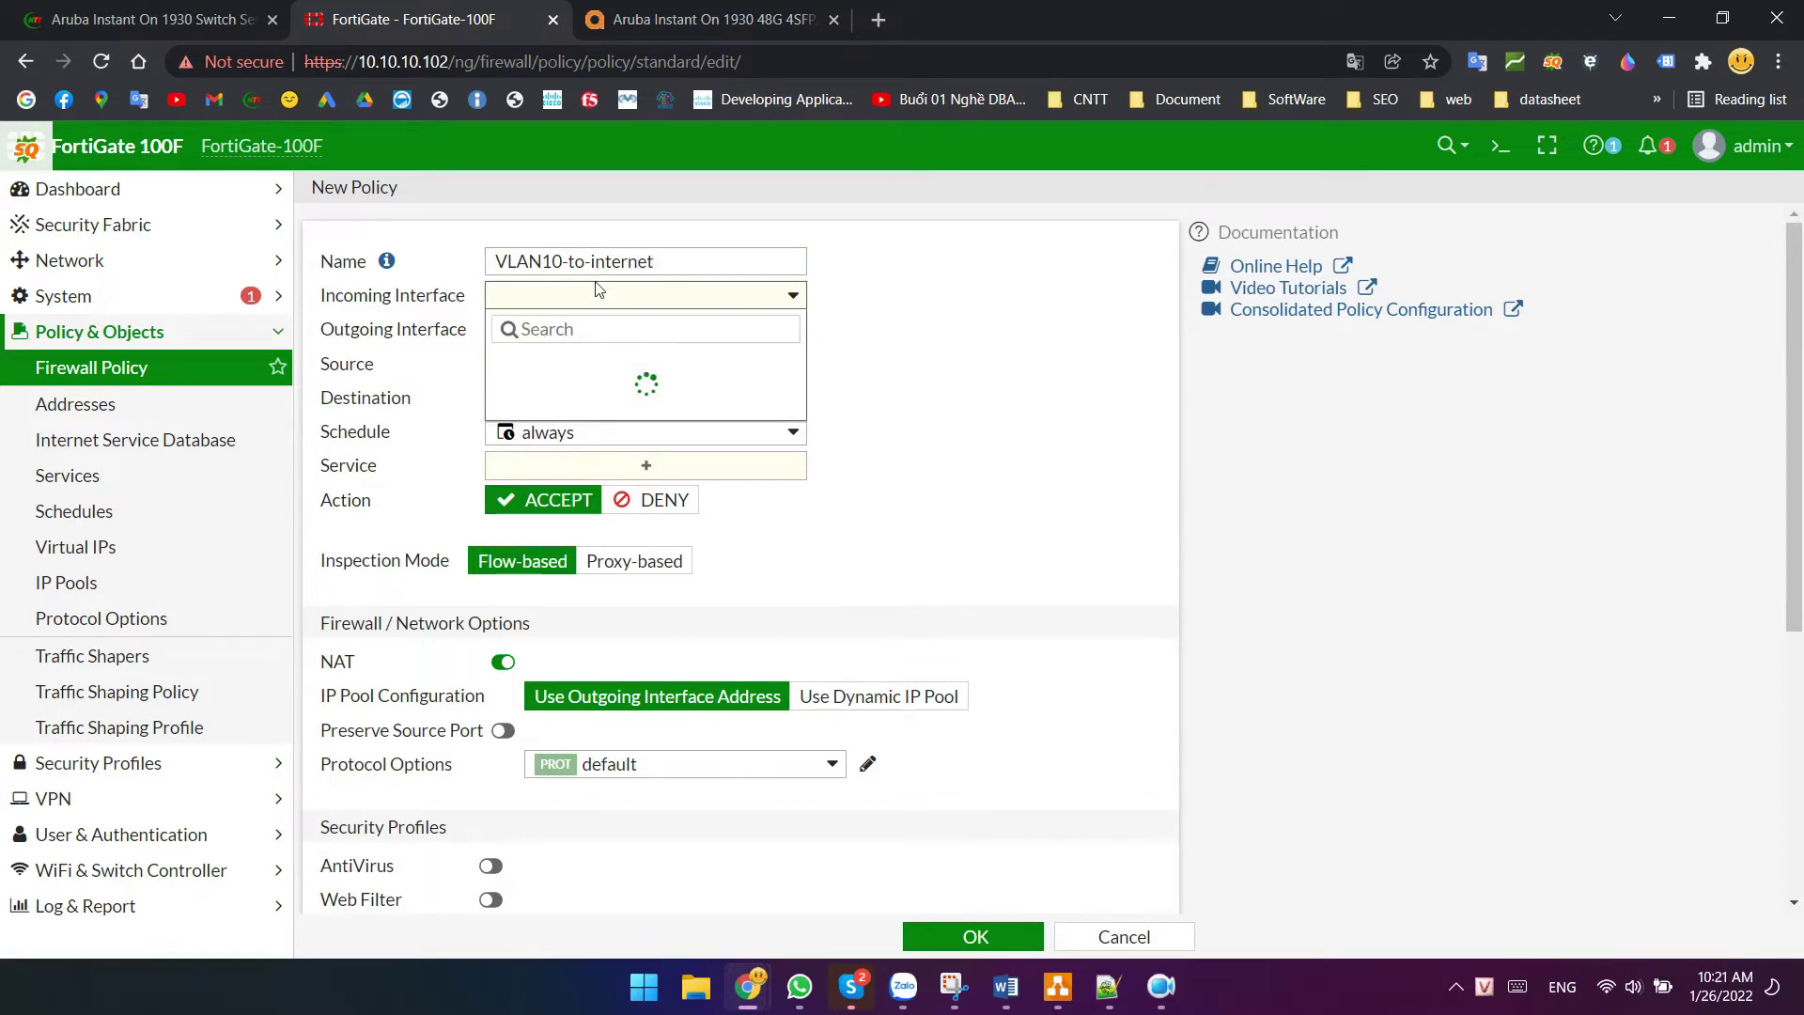
pyautogui.click(589, 539)
pyautogui.click(576, 331)
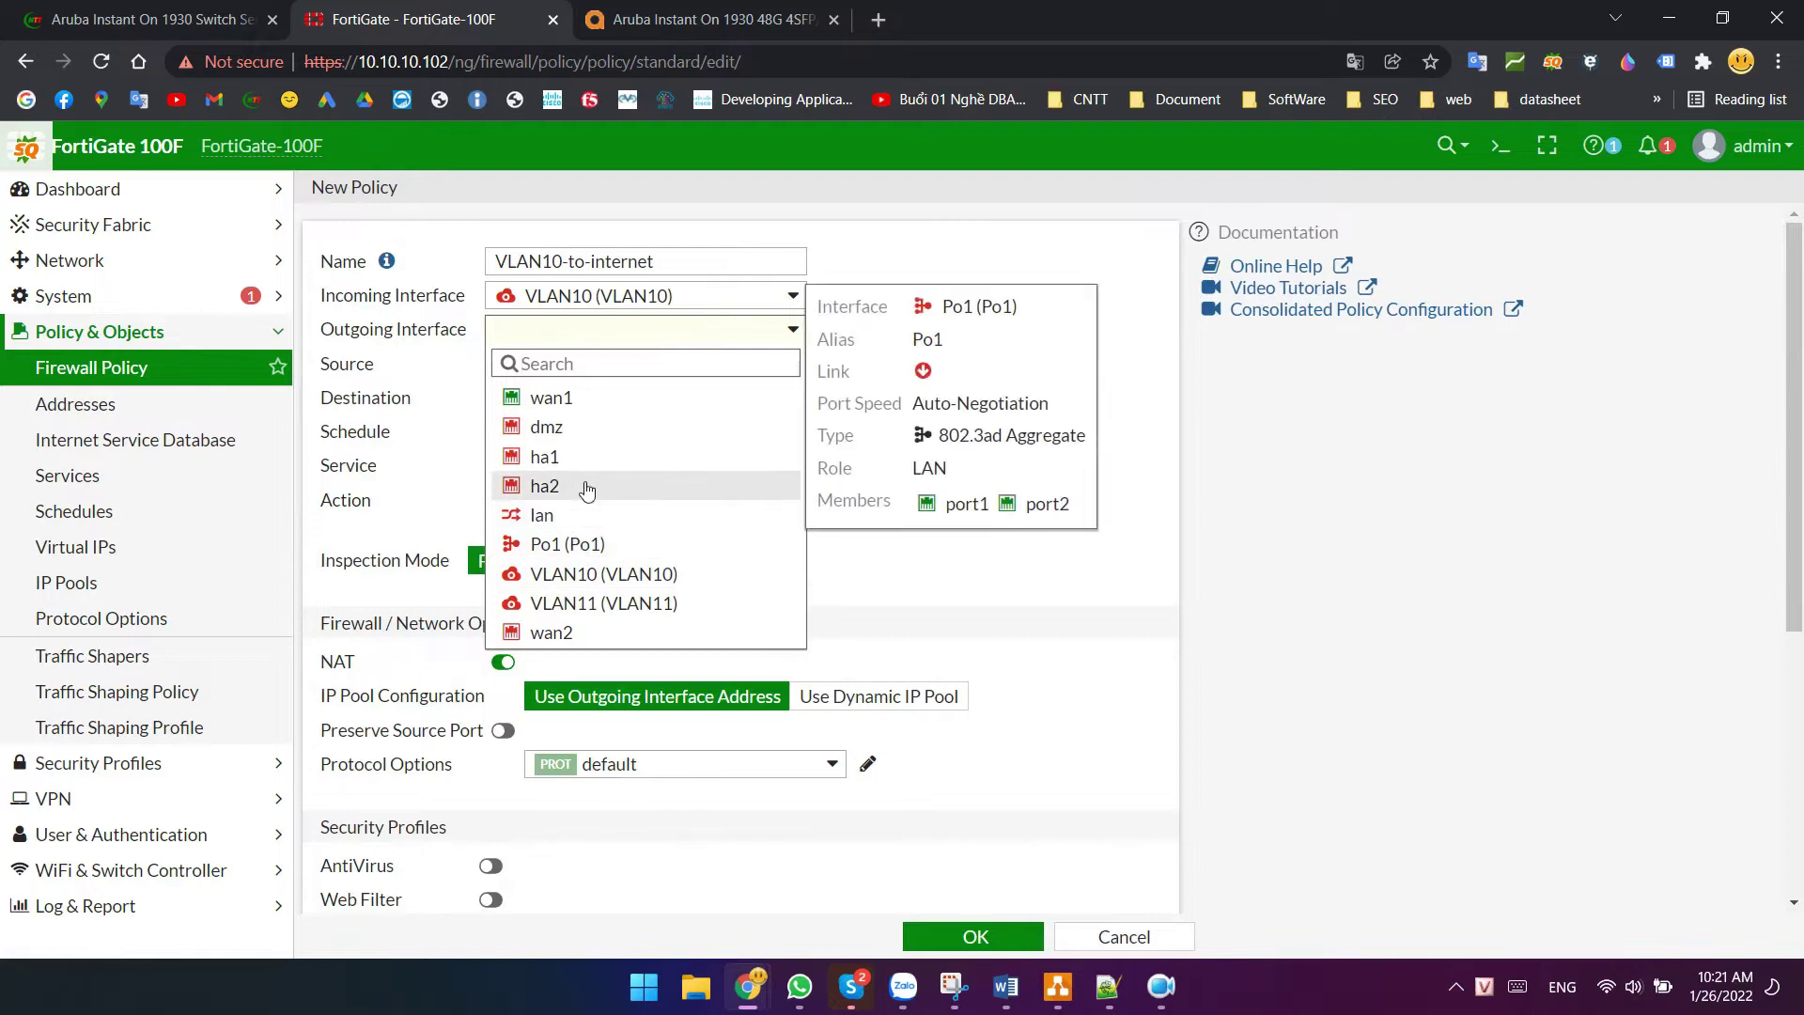
pyautogui.click(577, 397)
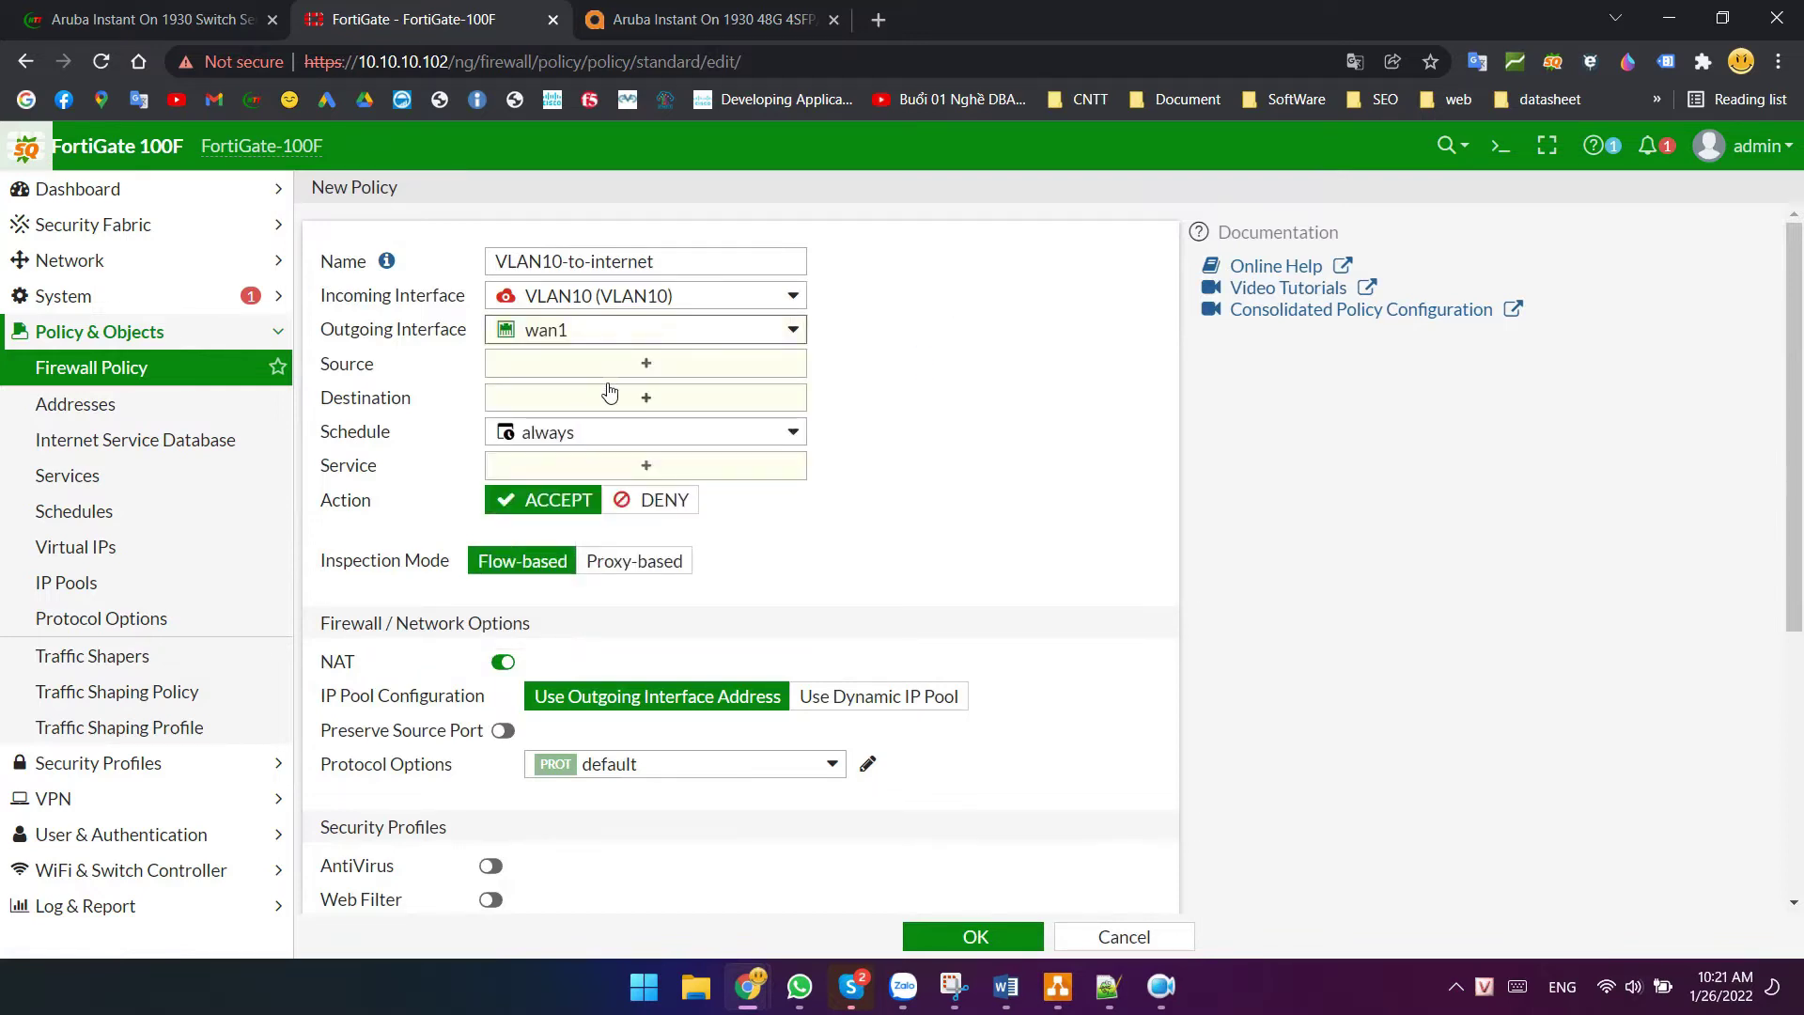
pyautogui.click(616, 375)
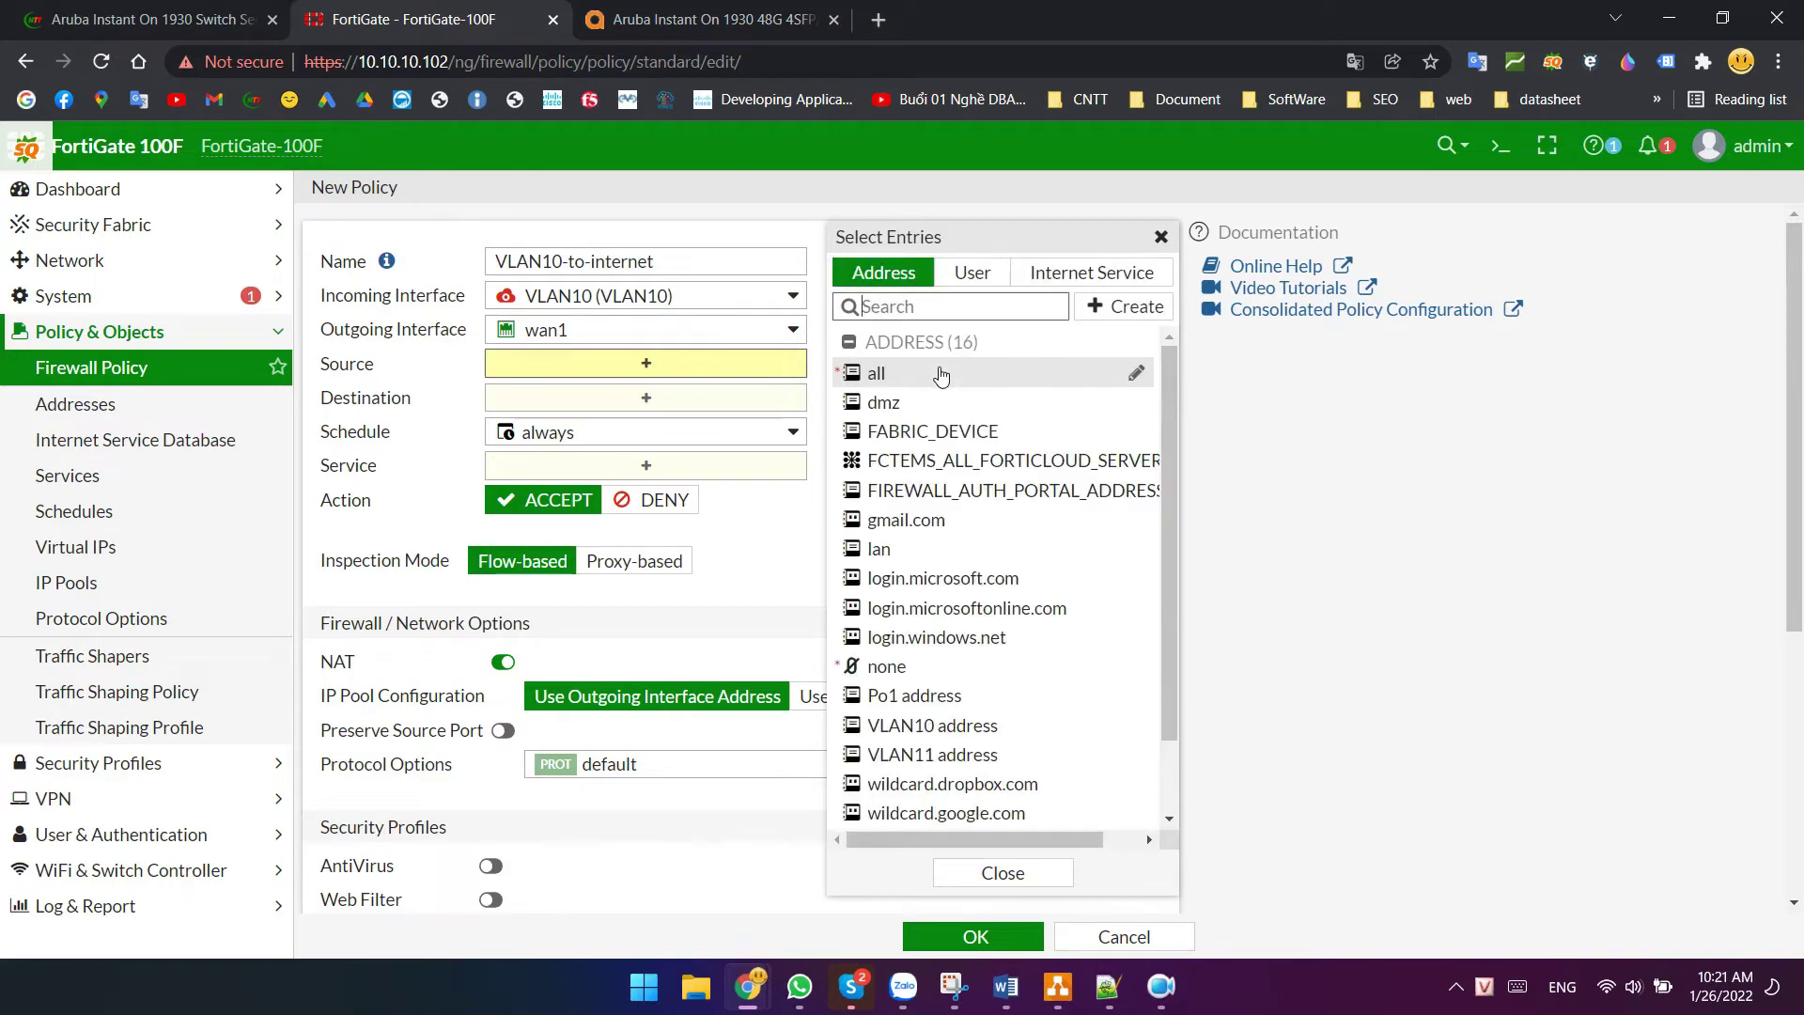
pyautogui.click(904, 372)
pyautogui.click(639, 422)
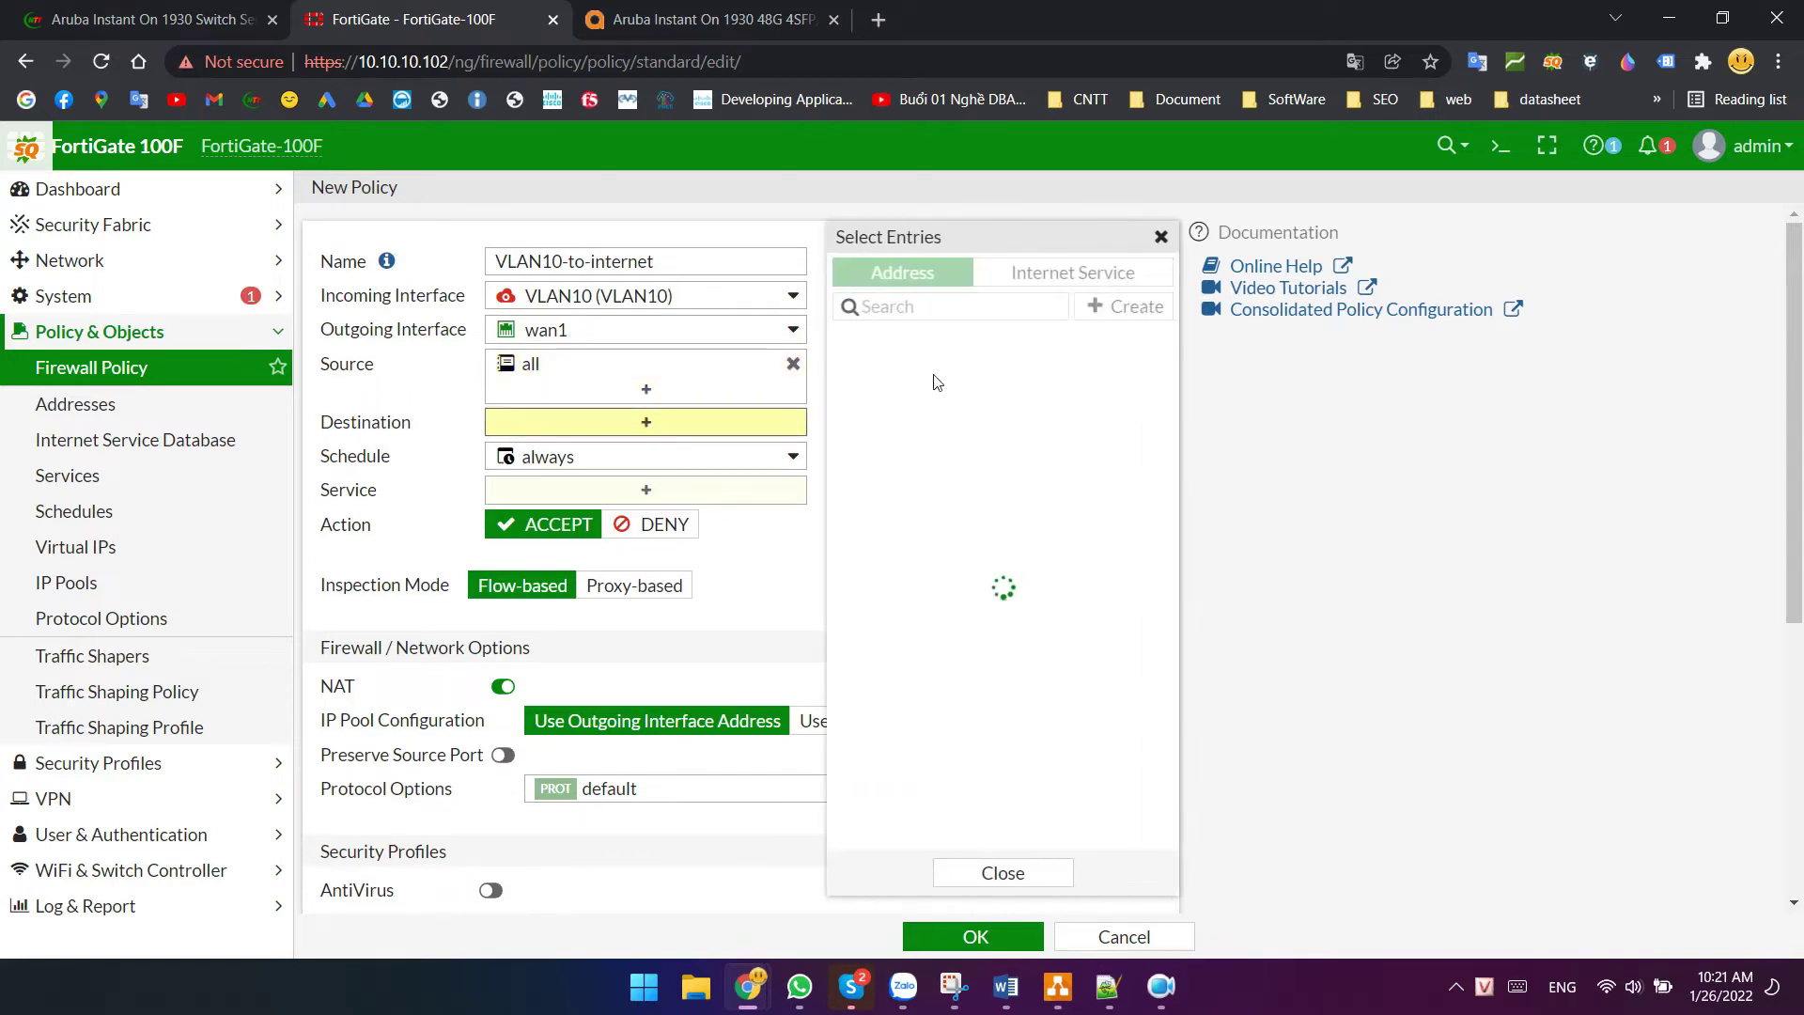
pyautogui.click(900, 376)
# - Allow ALL services, turn NAT off and save the VLAN10-to-internet policy
pyautogui.click(612, 524)
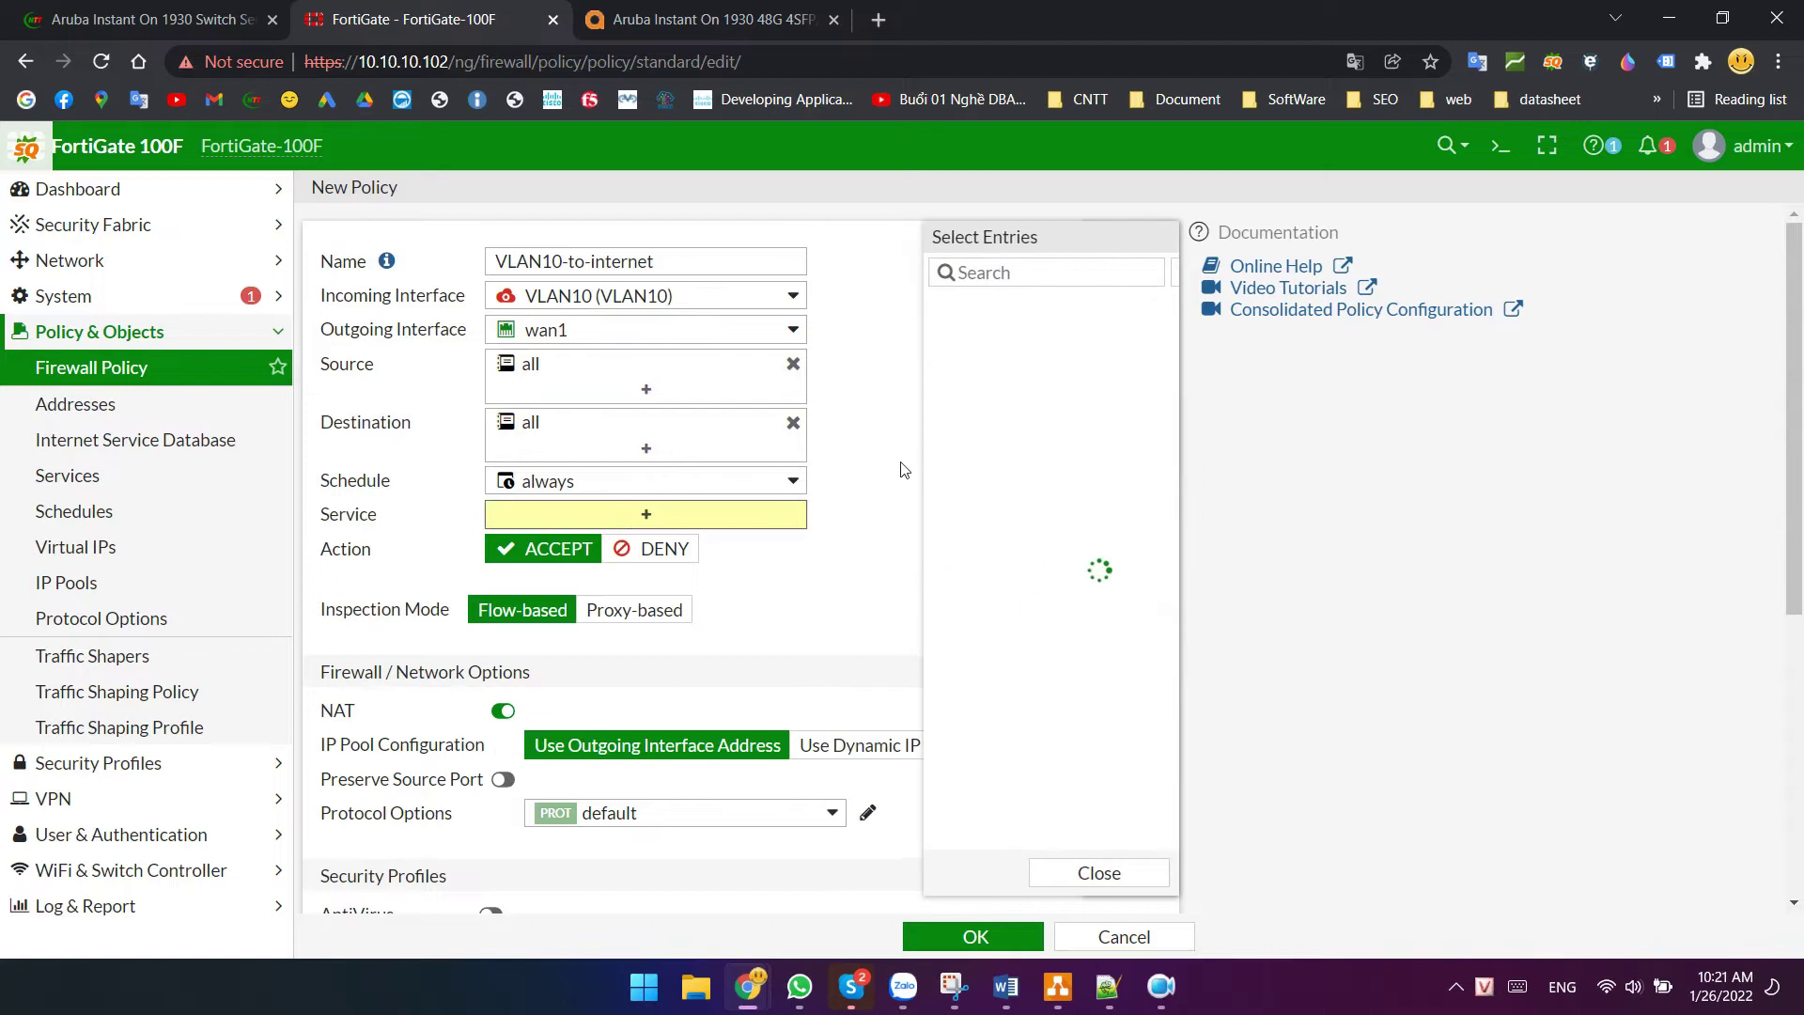
pyautogui.click(883, 364)
pyautogui.click(780, 682)
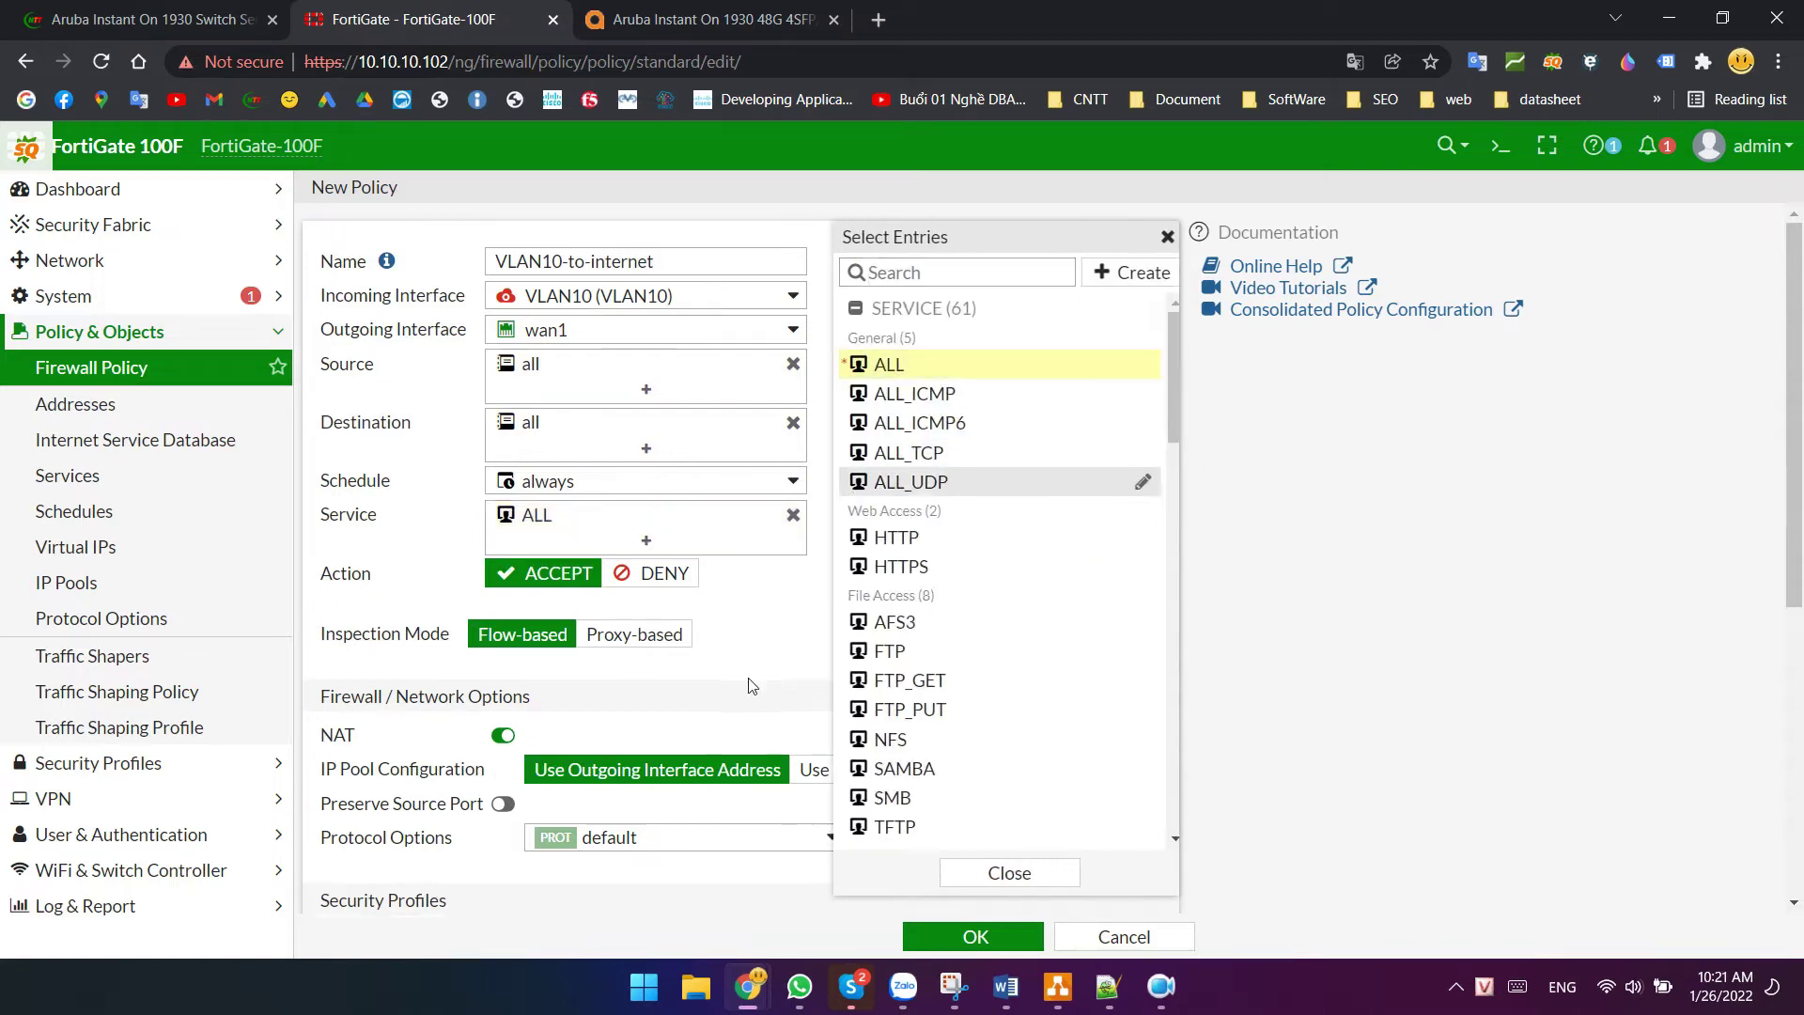
pyautogui.scroll(-2, 781, 624)
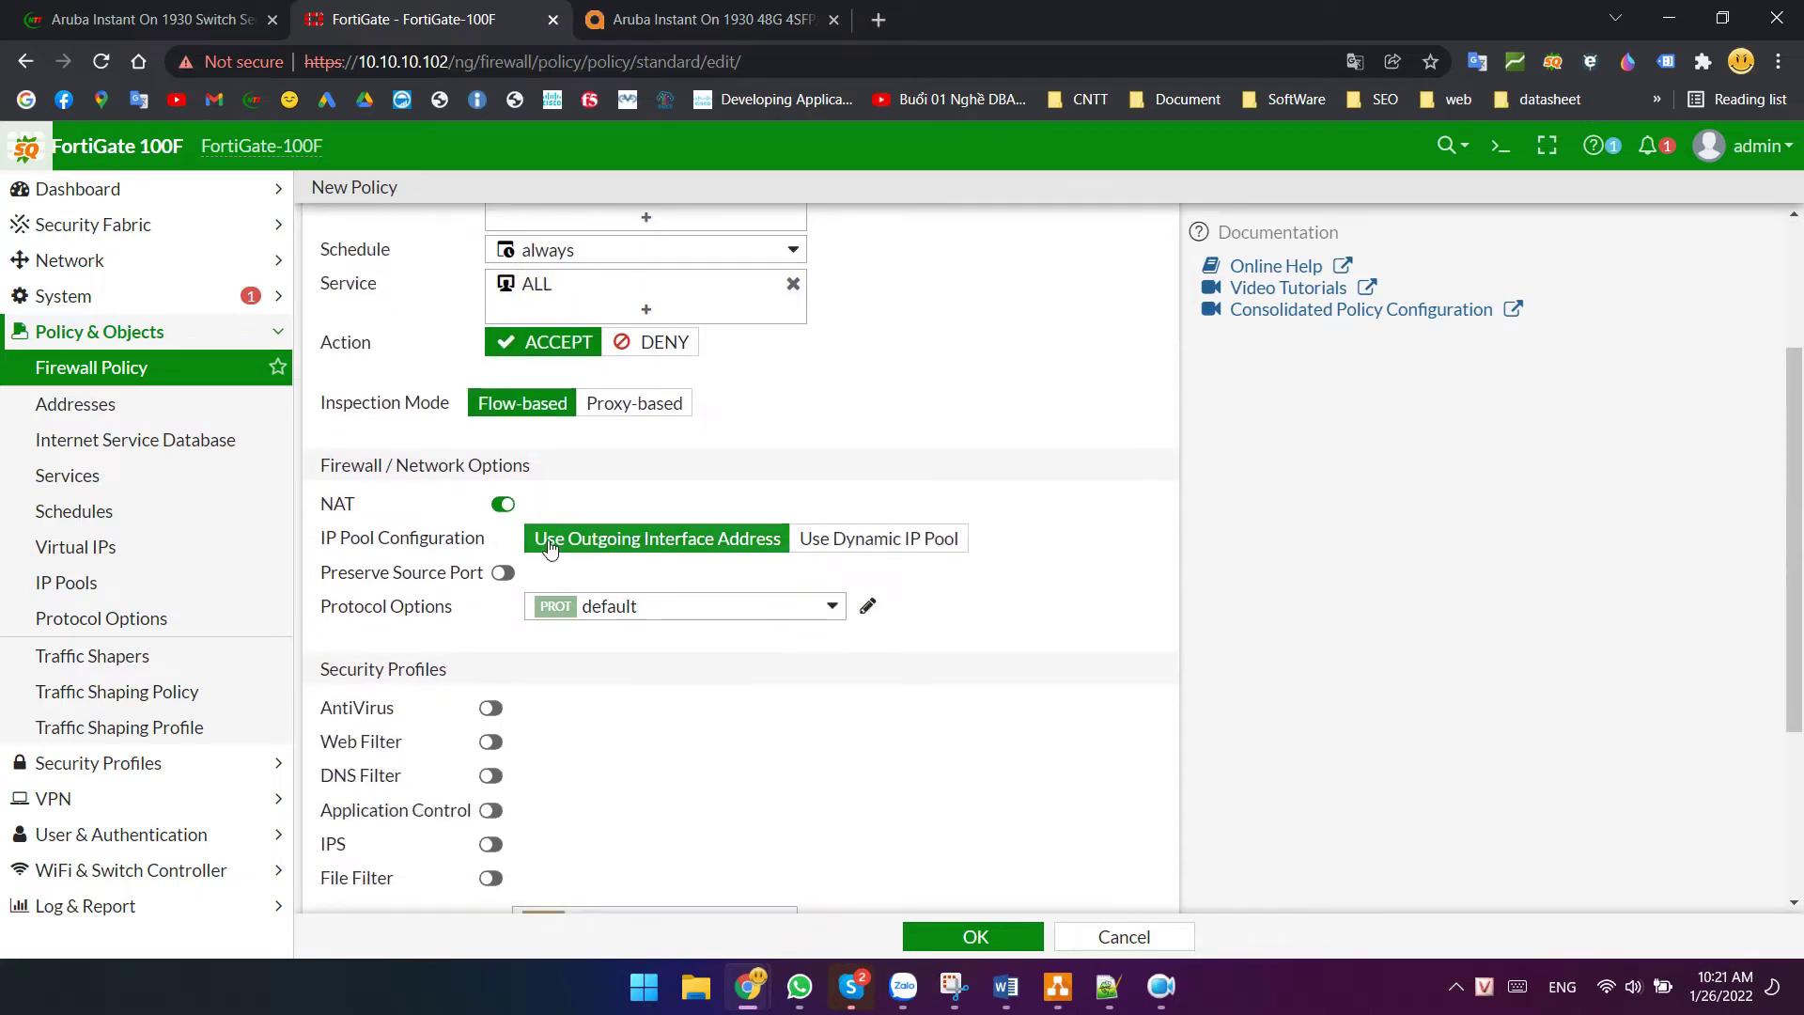
pyautogui.click(502, 501)
pyautogui.scroll(3, 978, 853)
pyautogui.click(979, 934)
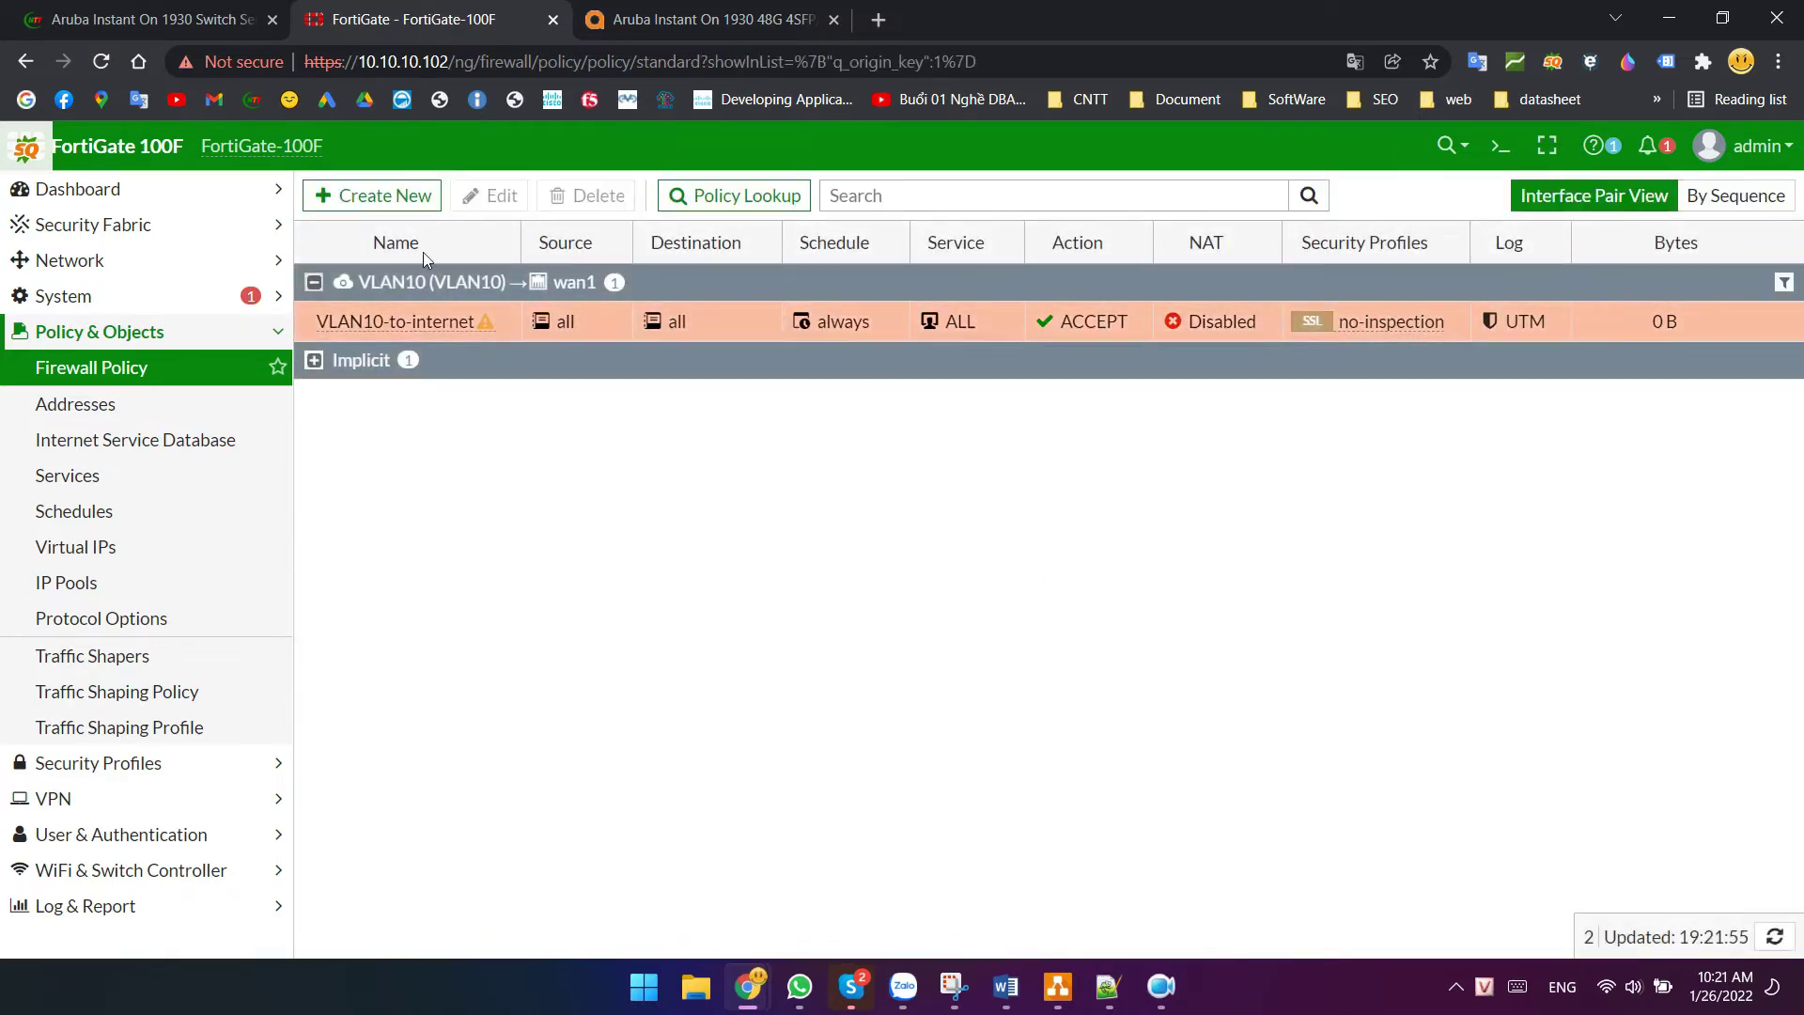
pyautogui.click(374, 196)
# - Name the policy VLAN11-to-Internet, from VLAN11 to wan1, with all source and destination addresses
pyautogui.click(570, 263)
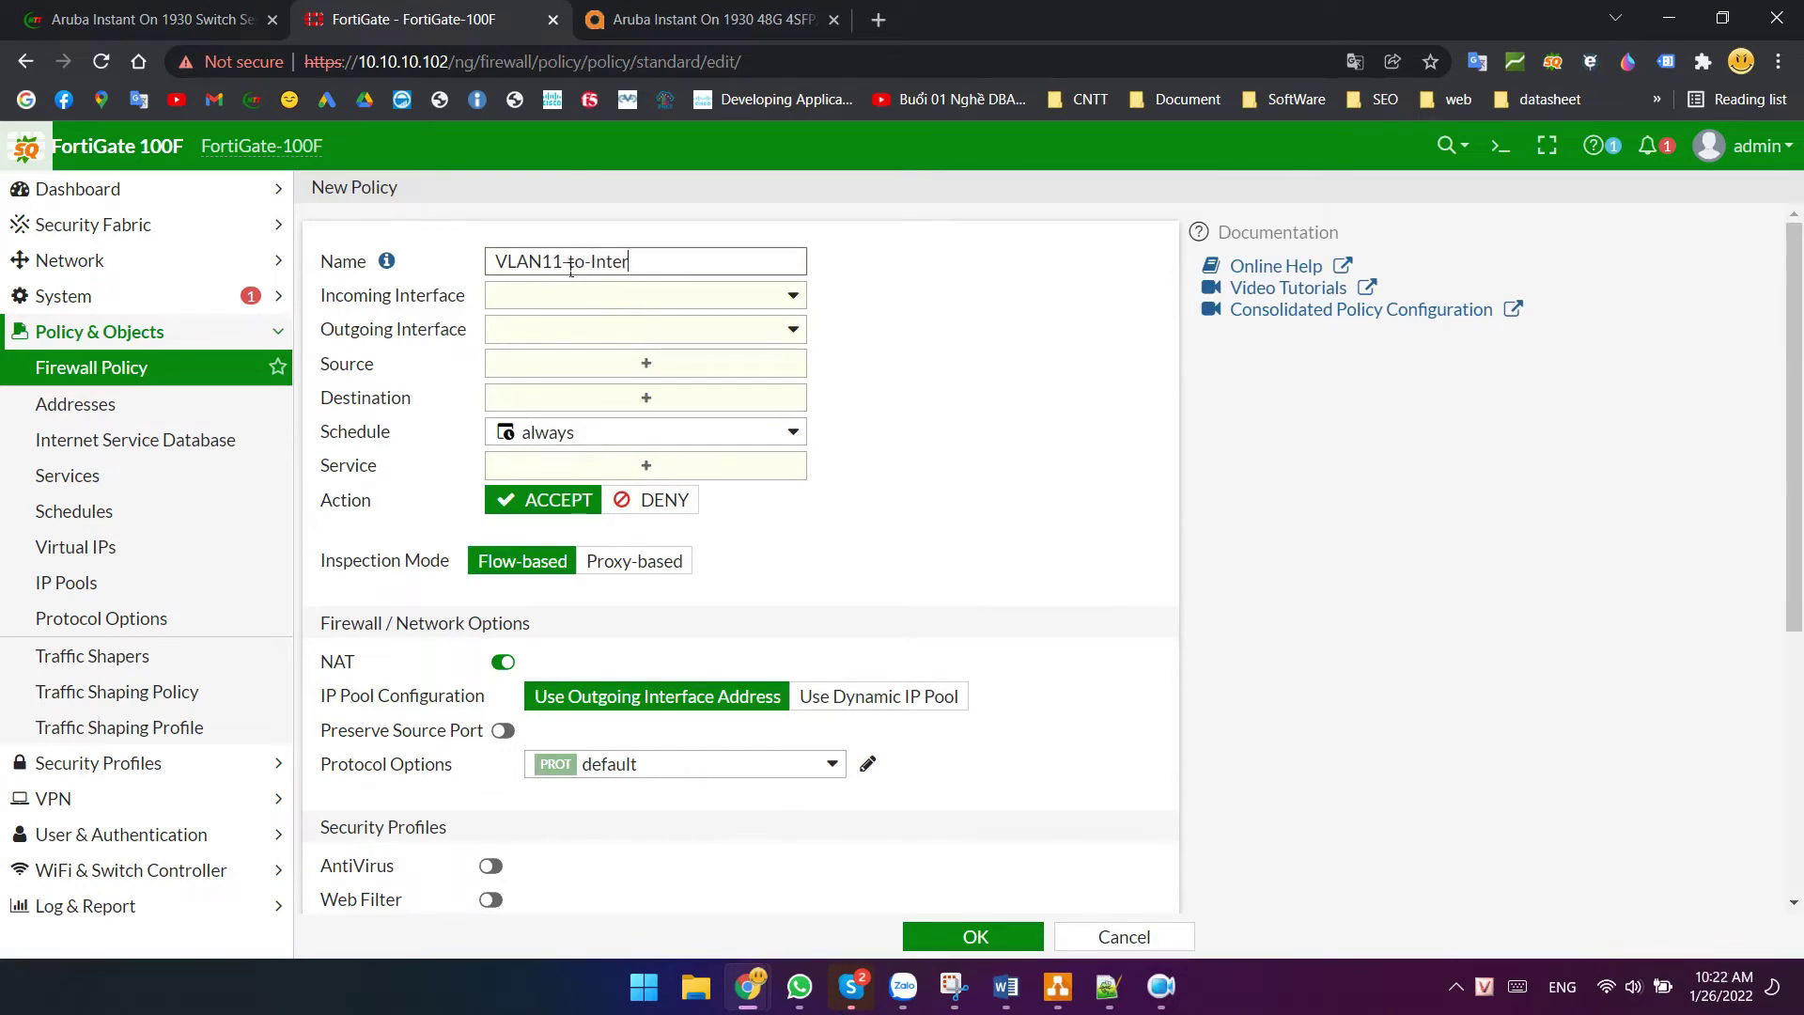
pyautogui.click(588, 294)
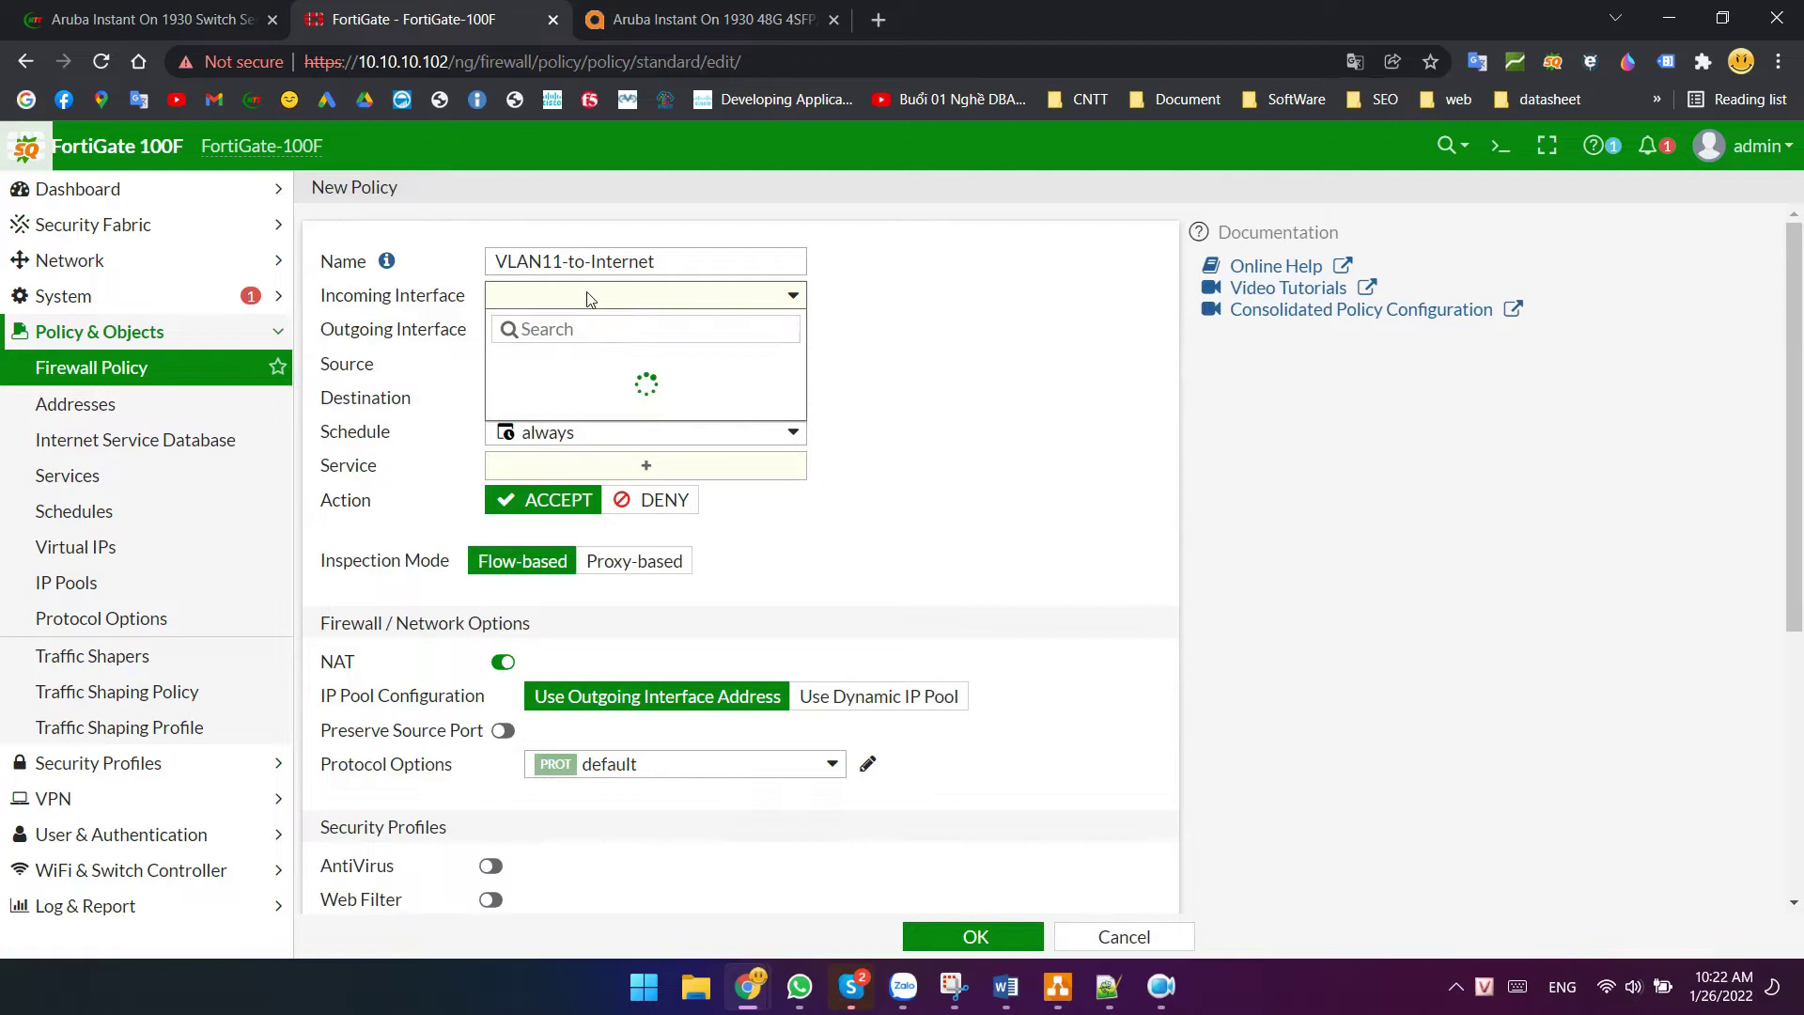
pyautogui.click(583, 570)
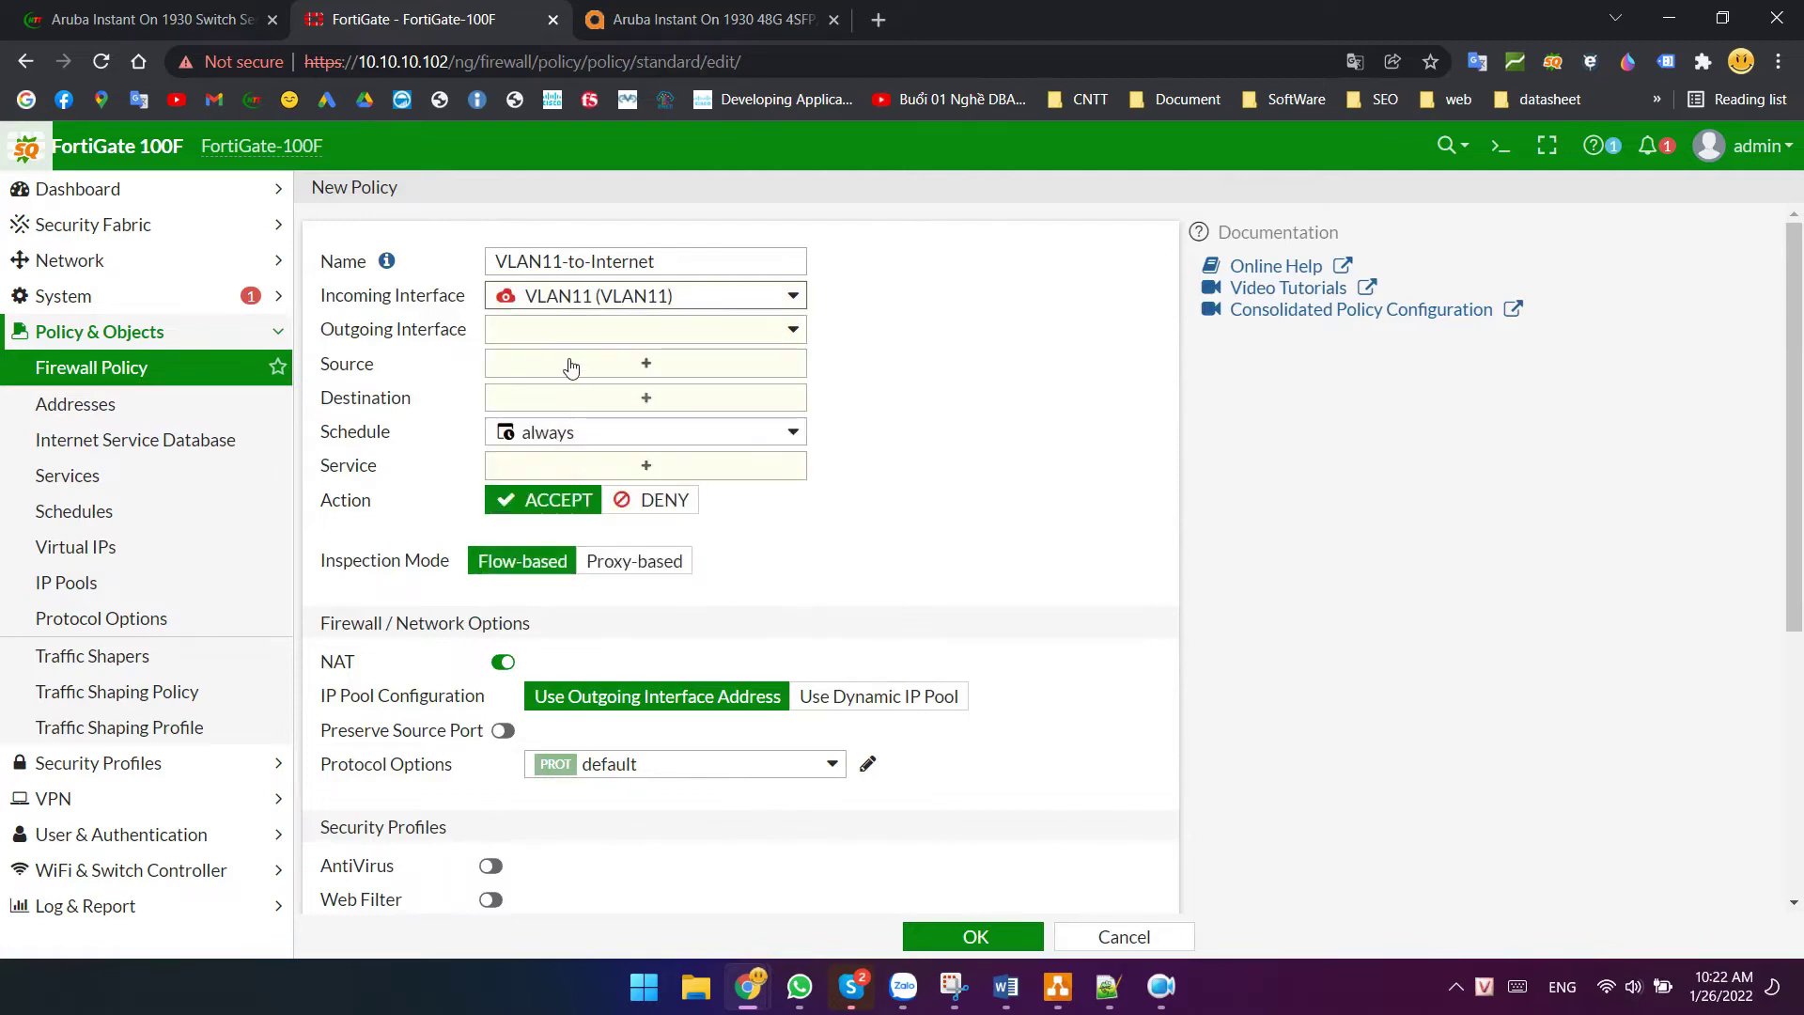
pyautogui.click(571, 330)
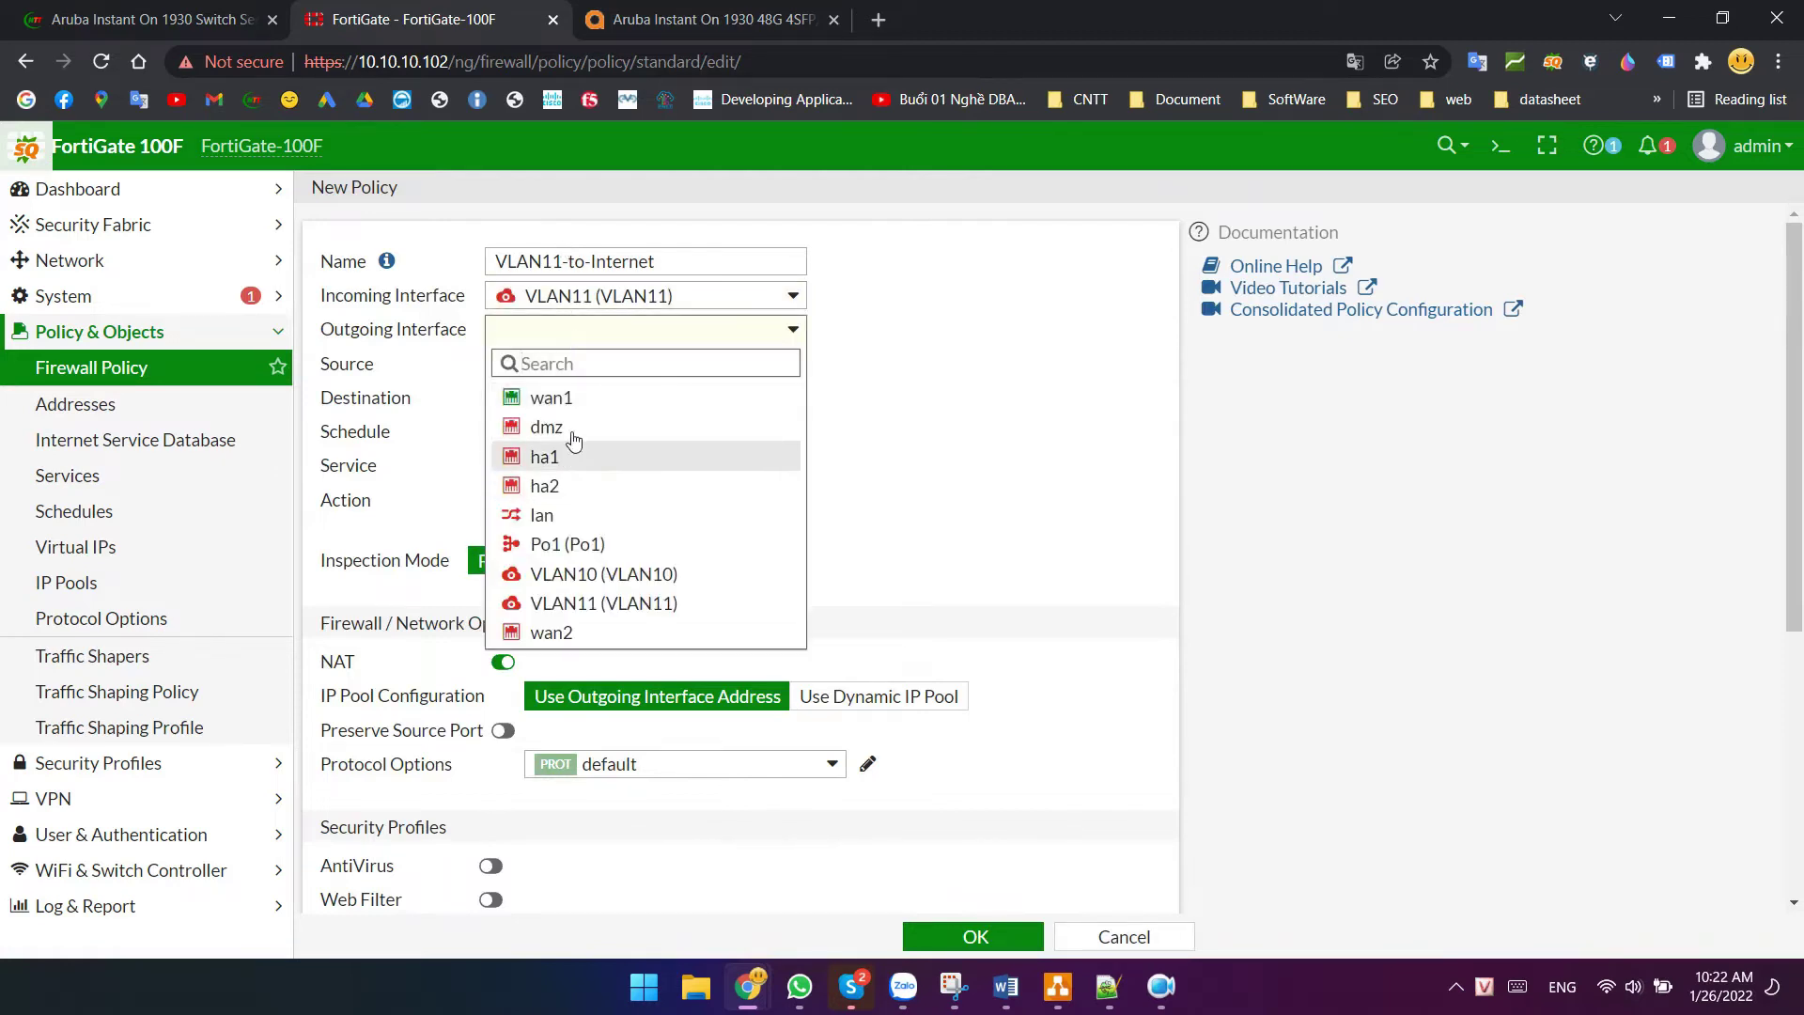
pyautogui.click(575, 395)
pyautogui.click(603, 368)
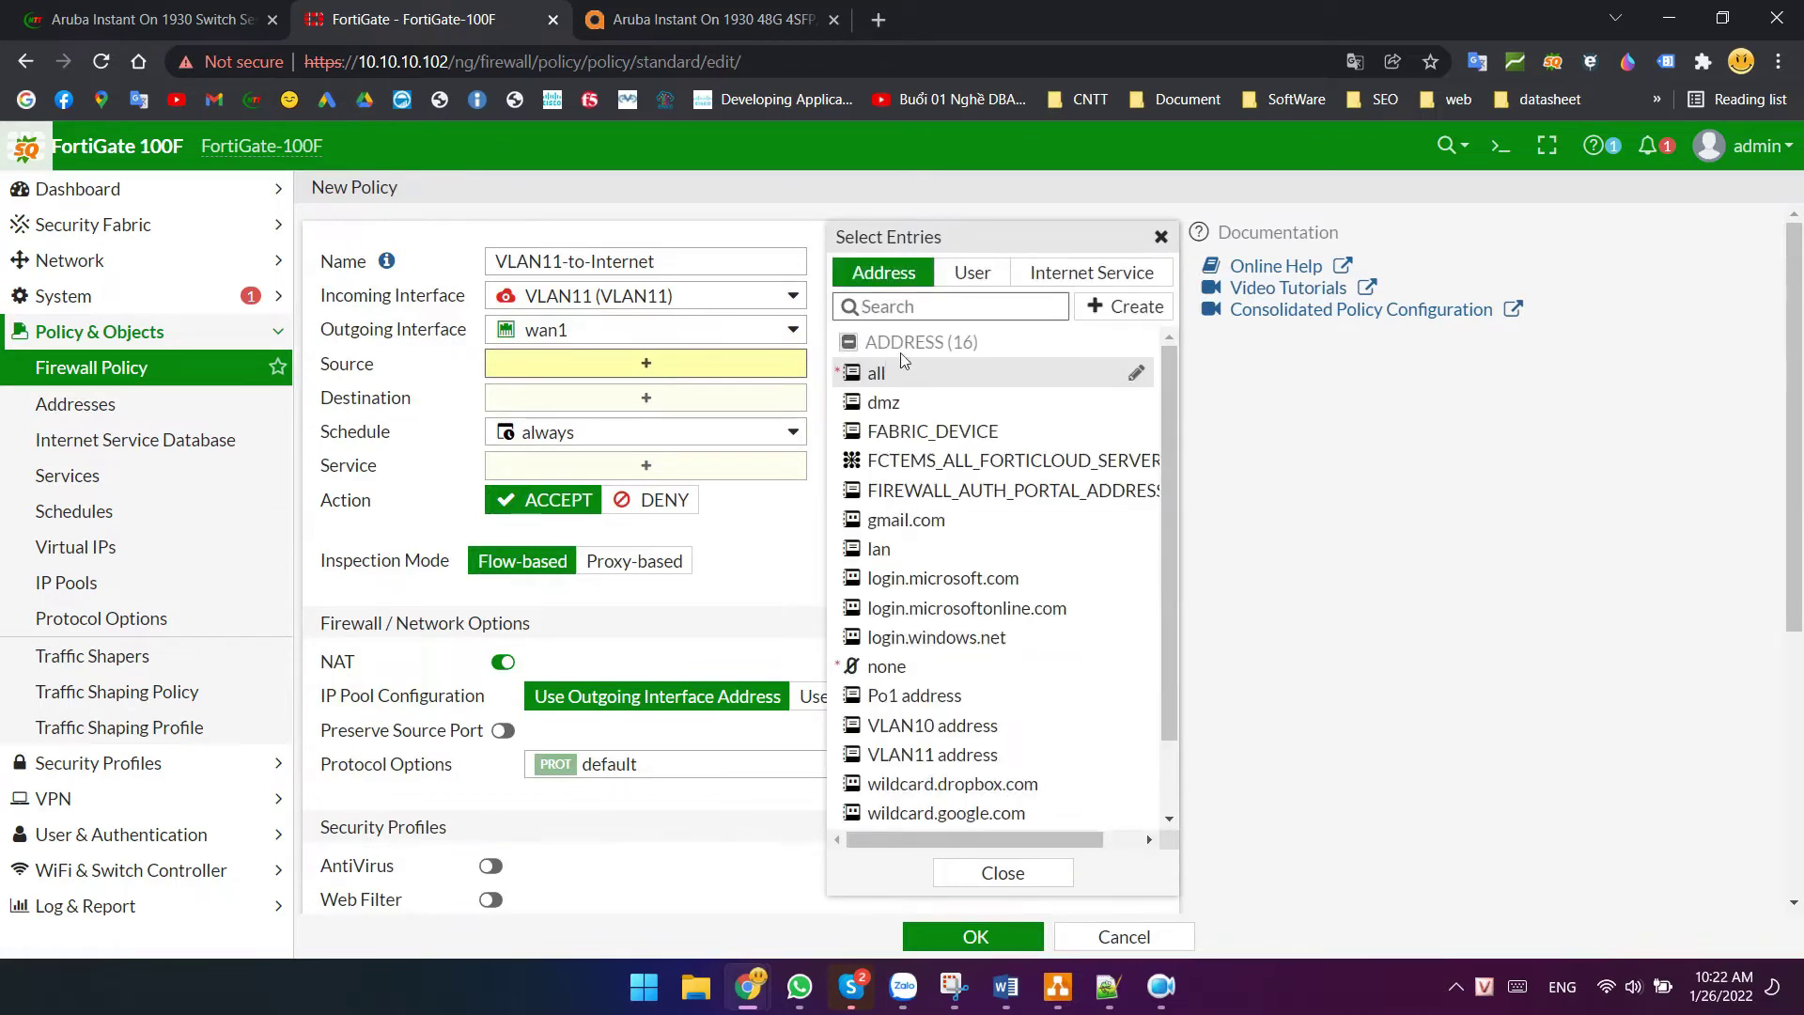
pyautogui.click(893, 375)
pyautogui.click(632, 425)
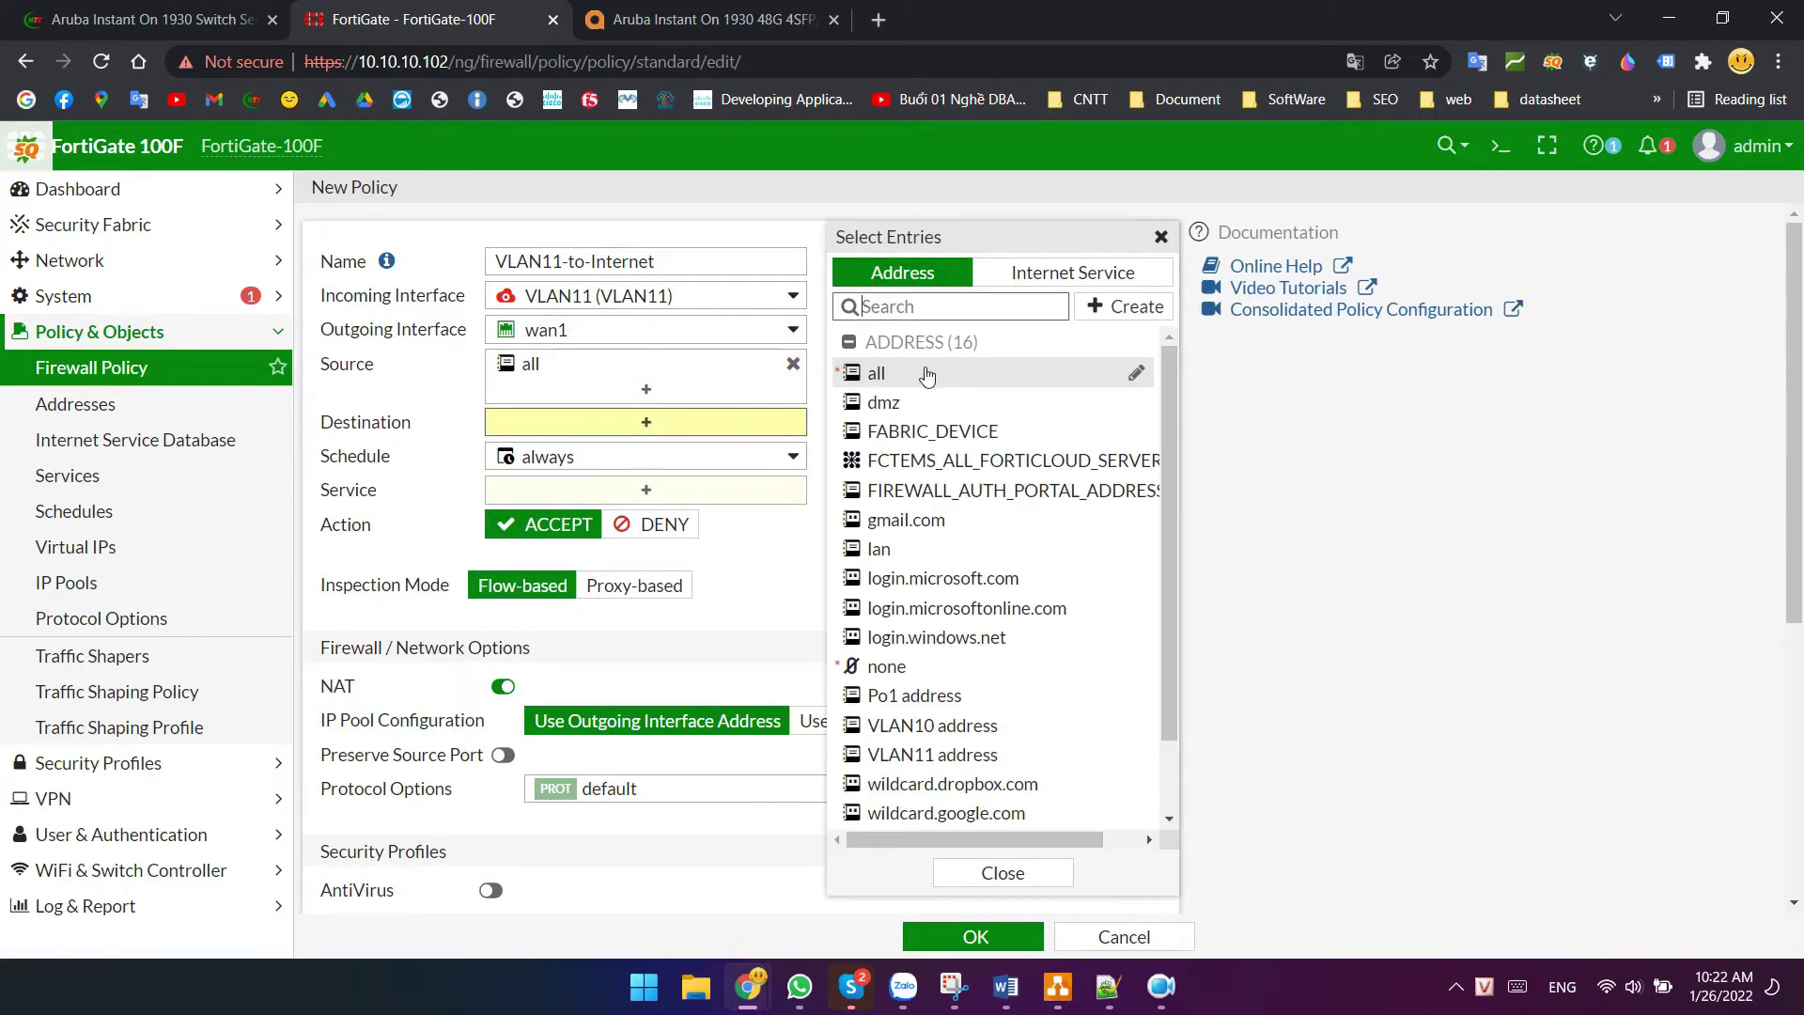
pyautogui.click(926, 374)
# - Allow ALL services, disable NAT and save the VLAN11-to-Internet policy
pyautogui.click(642, 520)
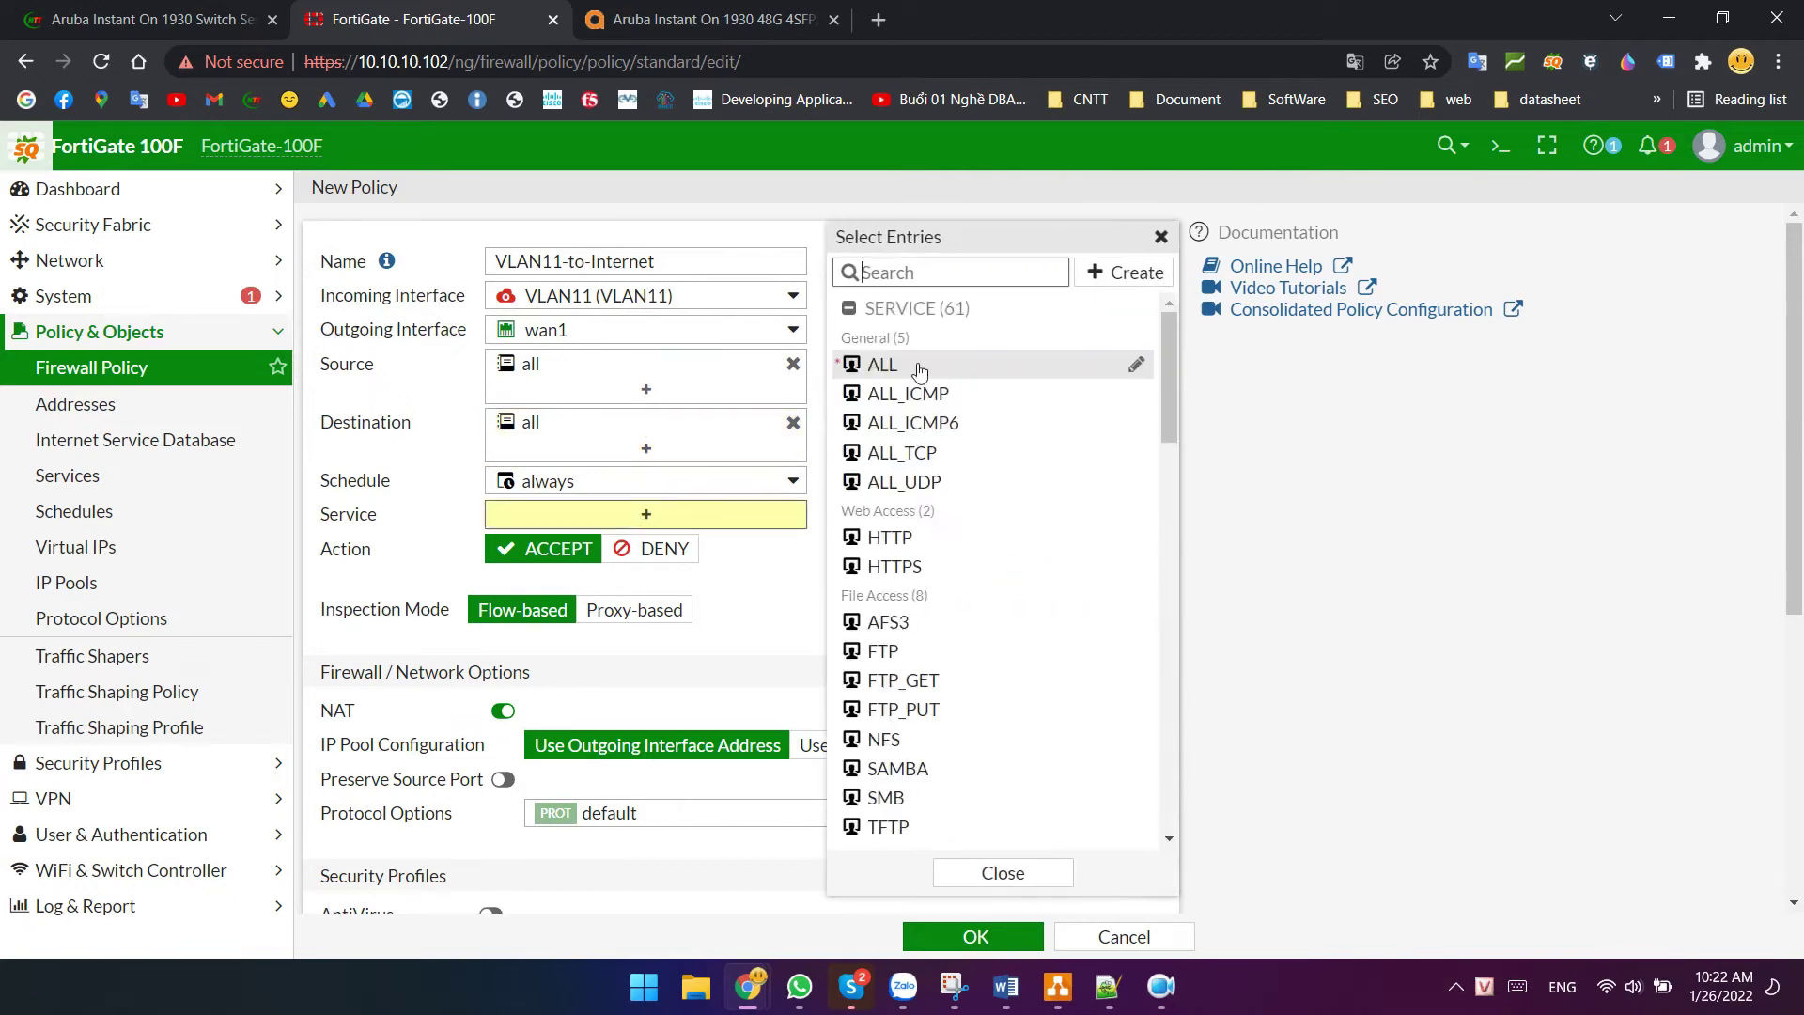
pyautogui.click(926, 368)
pyautogui.click(738, 669)
pyautogui.click(502, 735)
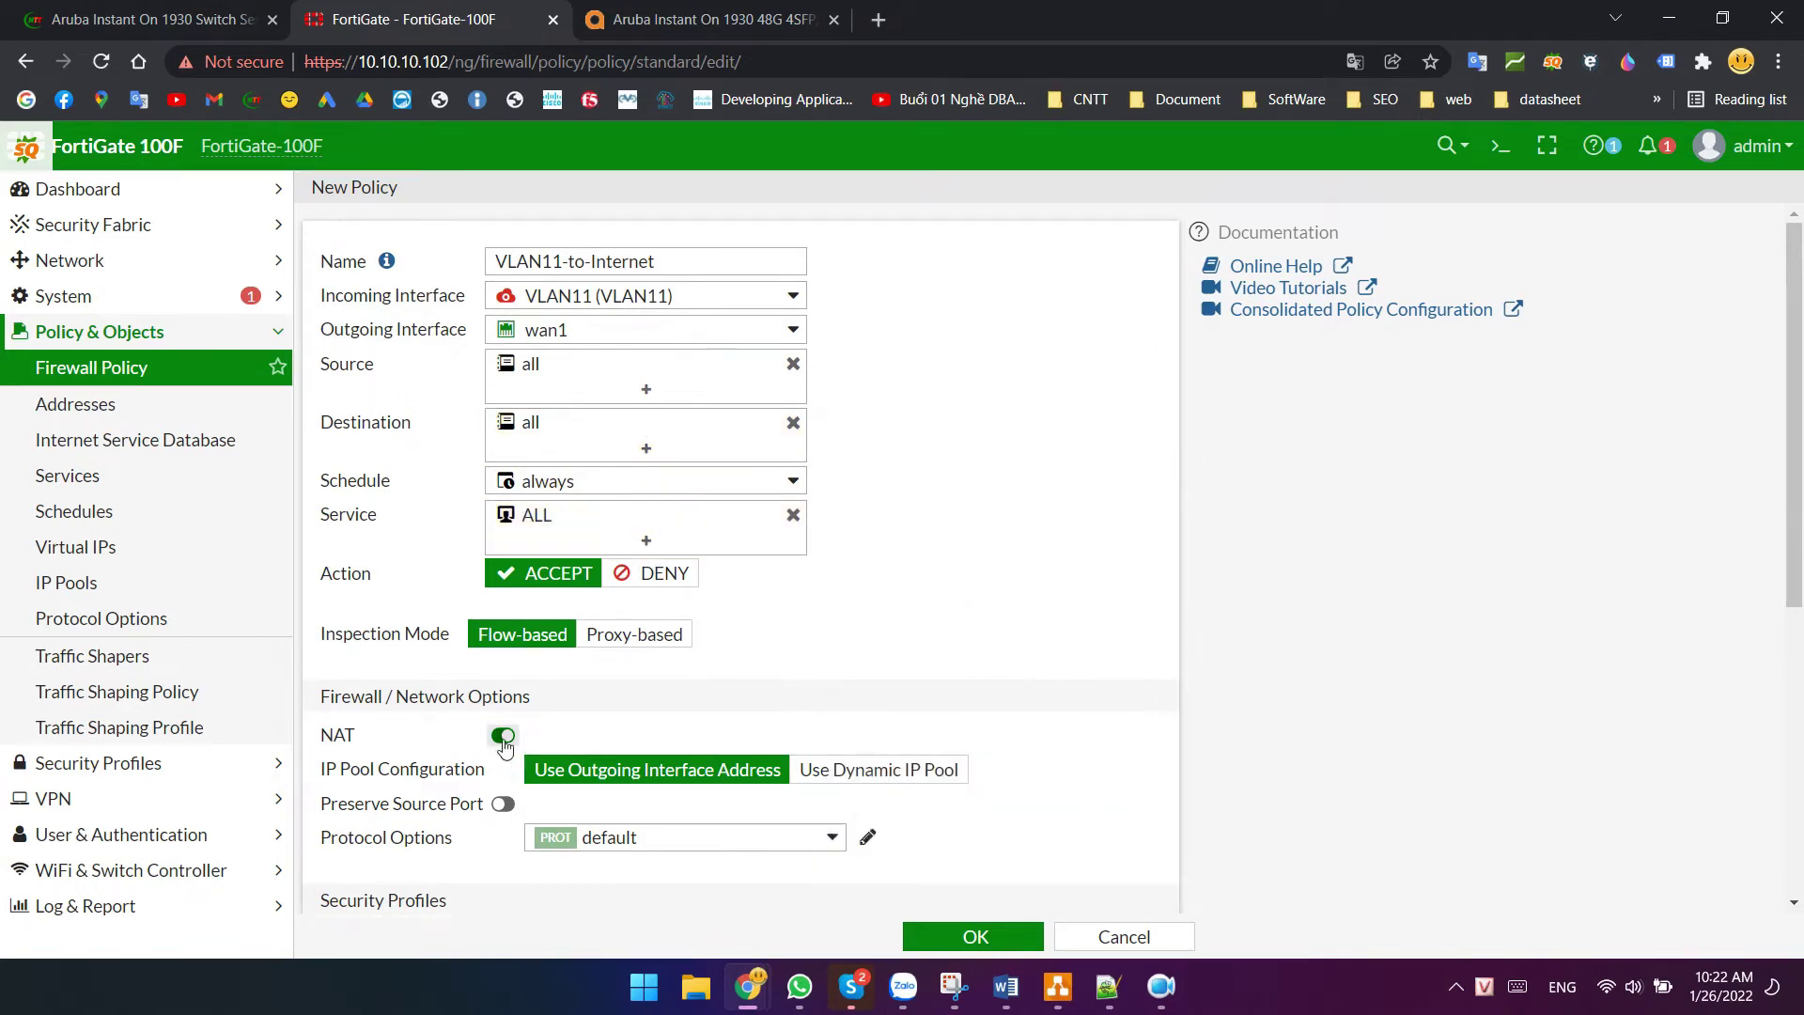
pyautogui.scroll(-2, 883, 790)
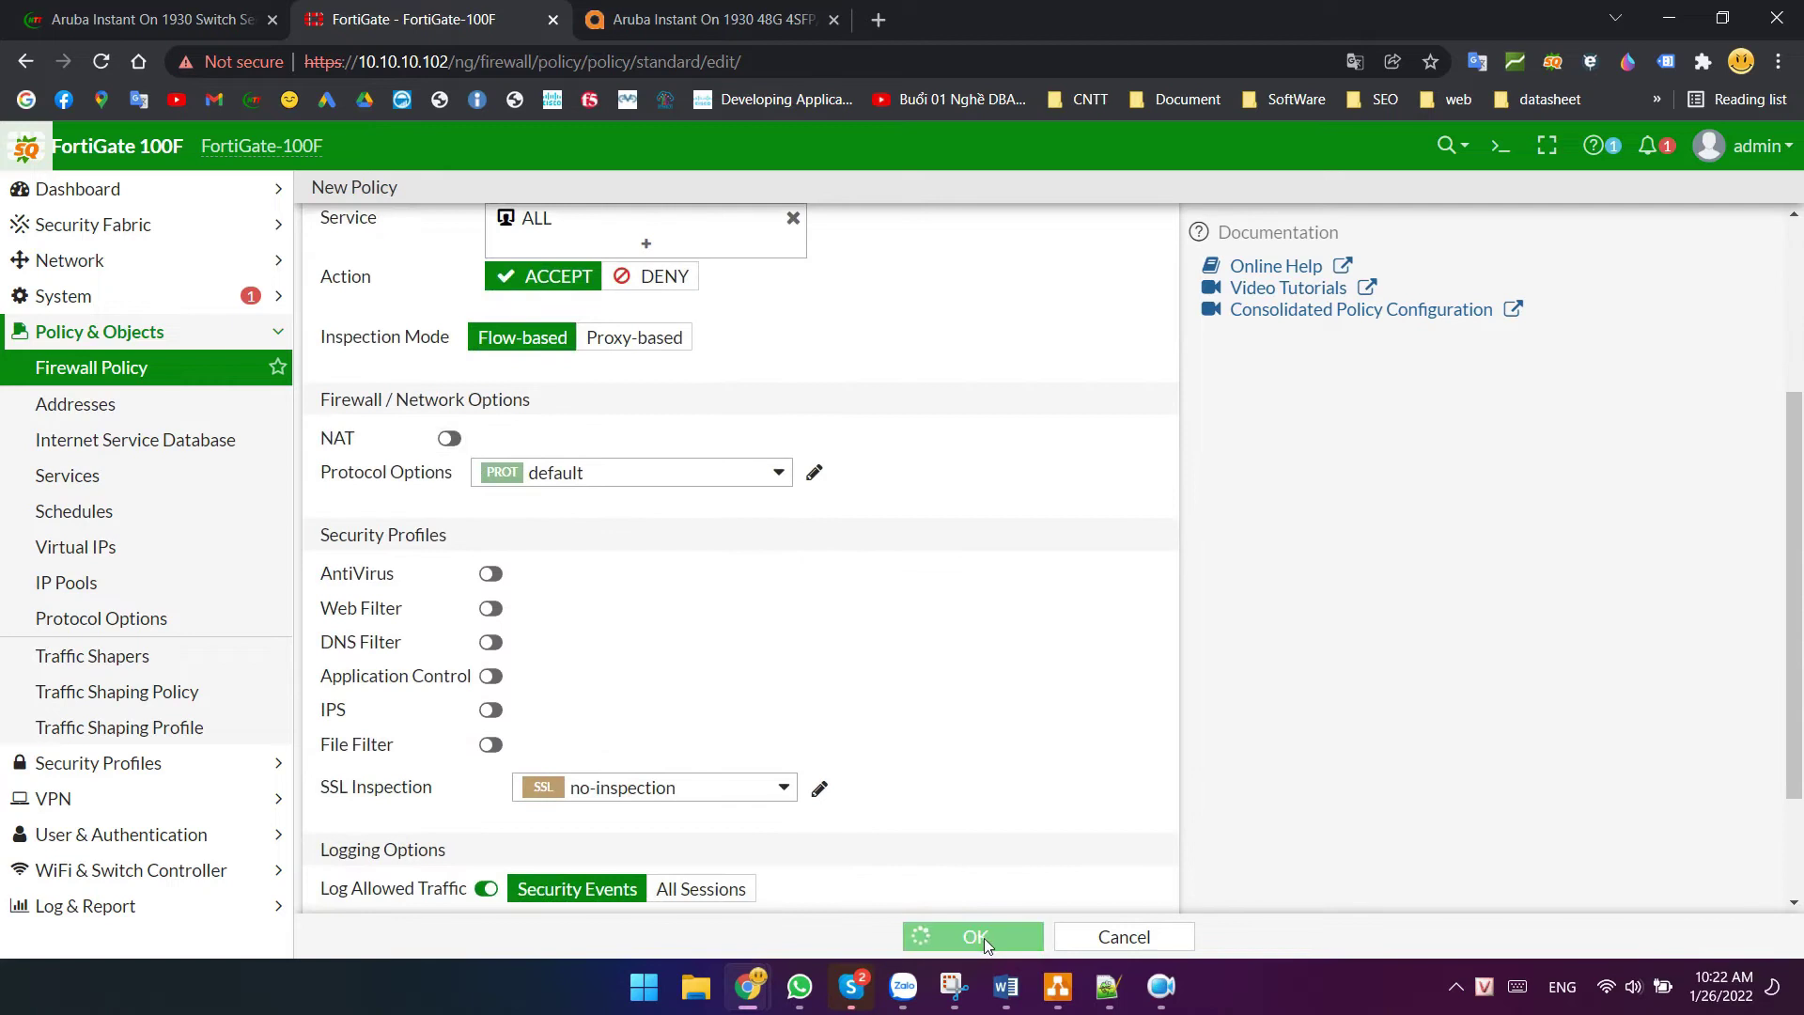
pyautogui.click(979, 936)
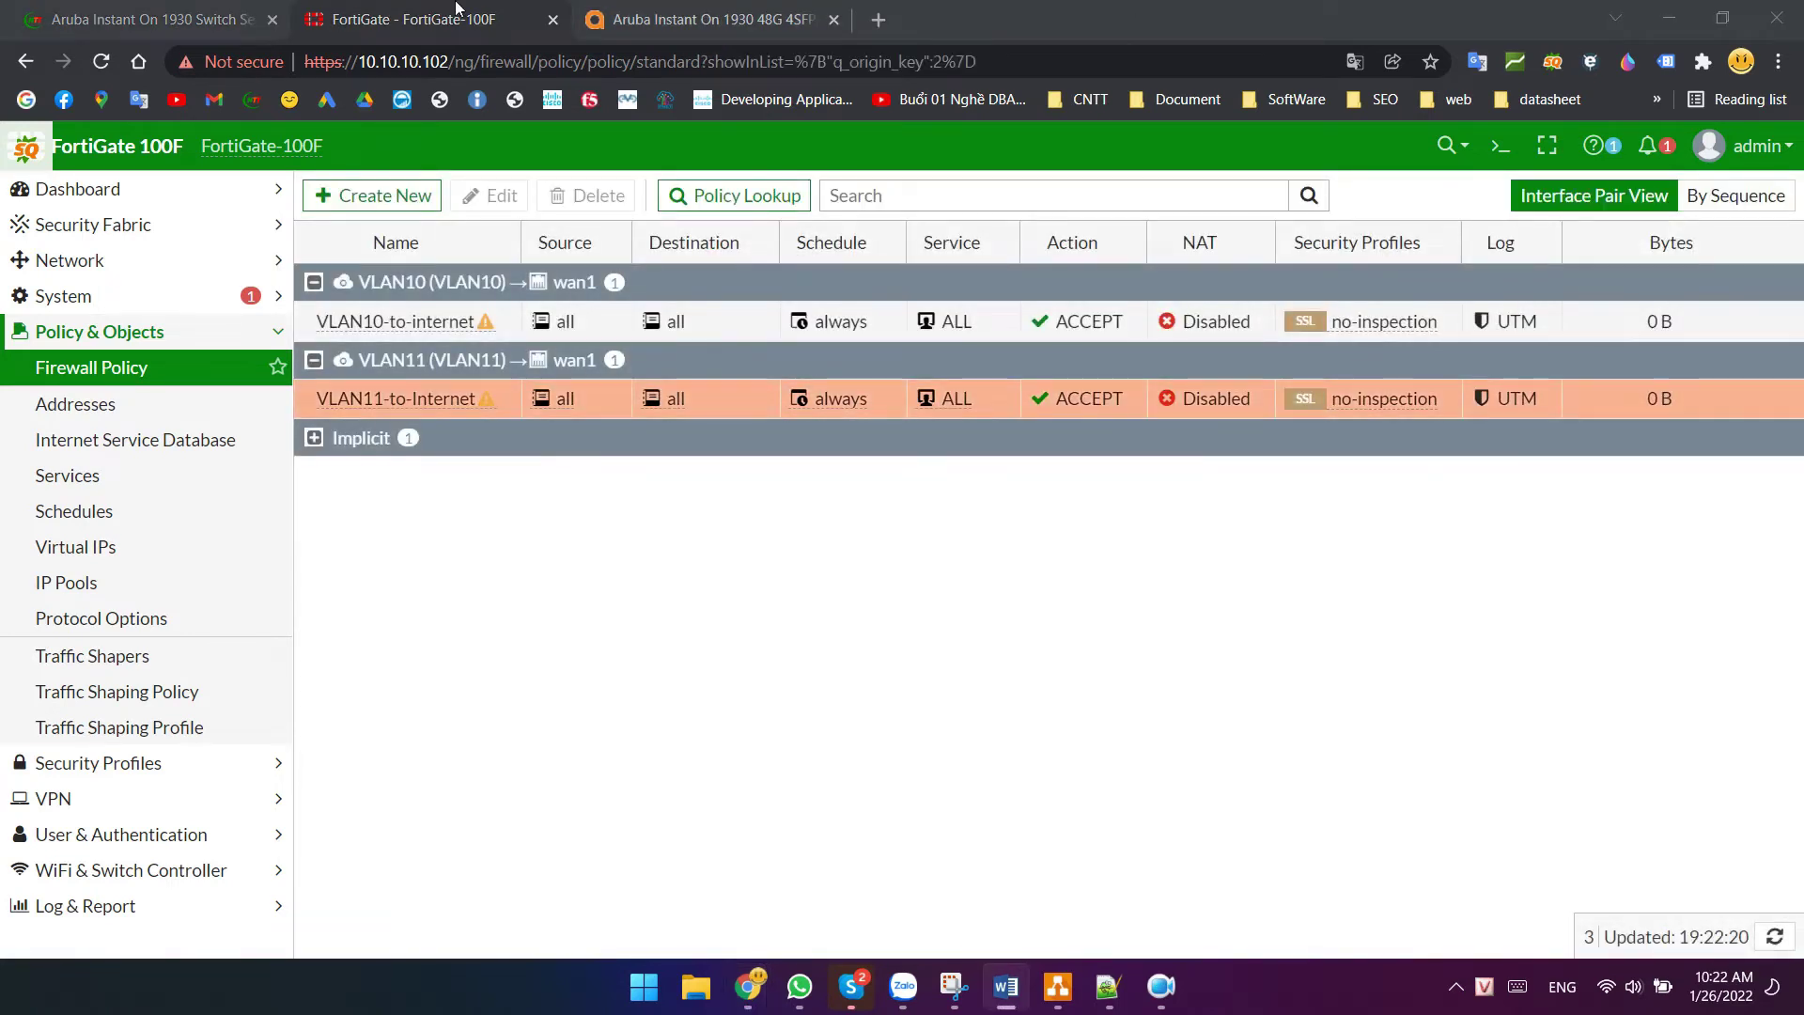
# - Create a new VLAN10-to-VLAN11 policy with incoming VLAN10 and outgoing VLAN11
pyautogui.click(358, 203)
pyautogui.click(532, 256)
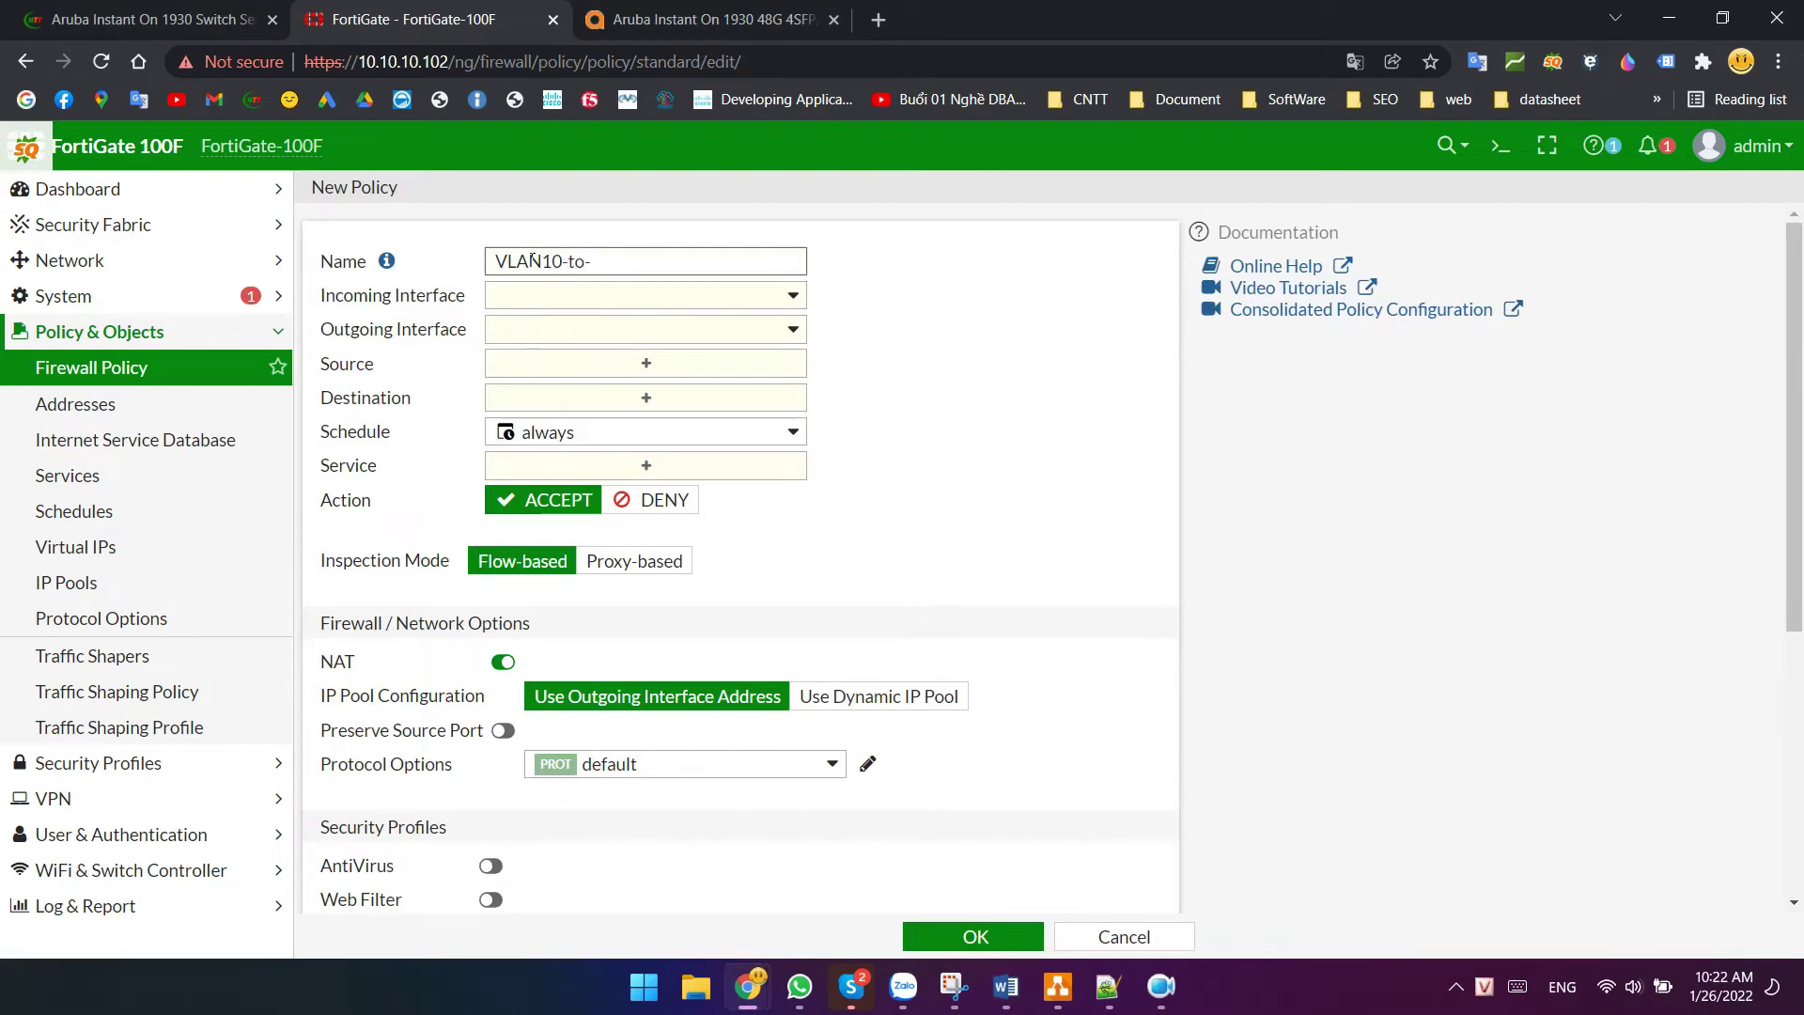
pyautogui.click(604, 298)
pyautogui.click(600, 535)
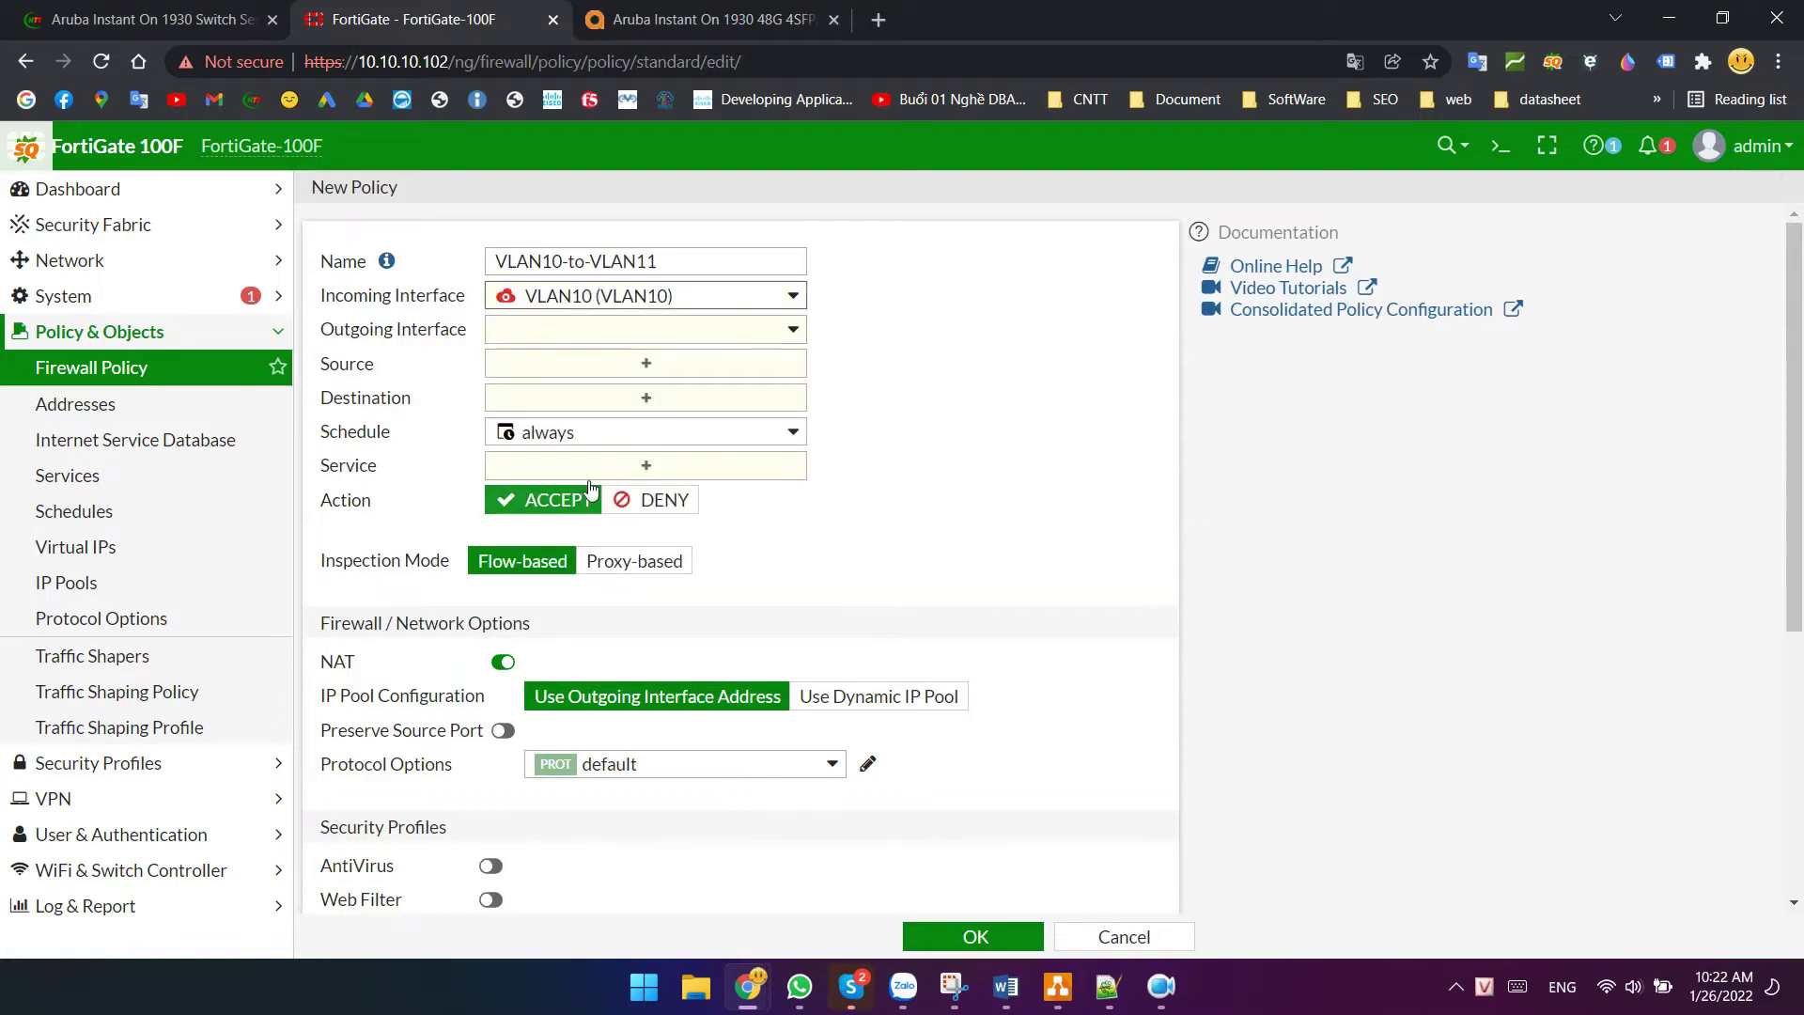
pyautogui.click(567, 330)
pyautogui.click(563, 601)
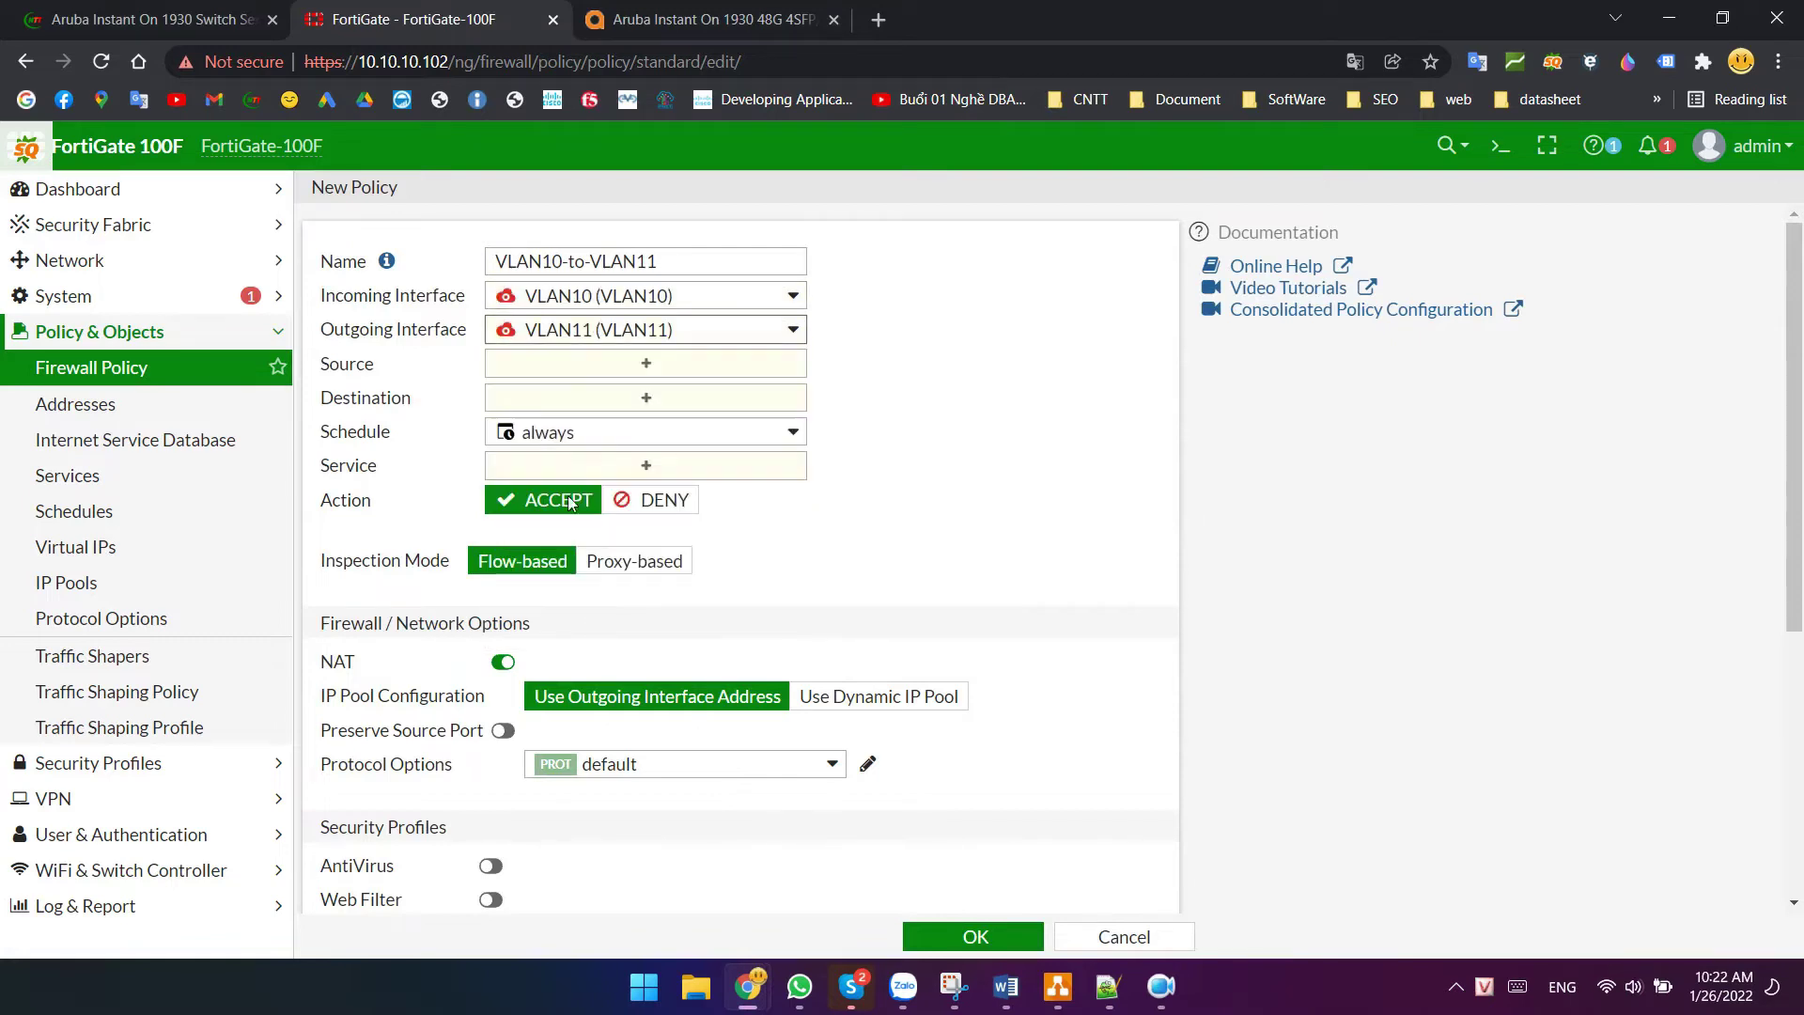
# - Set source VLAN10 address, destination VLAN11 address, ALL services, NAT off, and save
pyautogui.click(563, 367)
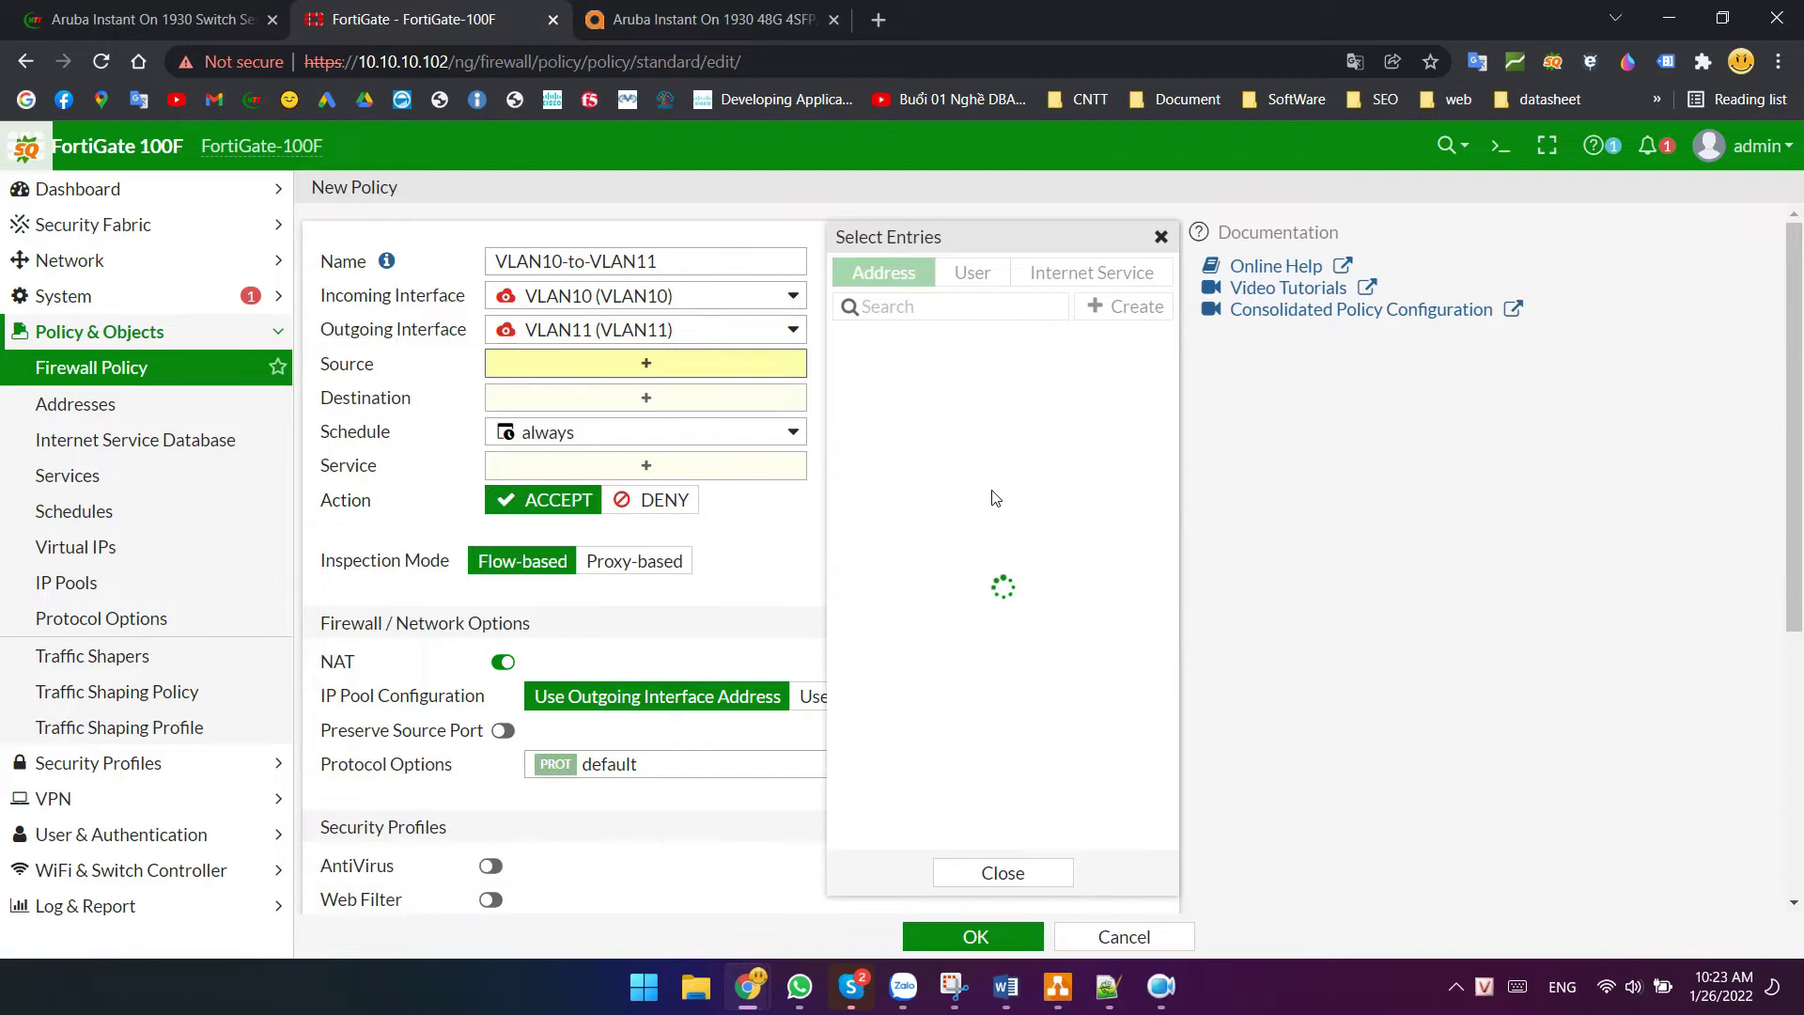
pyautogui.scroll(-1, 944, 610)
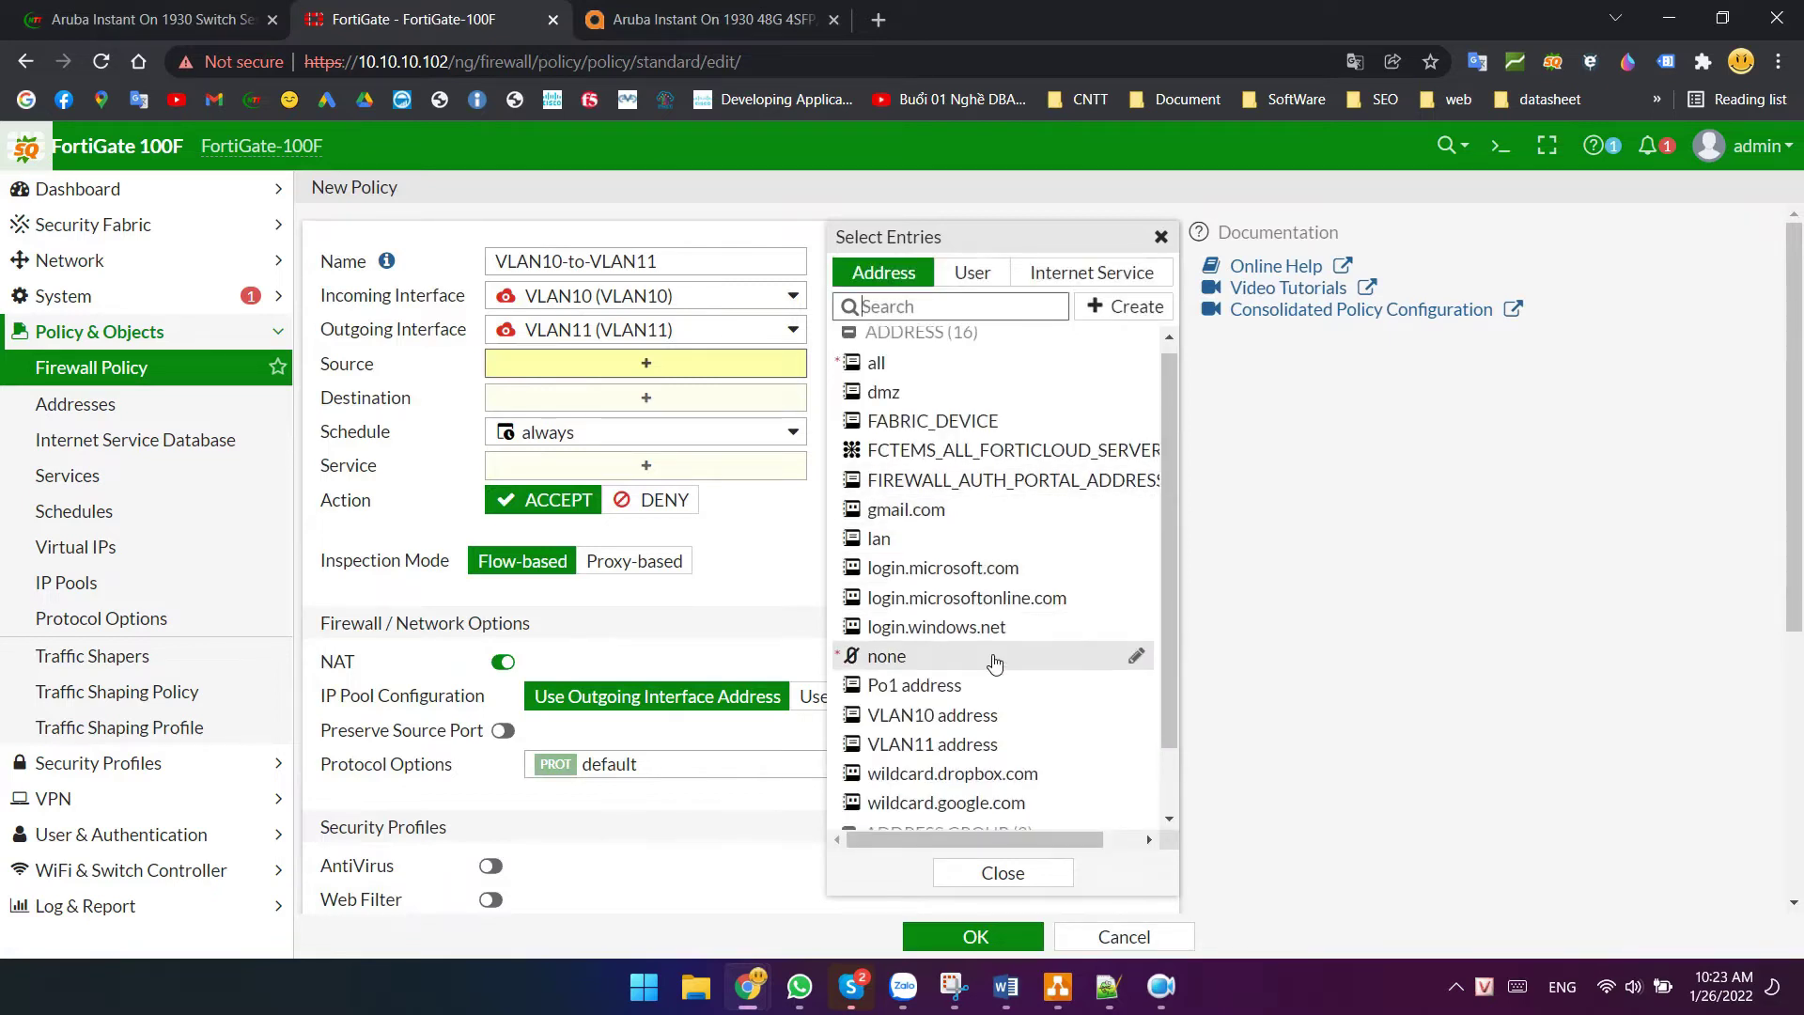
pyautogui.click(944, 637)
pyautogui.click(685, 418)
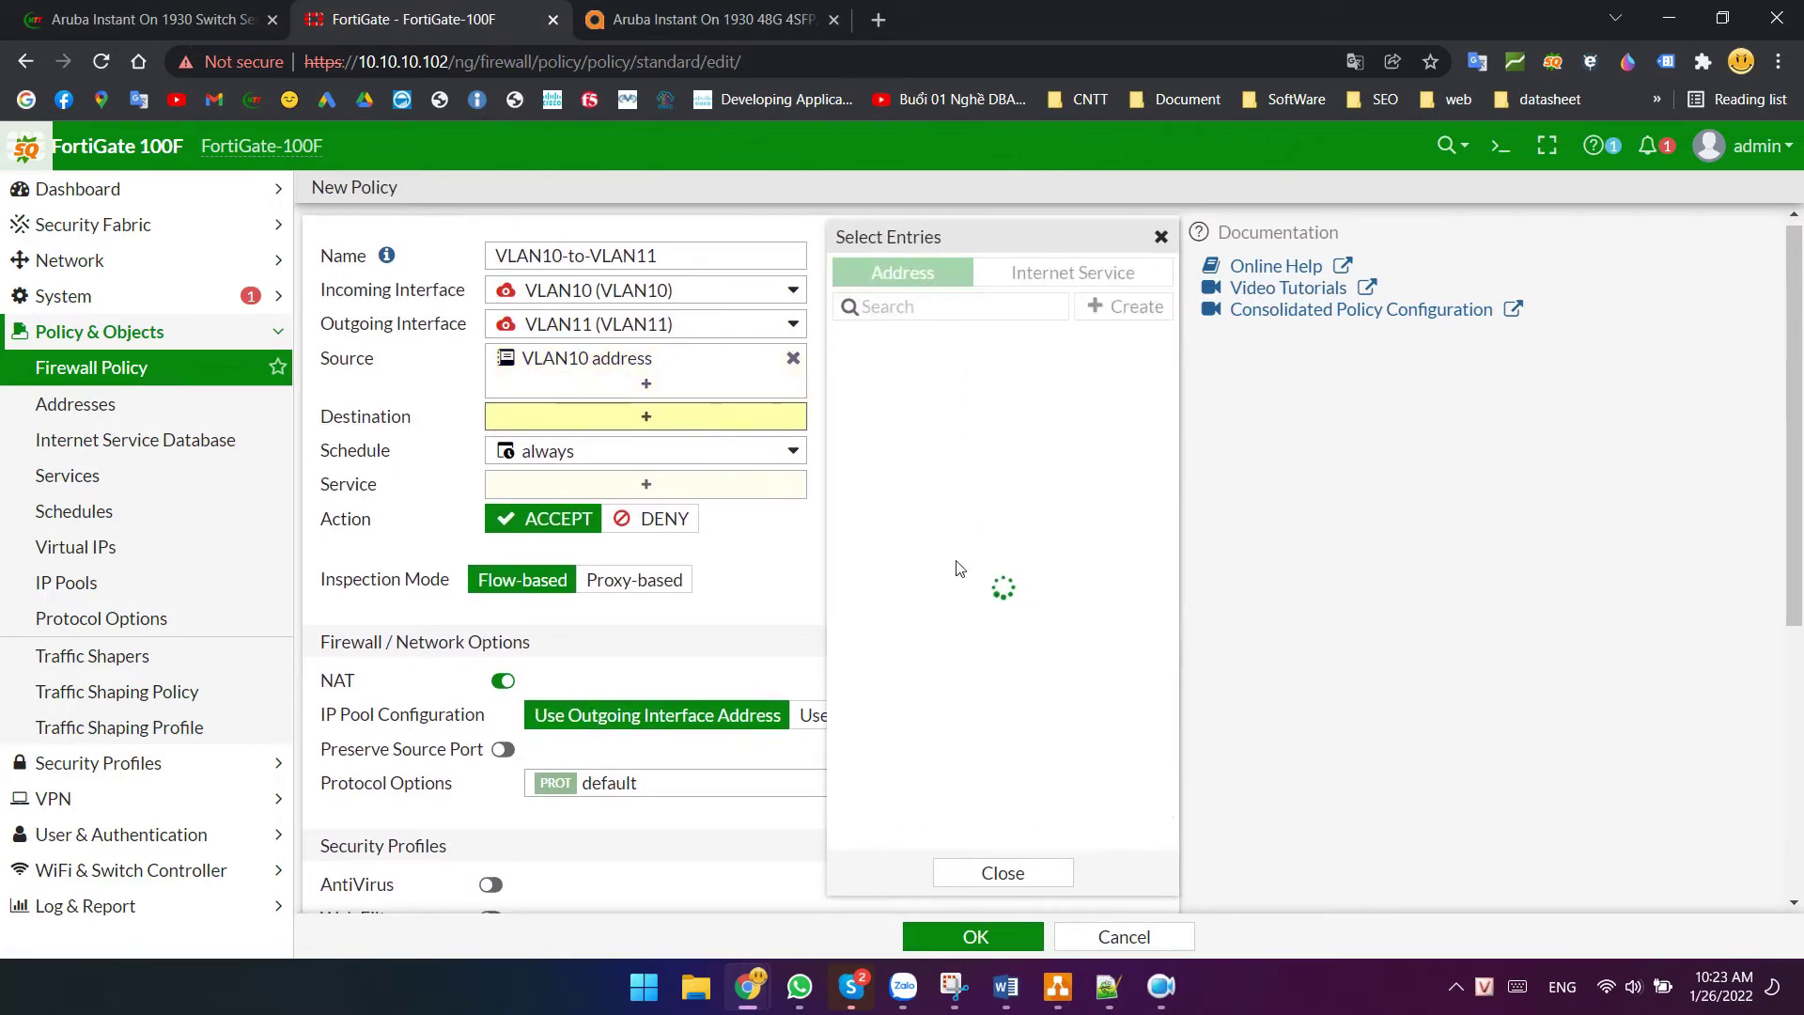
pyautogui.click(958, 754)
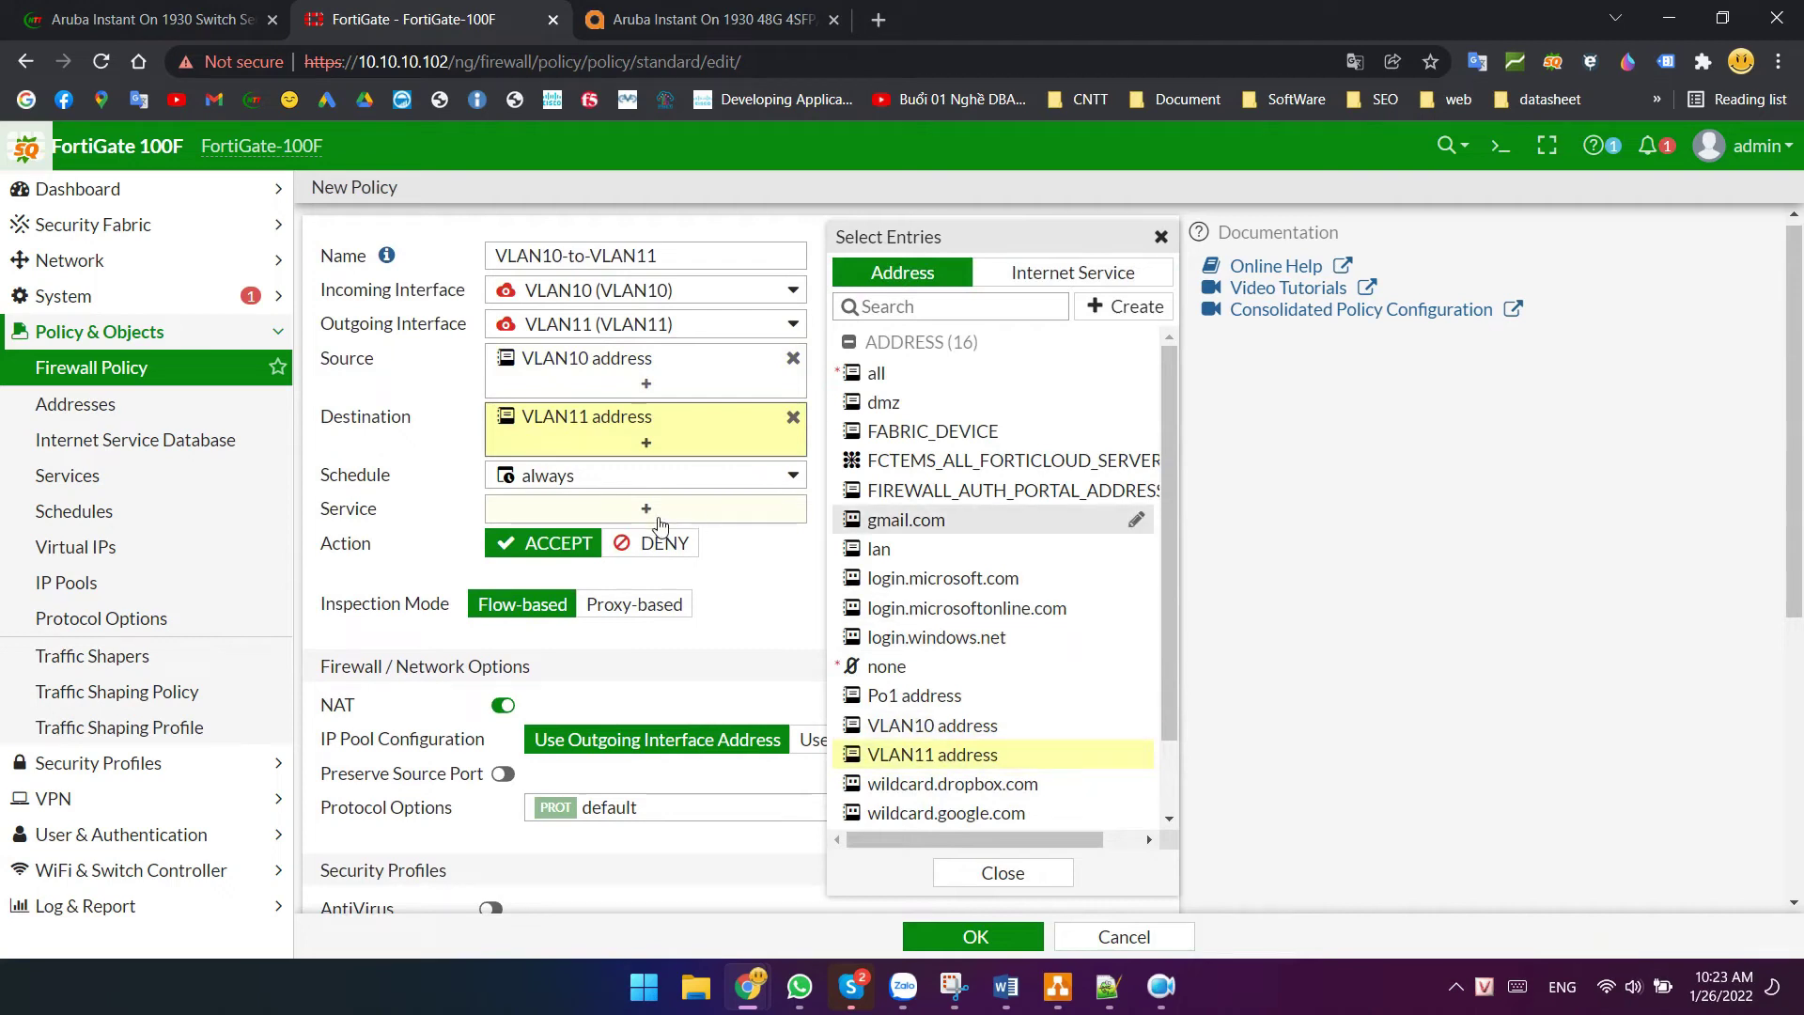
pyautogui.click(657, 516)
pyautogui.click(879, 365)
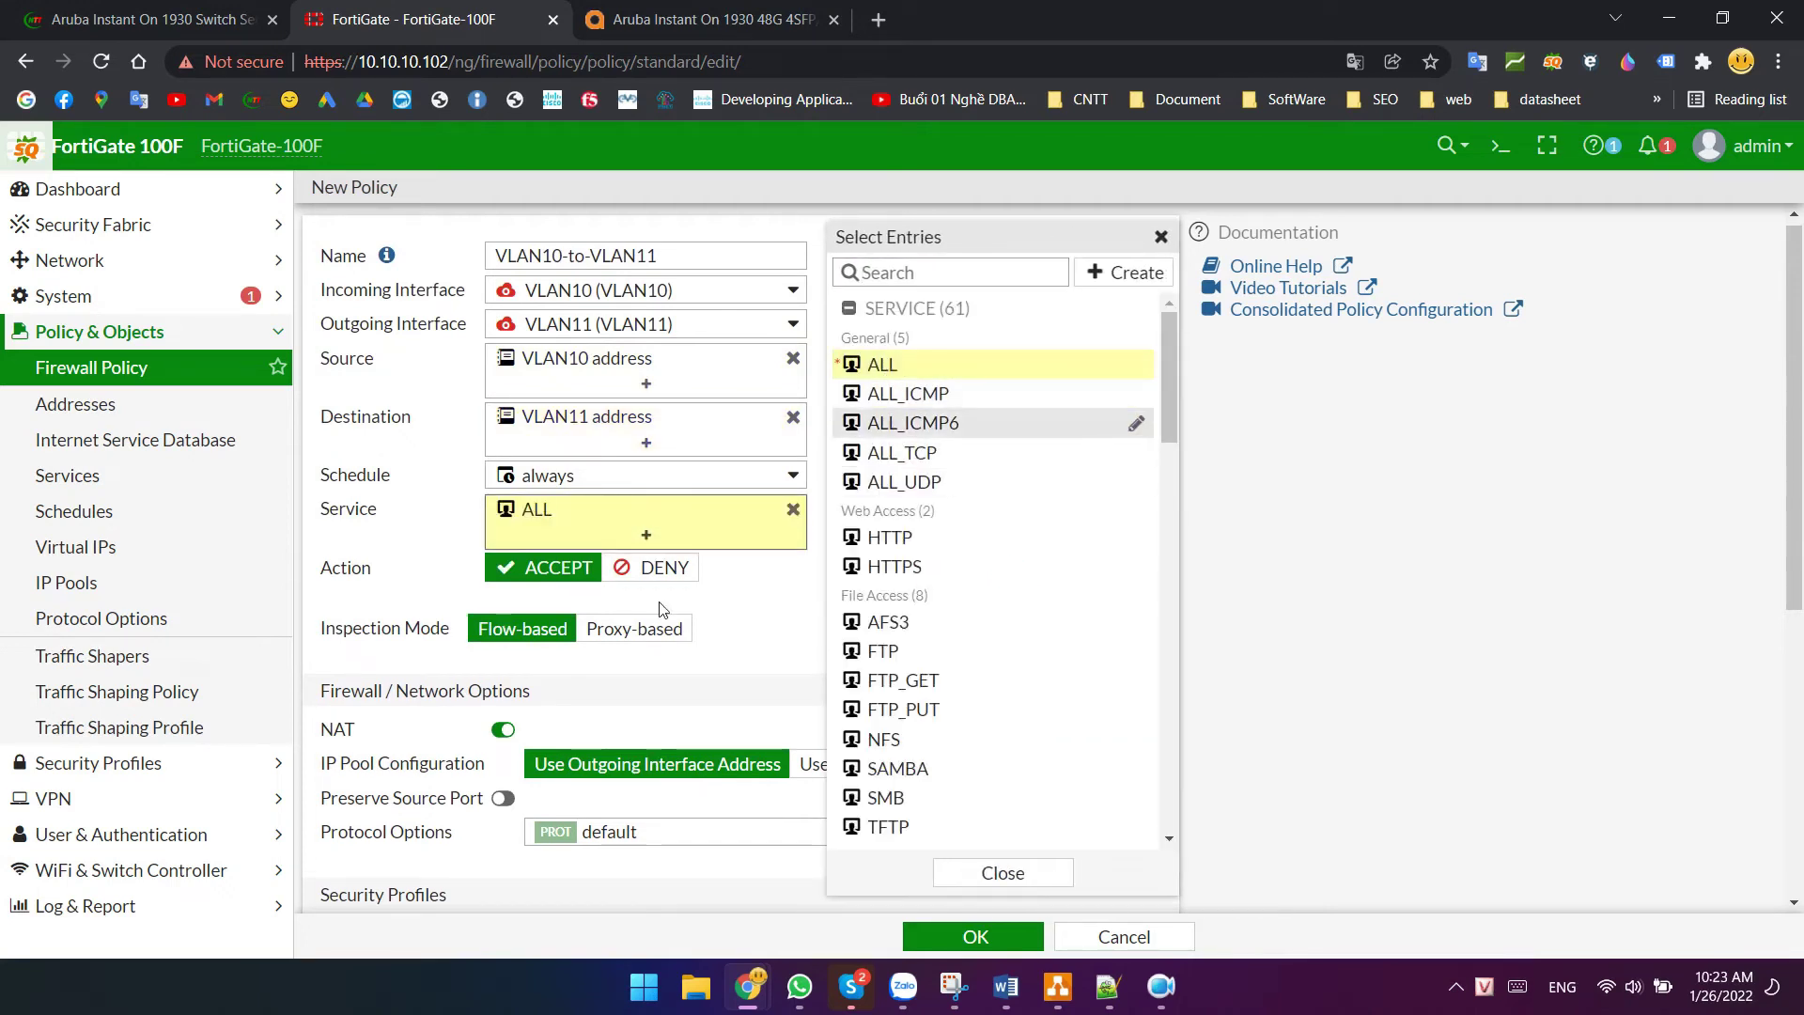
pyautogui.click(504, 731)
pyautogui.click(975, 937)
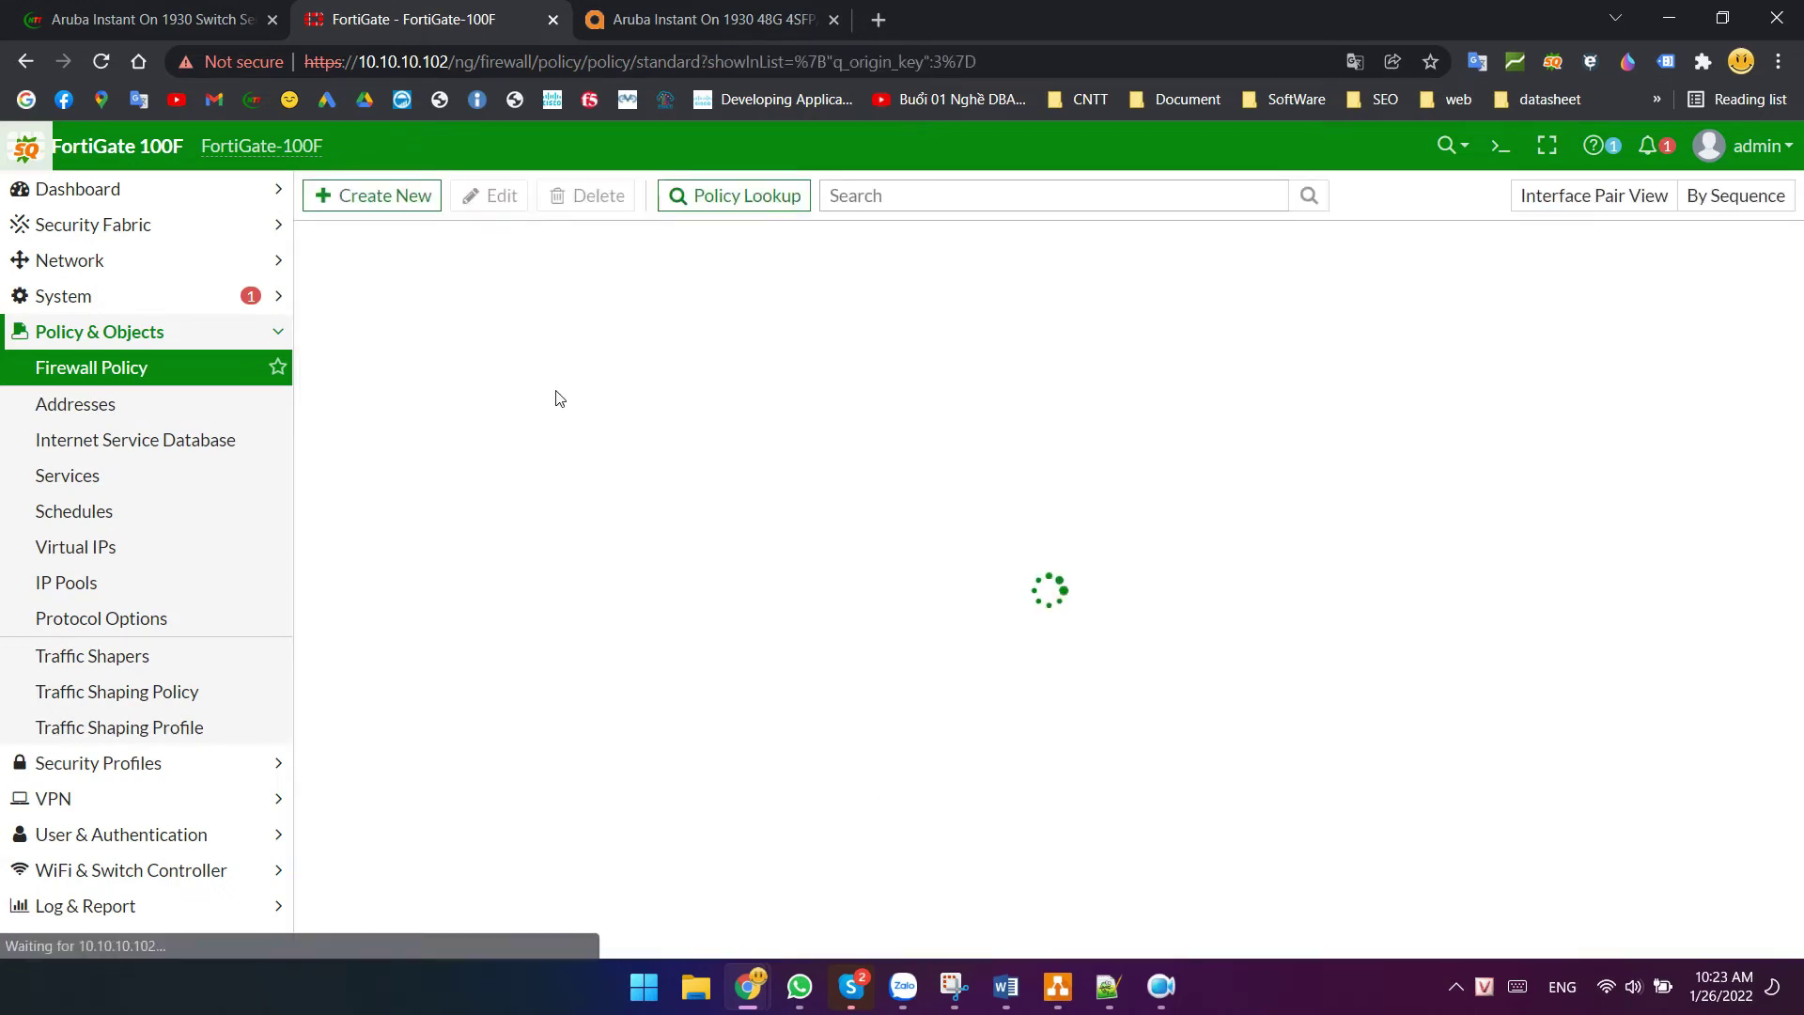
# - Create a new VLAN11-to-VLAN10 policy with incoming VLAN11 and outgoing VLAN10
pyautogui.click(371, 196)
pyautogui.click(538, 265)
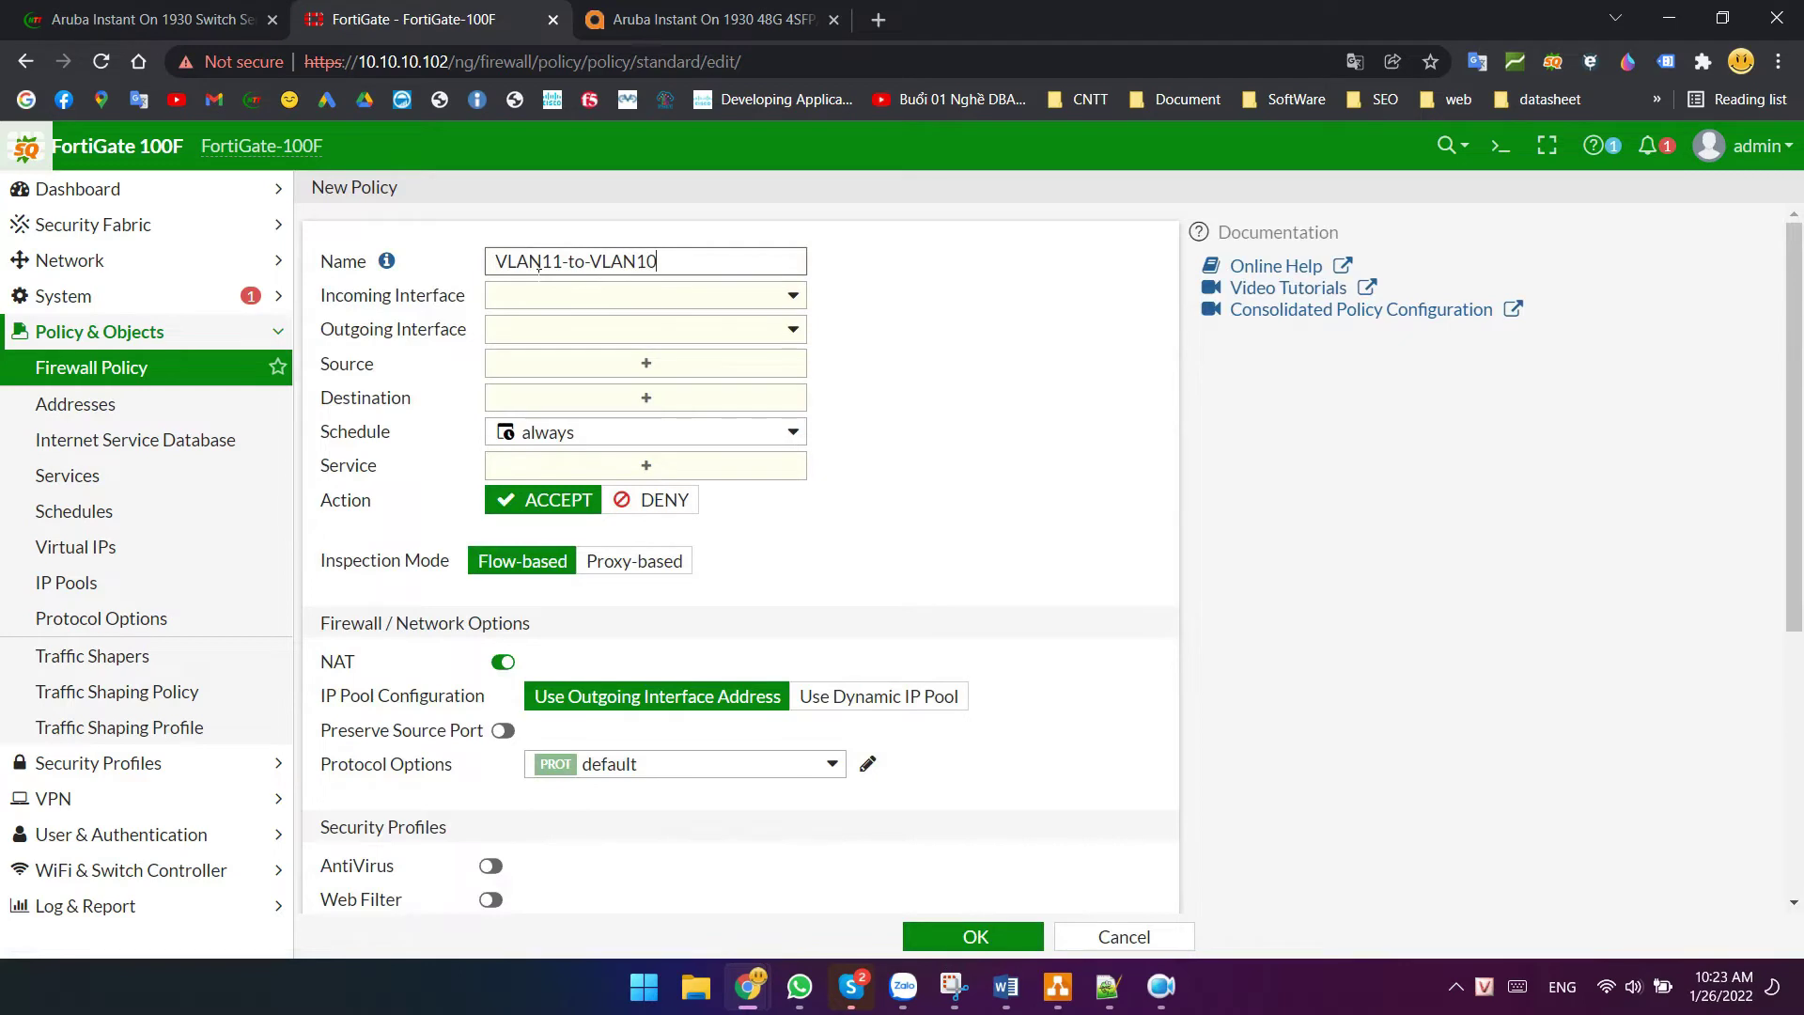
pyautogui.press('Tab')
pyautogui.click(552, 293)
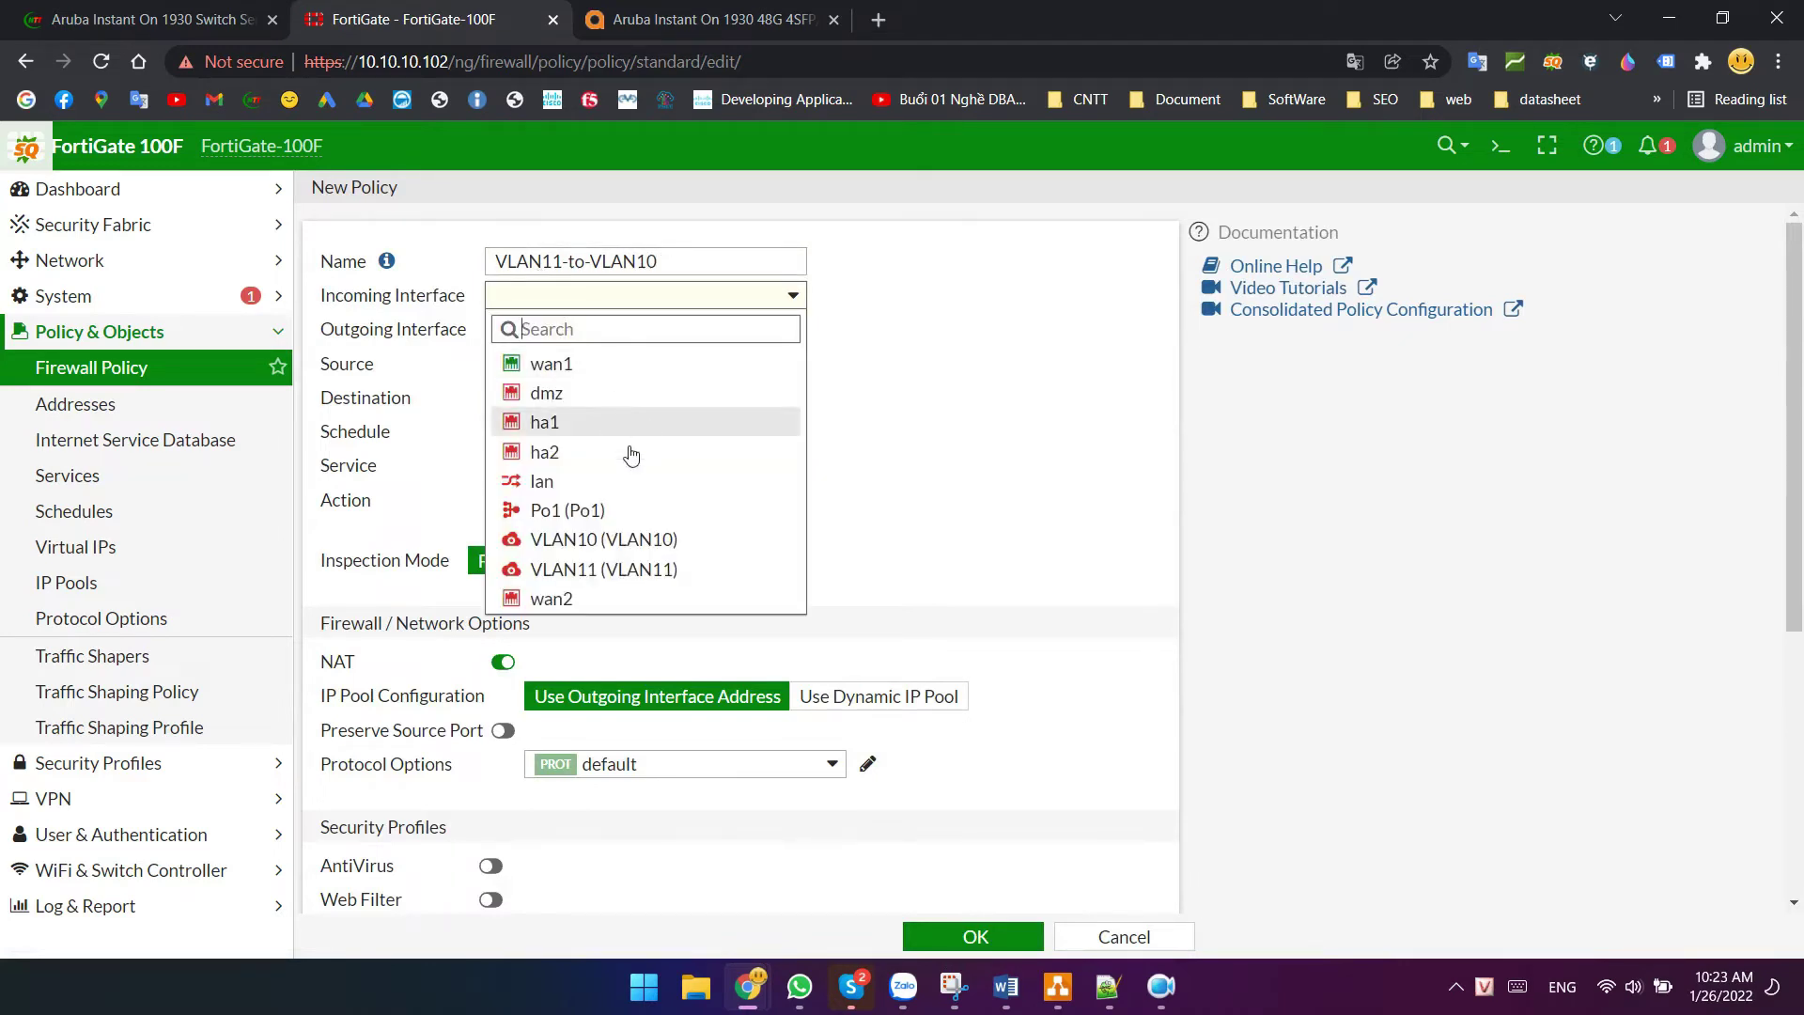
pyautogui.click(615, 577)
pyautogui.click(625, 331)
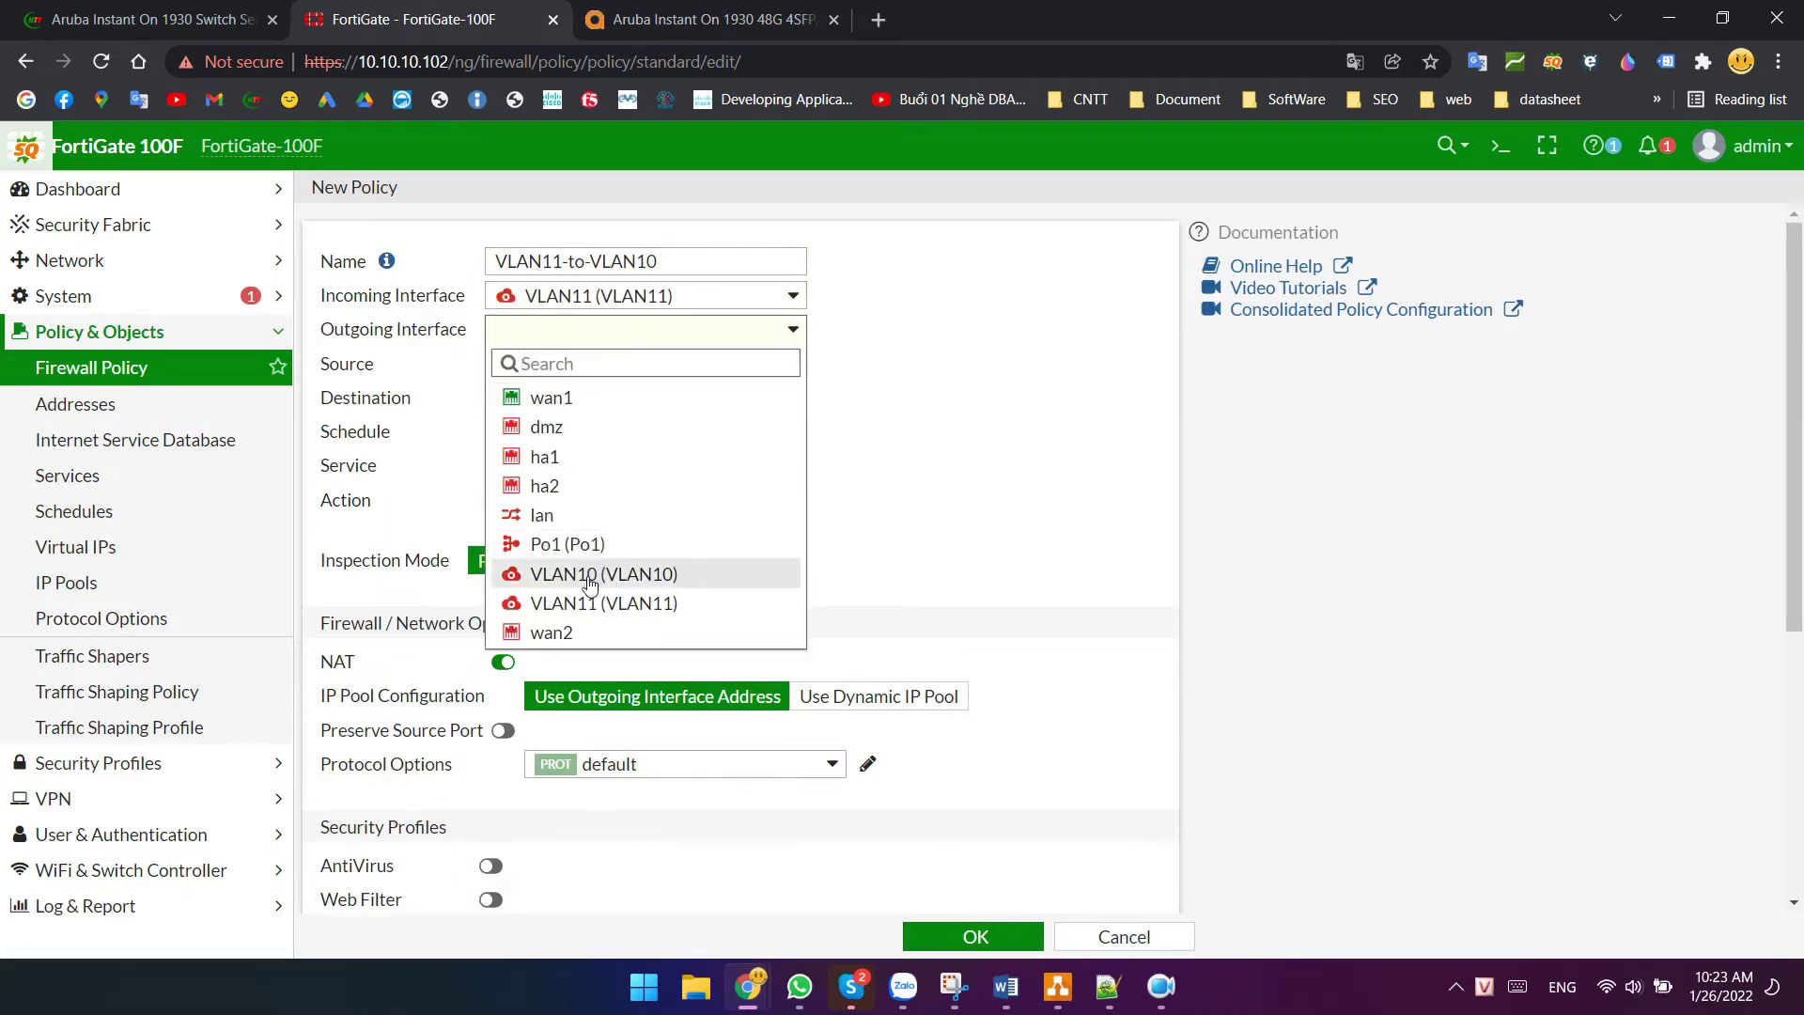
pyautogui.click(583, 574)
# - Set source VLAN11 address, destination VLAN10 address, ALL services, NAT disabled, and save
pyautogui.click(596, 365)
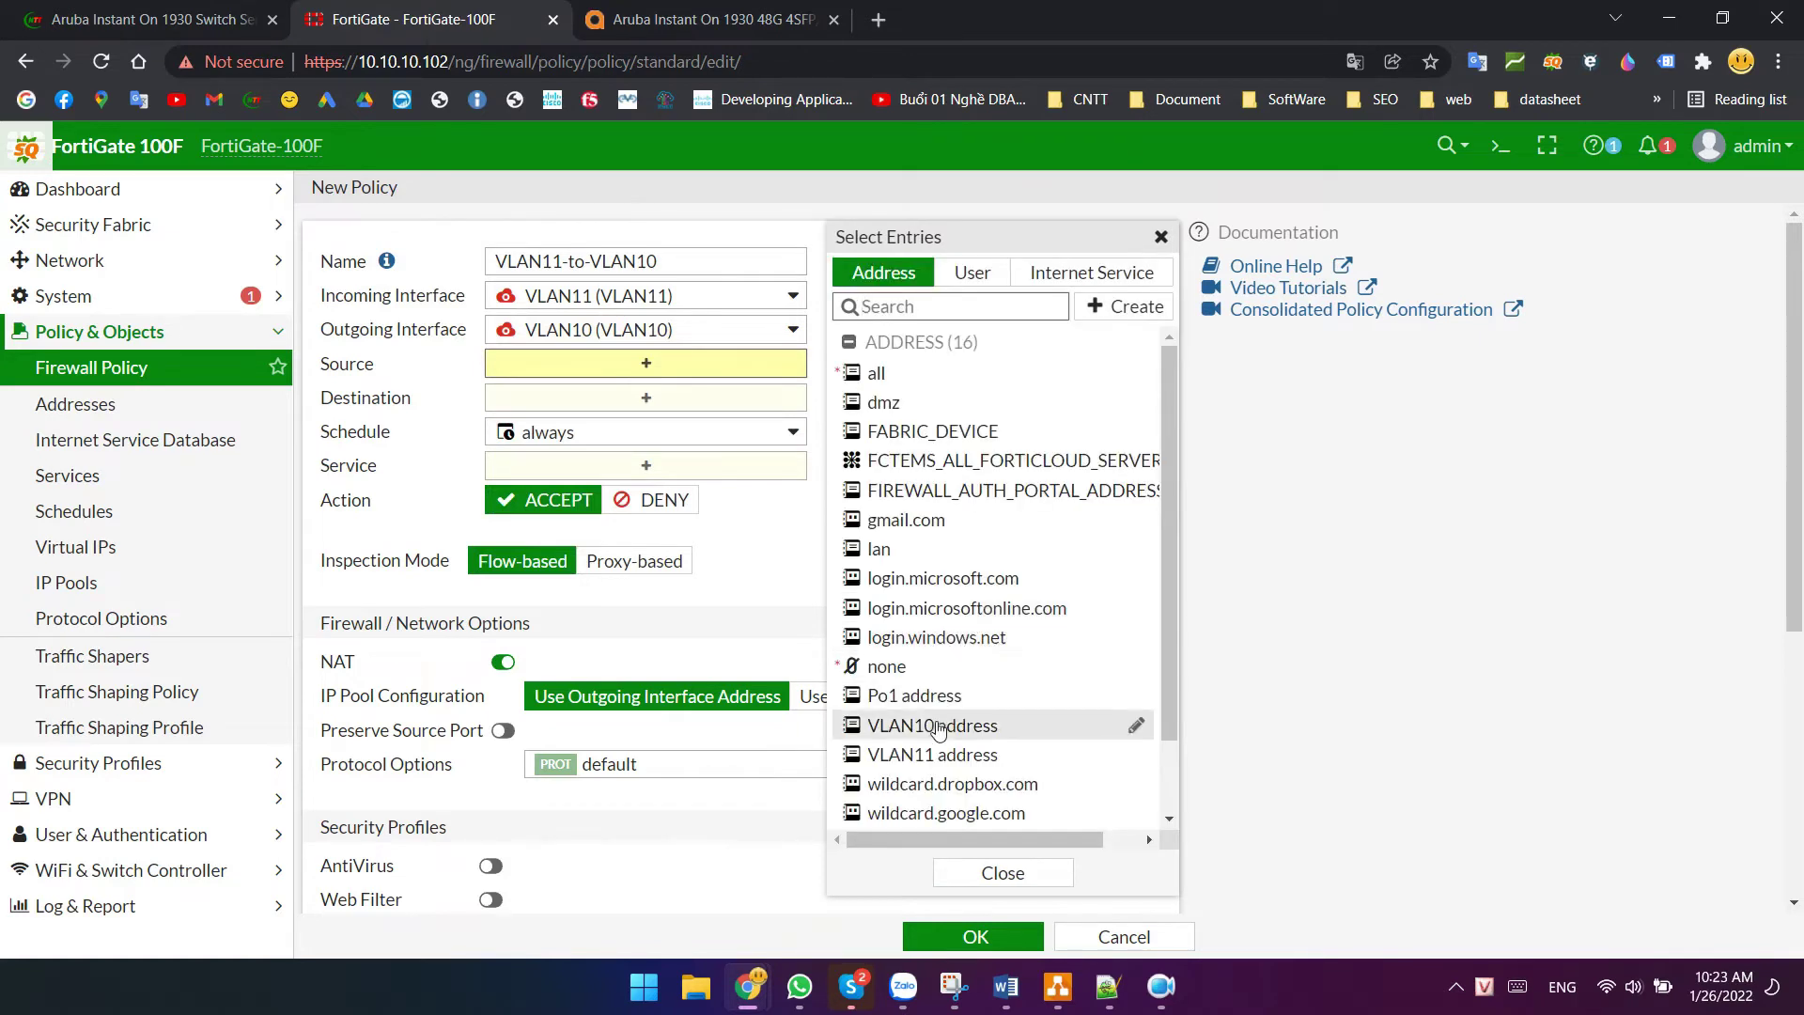
pyautogui.click(930, 755)
pyautogui.click(624, 430)
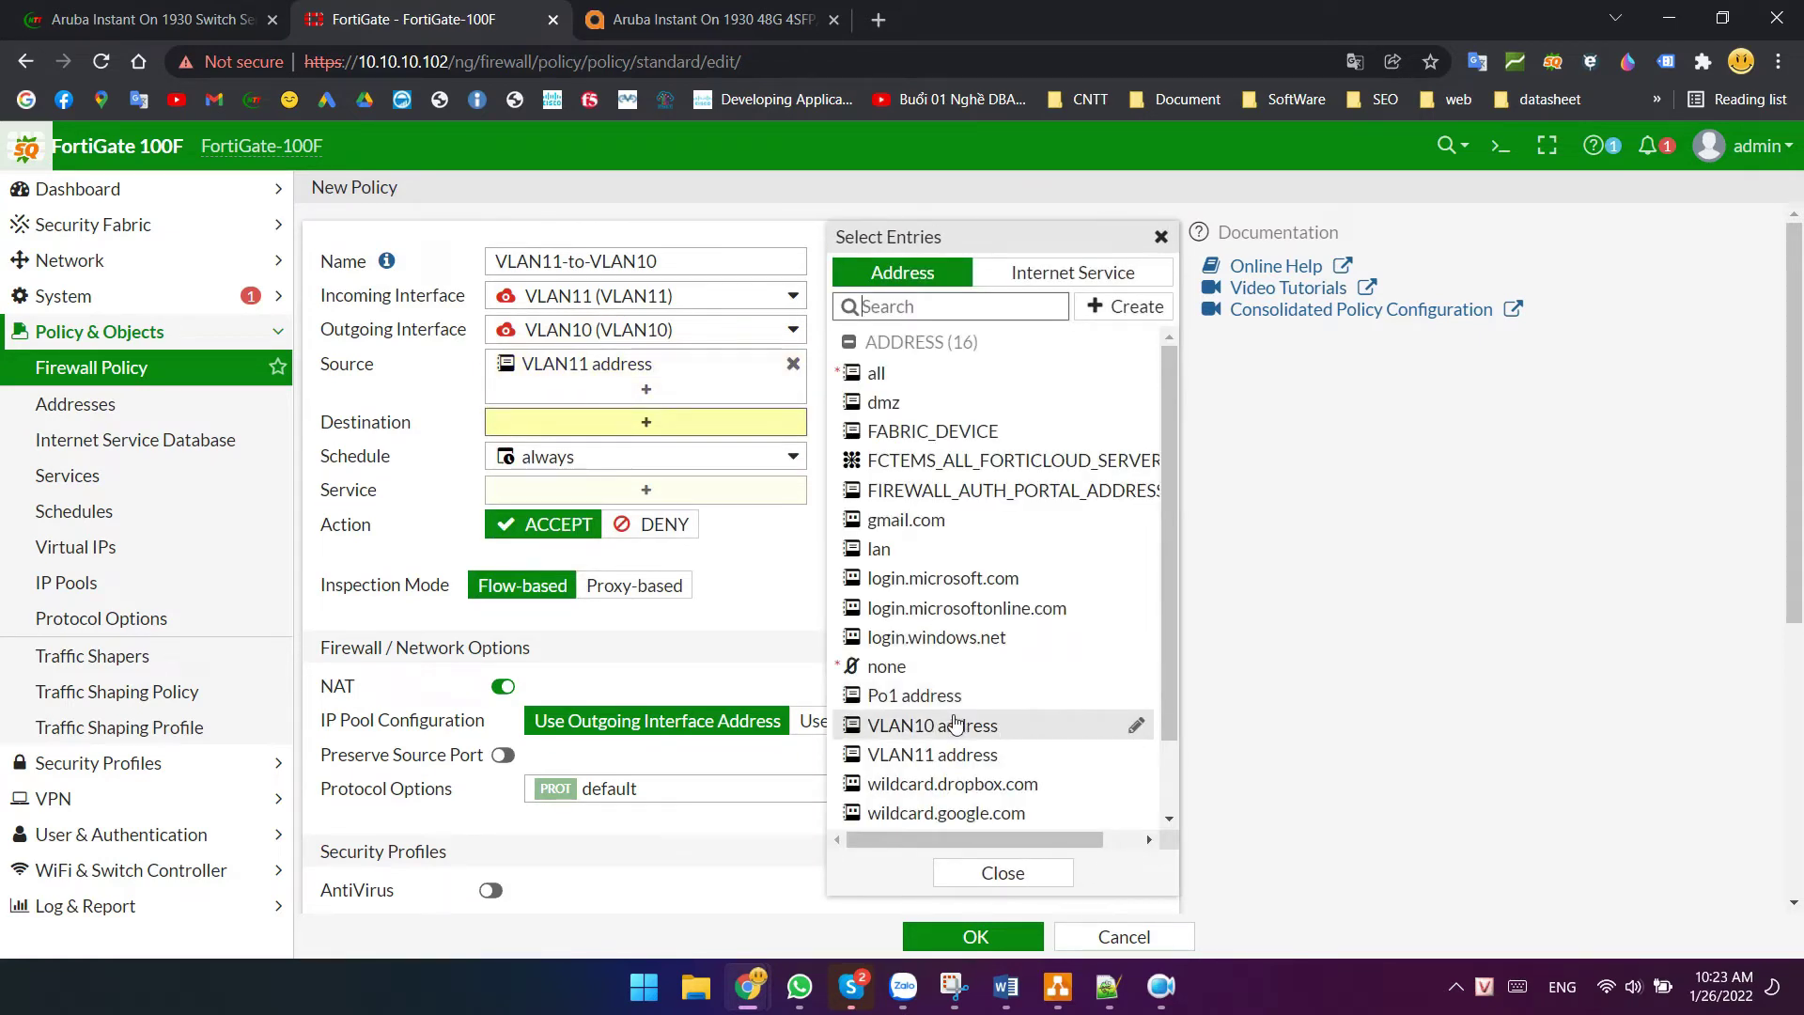
pyautogui.click(987, 726)
pyautogui.click(610, 514)
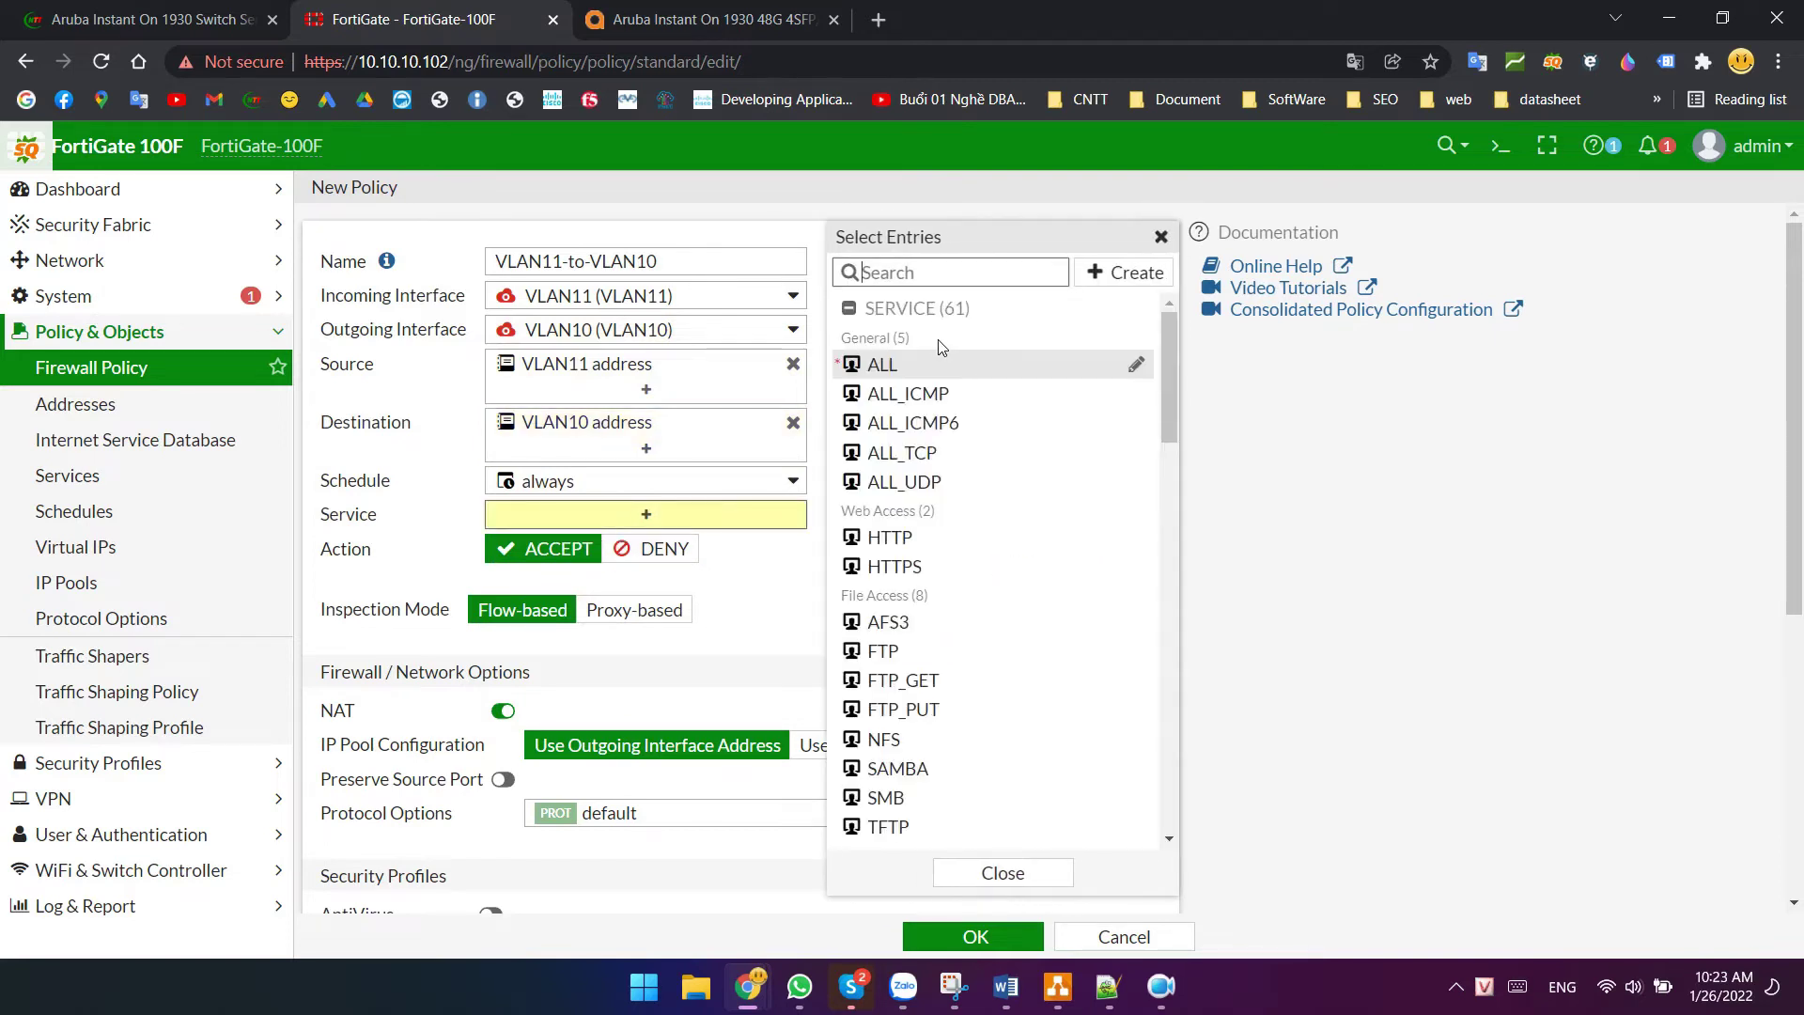
pyautogui.click(883, 365)
pyautogui.click(502, 735)
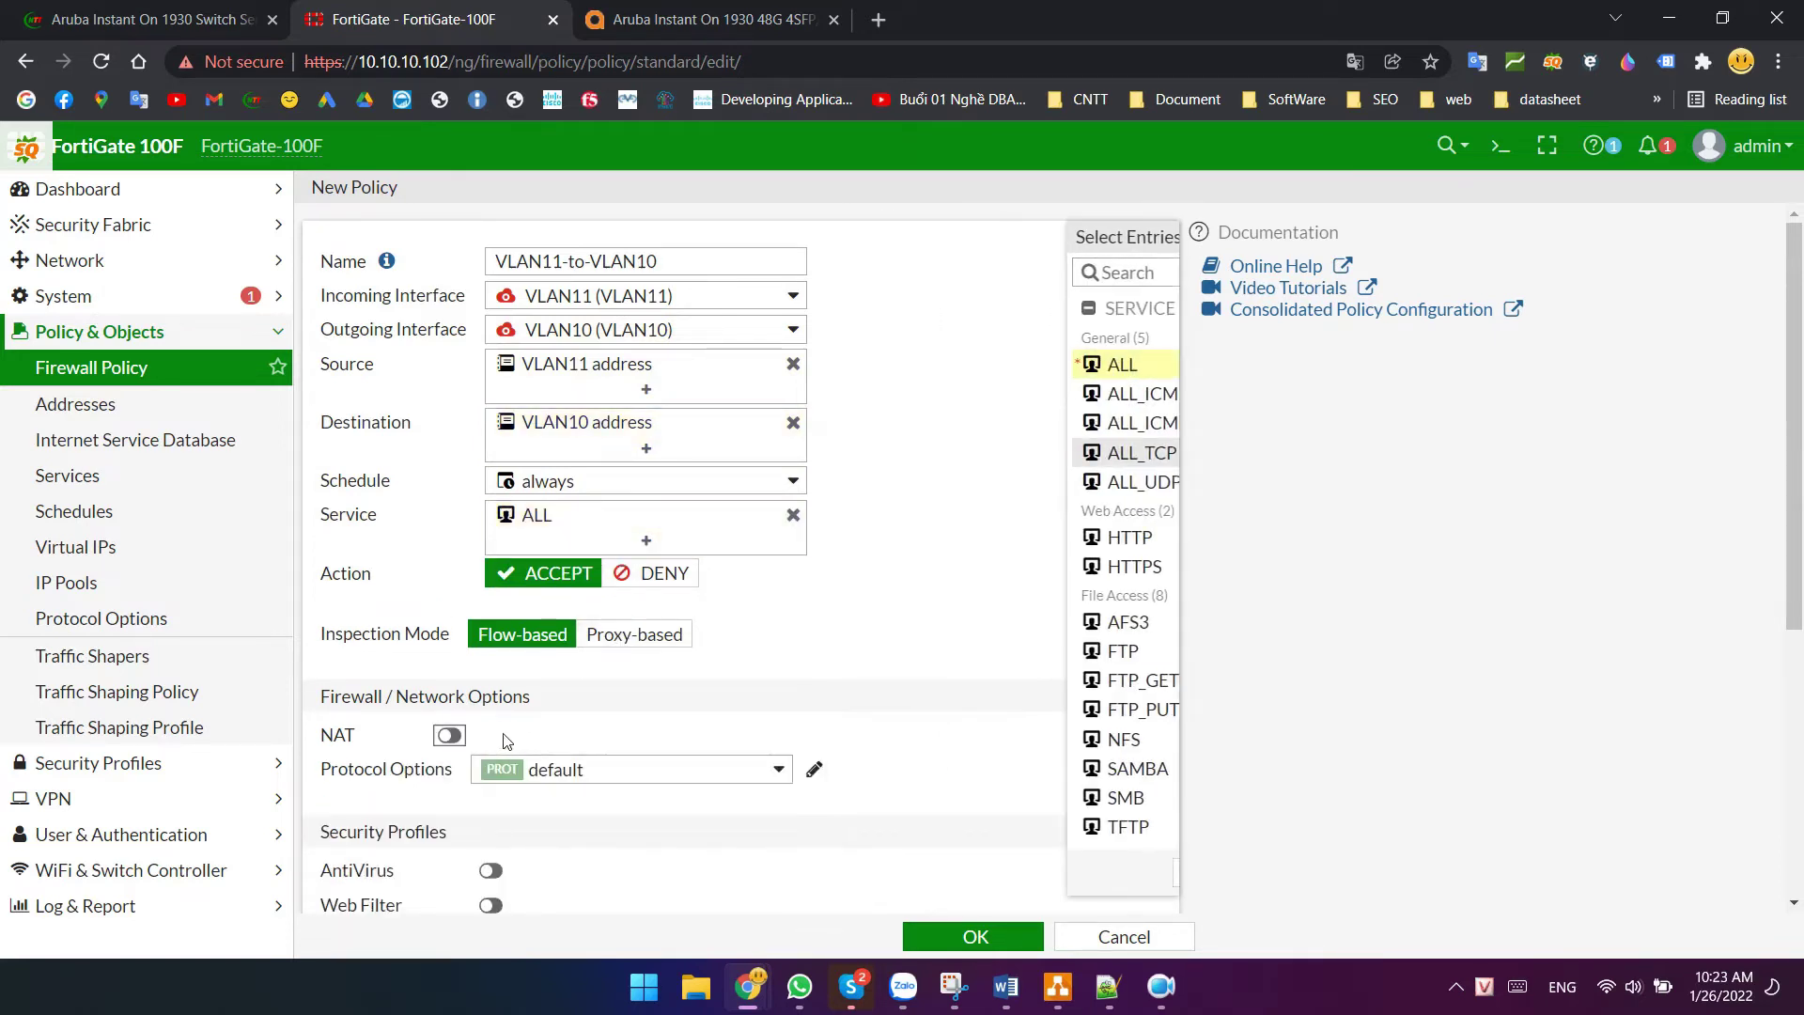
pyautogui.click(944, 935)
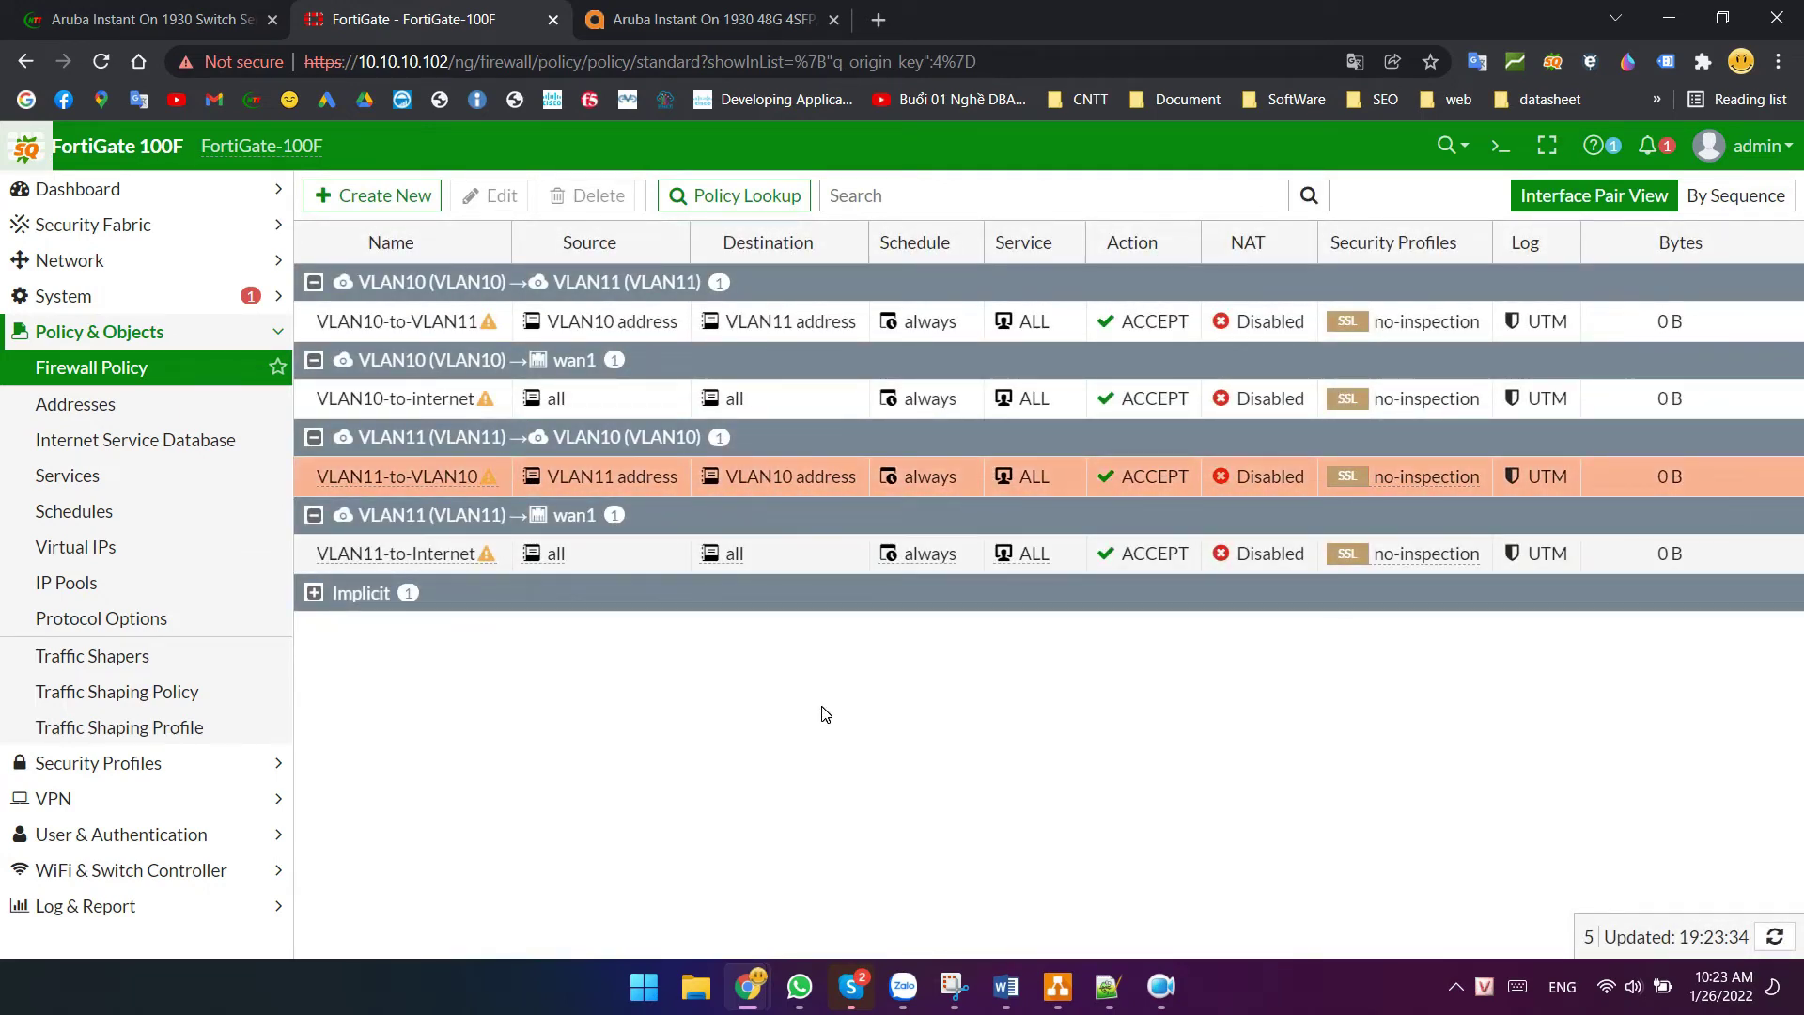
# - On the Aruba switch's VLAN Configuration page, add VLAN 10 named IT
pyautogui.click(714, 19)
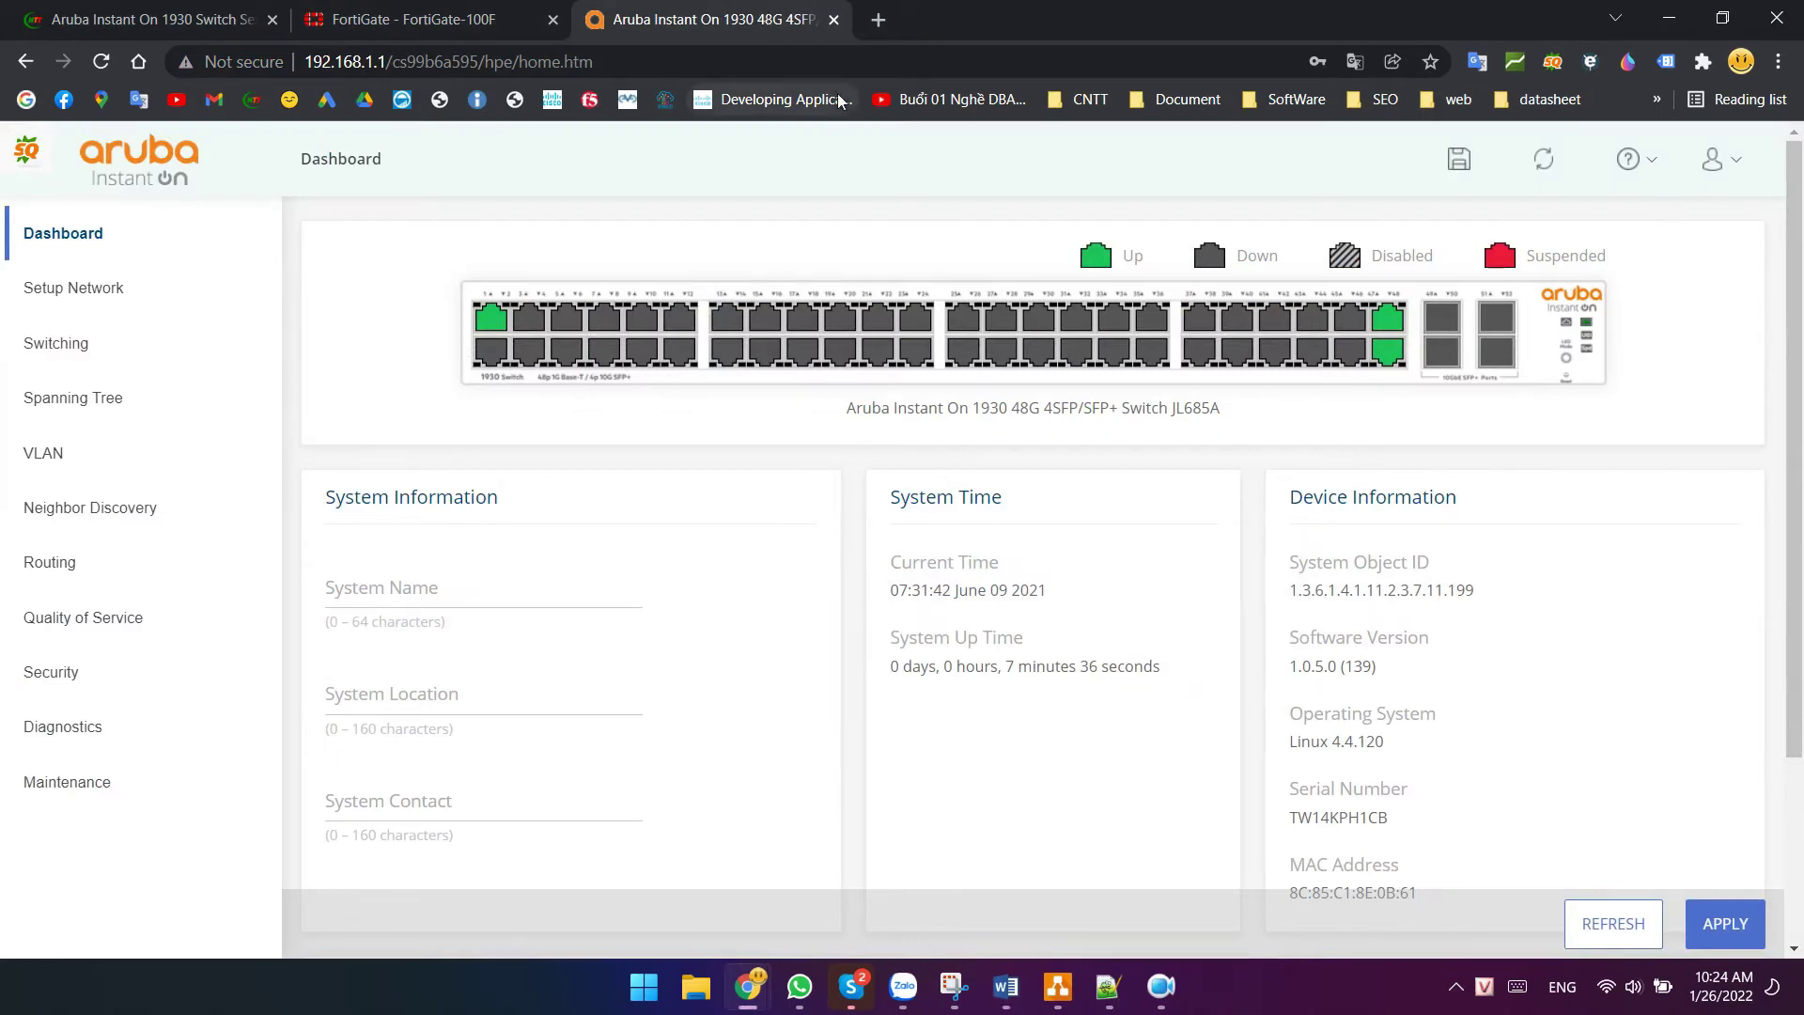
pyautogui.moveTo(598, 329)
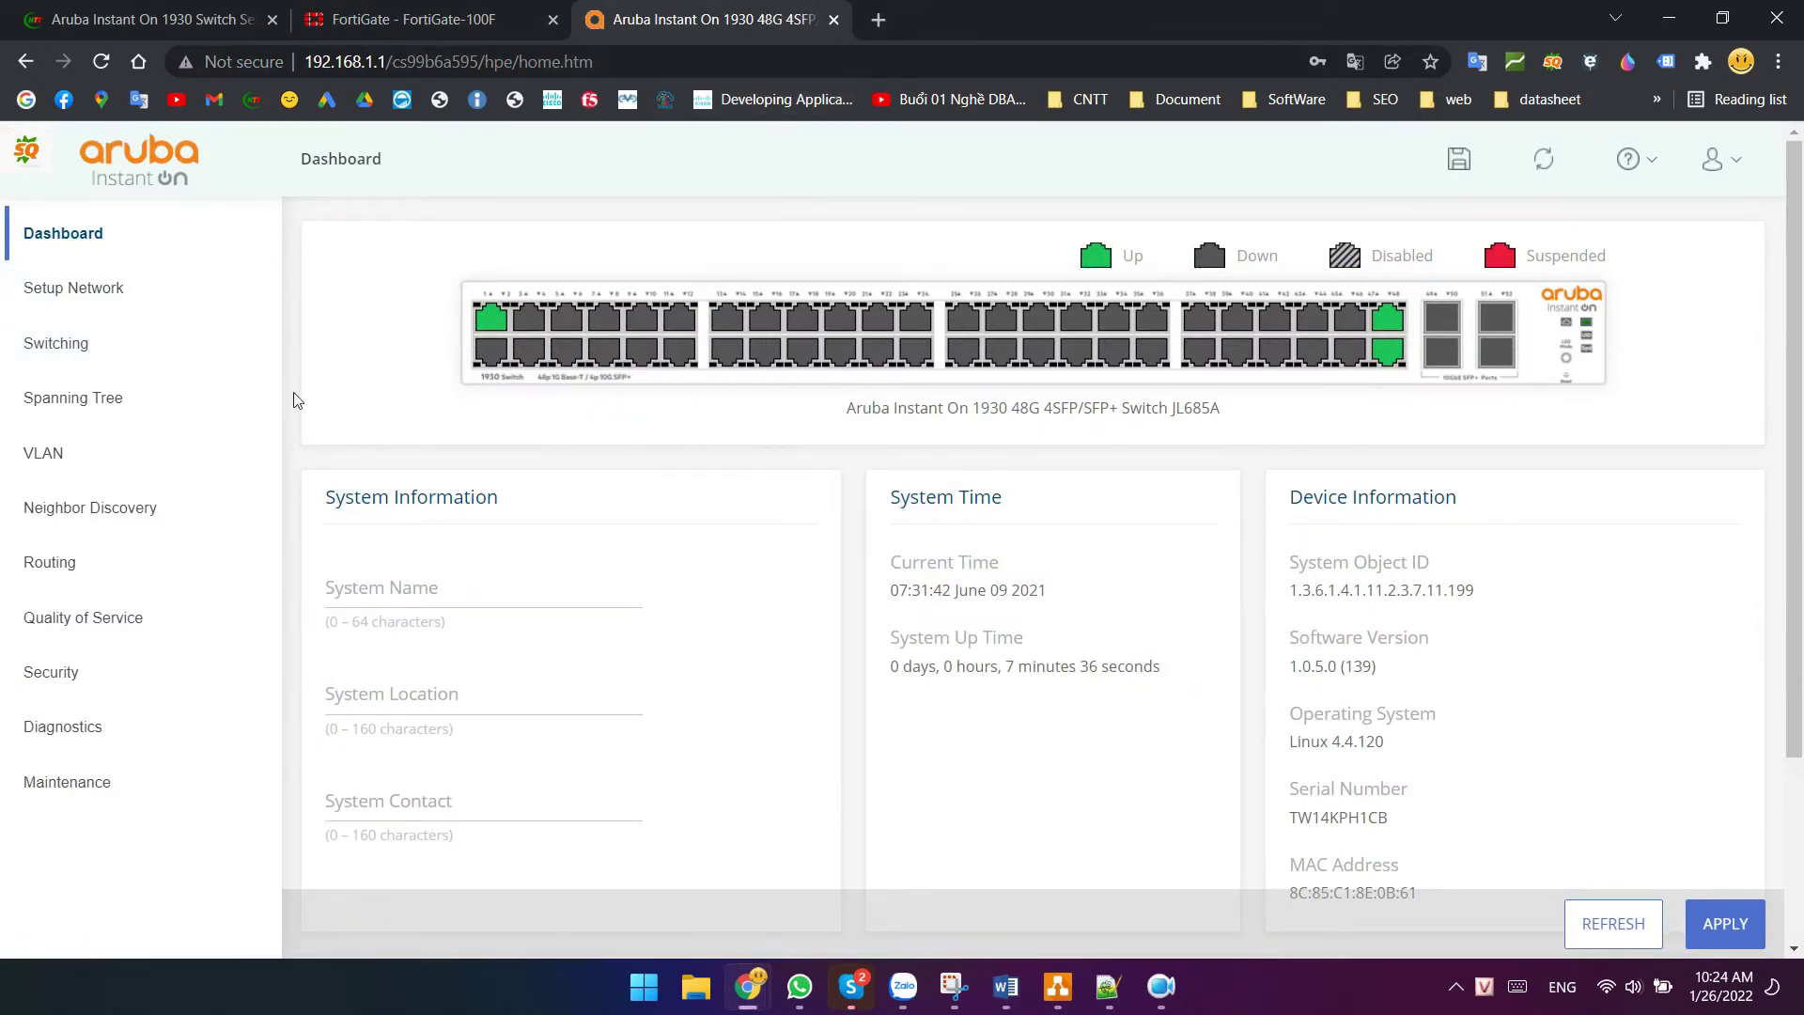
pyautogui.click(80, 458)
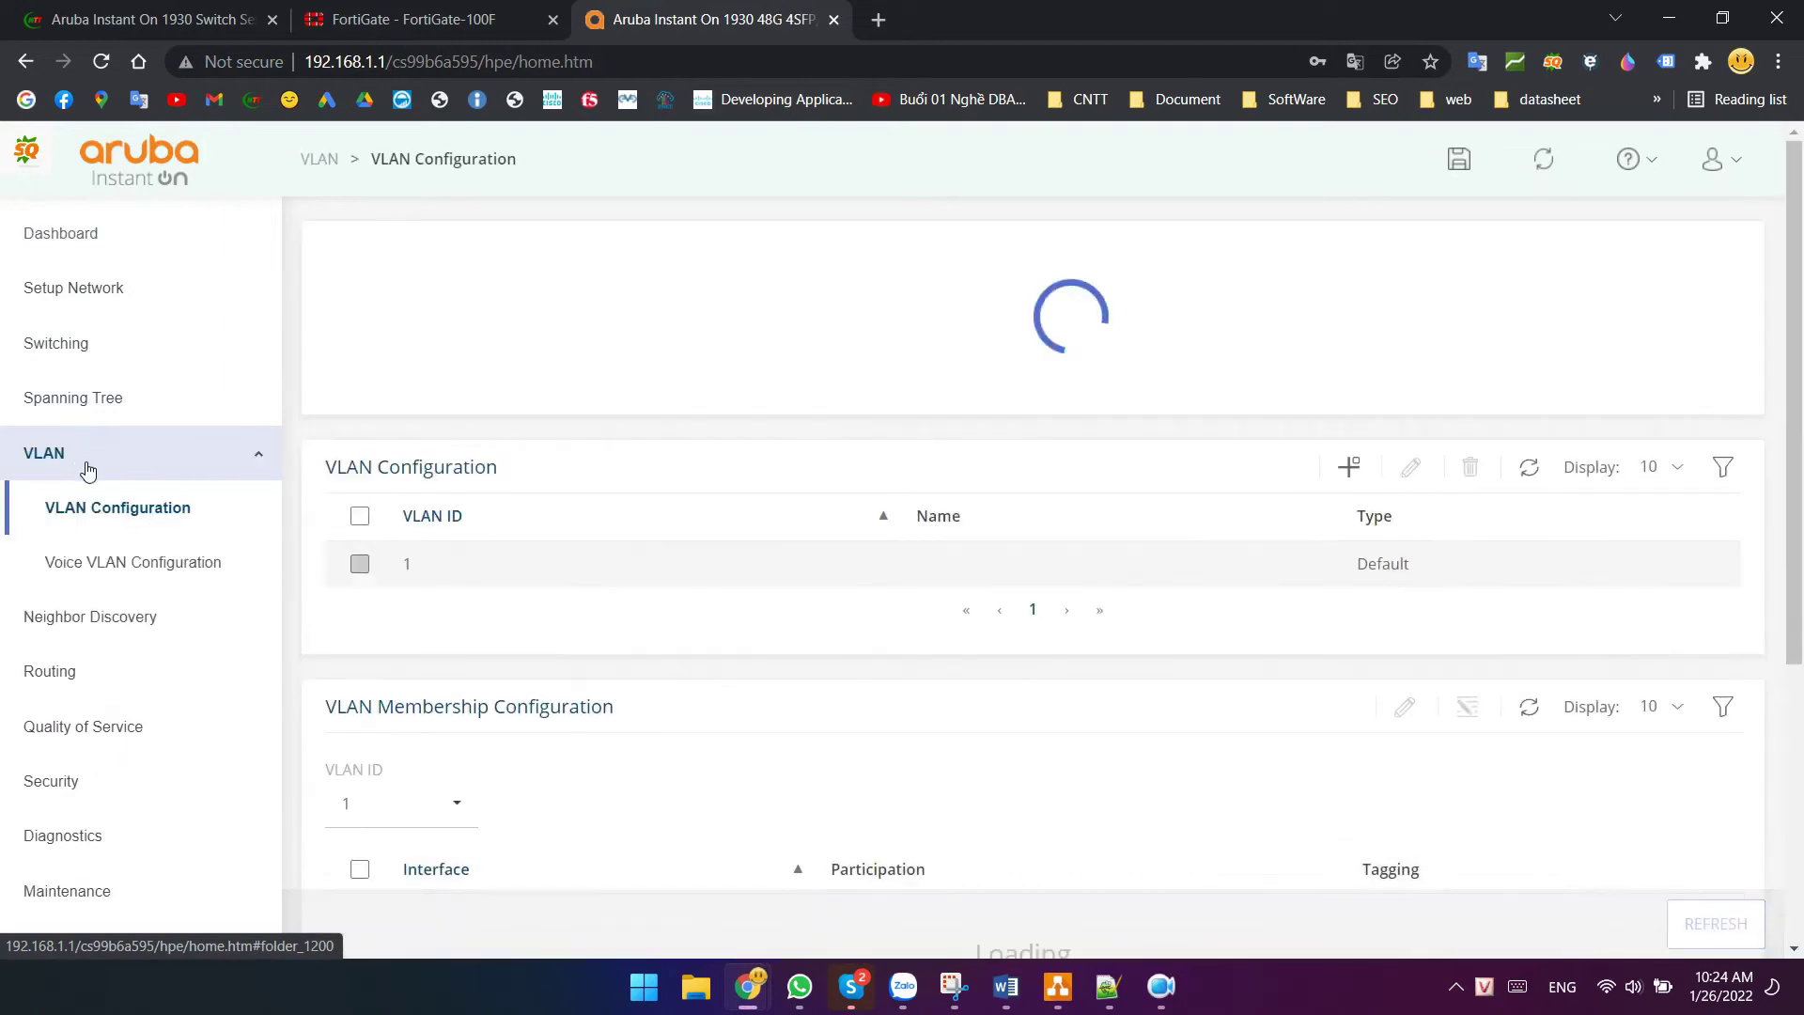
pyautogui.click(121, 507)
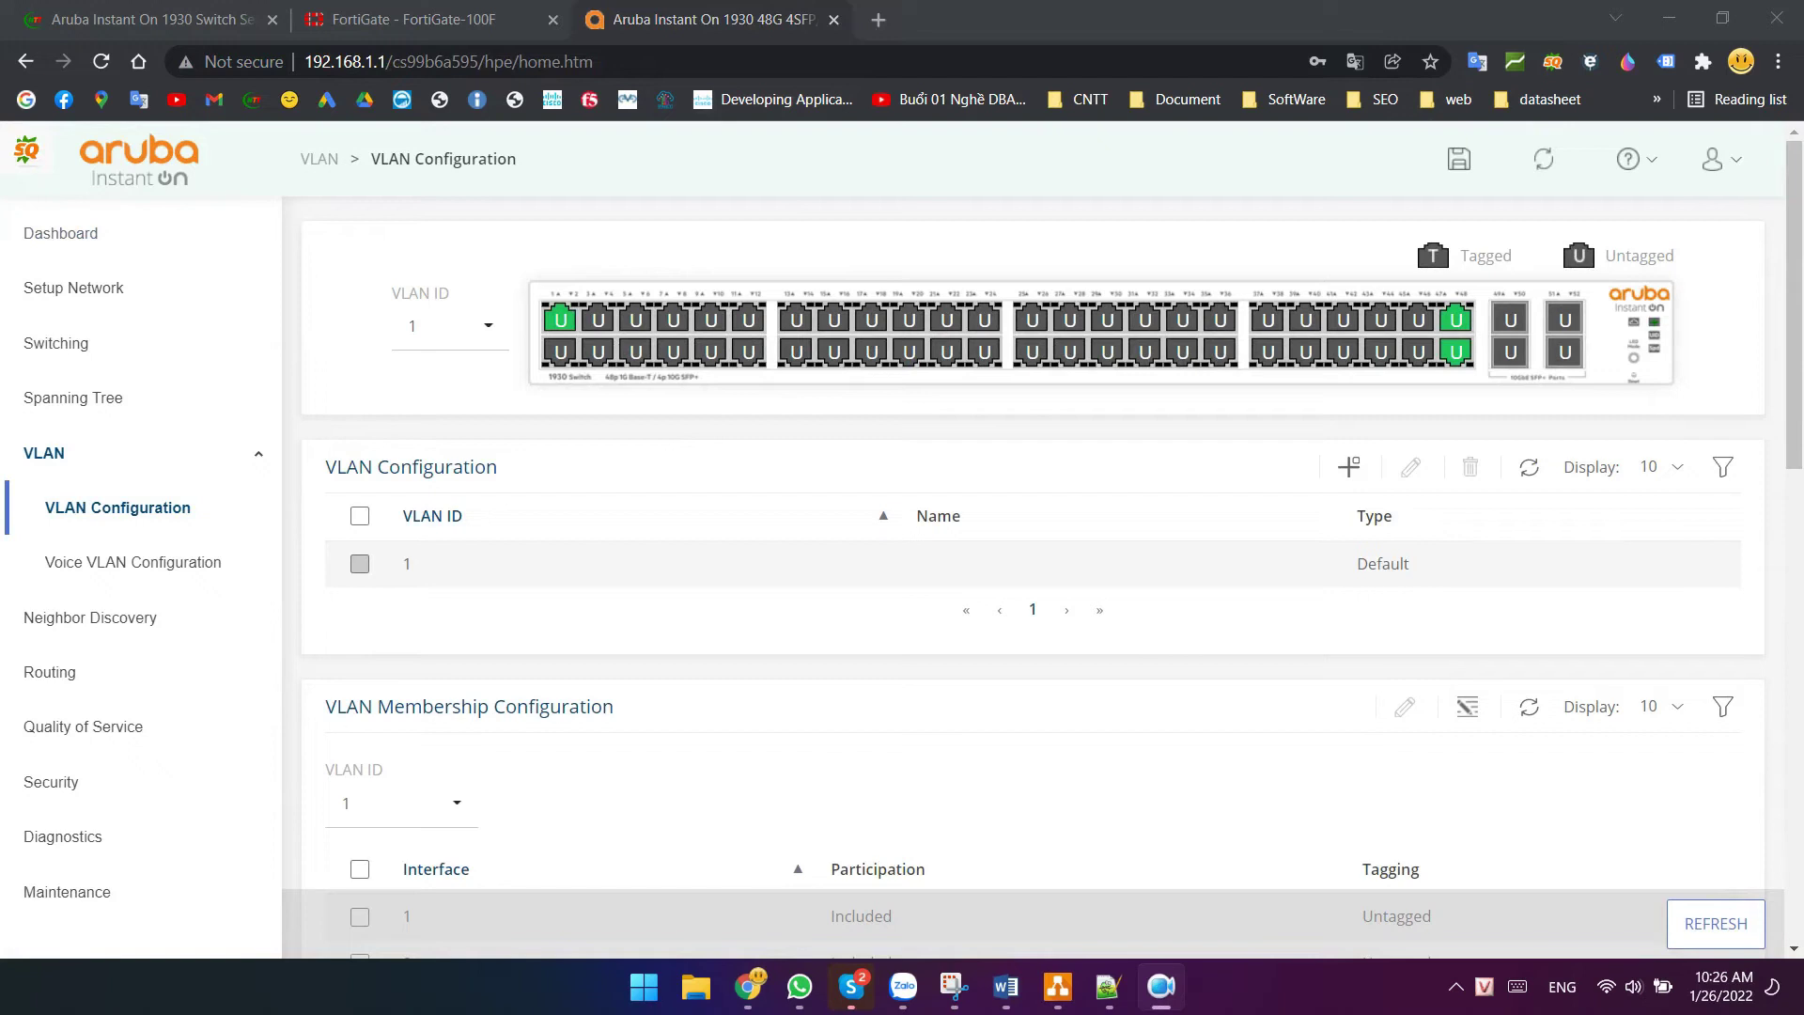
pyautogui.click(1349, 467)
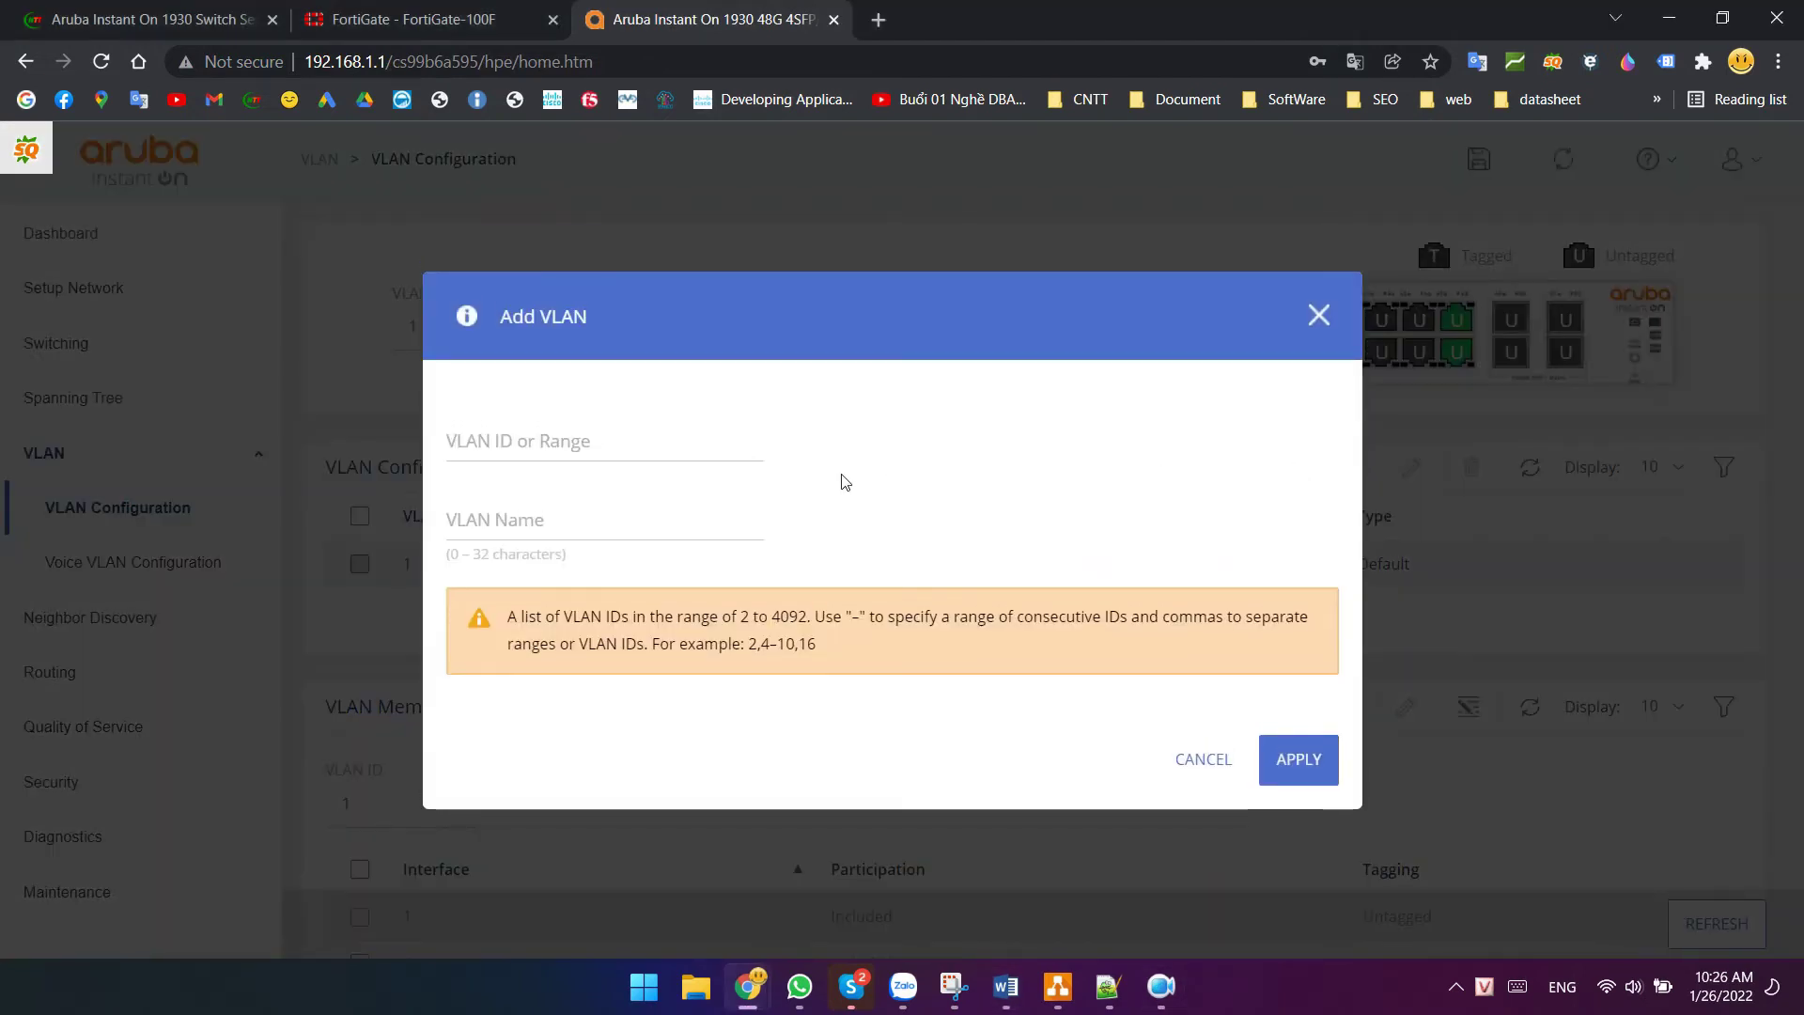
pyautogui.click(564, 443)
pyautogui.write('10')
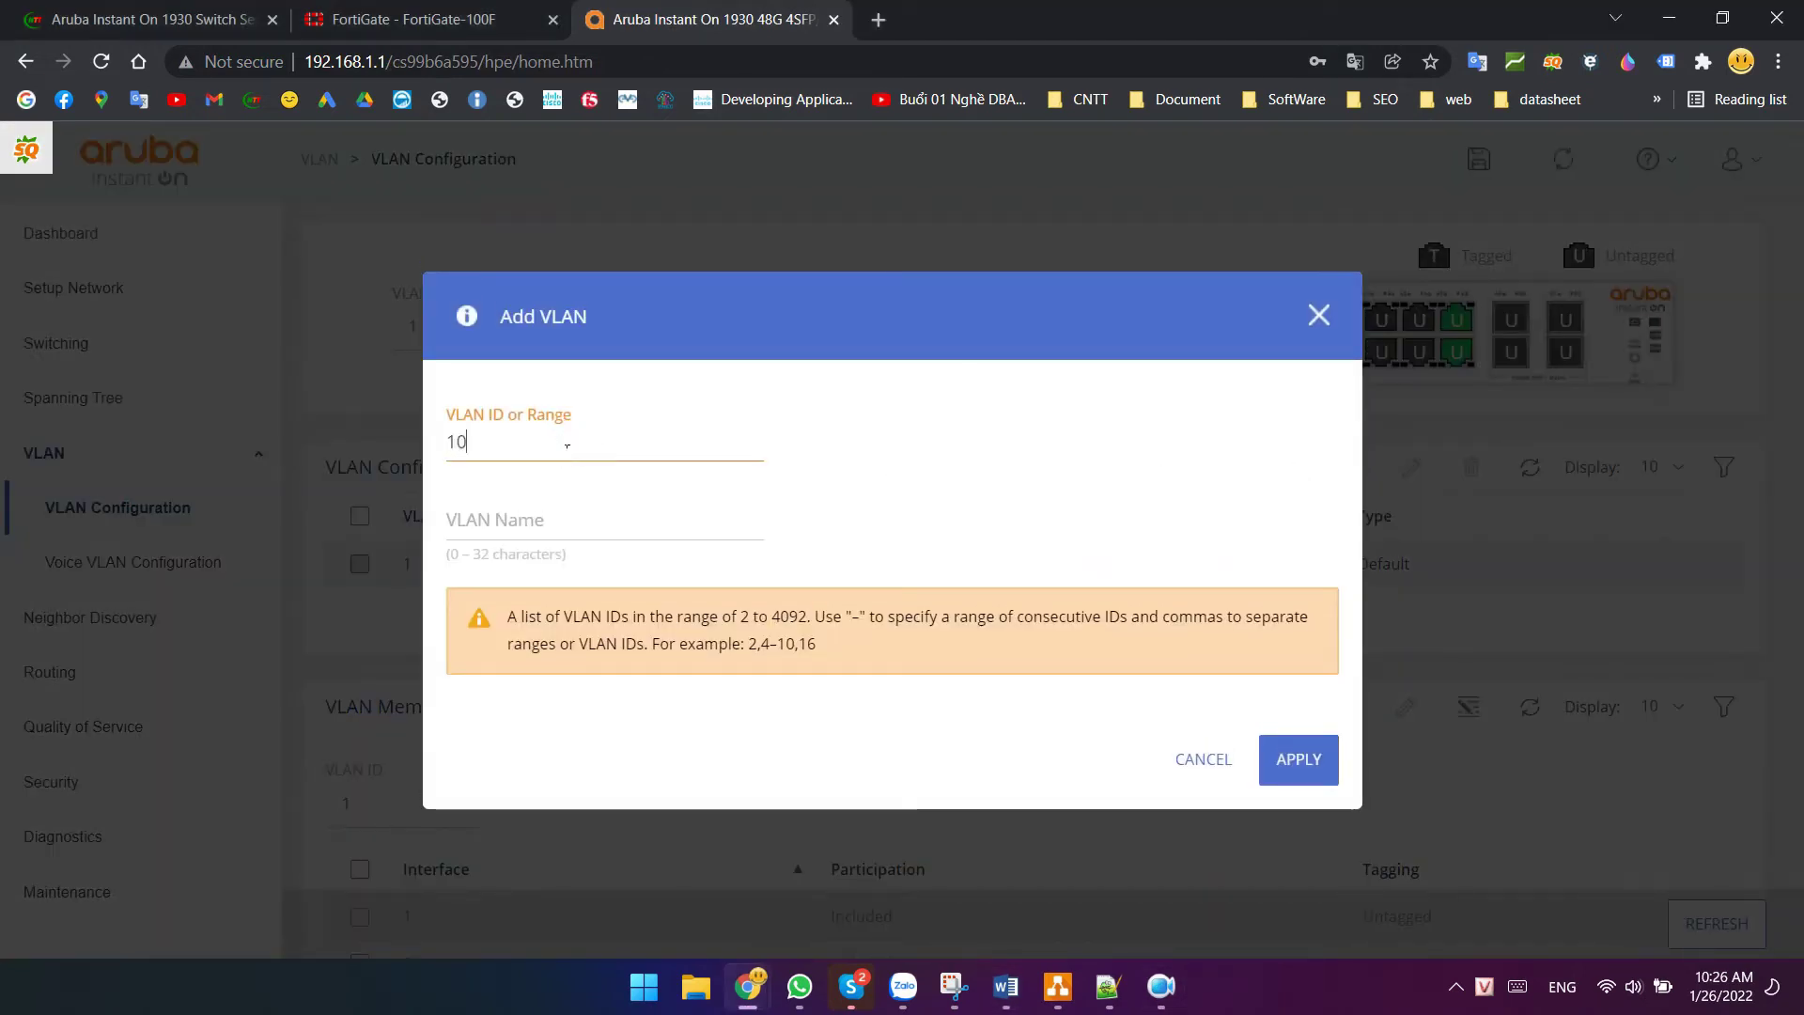
pyautogui.write('IT')
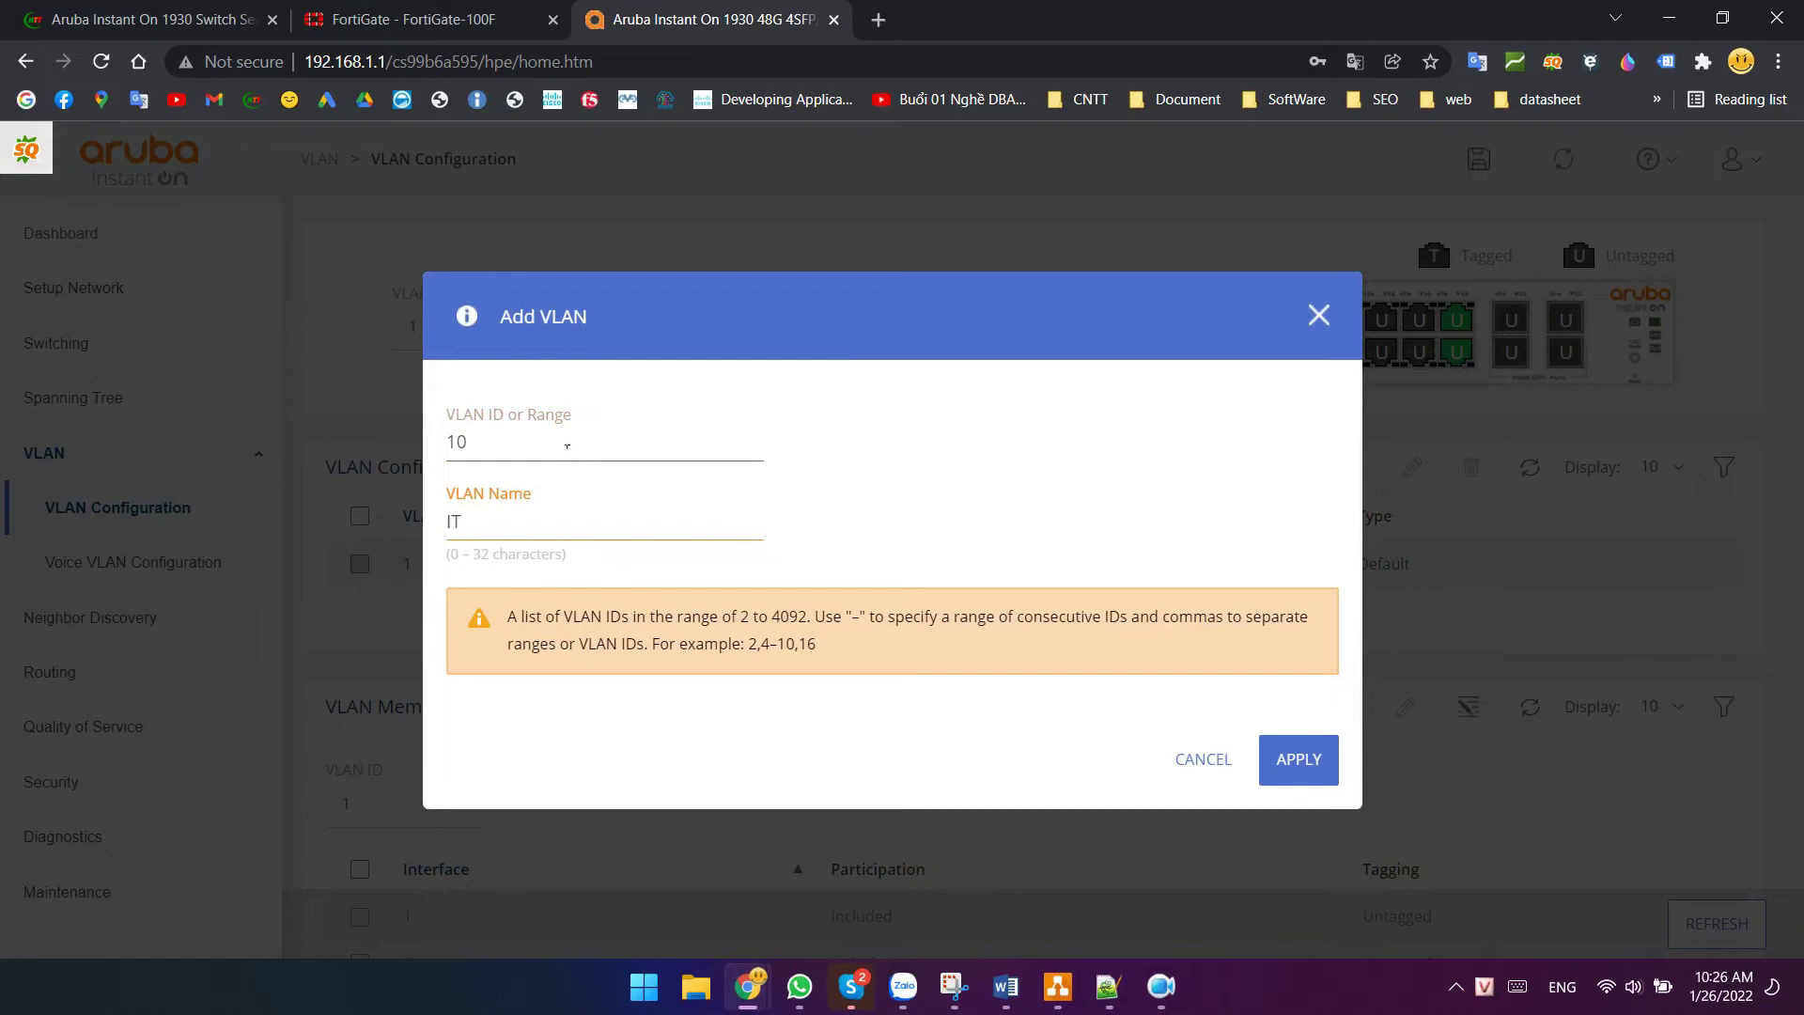
pyautogui.click(1304, 765)
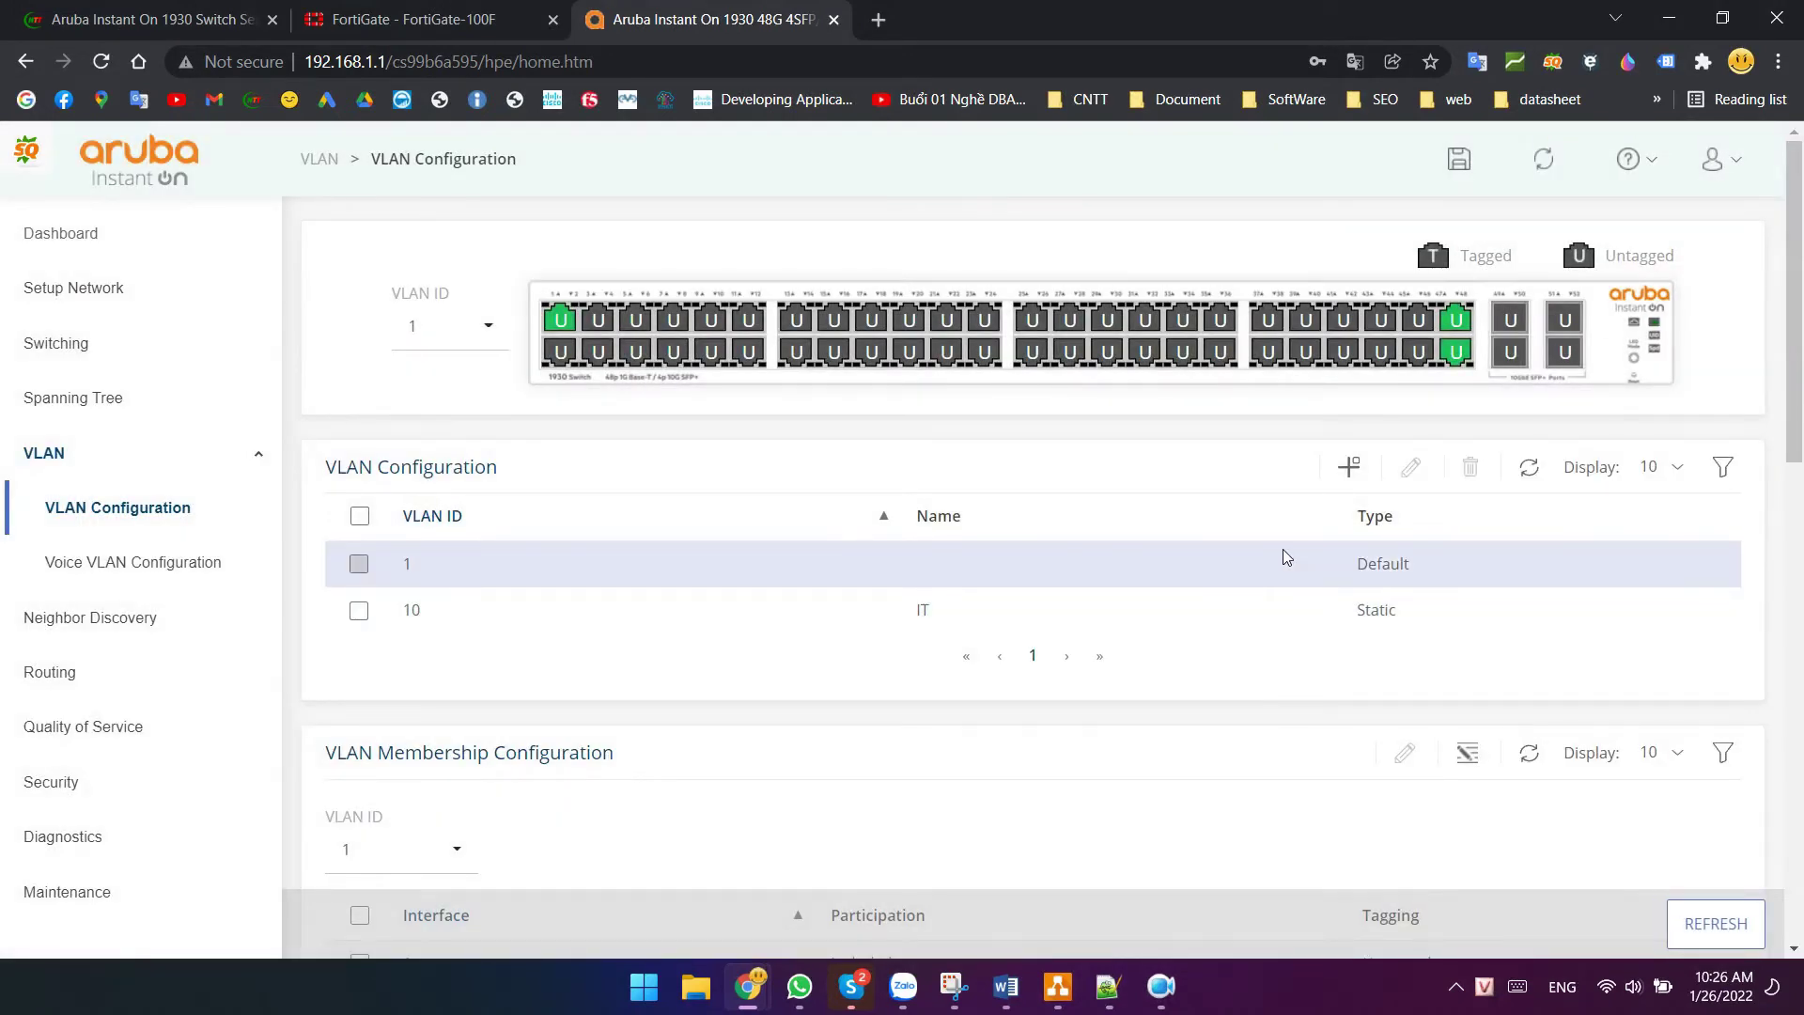
# - Add VLAN 11 named Sales, correcting the typo in the name
pyautogui.click(1370, 472)
pyautogui.click(550, 442)
pyautogui.write('11')
pyautogui.click(540, 526)
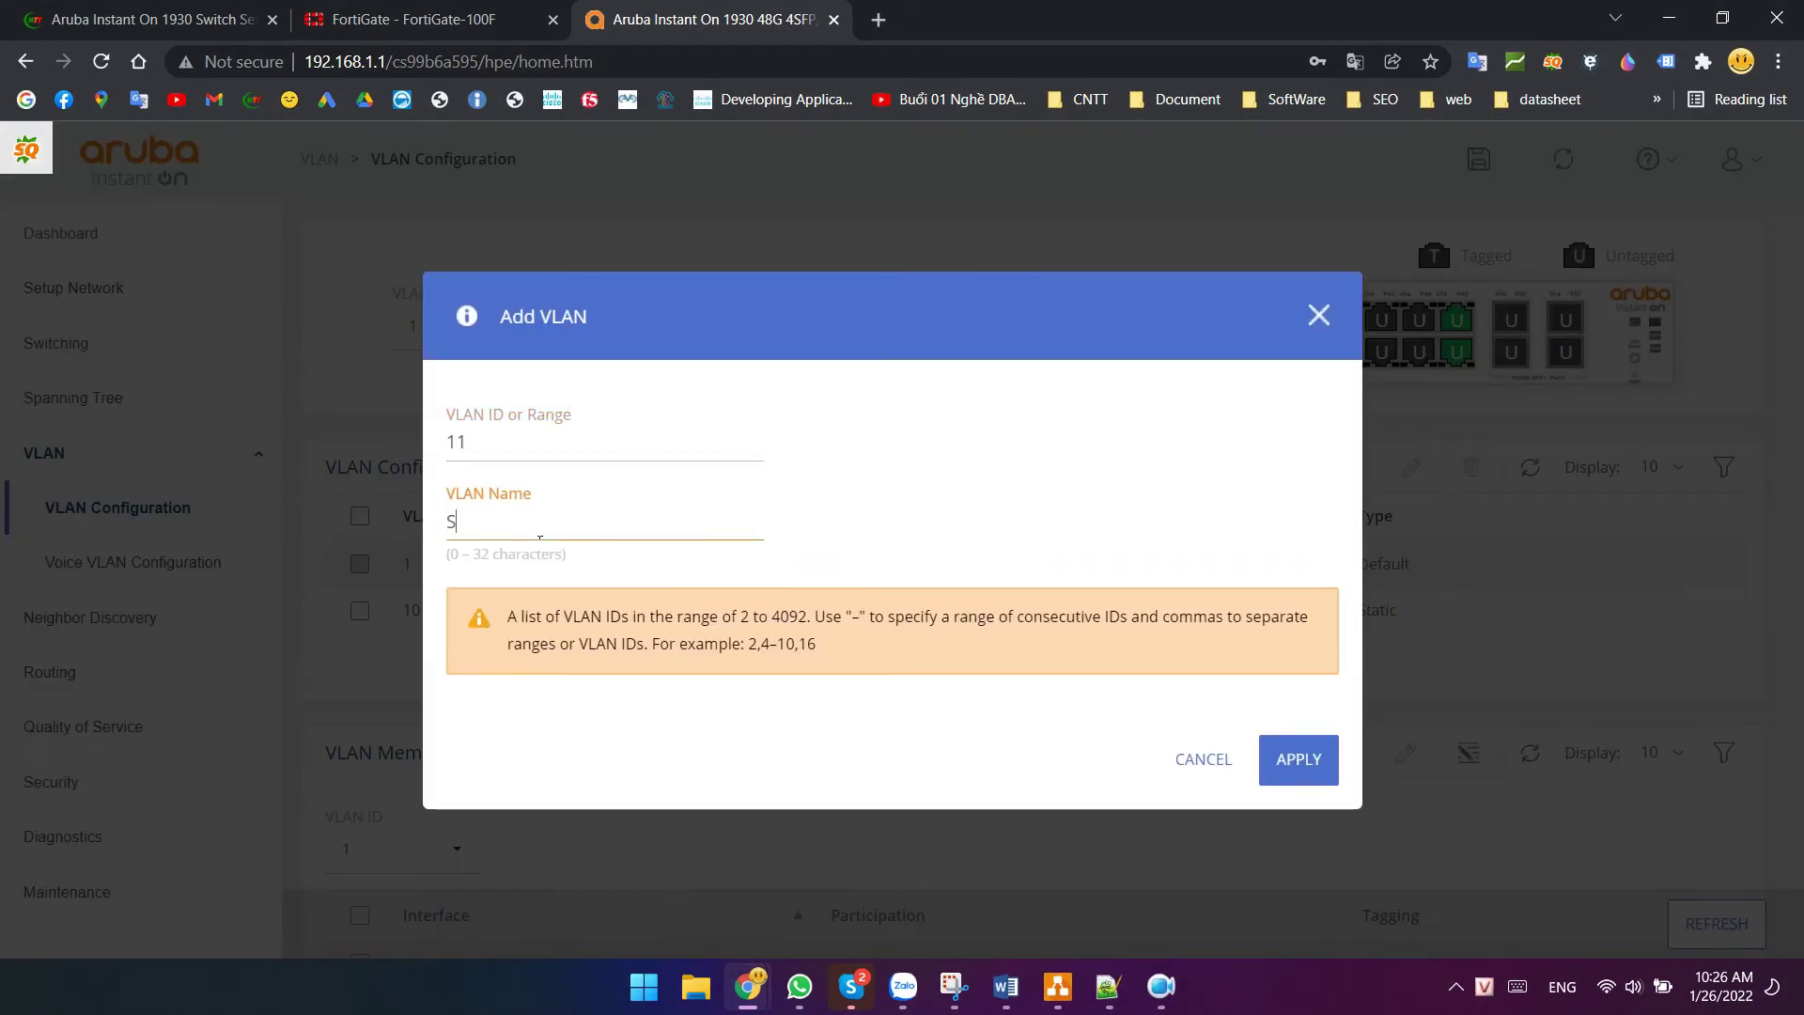
pyautogui.write('Salés')
pyautogui.press('BackSpace')
pyautogui.click(1297, 759)
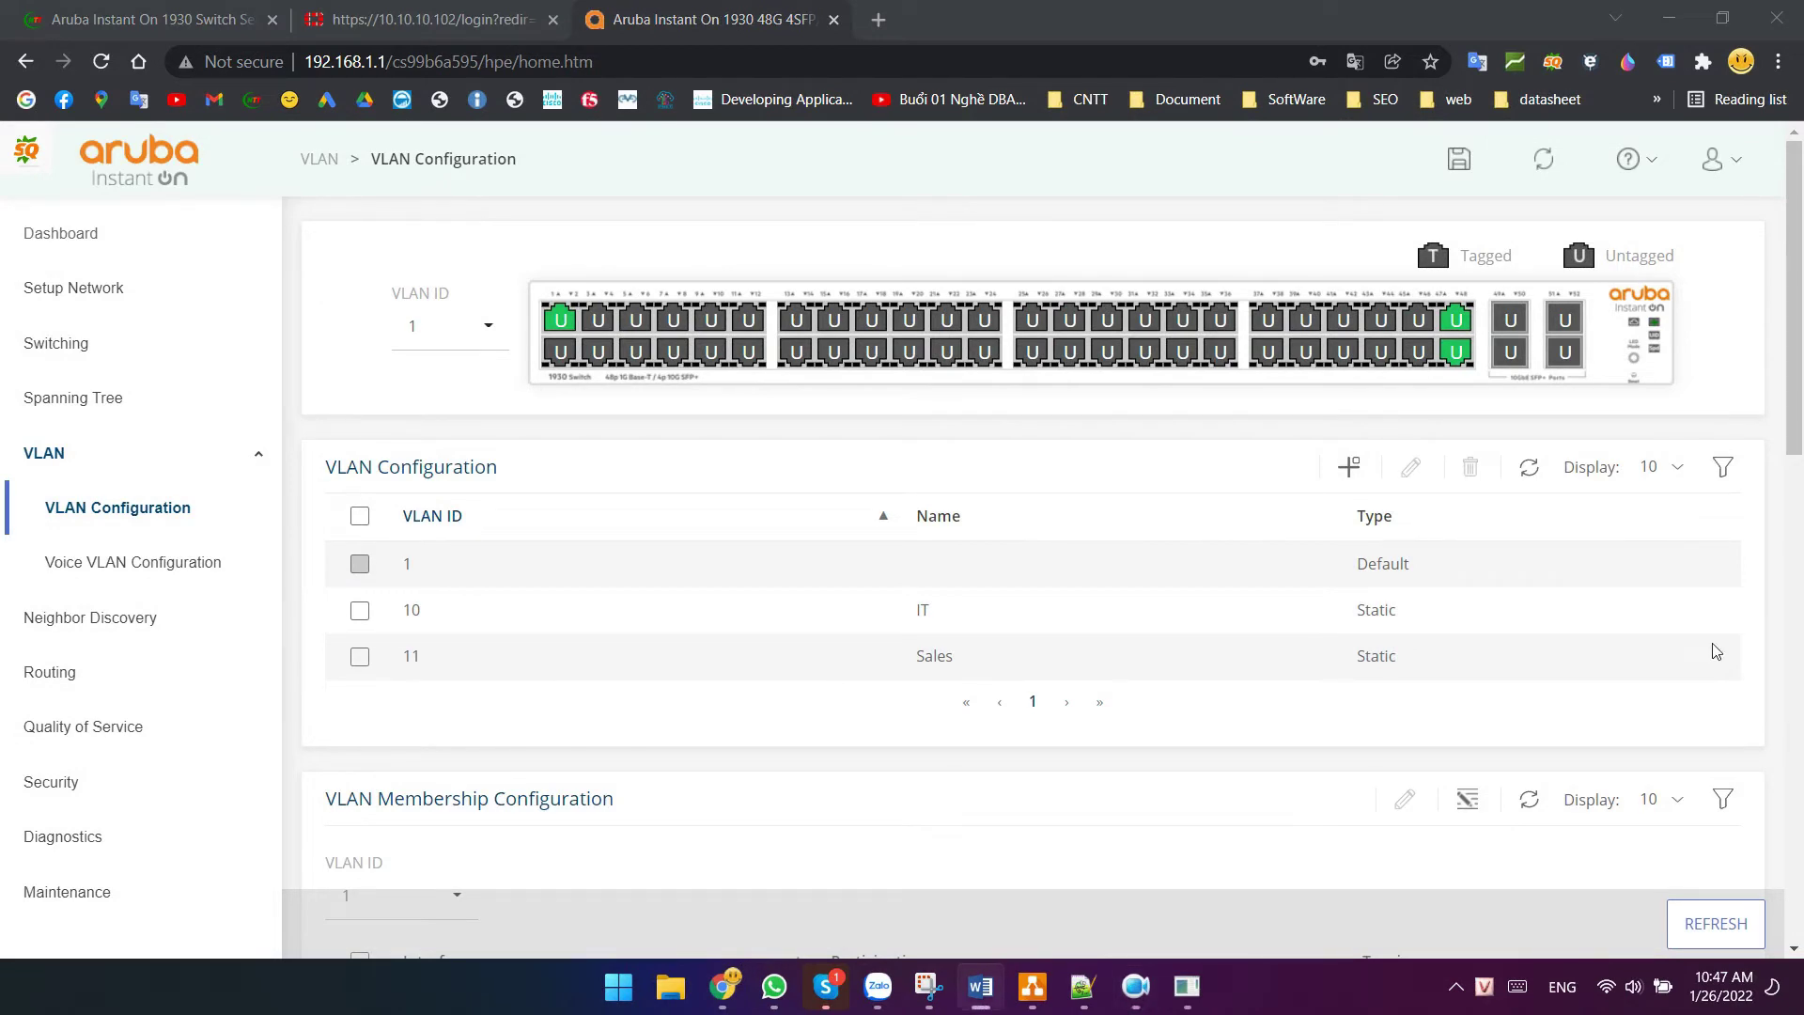
pyautogui.click(197, 354)
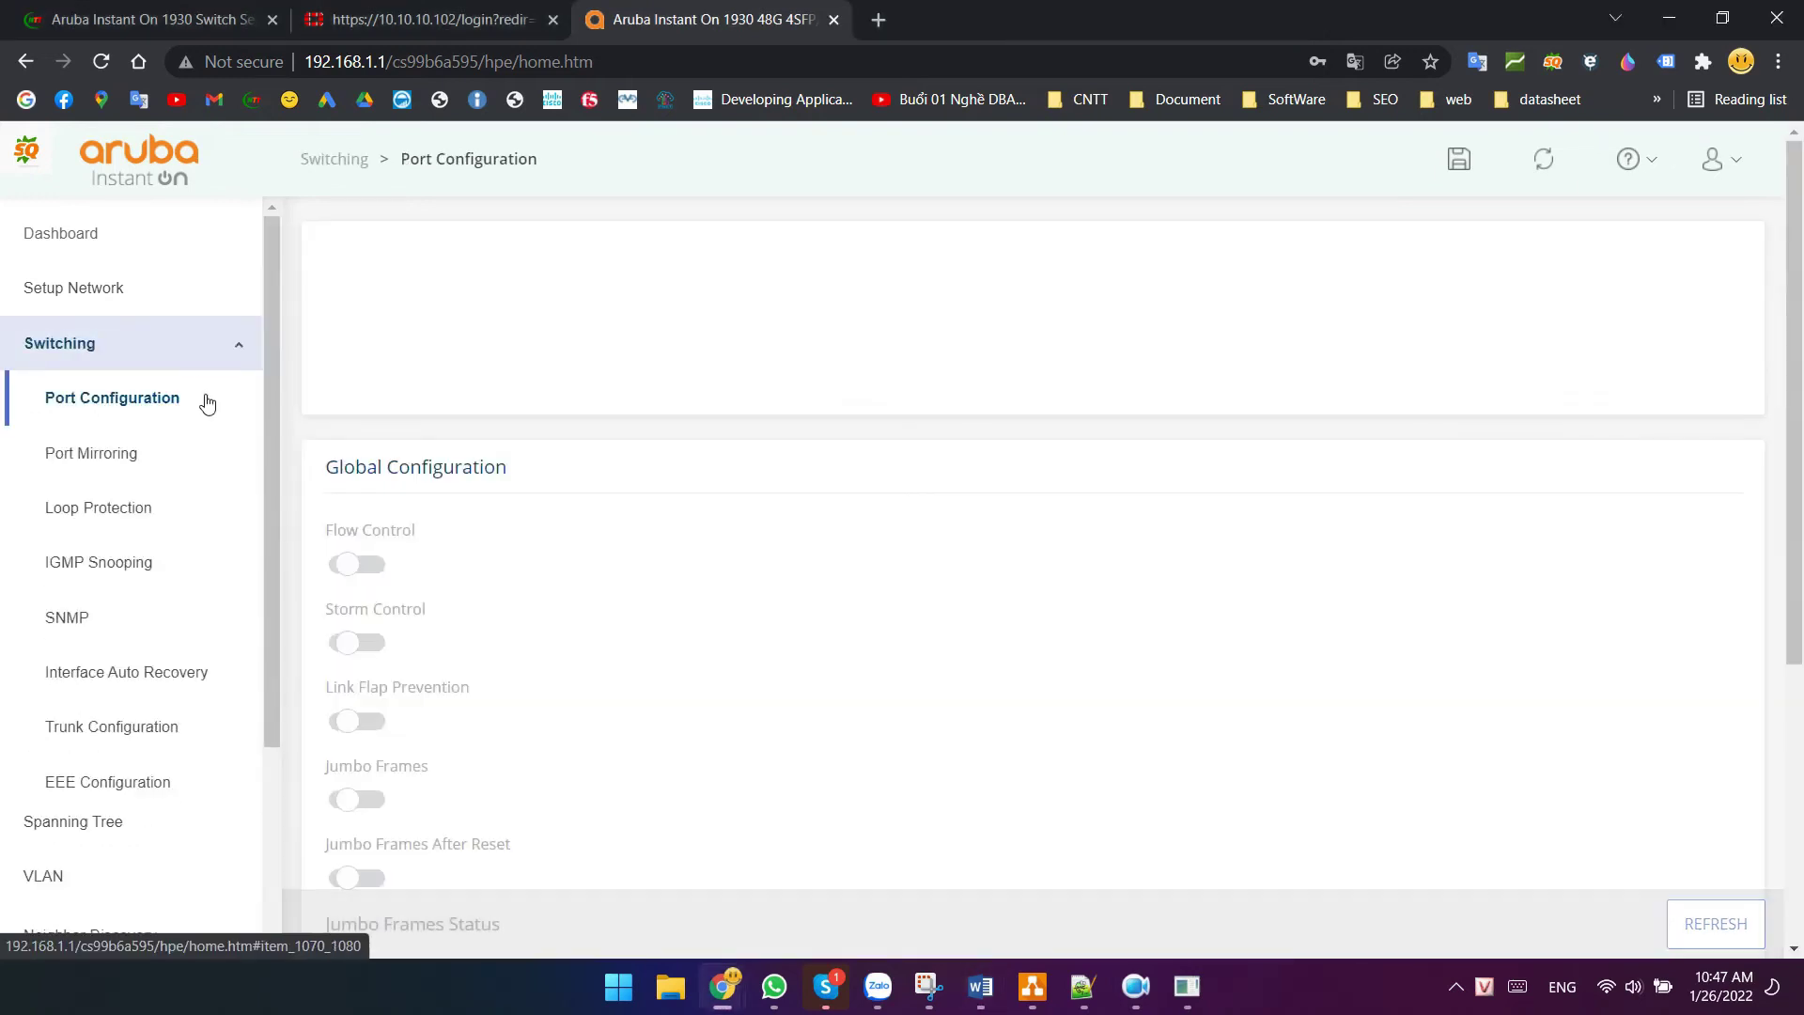
# - In Trunk Configuration, edit TRK 1 and describe it as 'Connect to Firewall'
pyautogui.click(130, 732)
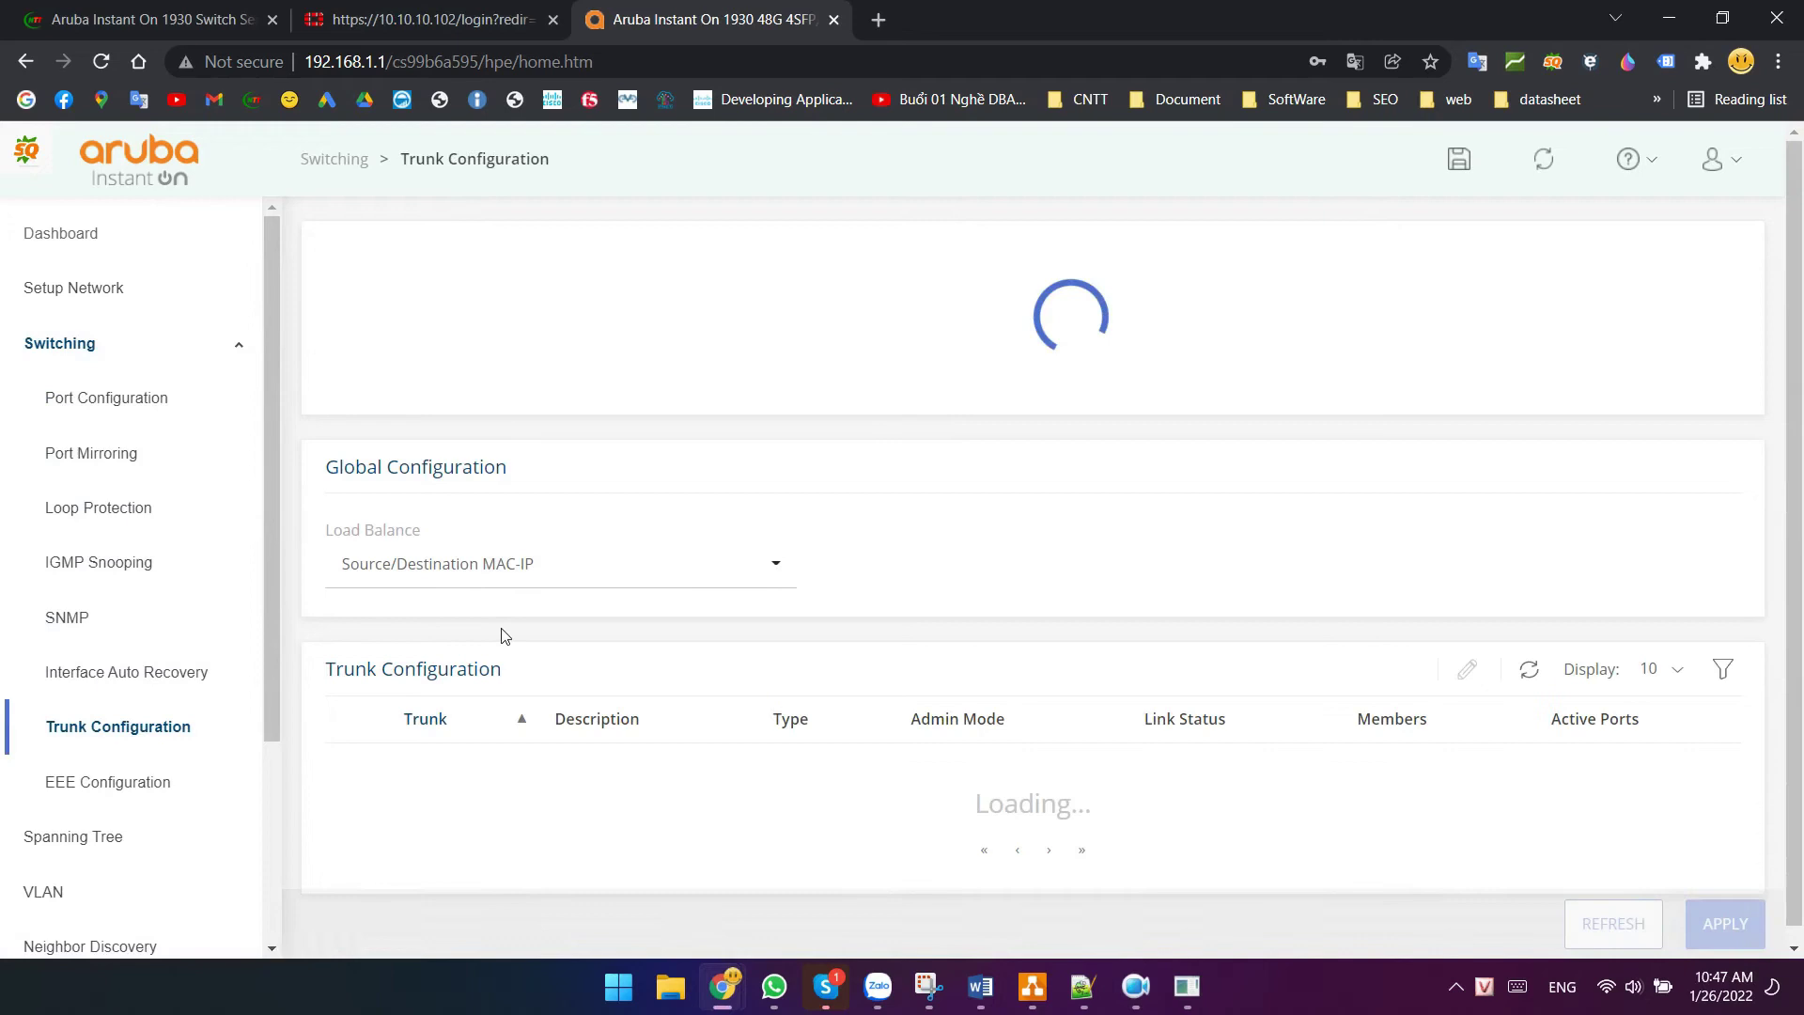
pyautogui.scroll(-2, 523, 652)
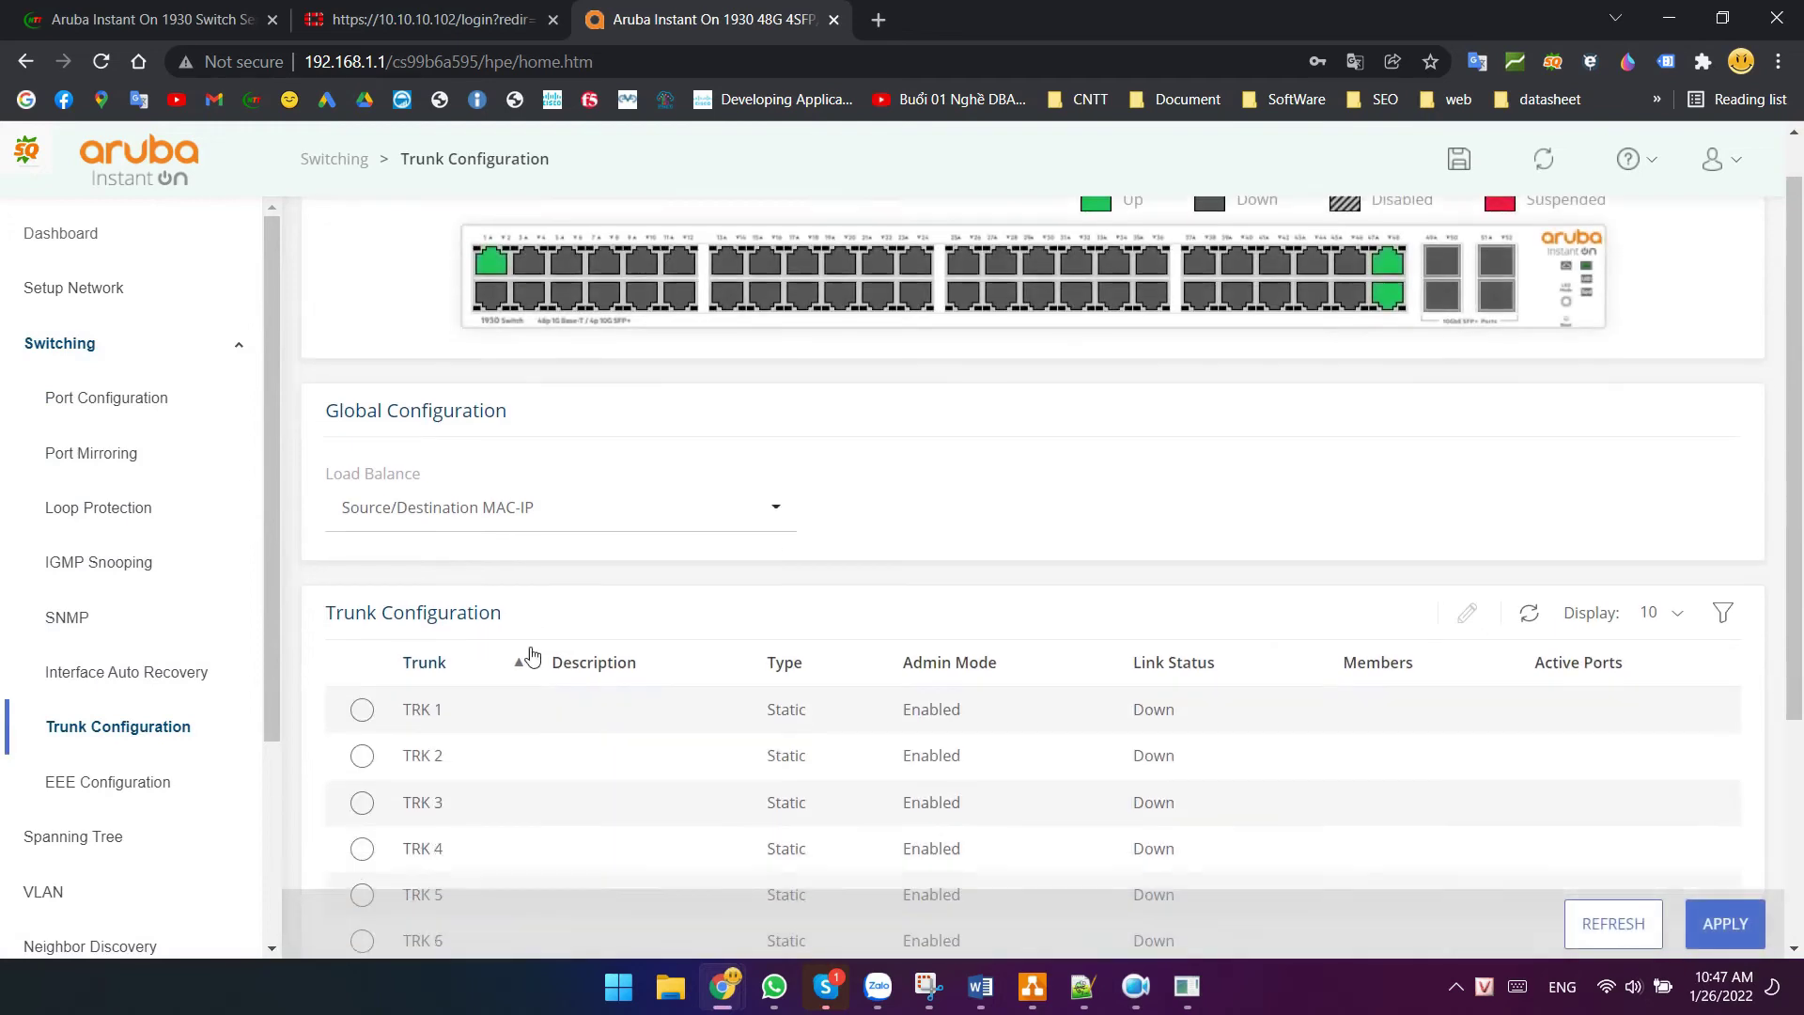
pyautogui.doubleClick(362, 438)
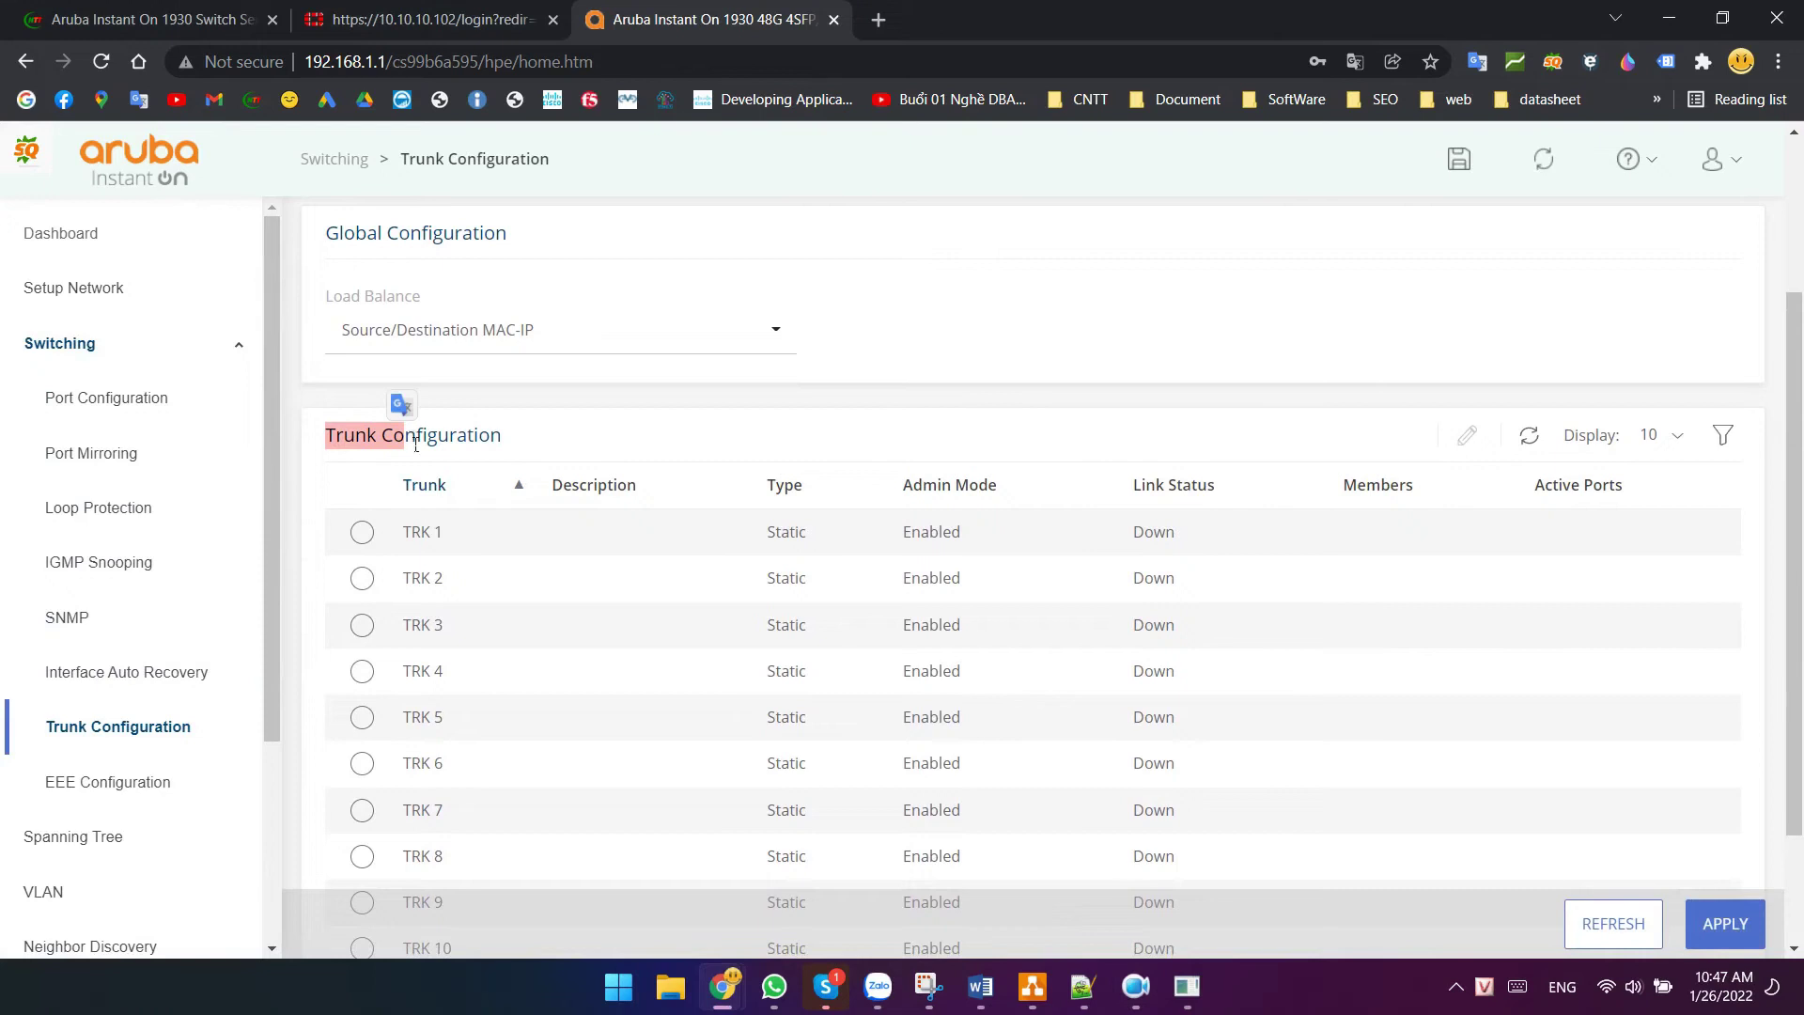
pyautogui.click(371, 543)
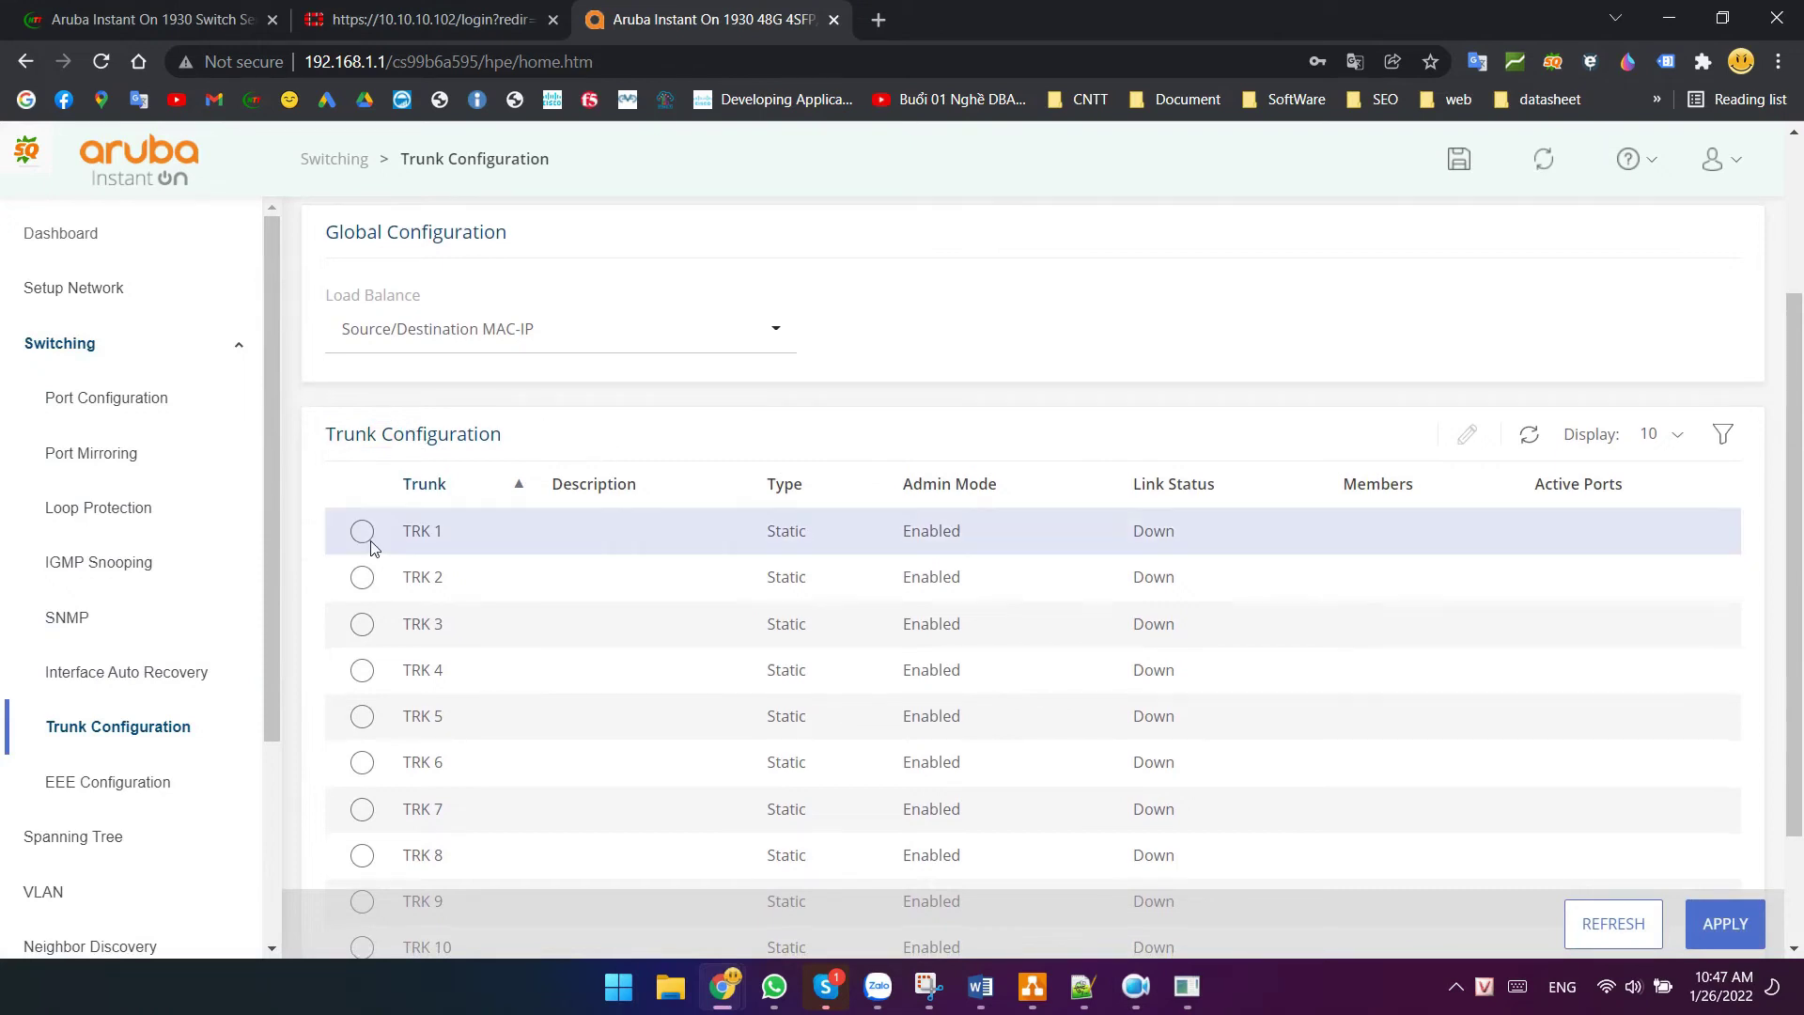
pyautogui.click(1462, 440)
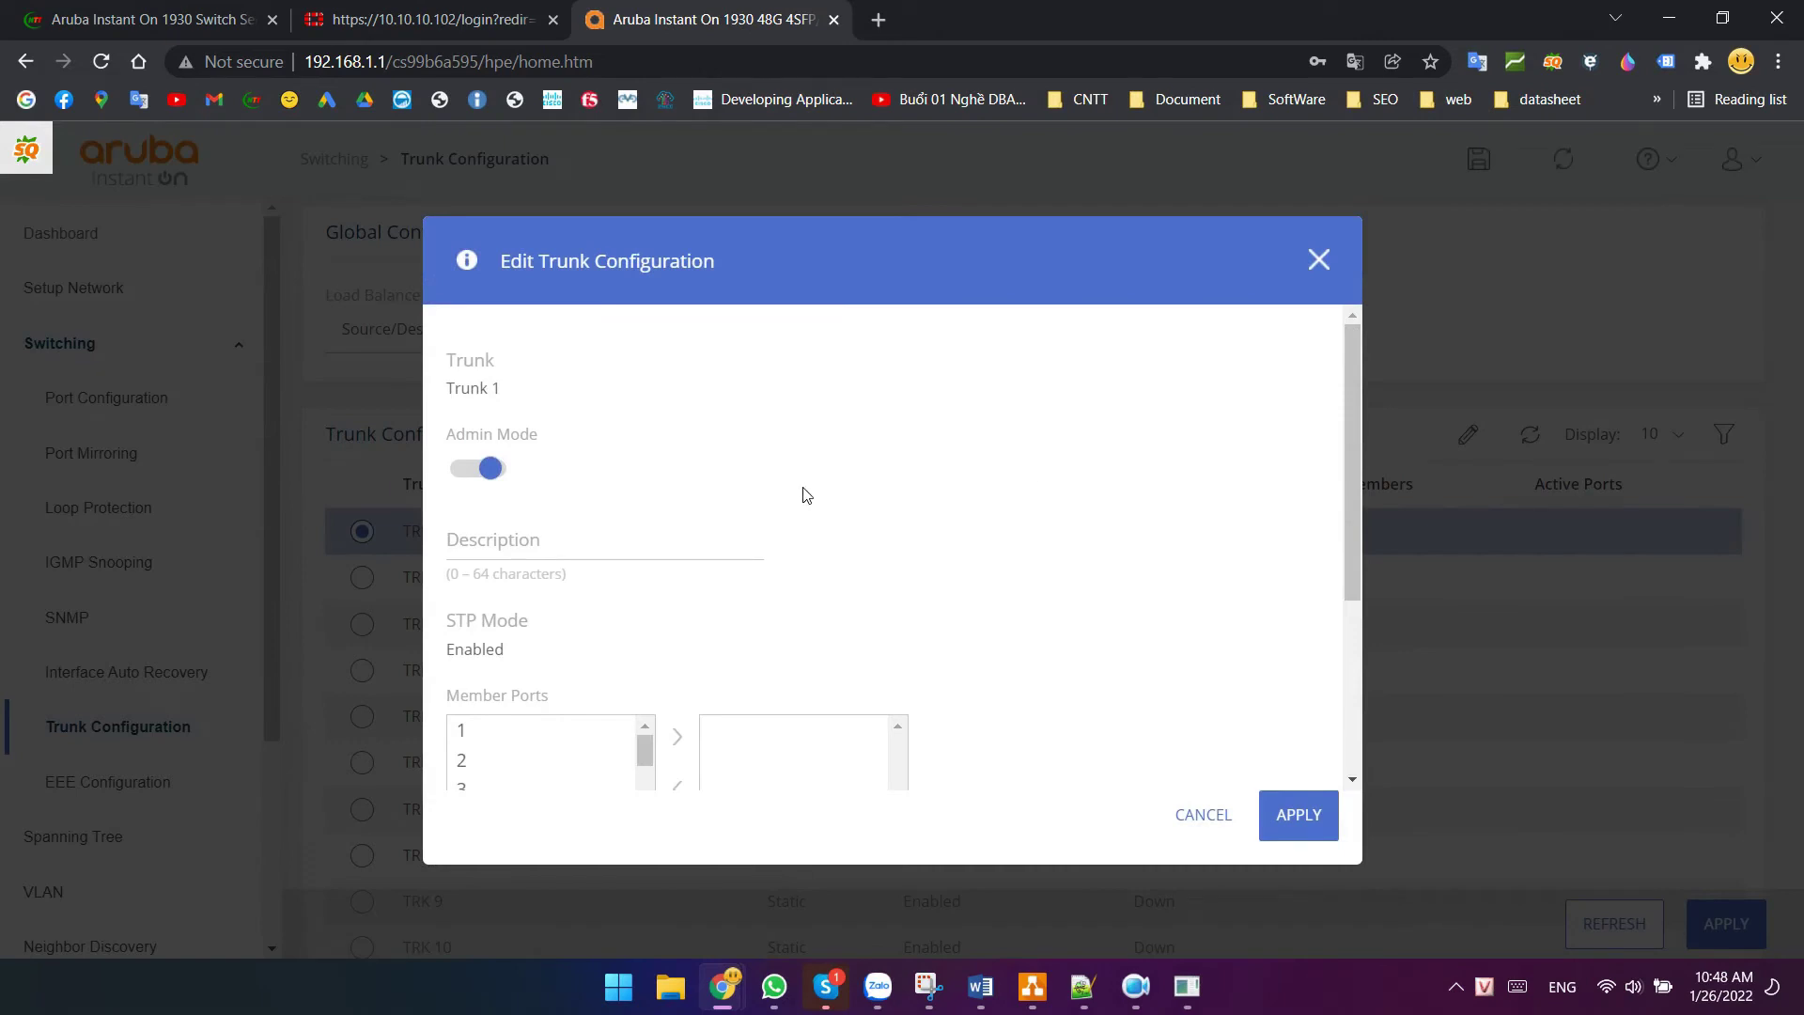
pyautogui.click(523, 543)
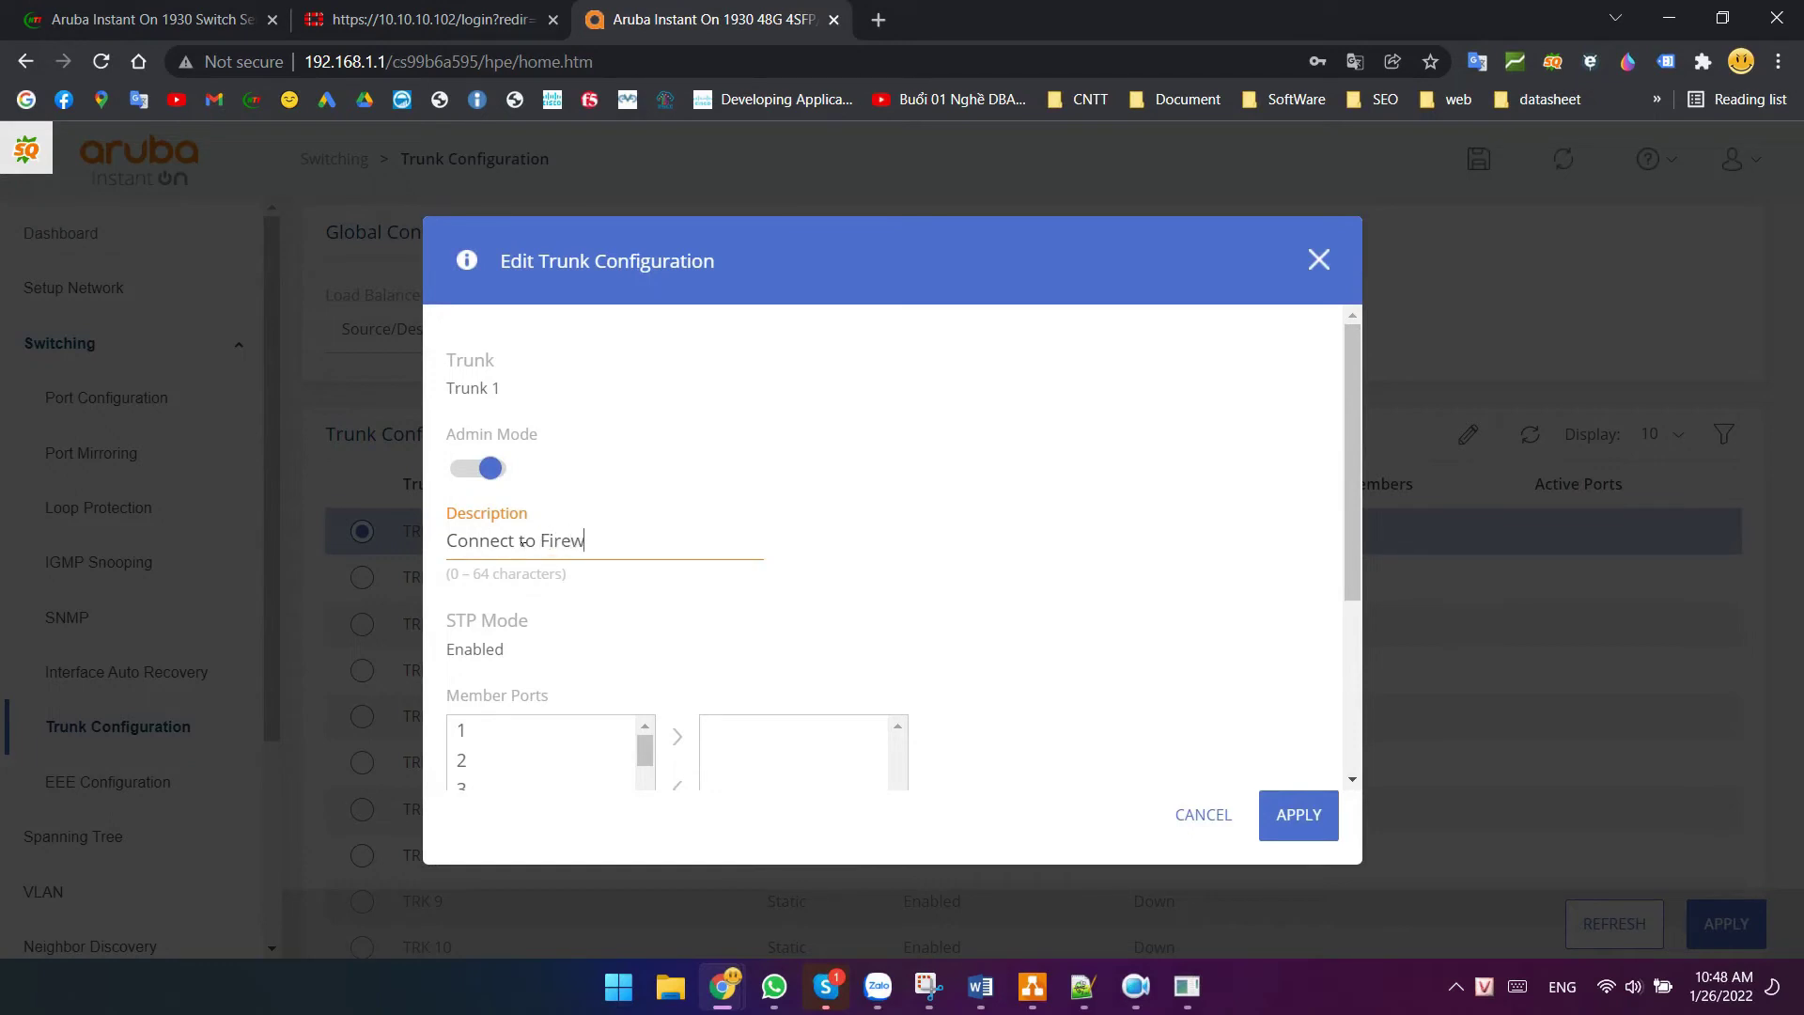
# - Add ports 47 and 48 as trunk members, set the trunk to LACP and apply
pyautogui.scroll(-3, 664, 554)
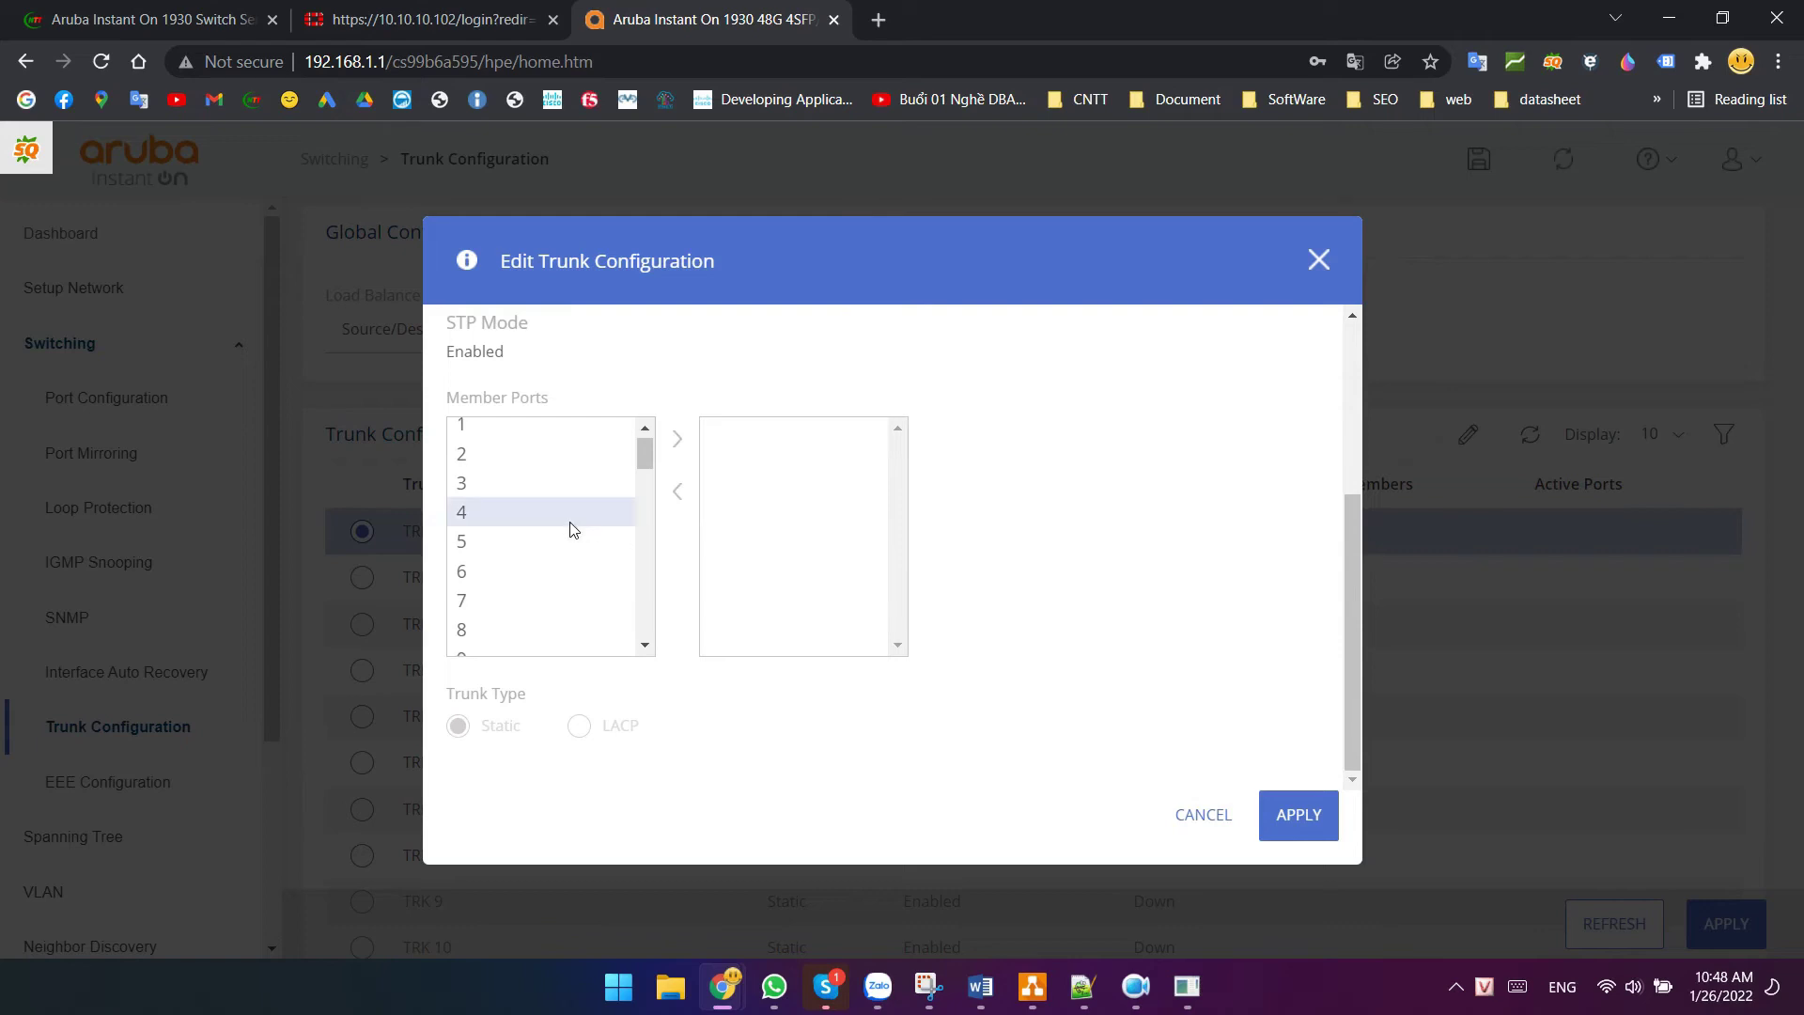
pyautogui.scroll(1, 573, 530)
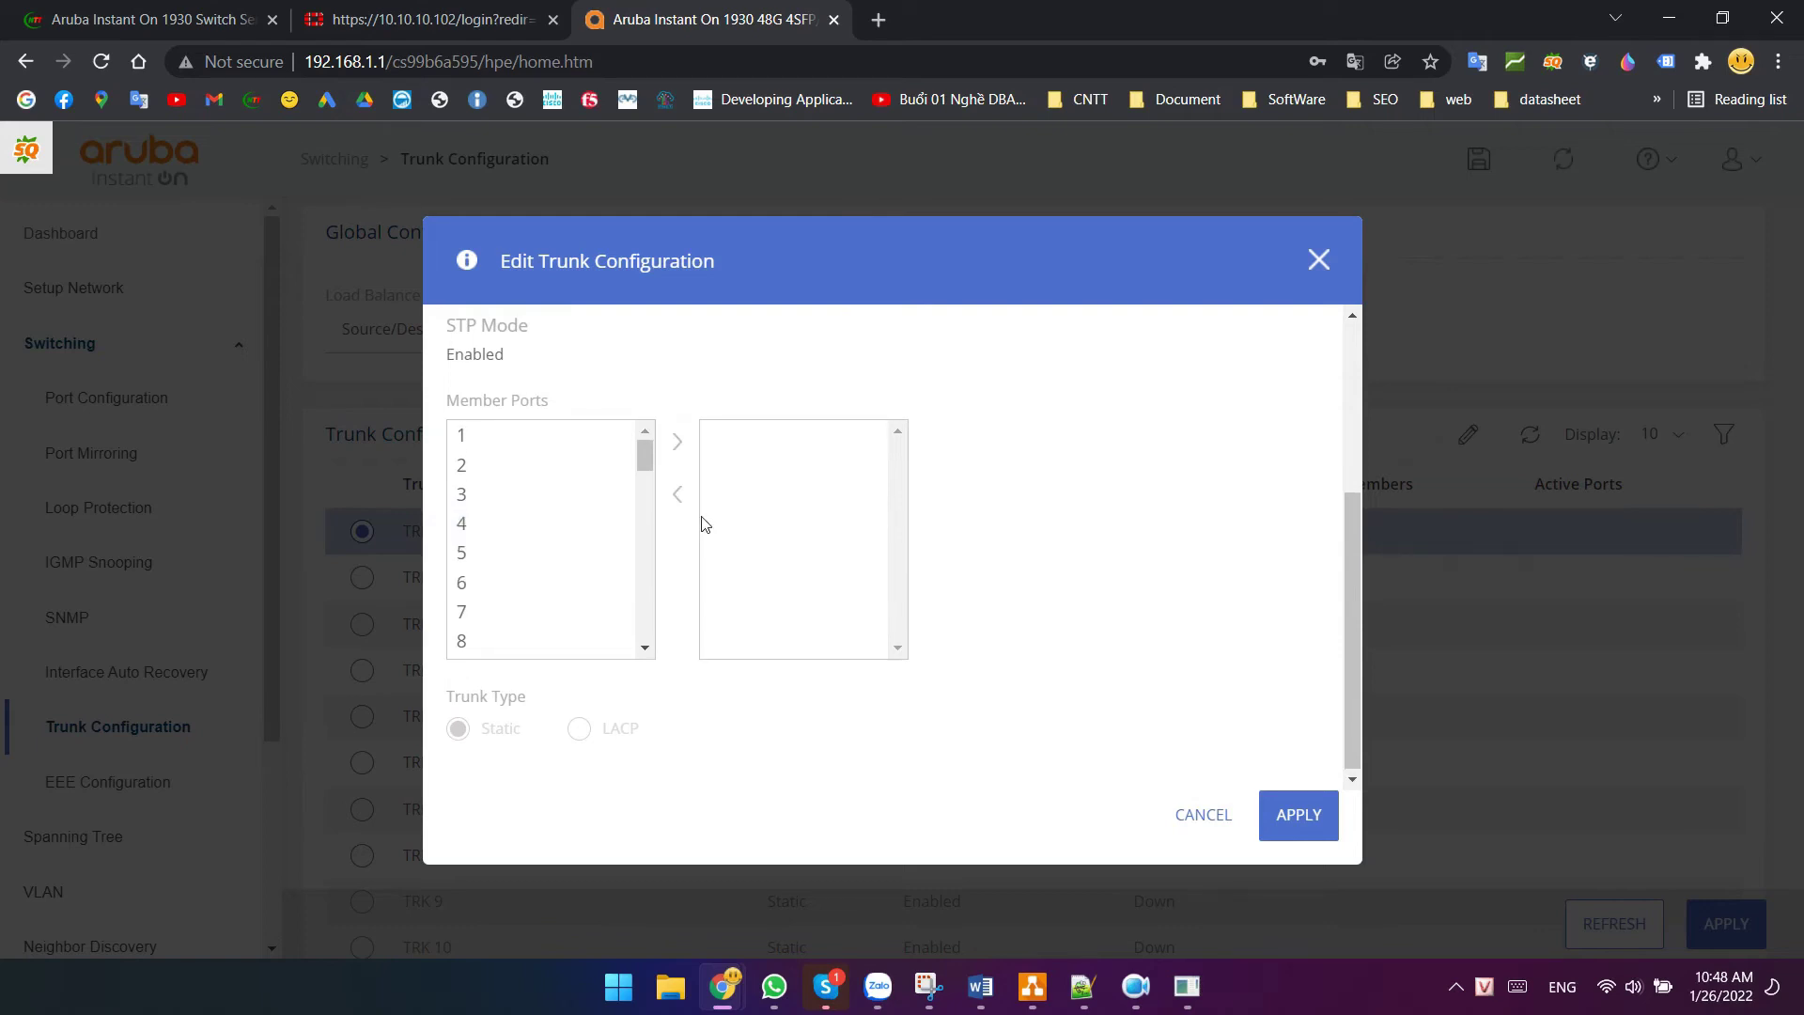
pyautogui.scroll(-14, 602, 543)
pyautogui.scroll(-1, 526, 541)
pyautogui.click(481, 495)
pyautogui.click(678, 442)
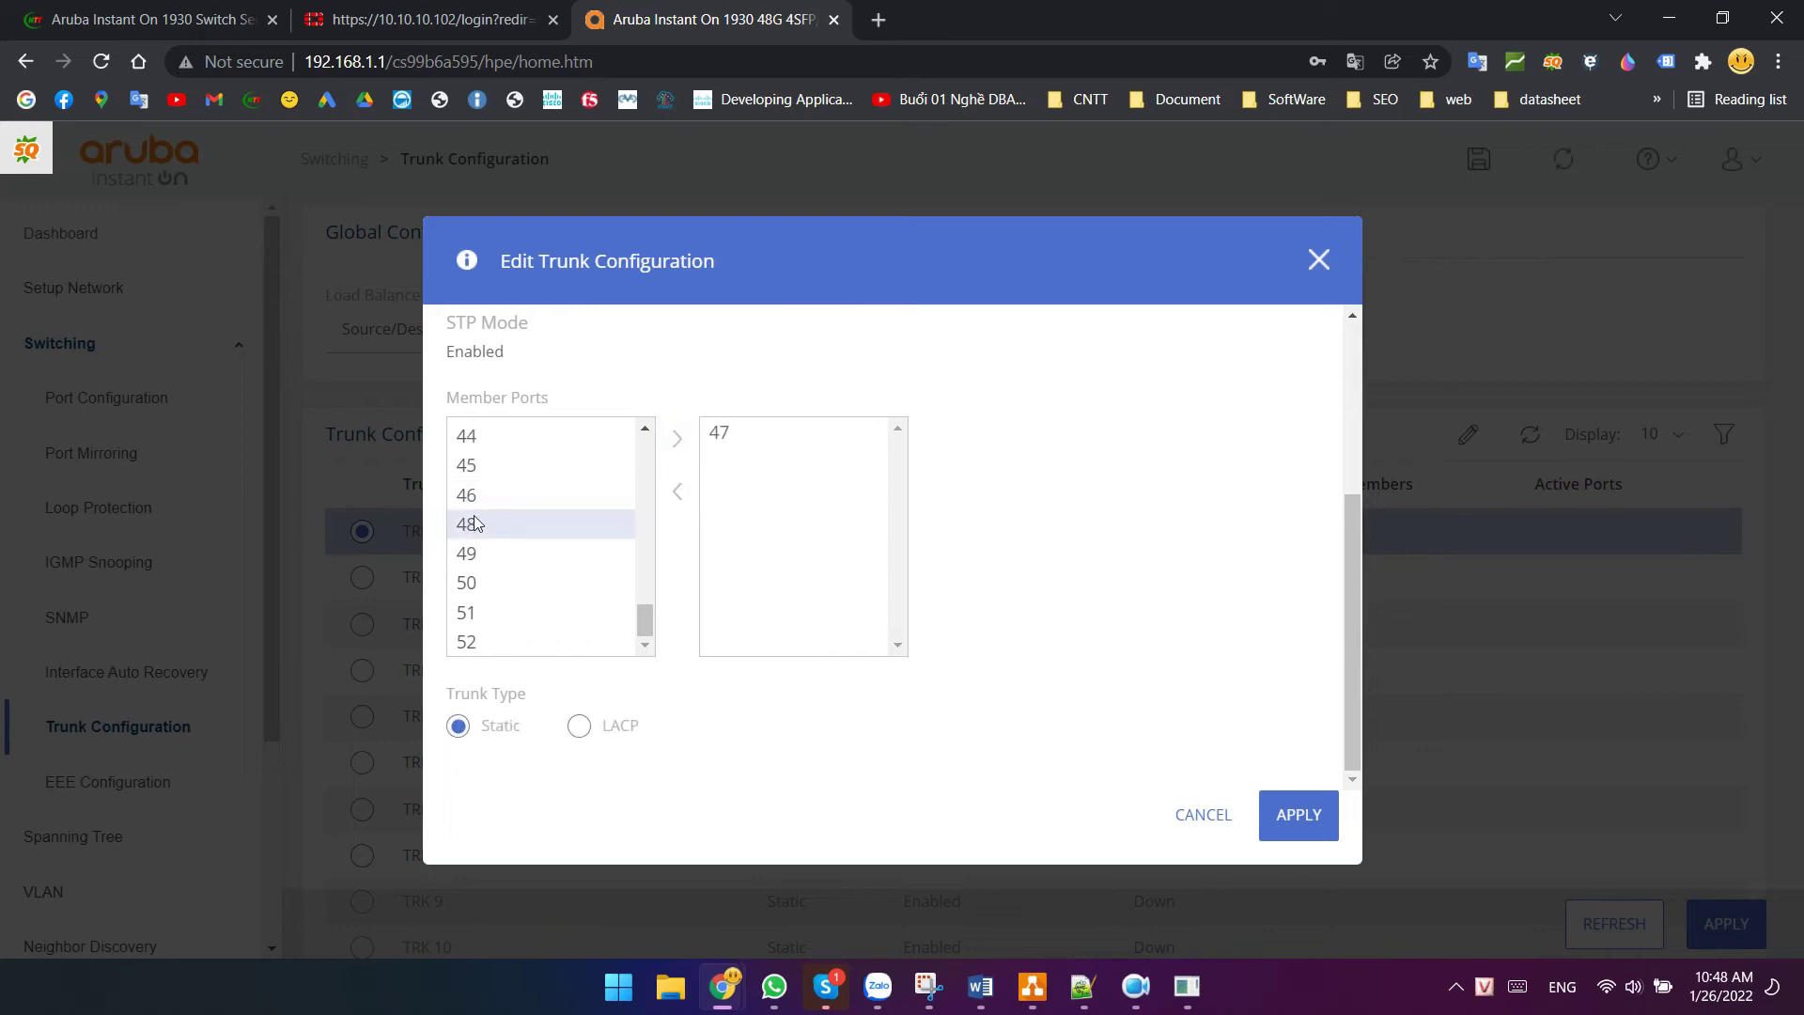
pyautogui.click(475, 522)
pyautogui.click(695, 455)
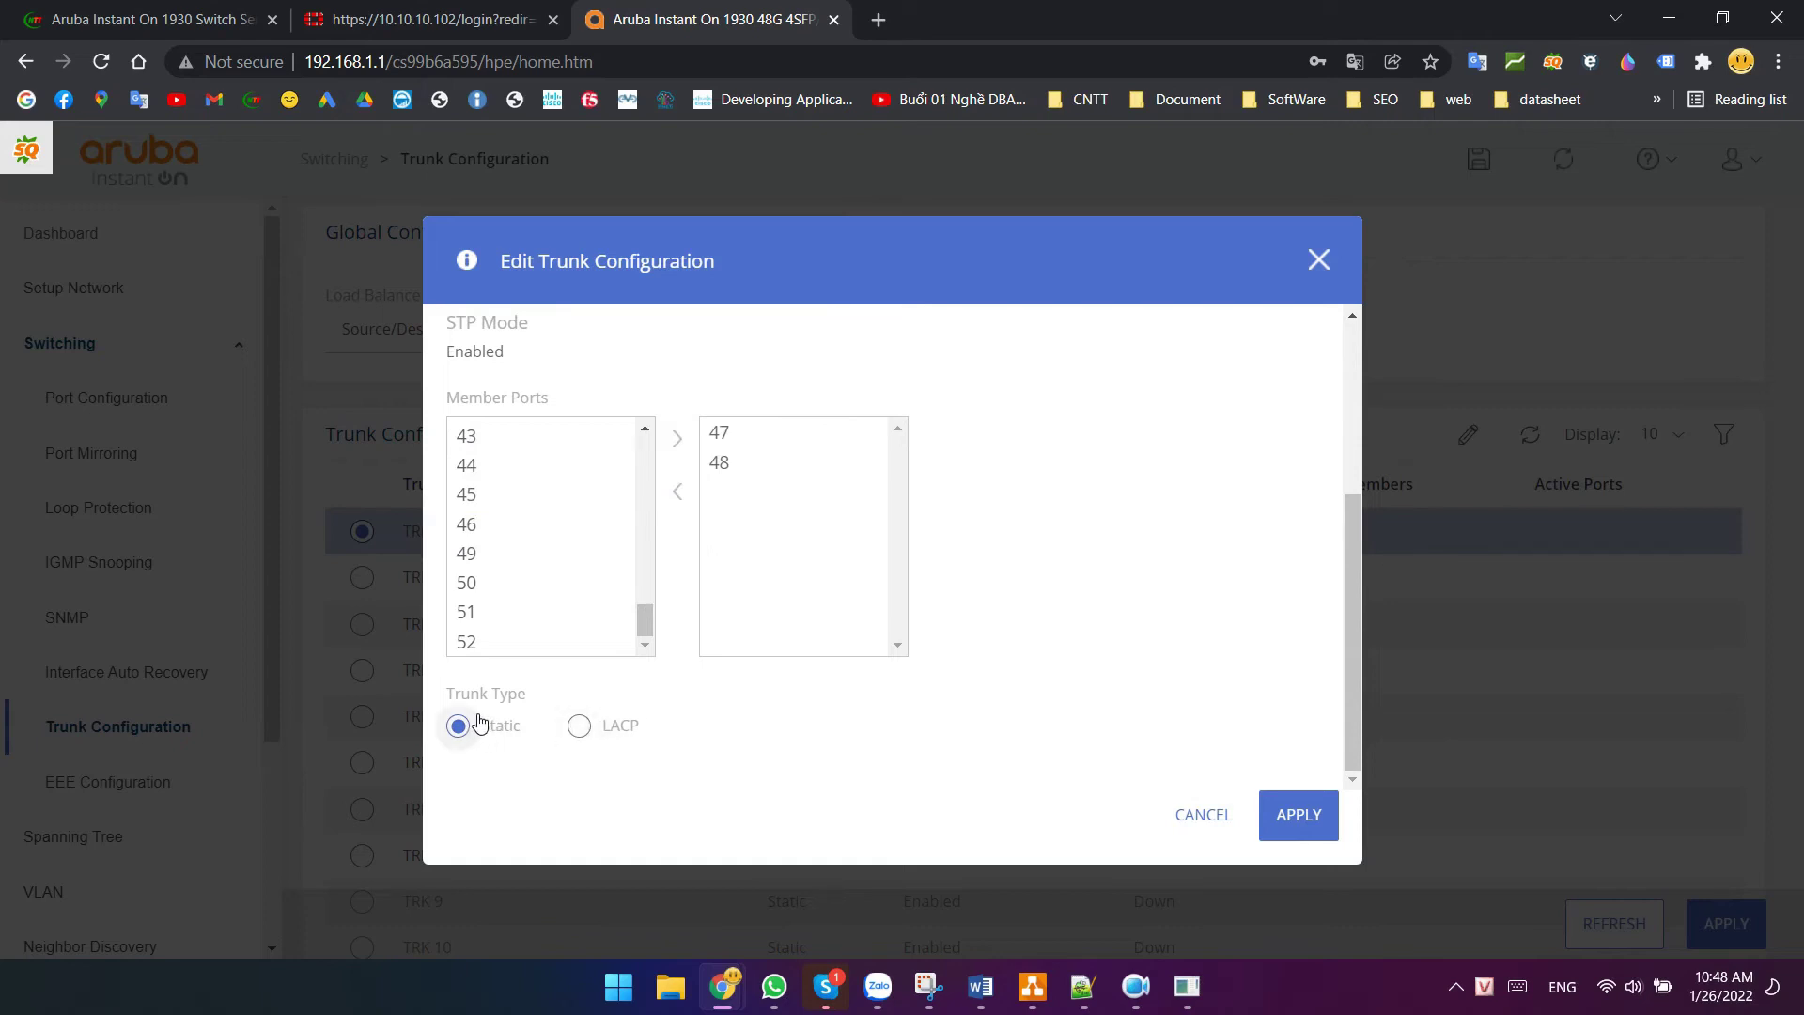
pyautogui.click(569, 725)
pyautogui.click(1294, 811)
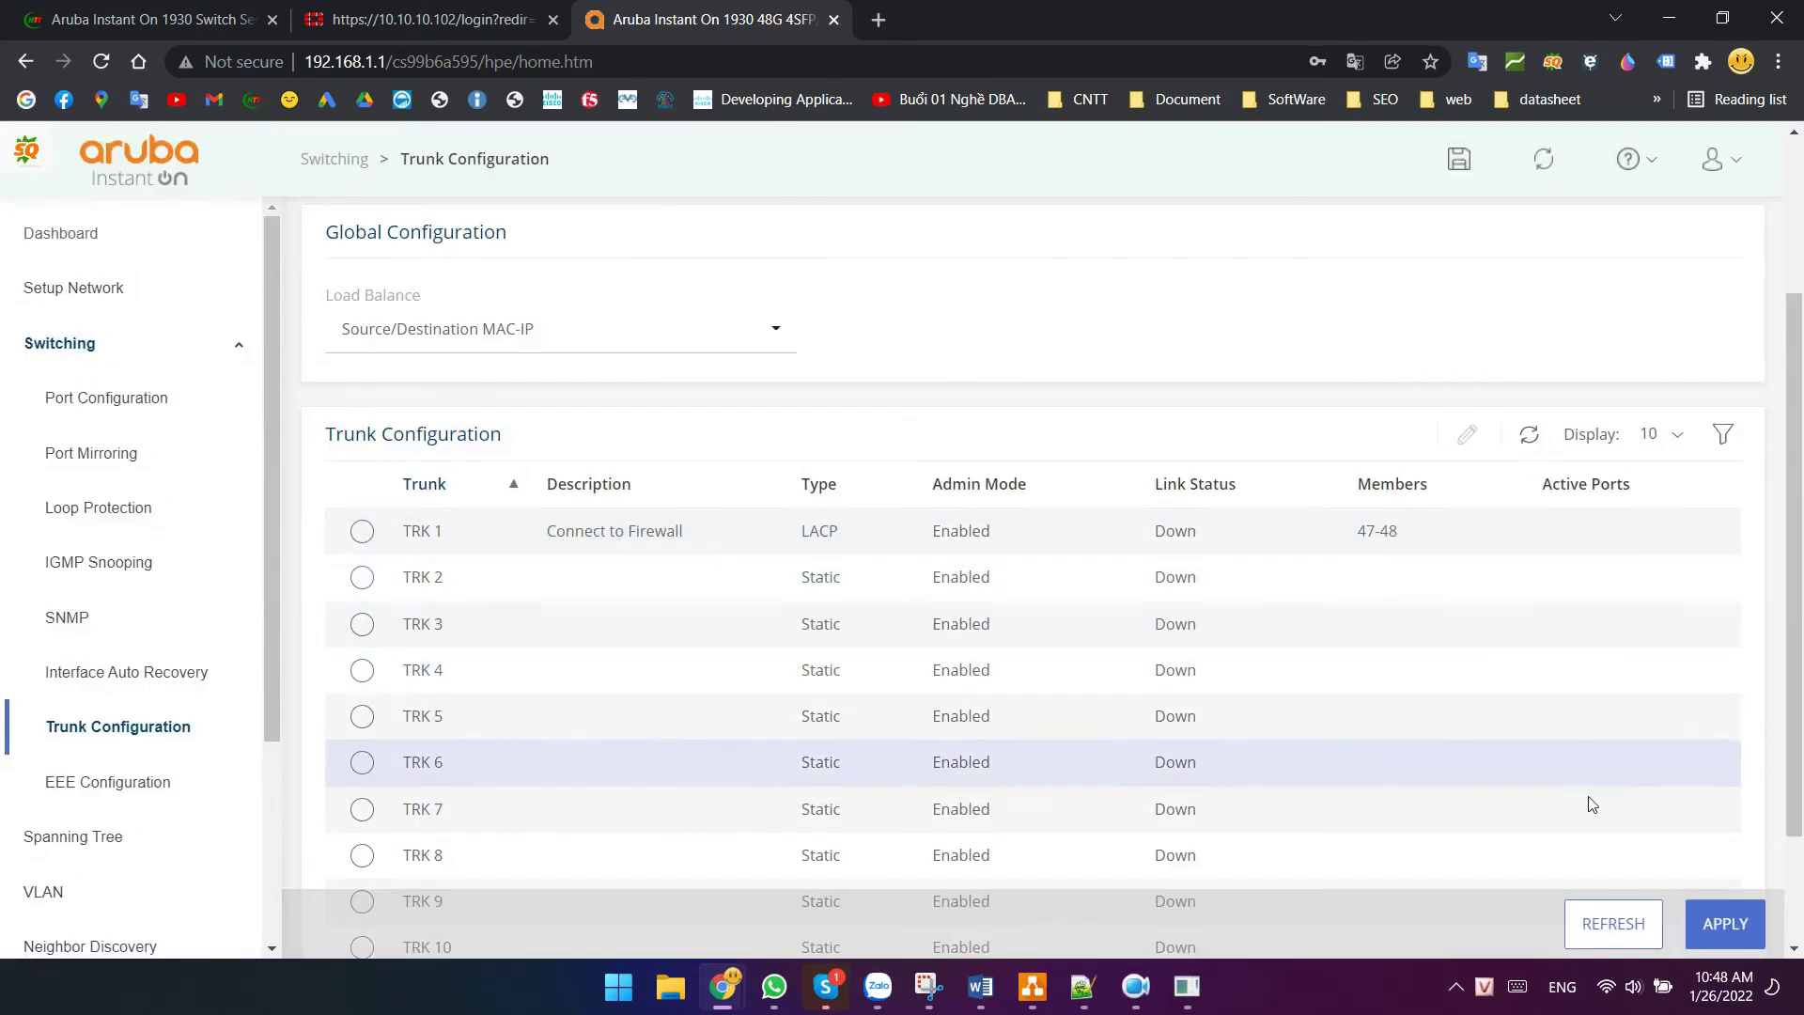
pyautogui.click(1614, 926)
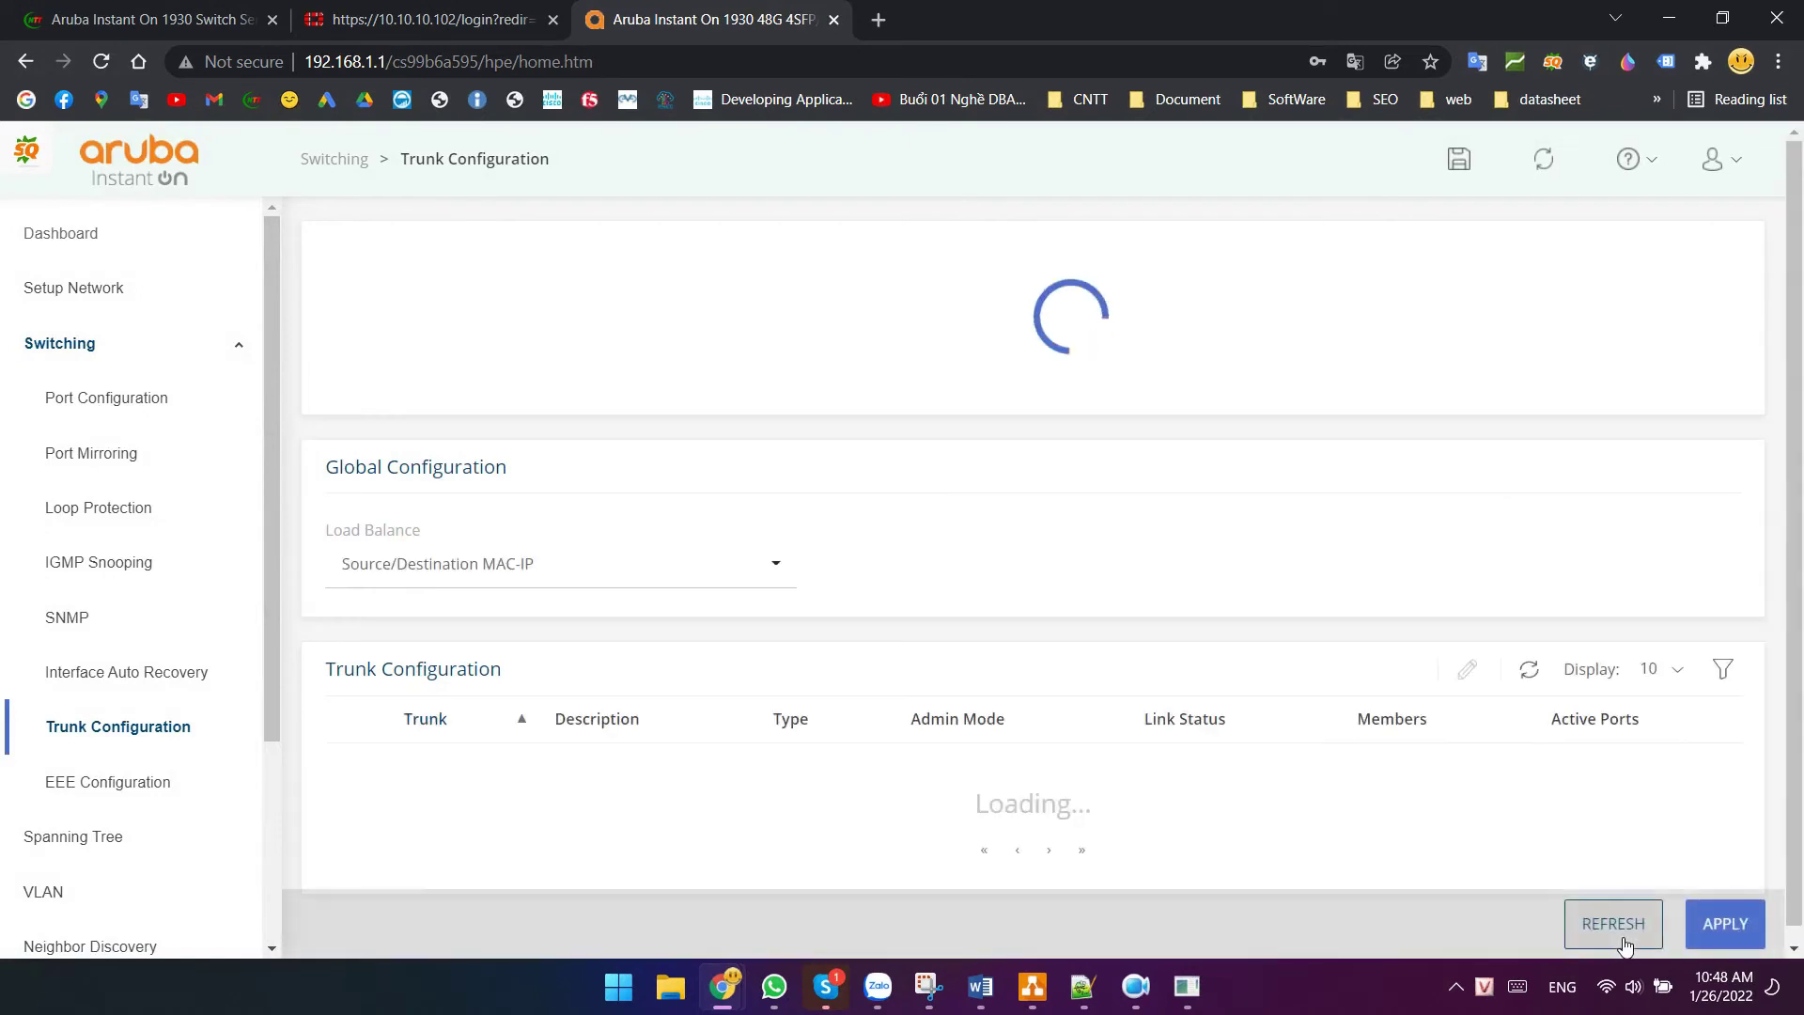
# - Refresh the trunk list and confirm TRK 1 is Up with ports 47–48 active
pyautogui.click(1626, 941)
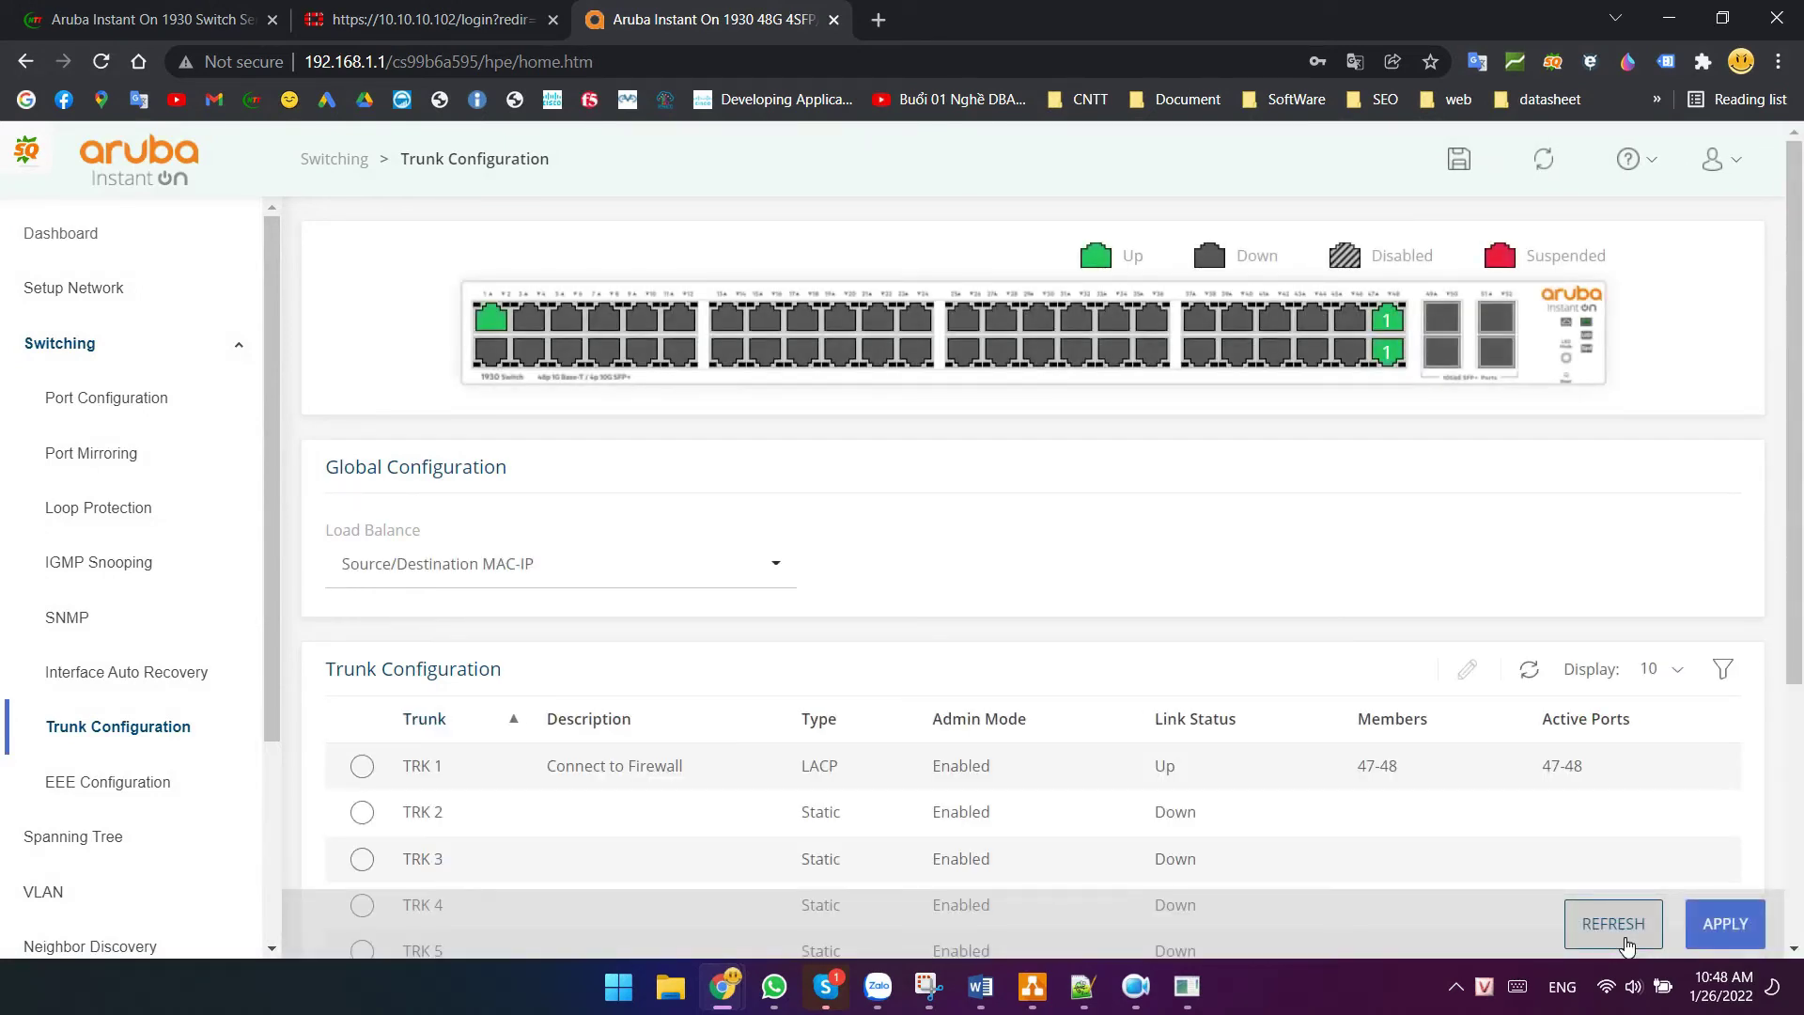
pyautogui.moveTo(1591, 759); pyautogui.dragTo(1503, 764)
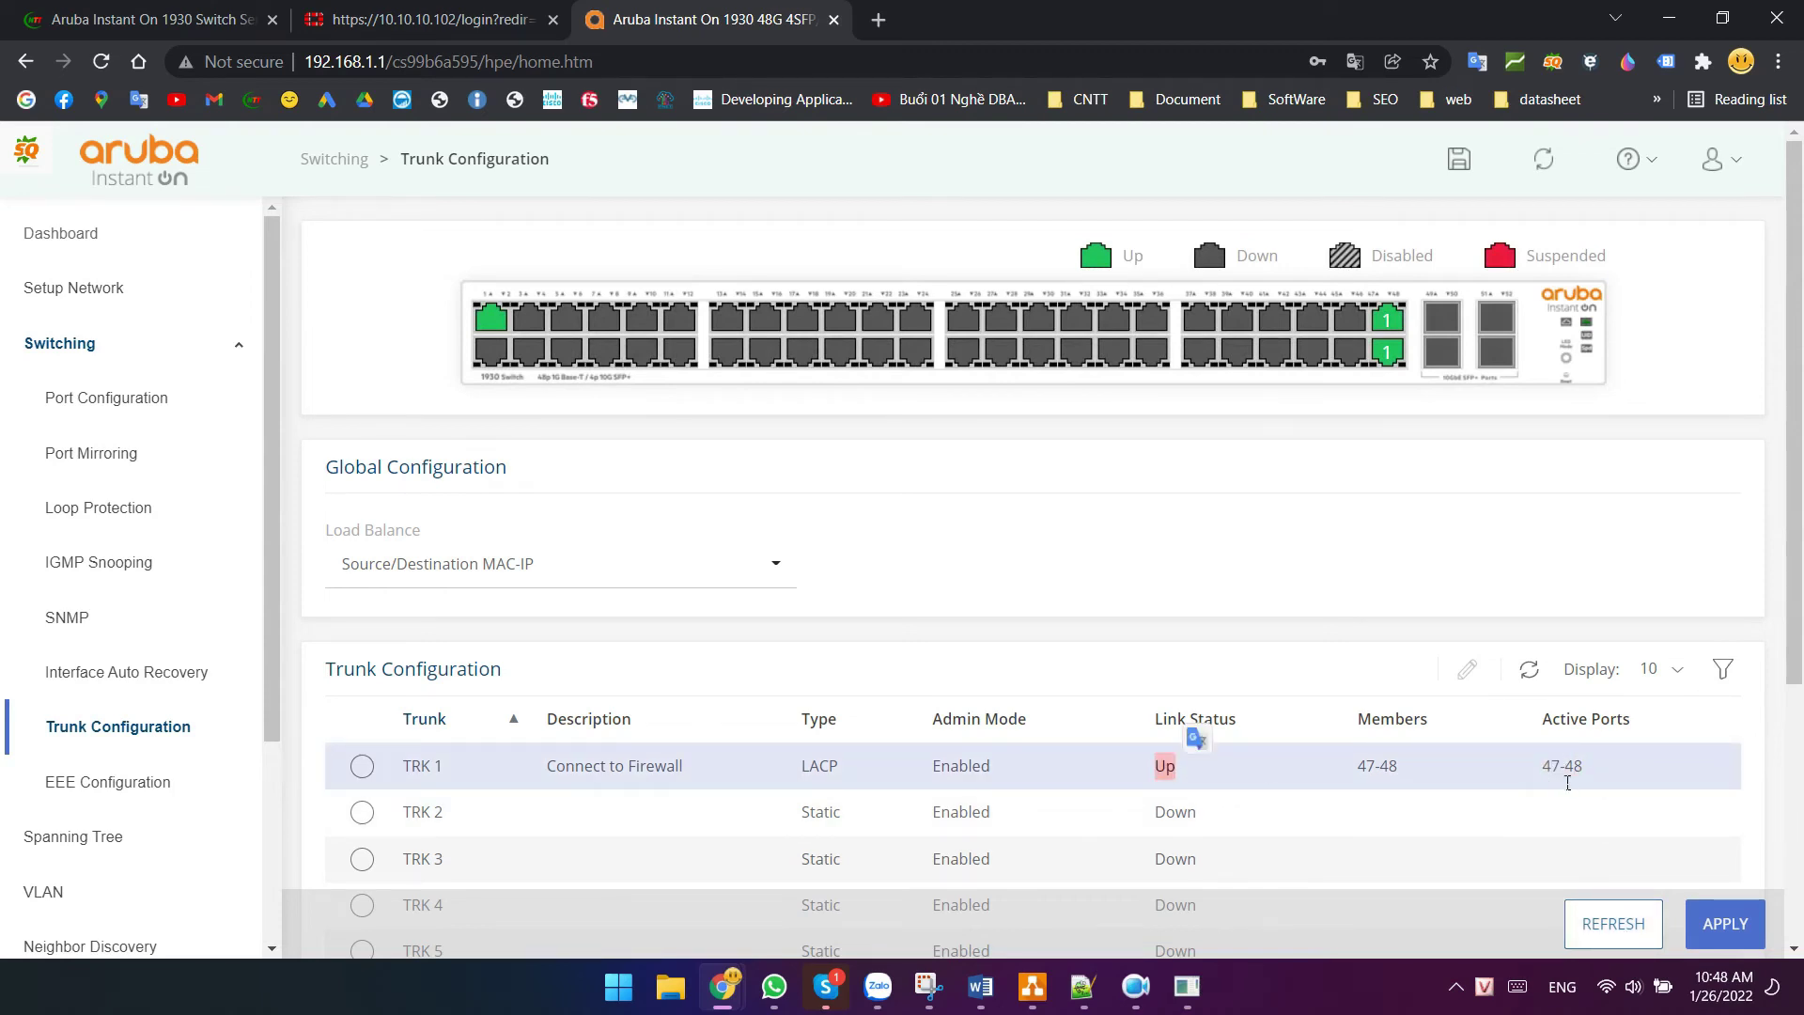
pyautogui.scroll(-2, 1597, 763)
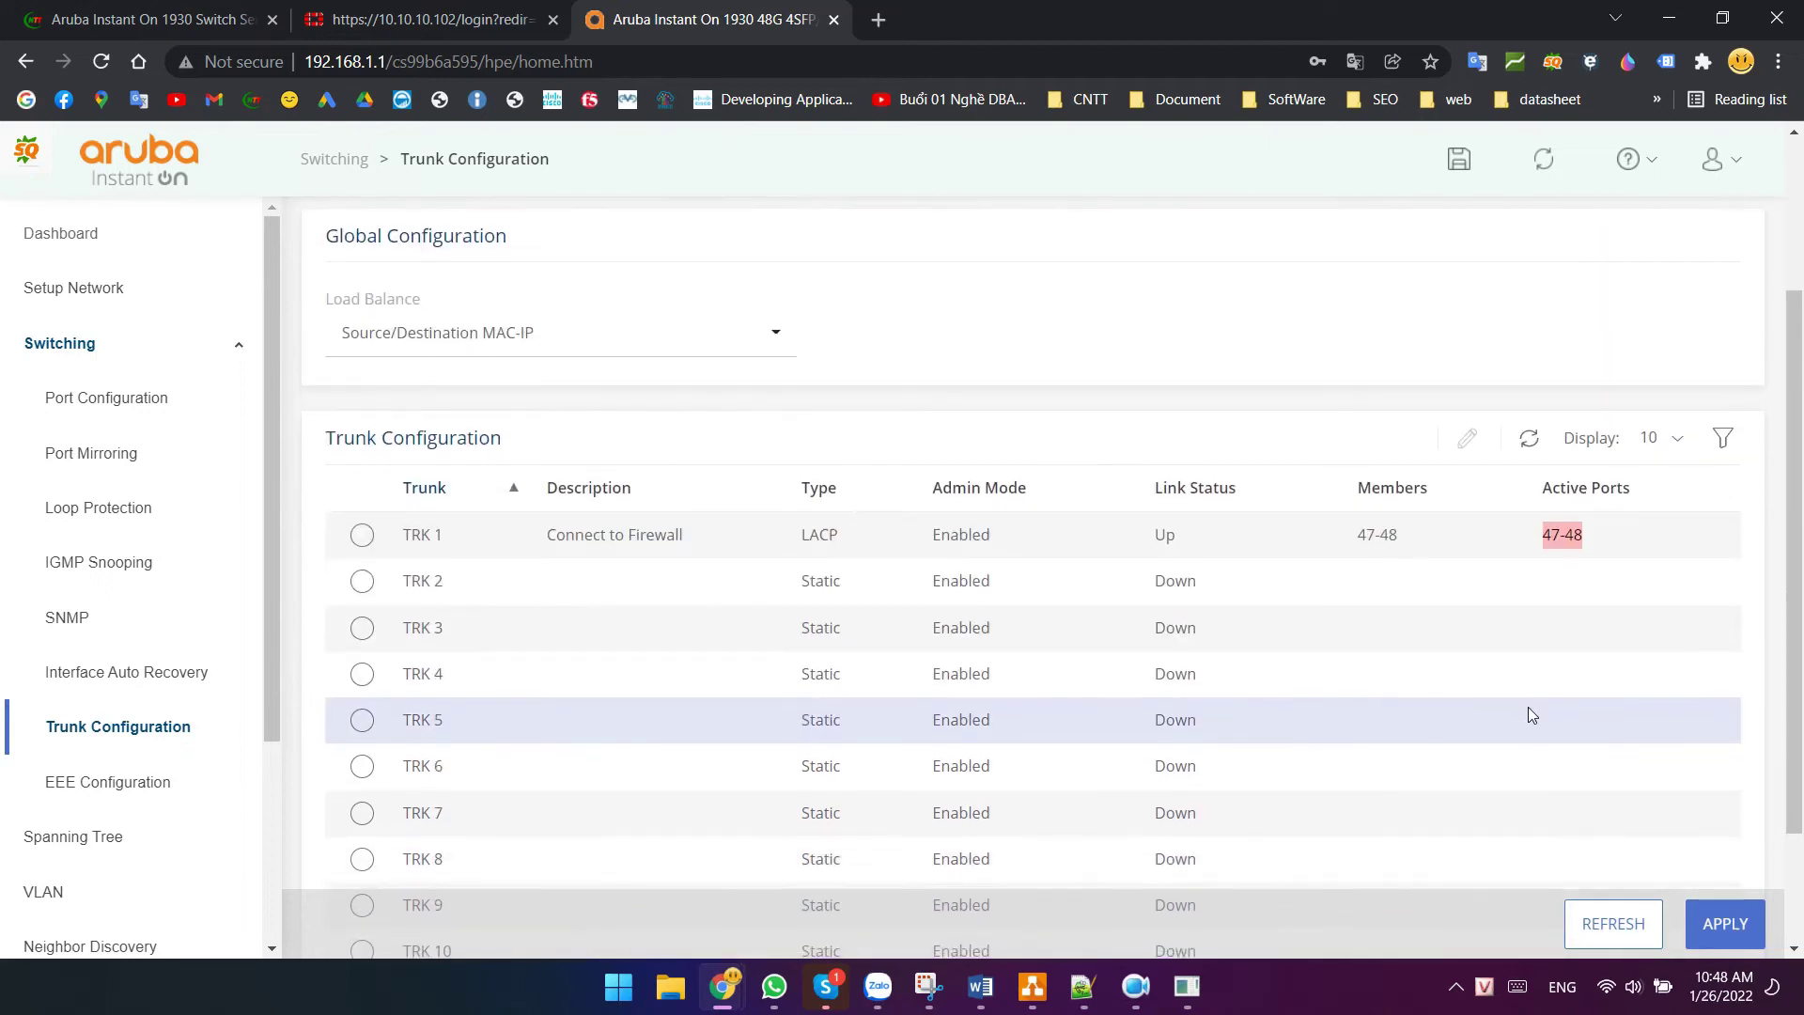
pyautogui.scroll(2, 1378, 590)
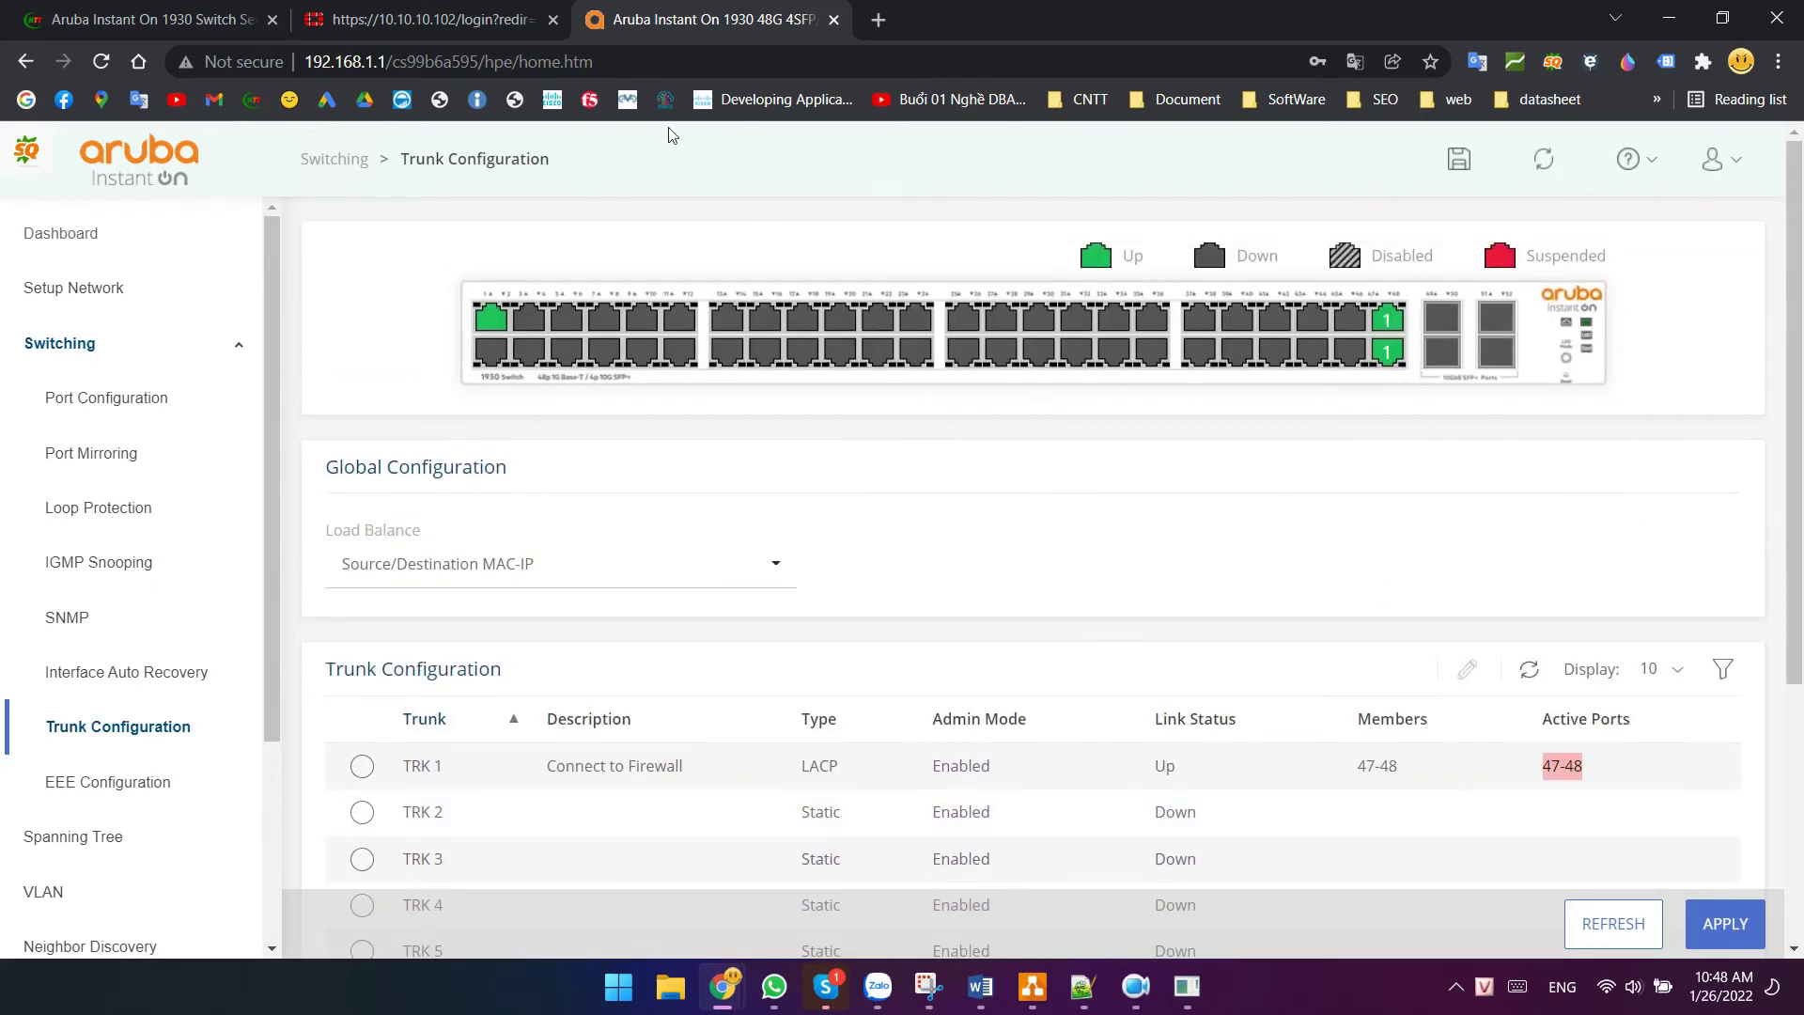
pyautogui.click(469, 12)
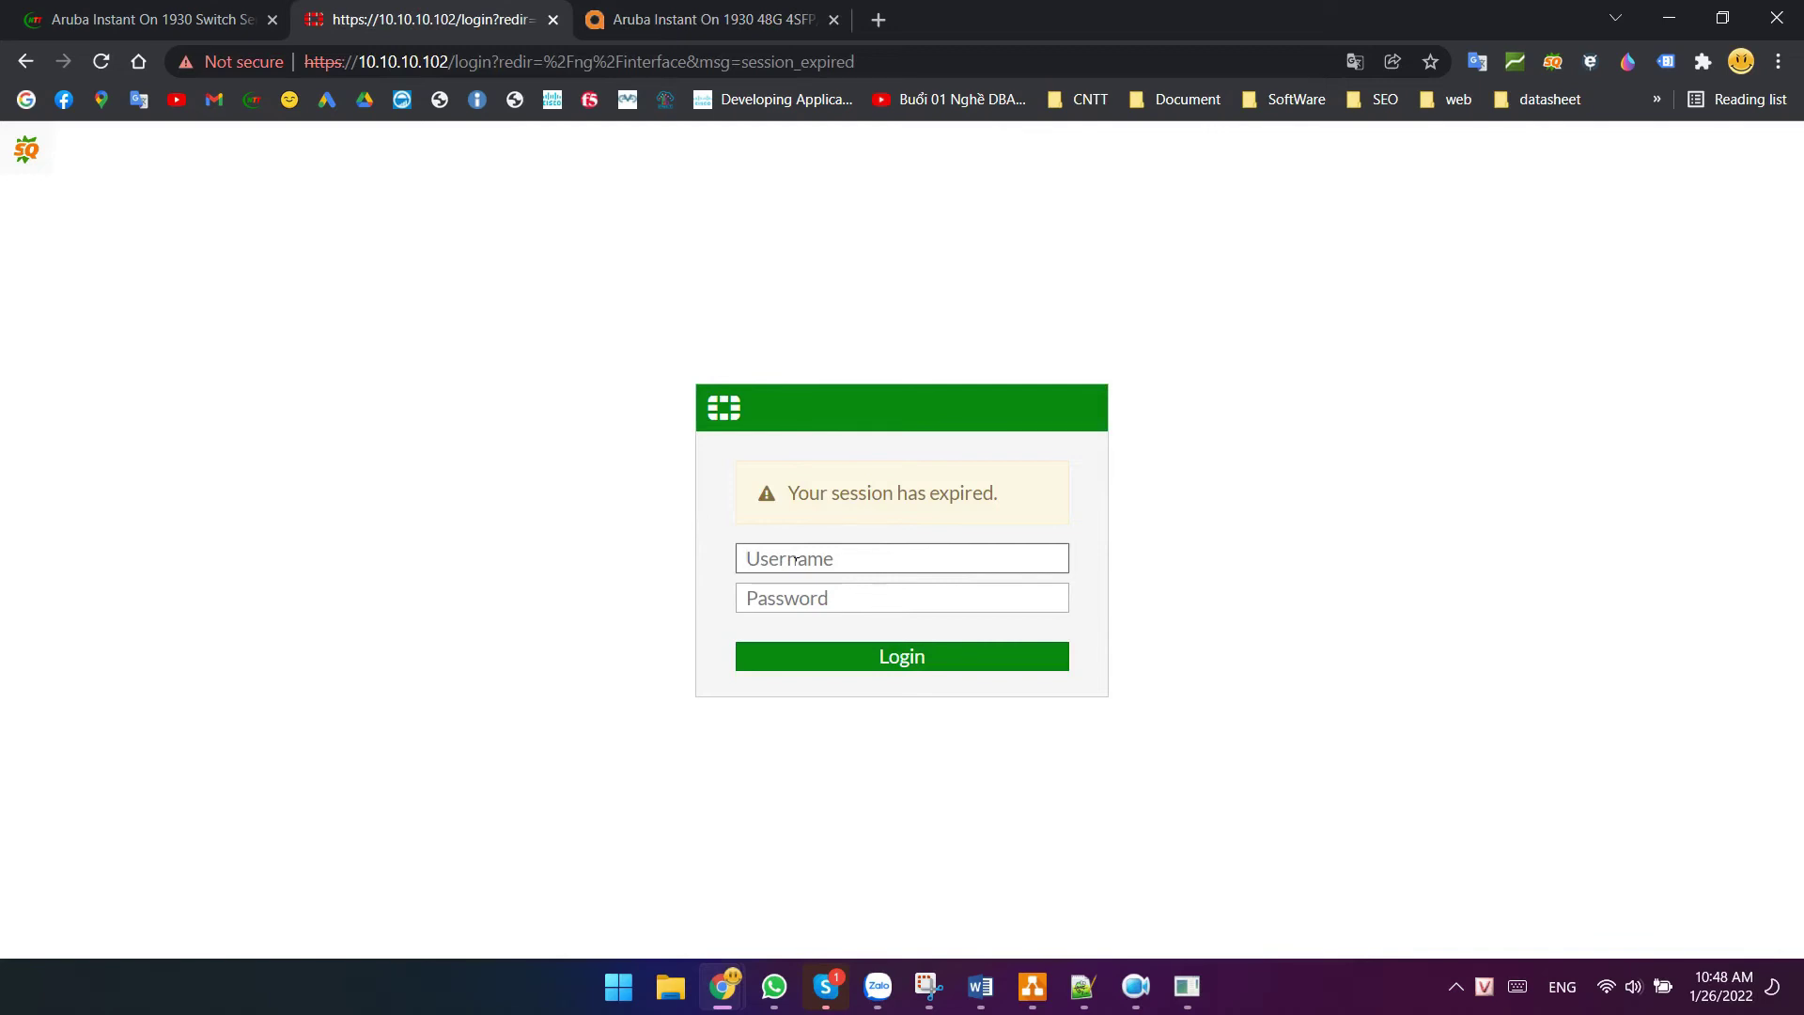
# - Log back into the FortiGate, skip setup, and check VLAN10 and VLAN11 under Po1
pyautogui.press('Tab')
pyautogui.write('*')
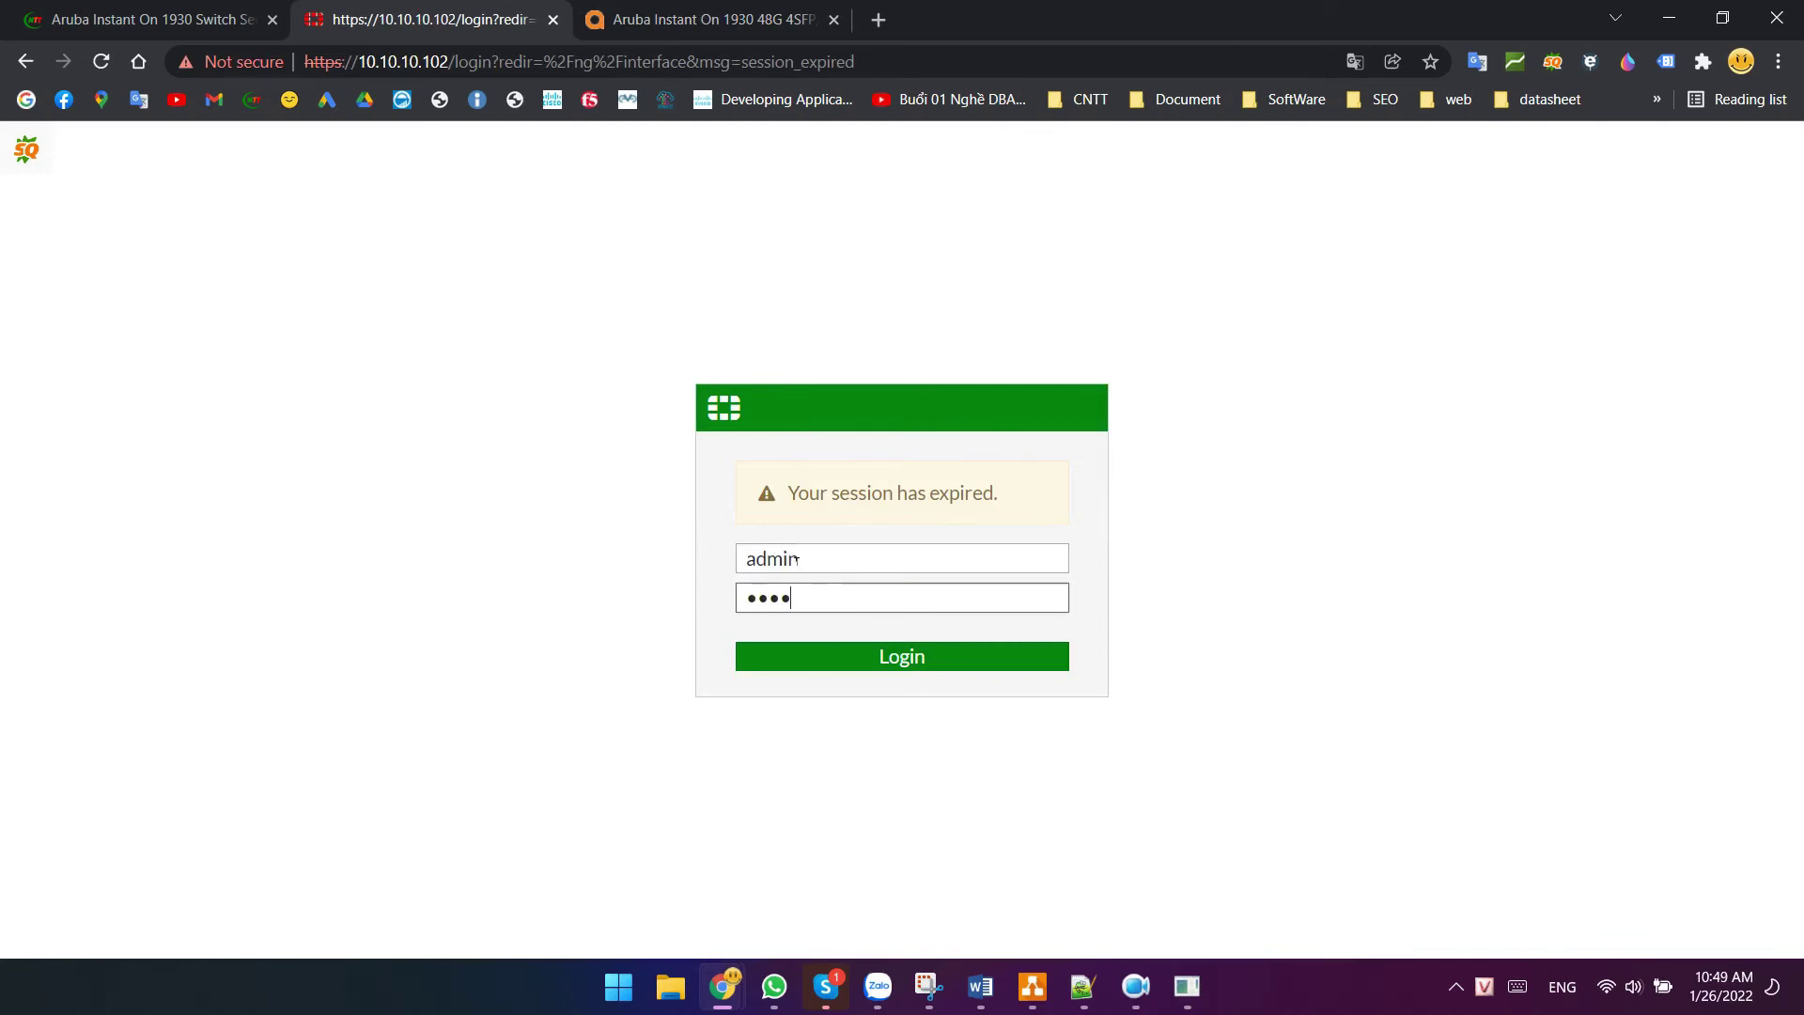
pyautogui.write('********')
pyautogui.press('Return')
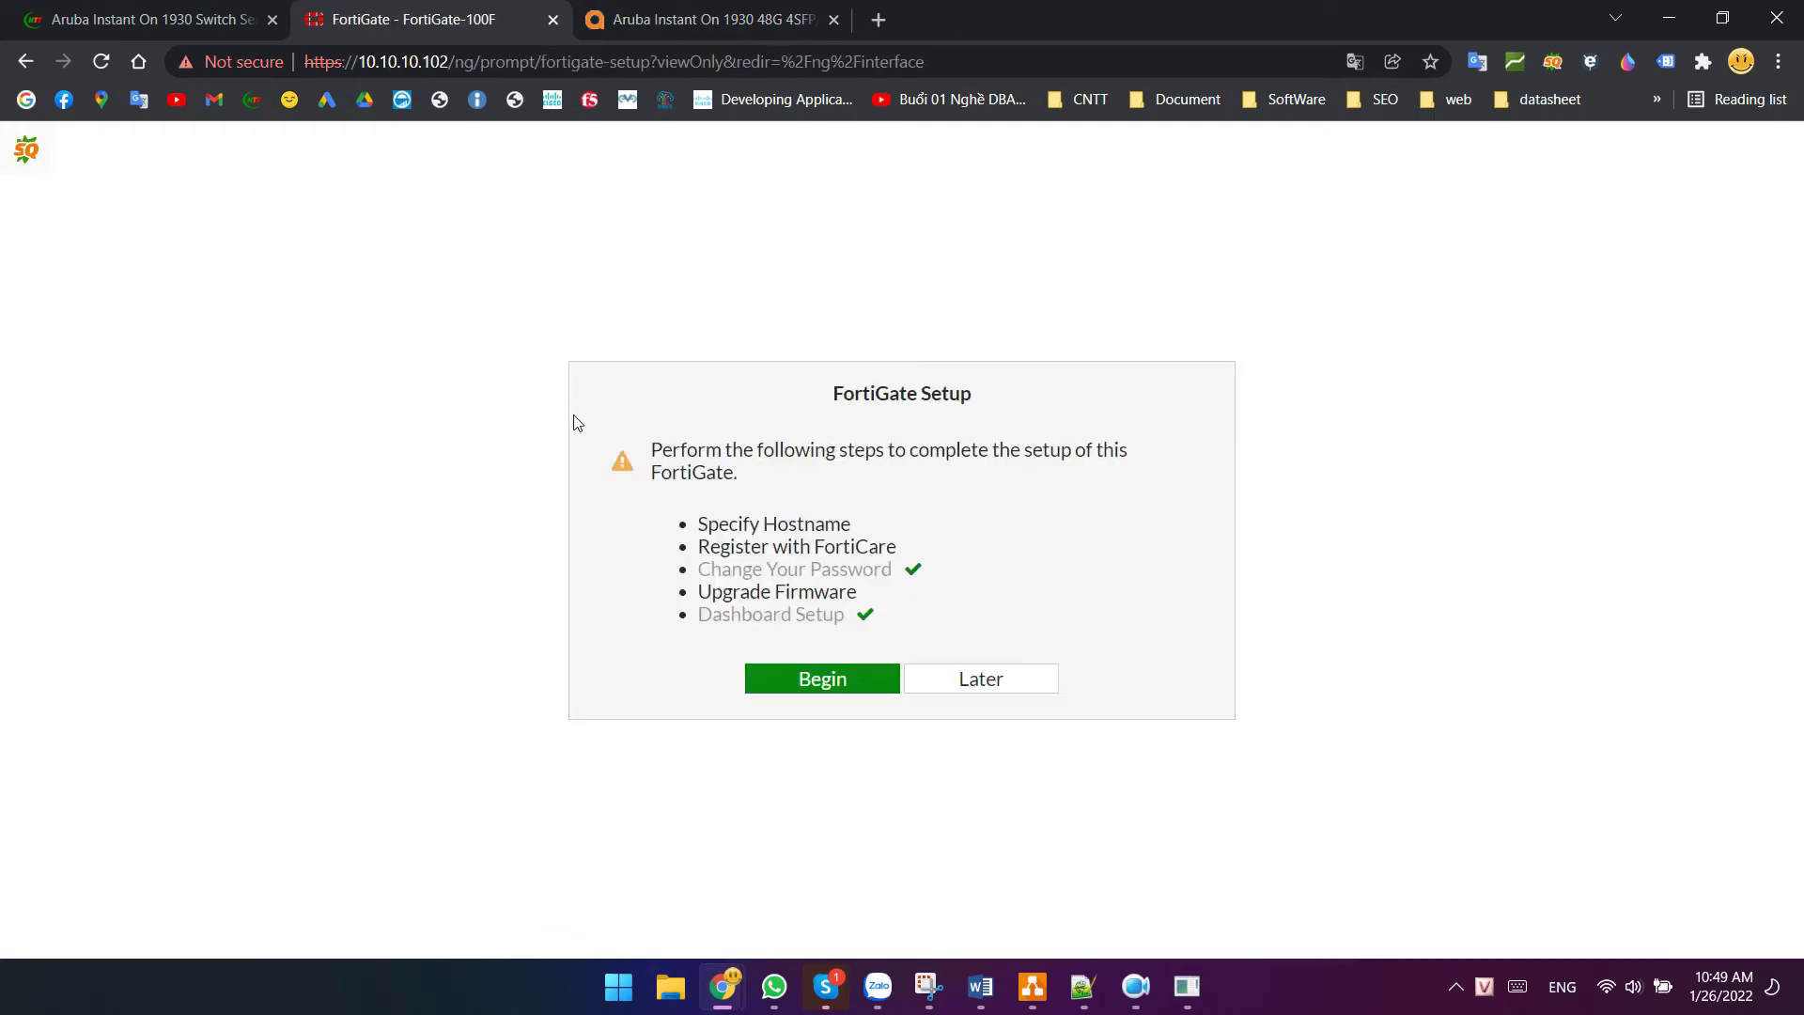
pyautogui.click(977, 676)
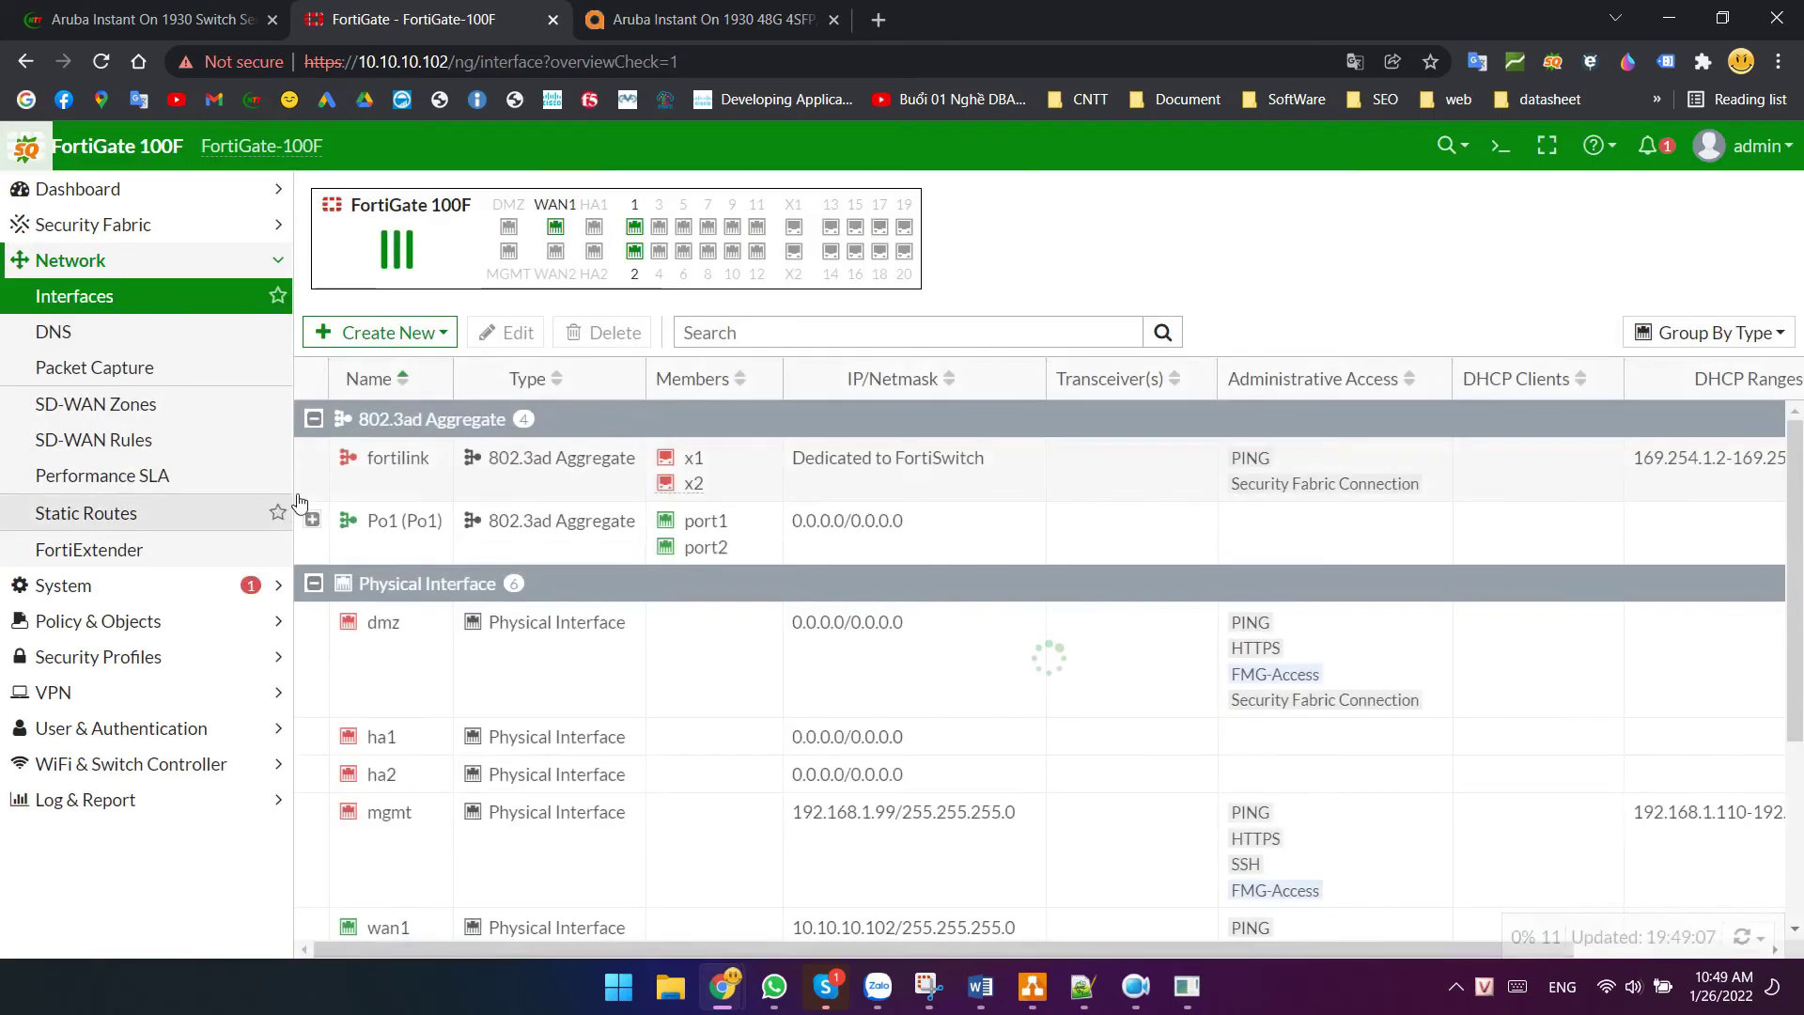
pyautogui.click(451, 528)
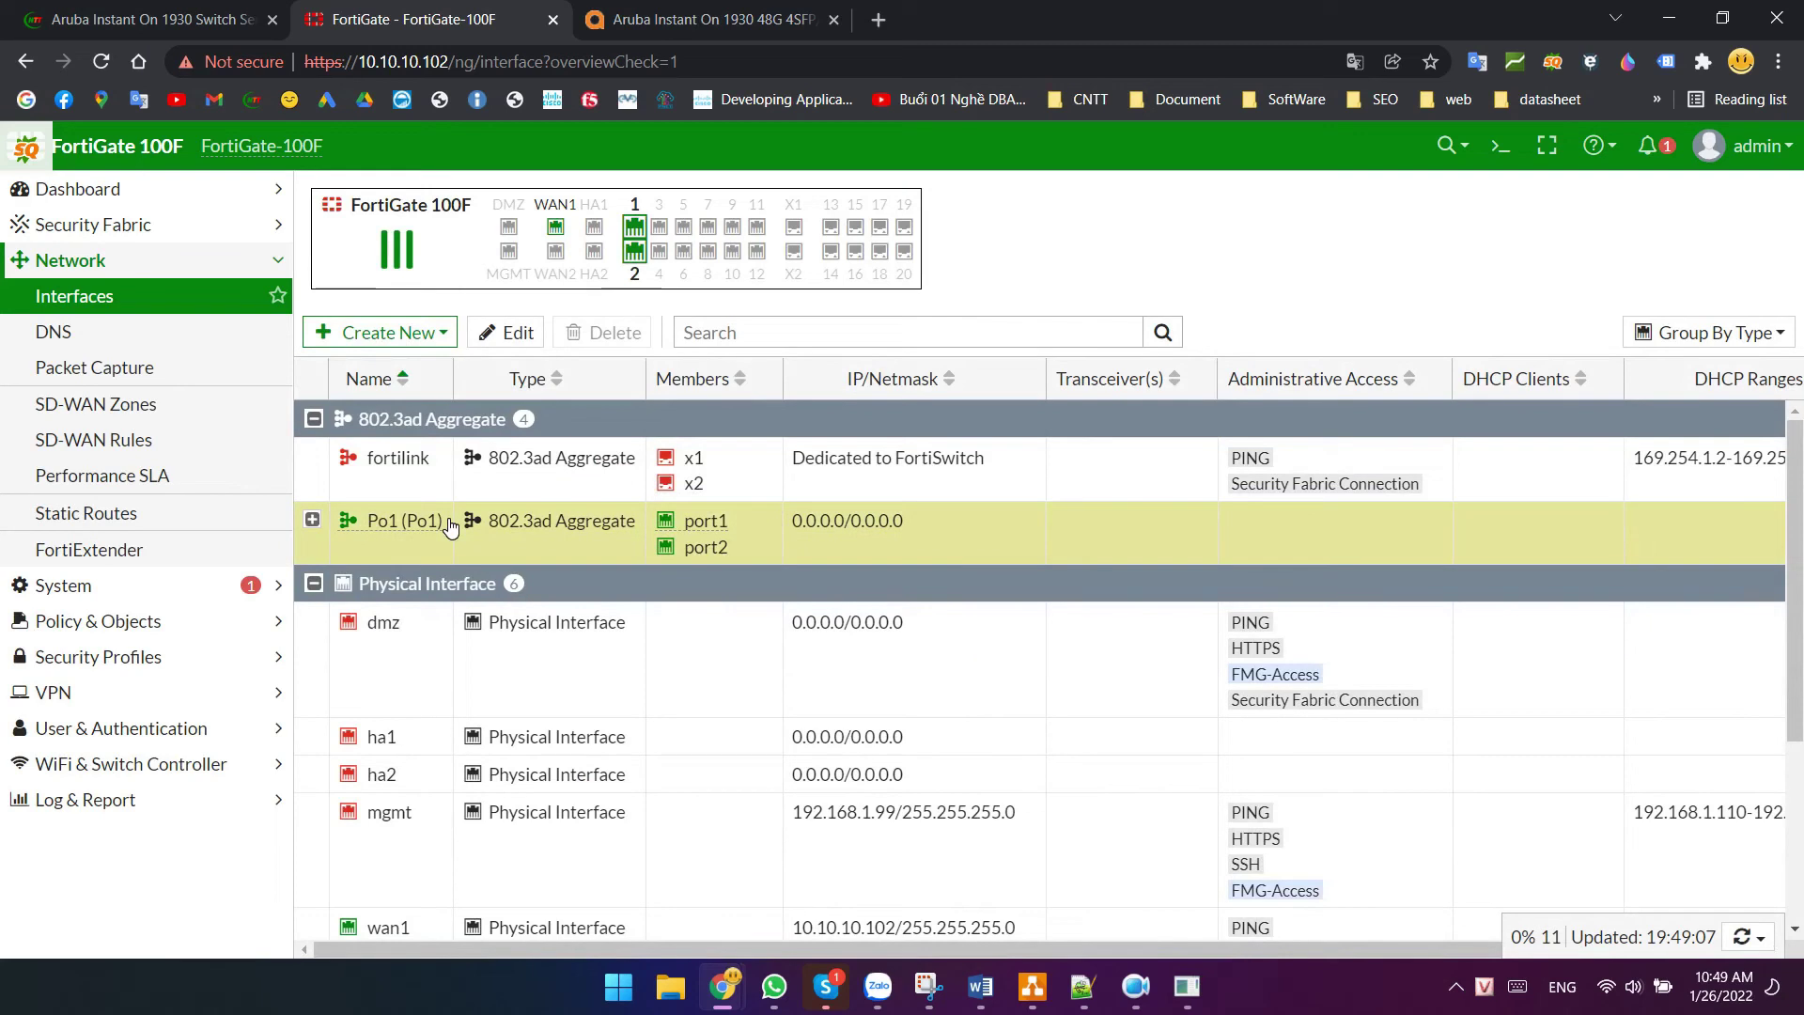
pyautogui.click(313, 519)
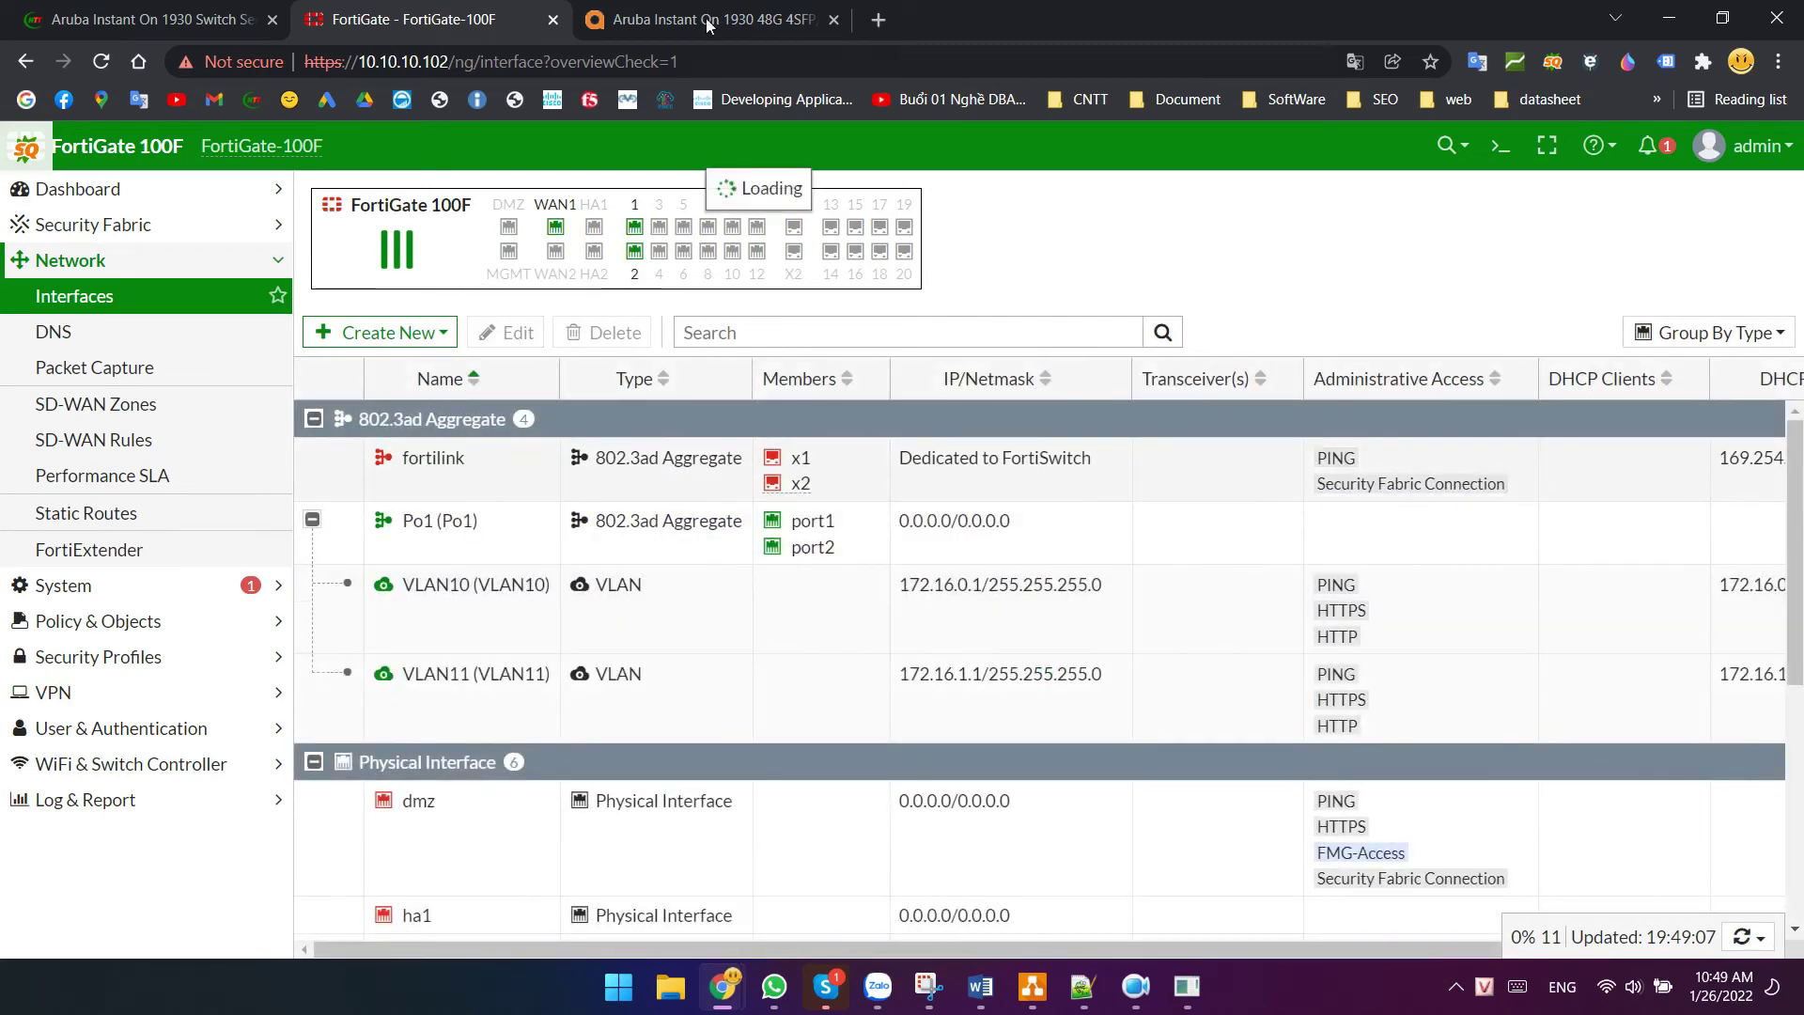
pyautogui.click(716, 17)
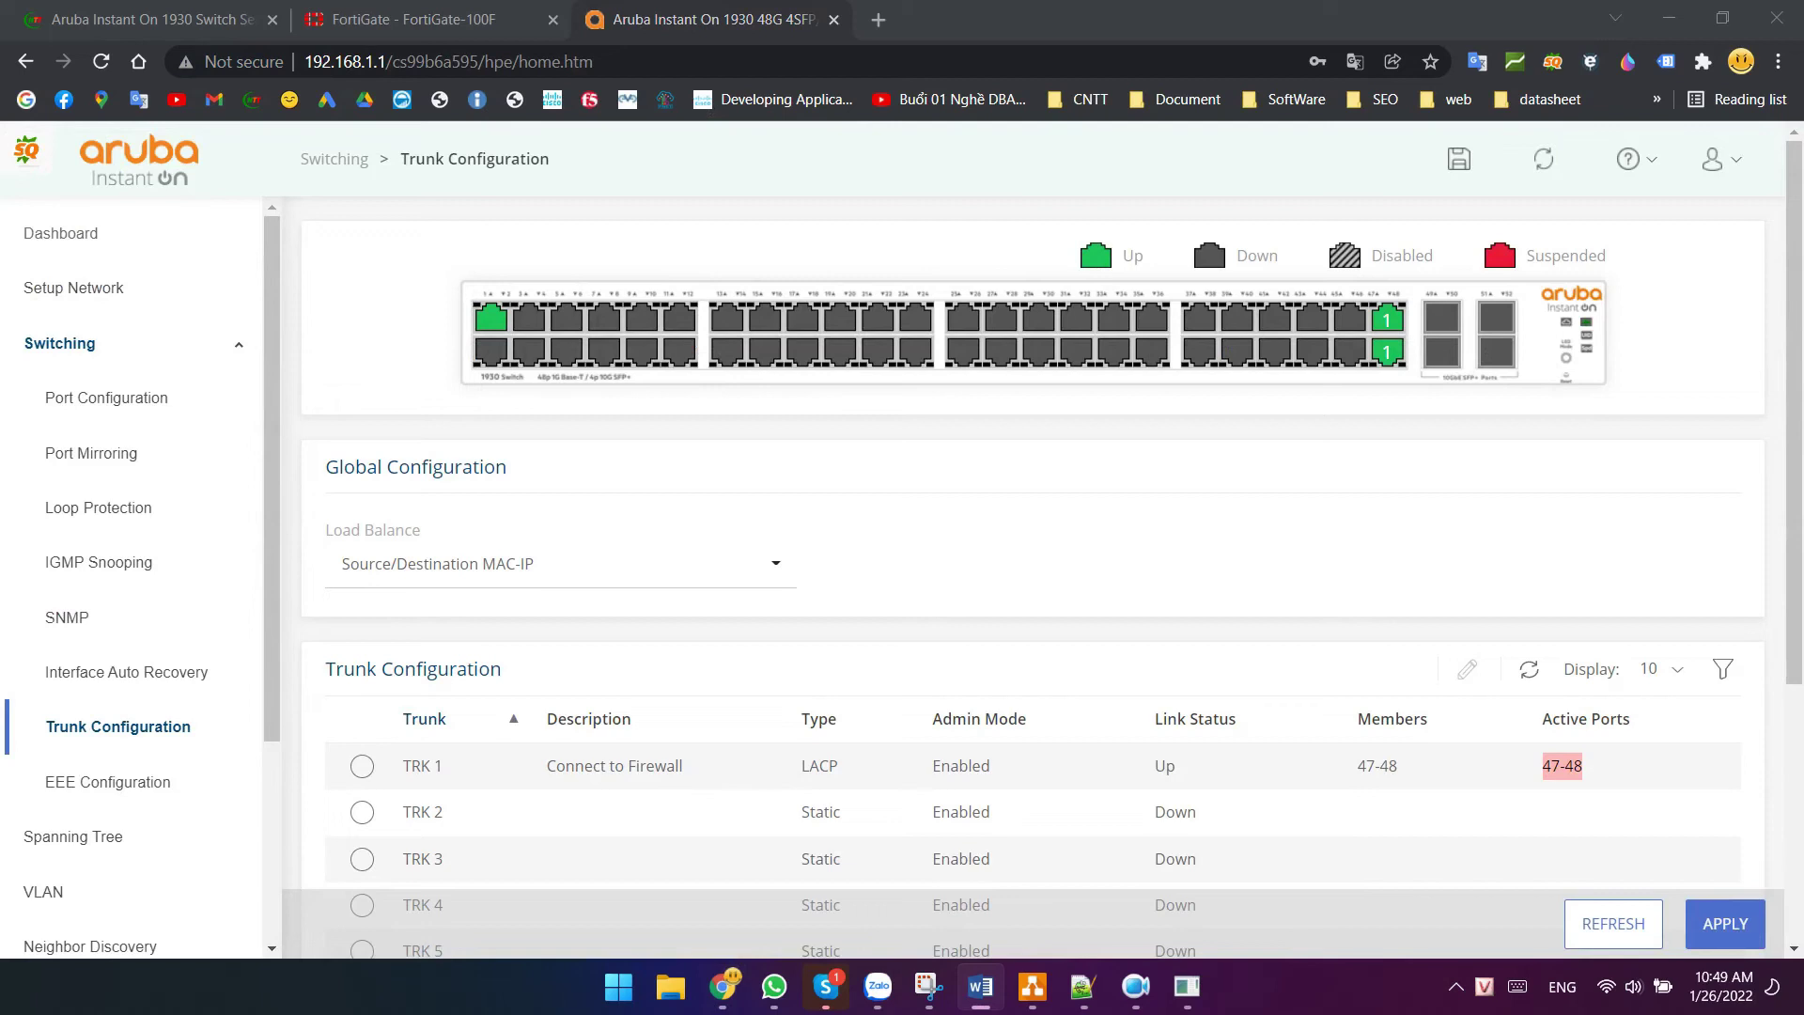
# - Scroll to VLAN Membership Configuration and show the port membership for VLAN 10
pyautogui.scroll(-1, 188, 643)
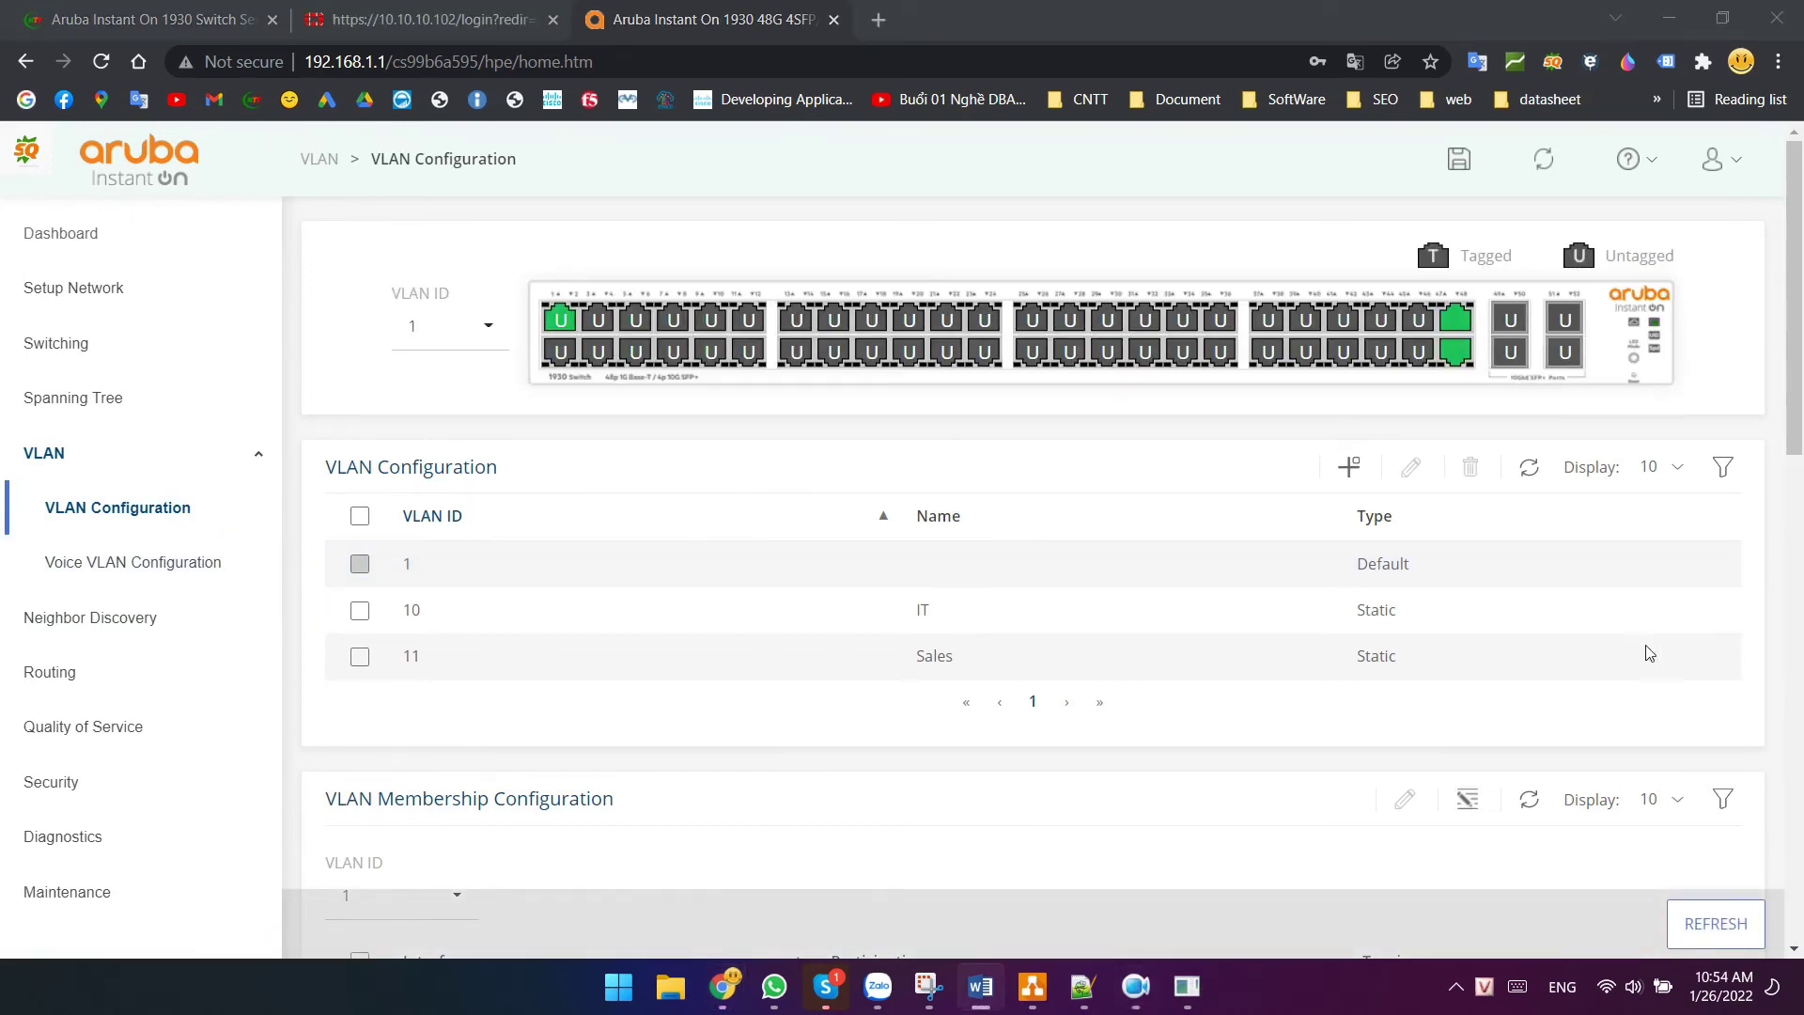
pyautogui.scroll(-2, 557, 581)
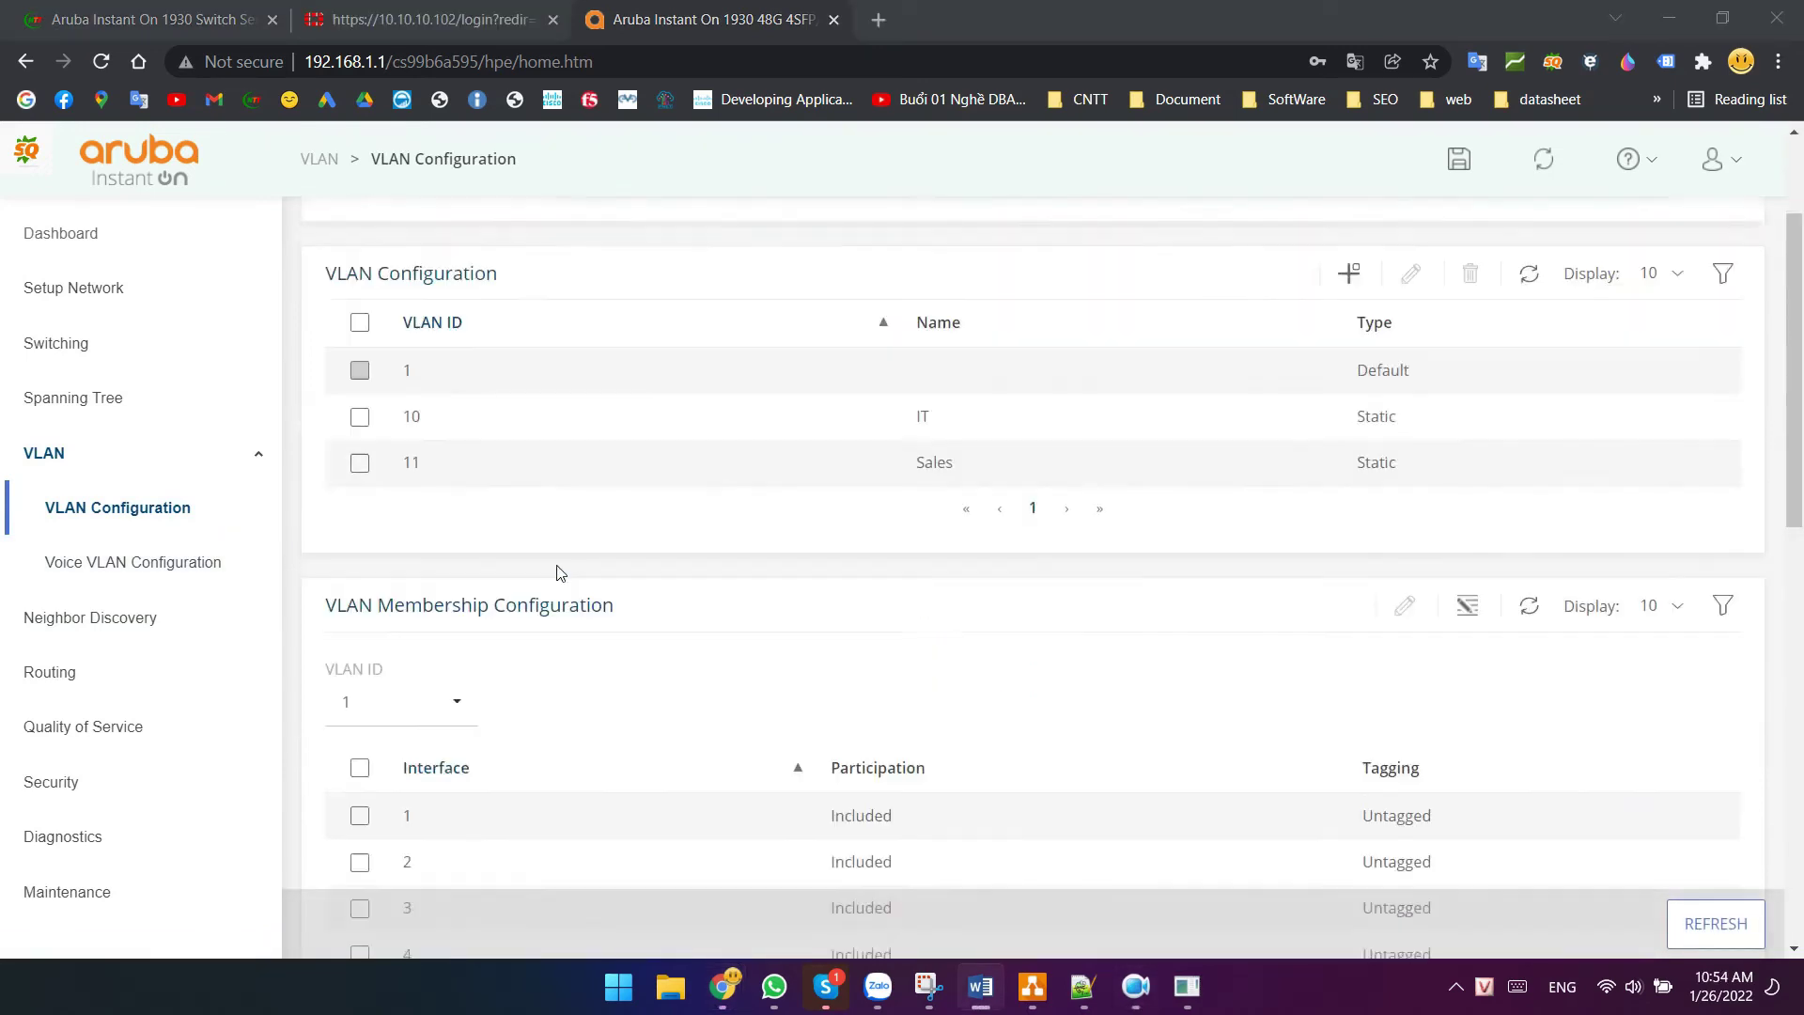
pyautogui.scroll(-1, 561, 573)
pyautogui.moveTo(328, 570); pyautogui.dragTo(647, 555)
pyautogui.scroll(-3, 648, 555)
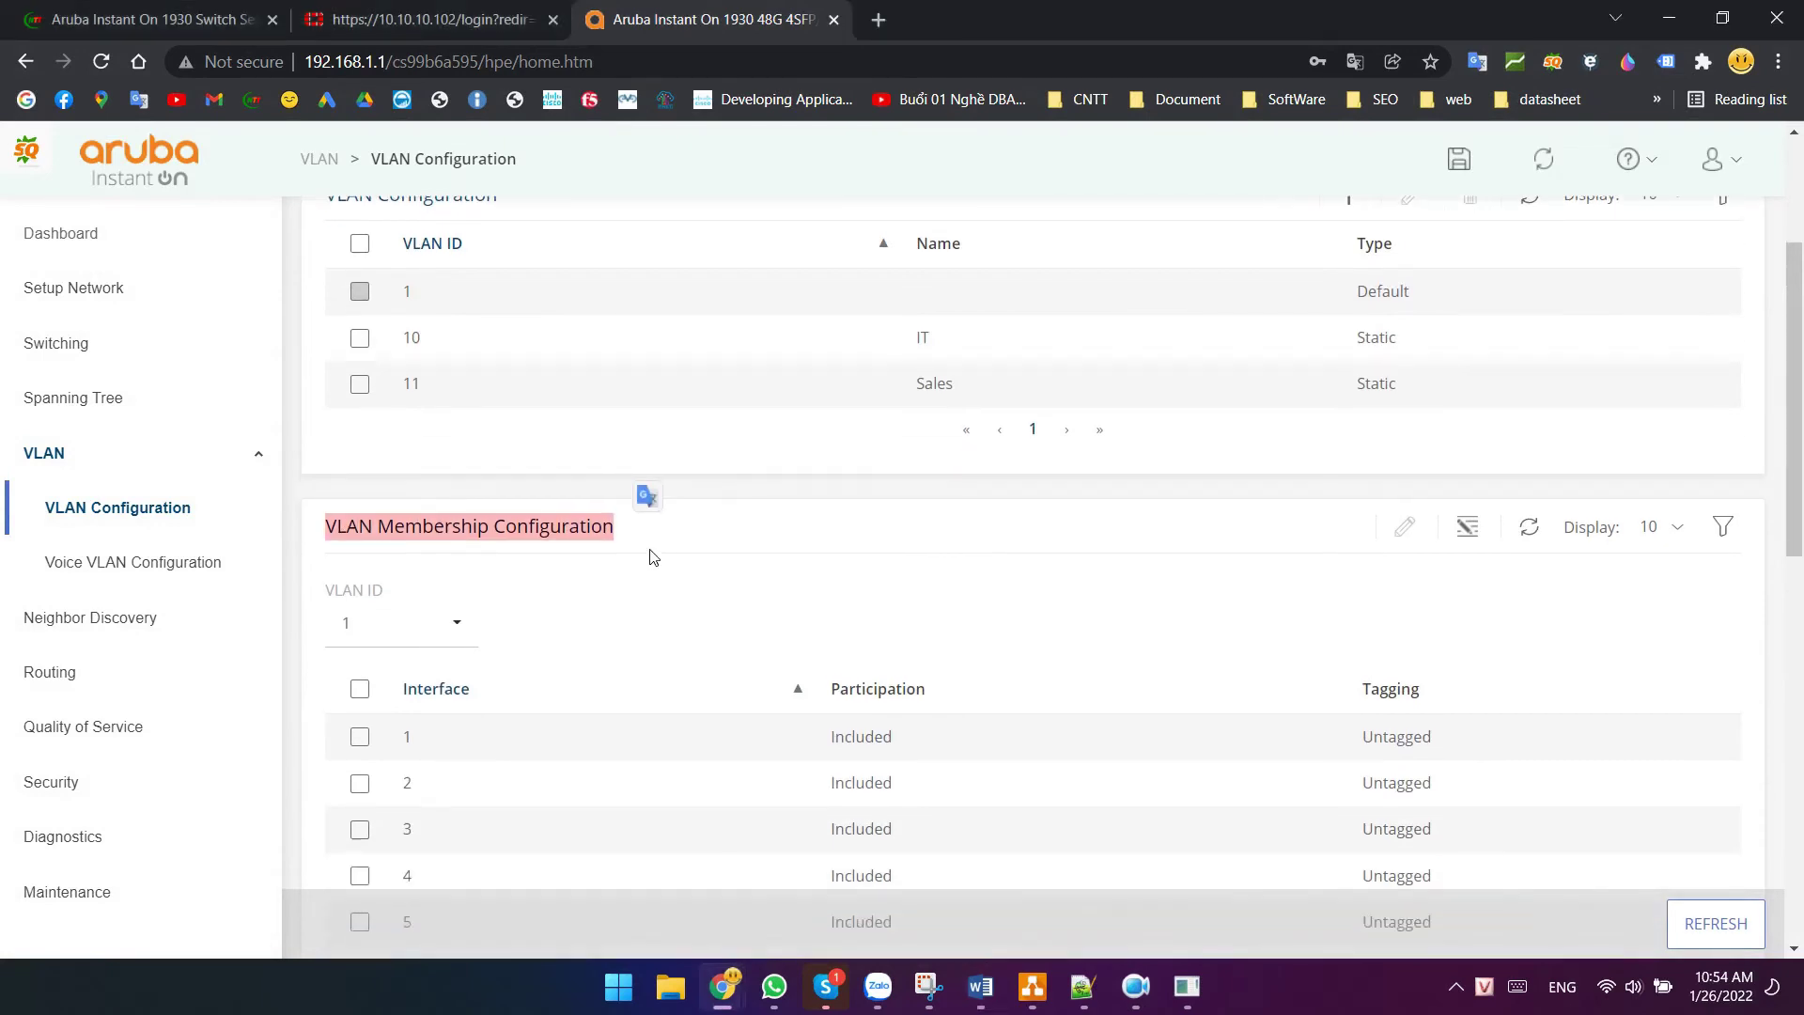
pyautogui.click(454, 430)
pyautogui.click(380, 513)
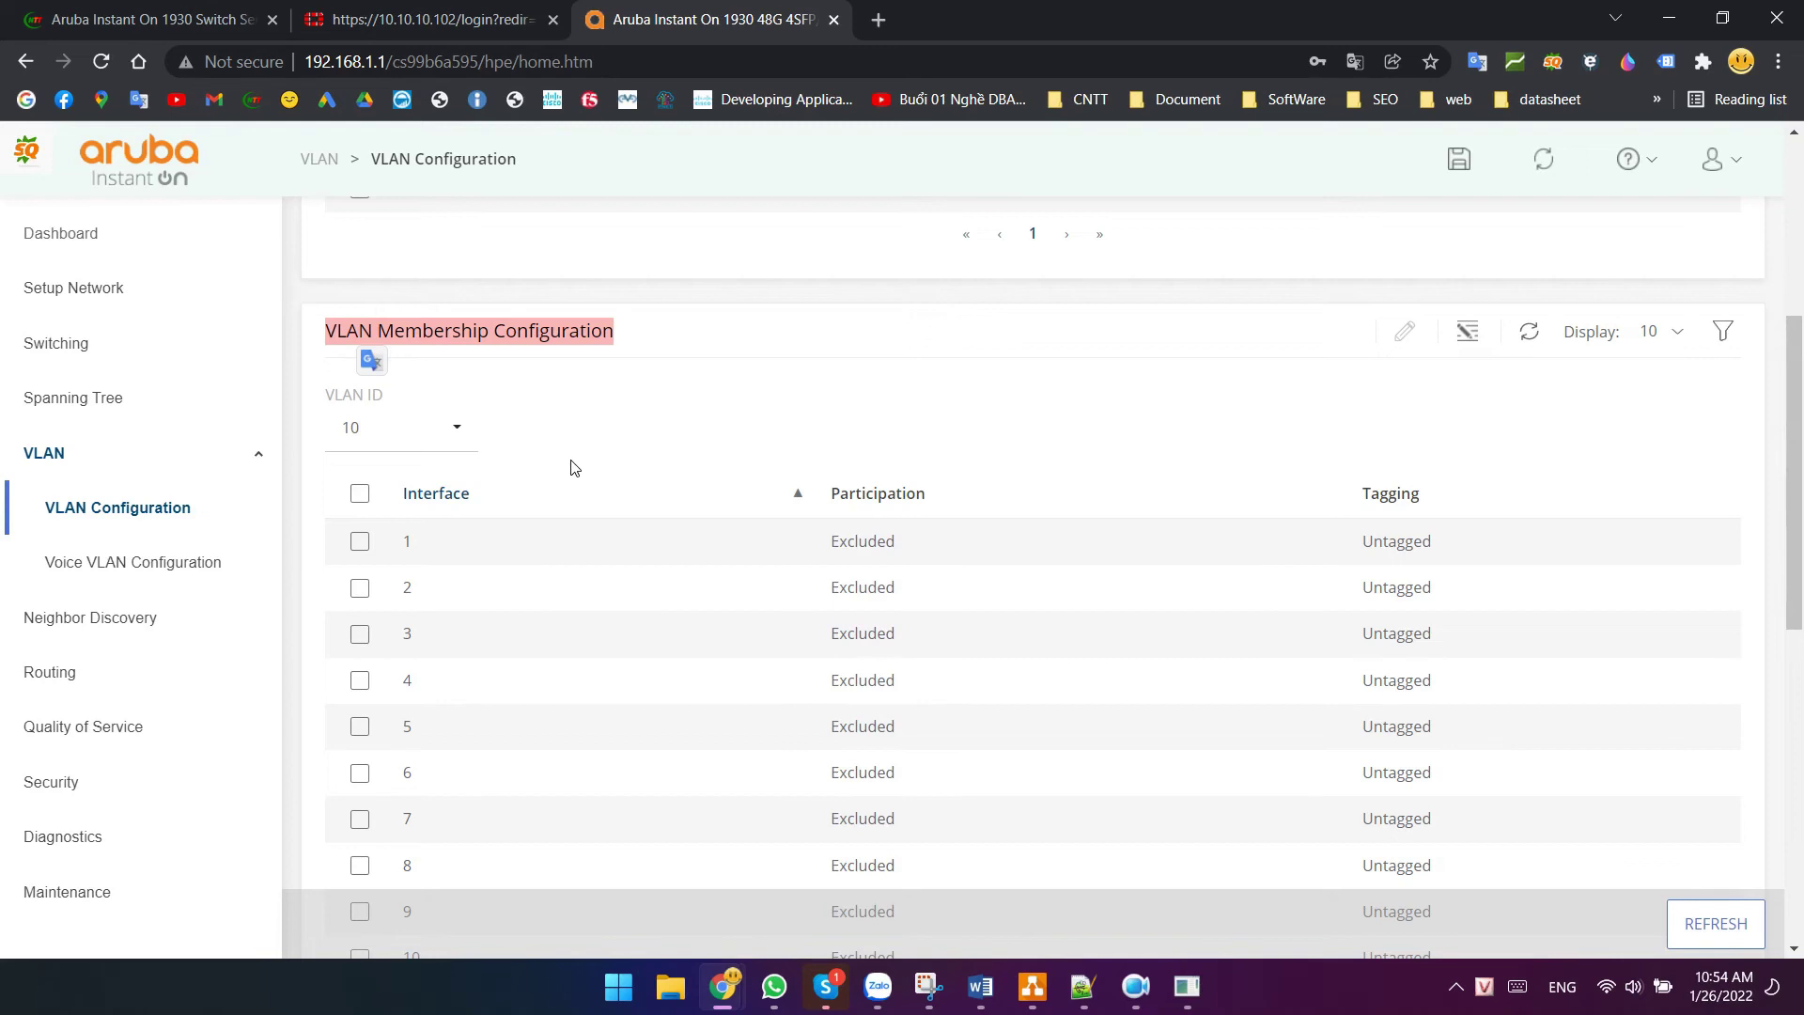
# - Sort interfaces descending, go to the next page and select TRK 1
pyautogui.click(447, 495)
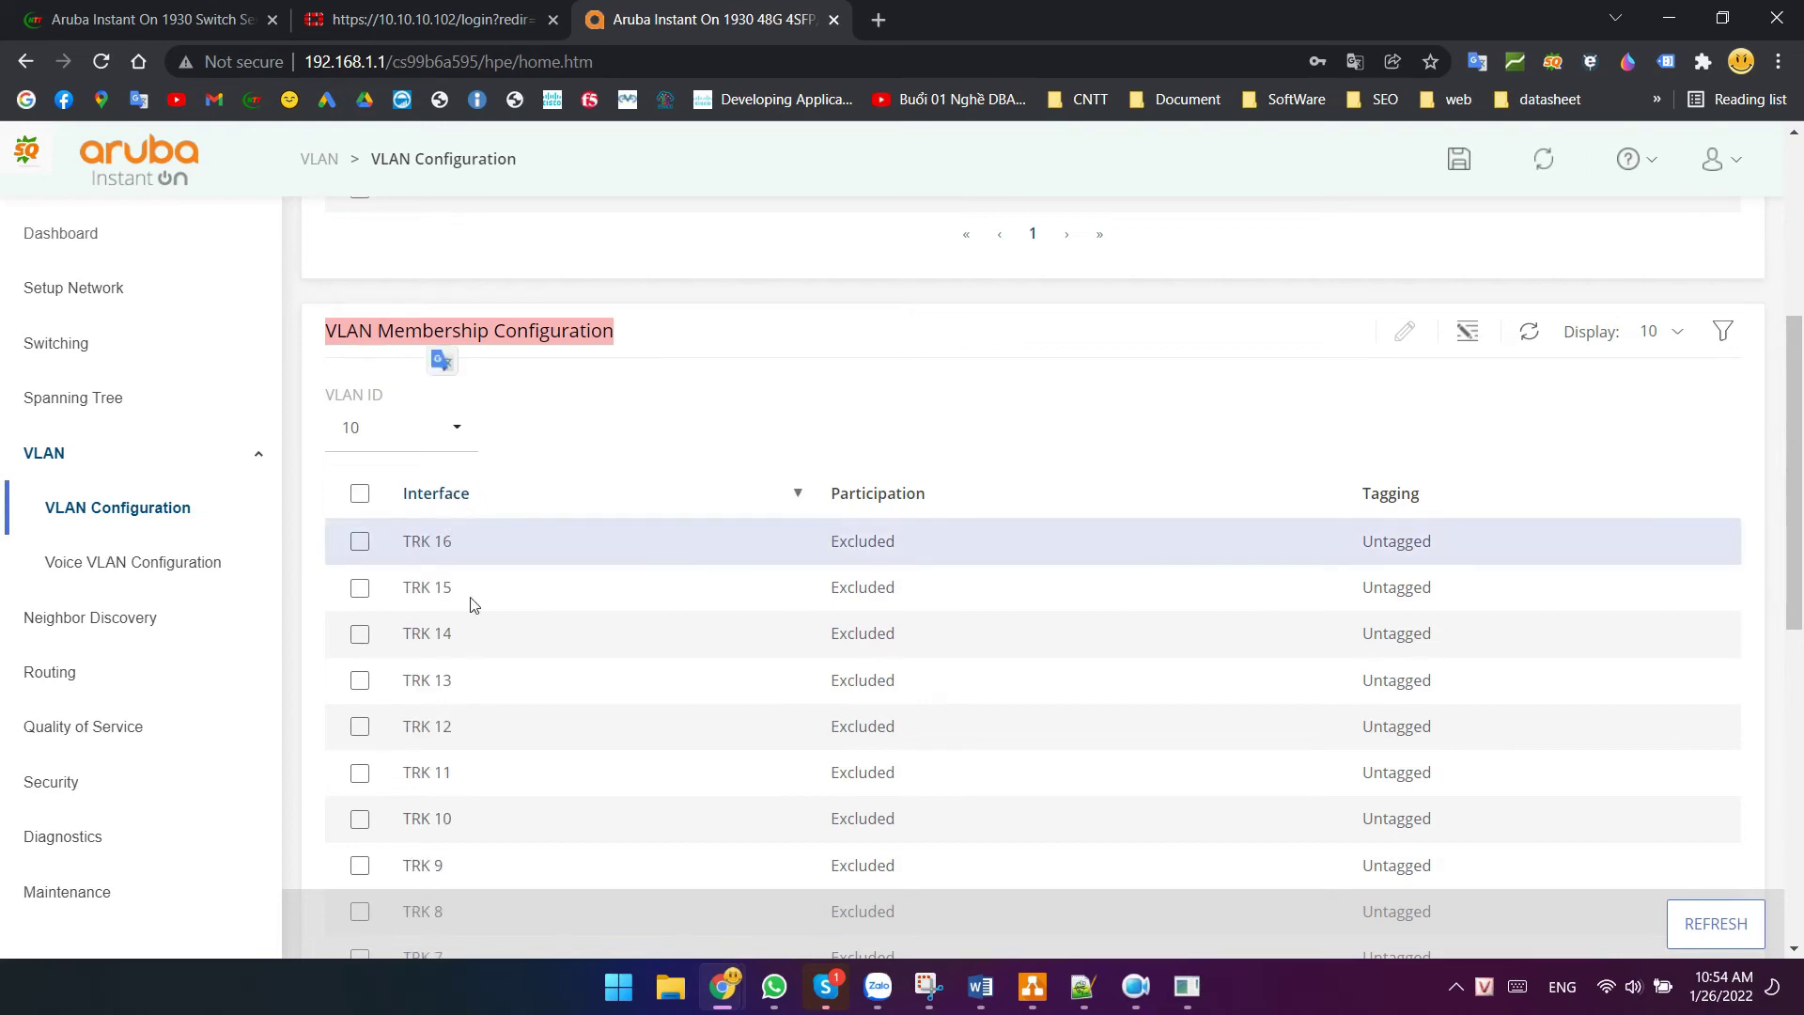
pyautogui.scroll(-4, 544, 697)
pyautogui.click(961, 650)
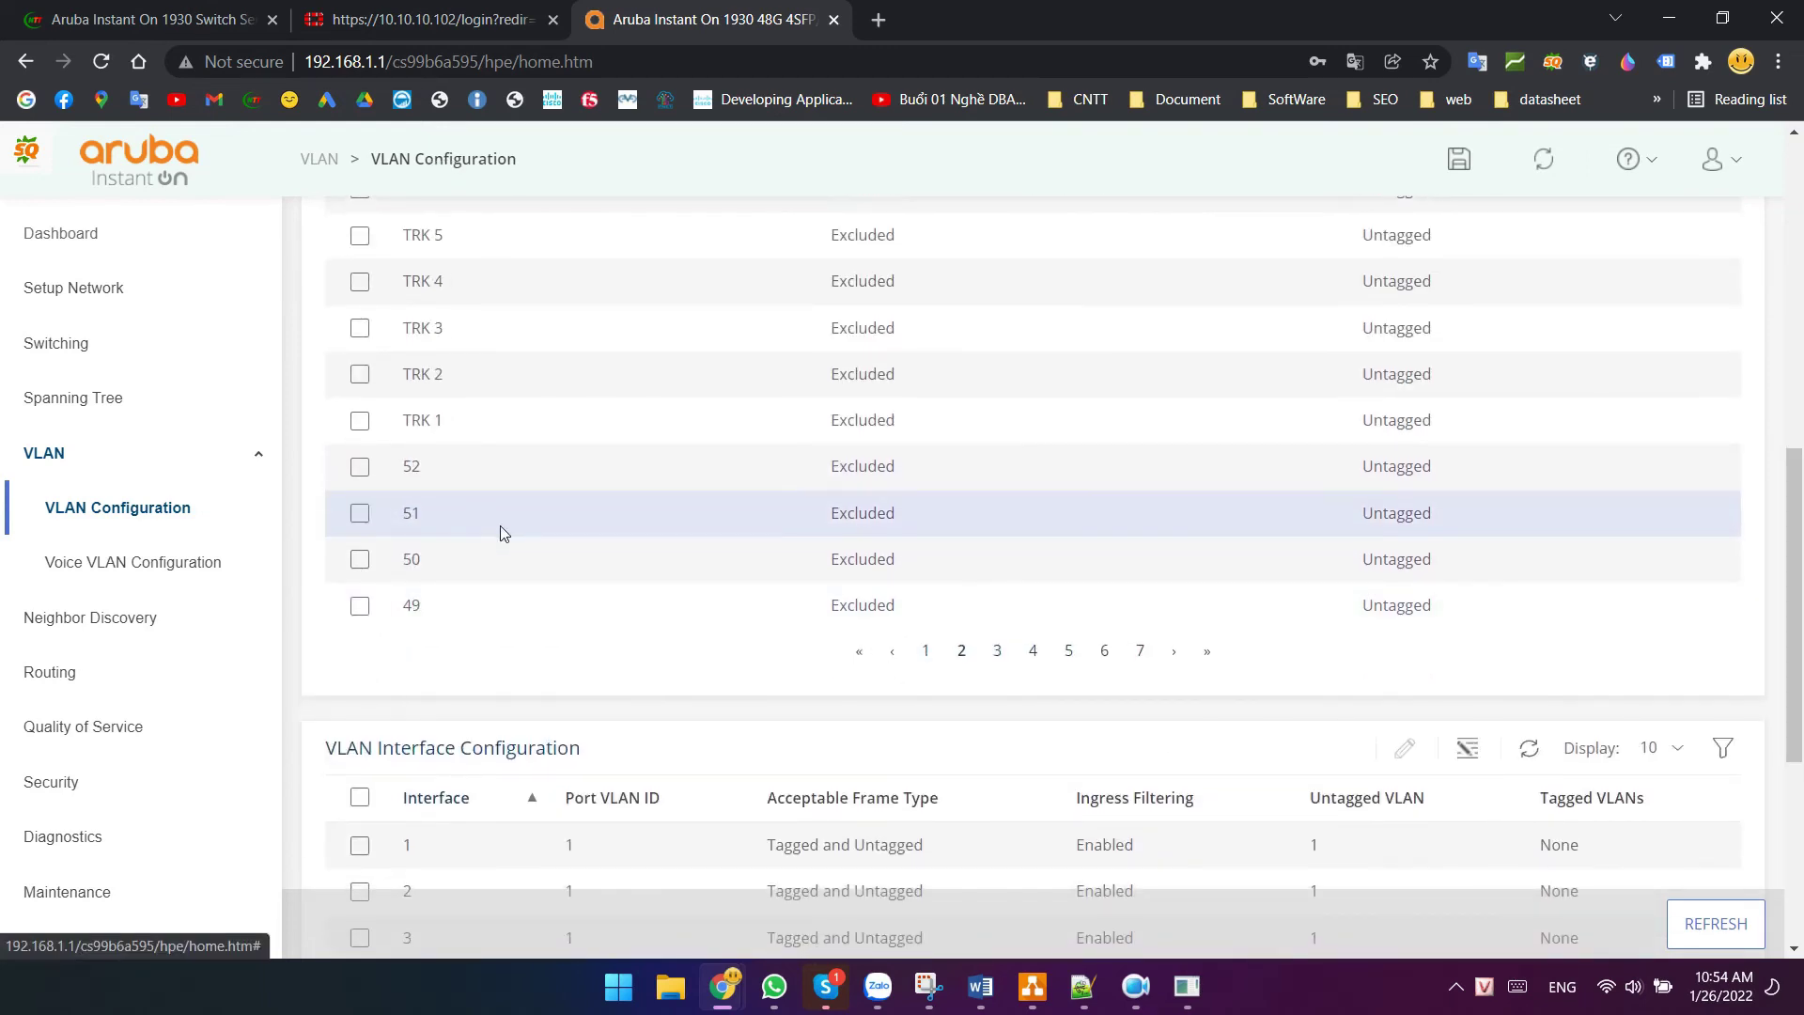
pyautogui.scroll(1, 501, 534)
pyautogui.click(360, 536)
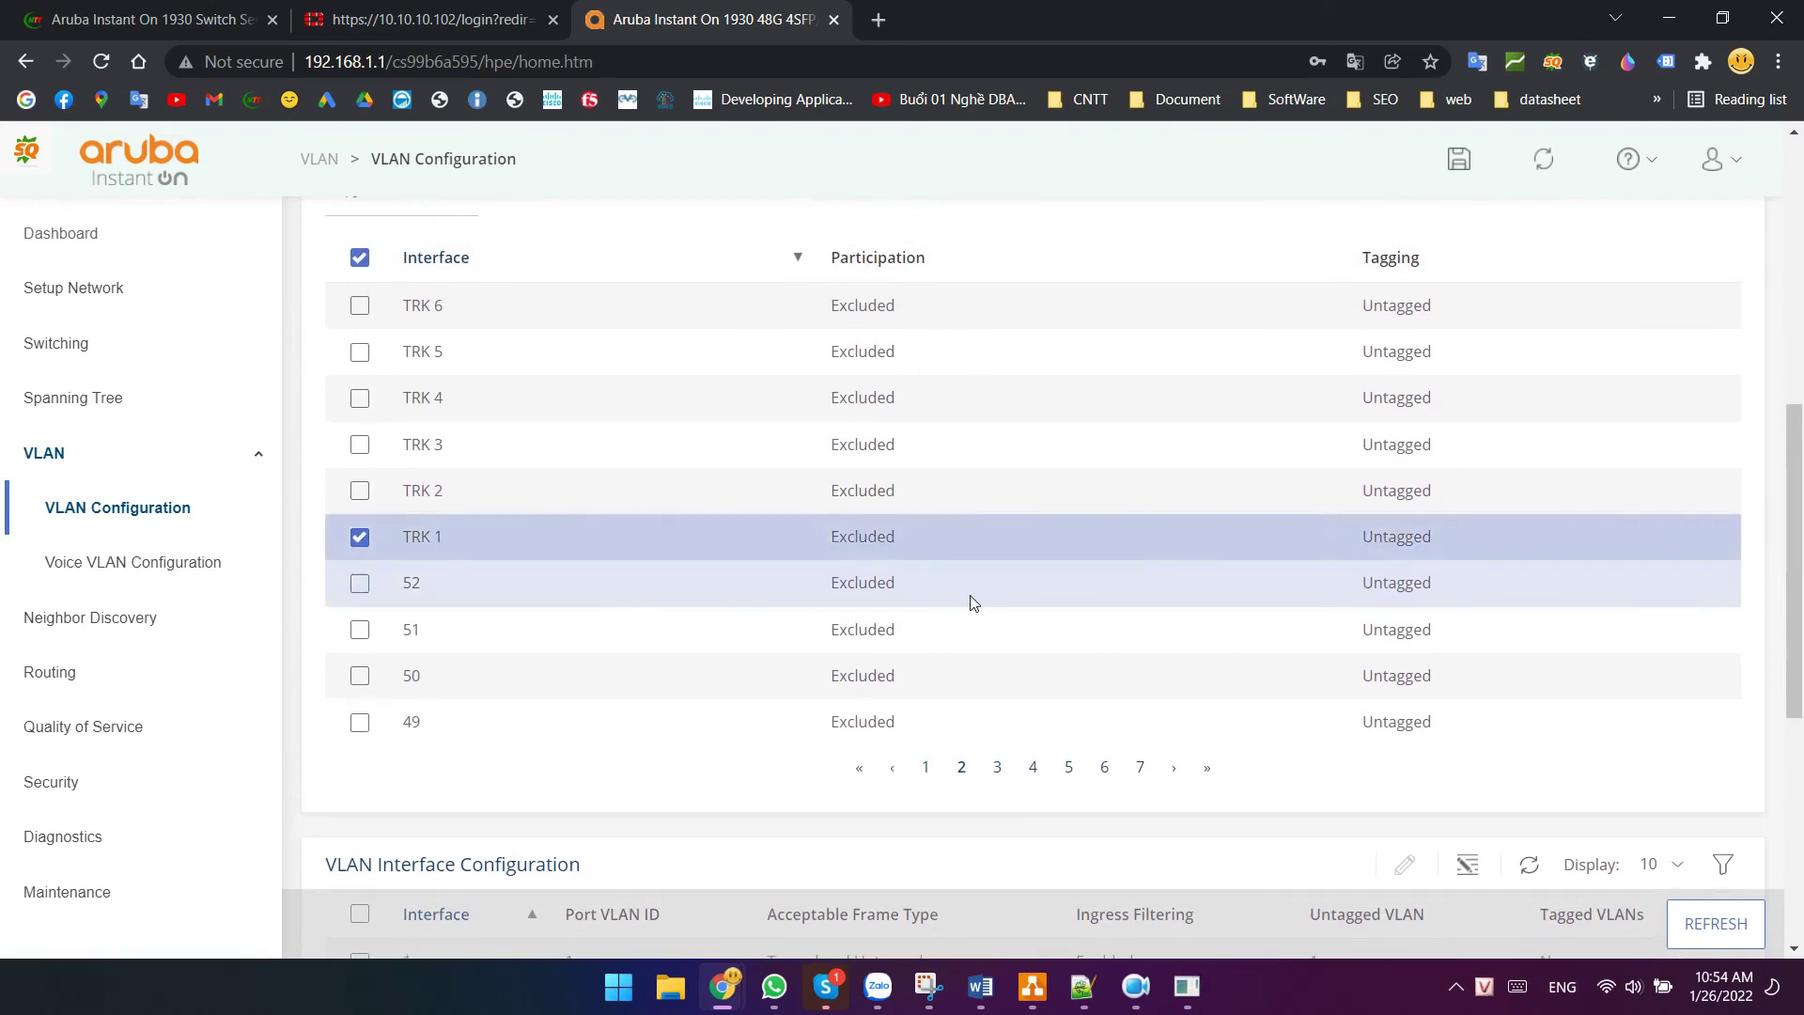
pyautogui.scroll(3, 1371, 394)
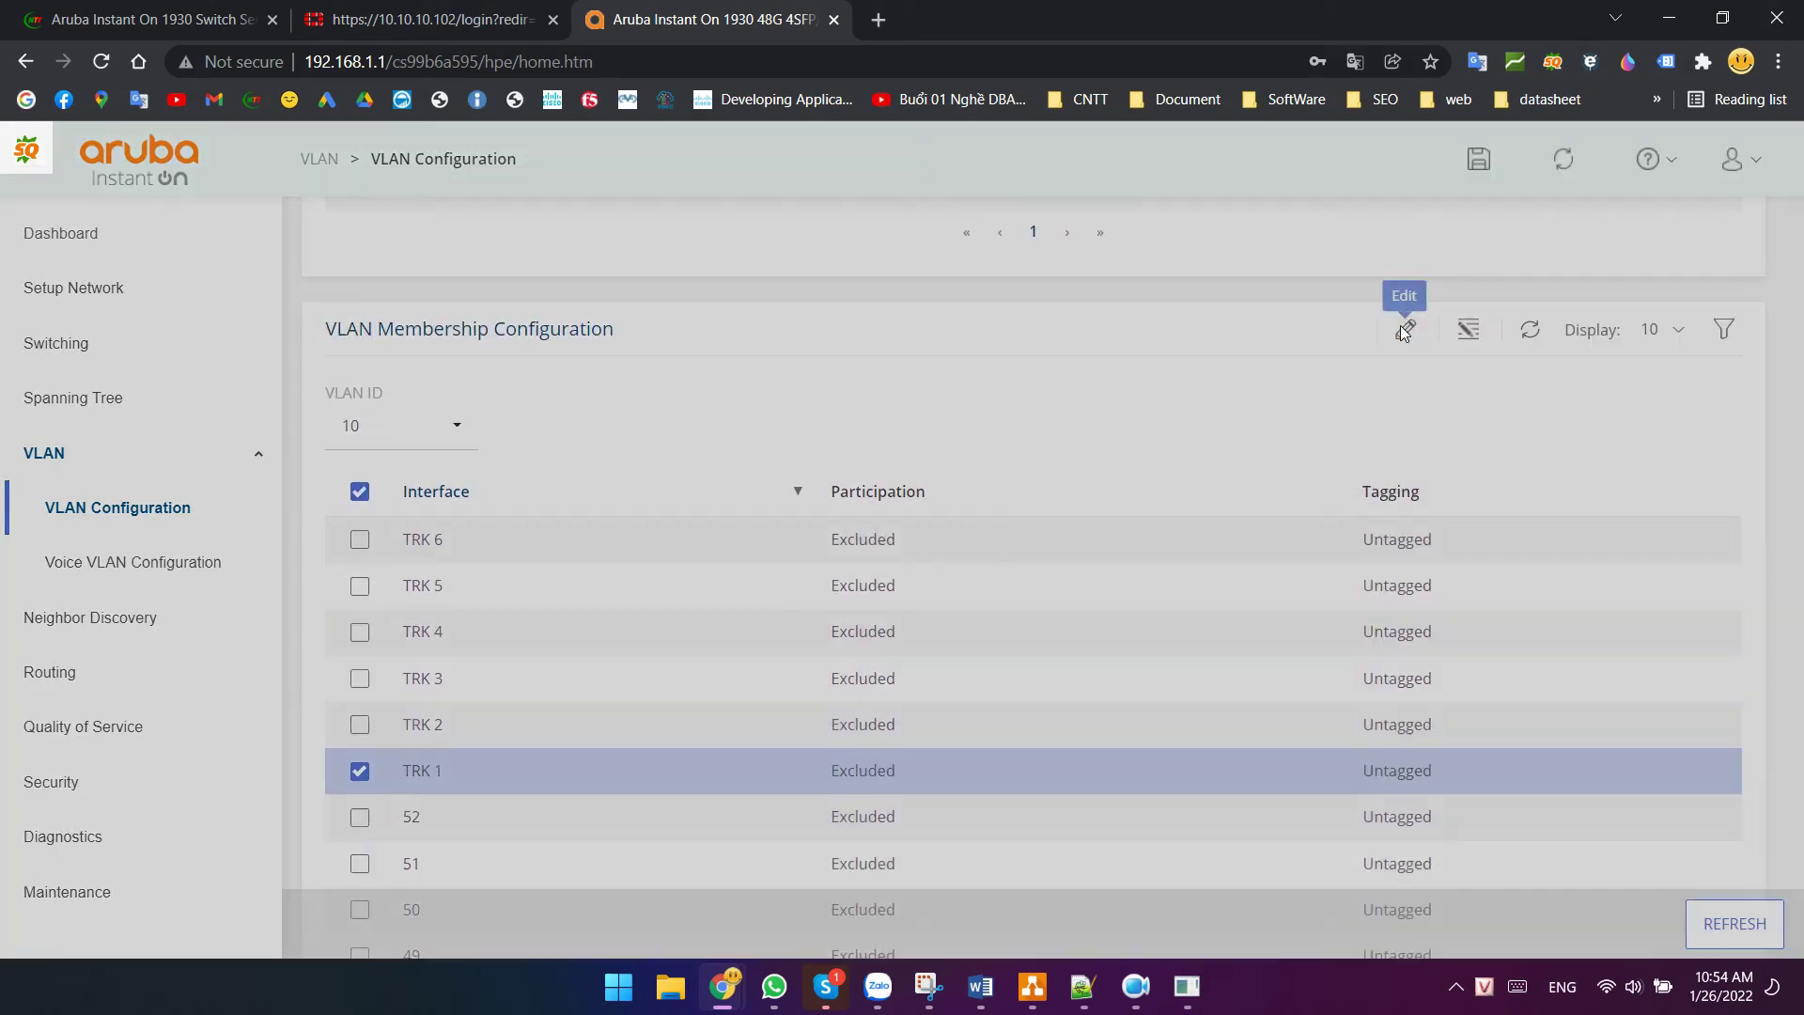
# - Include TRK 1 in VLAN 10 as a tagged member
pyautogui.click(1406, 328)
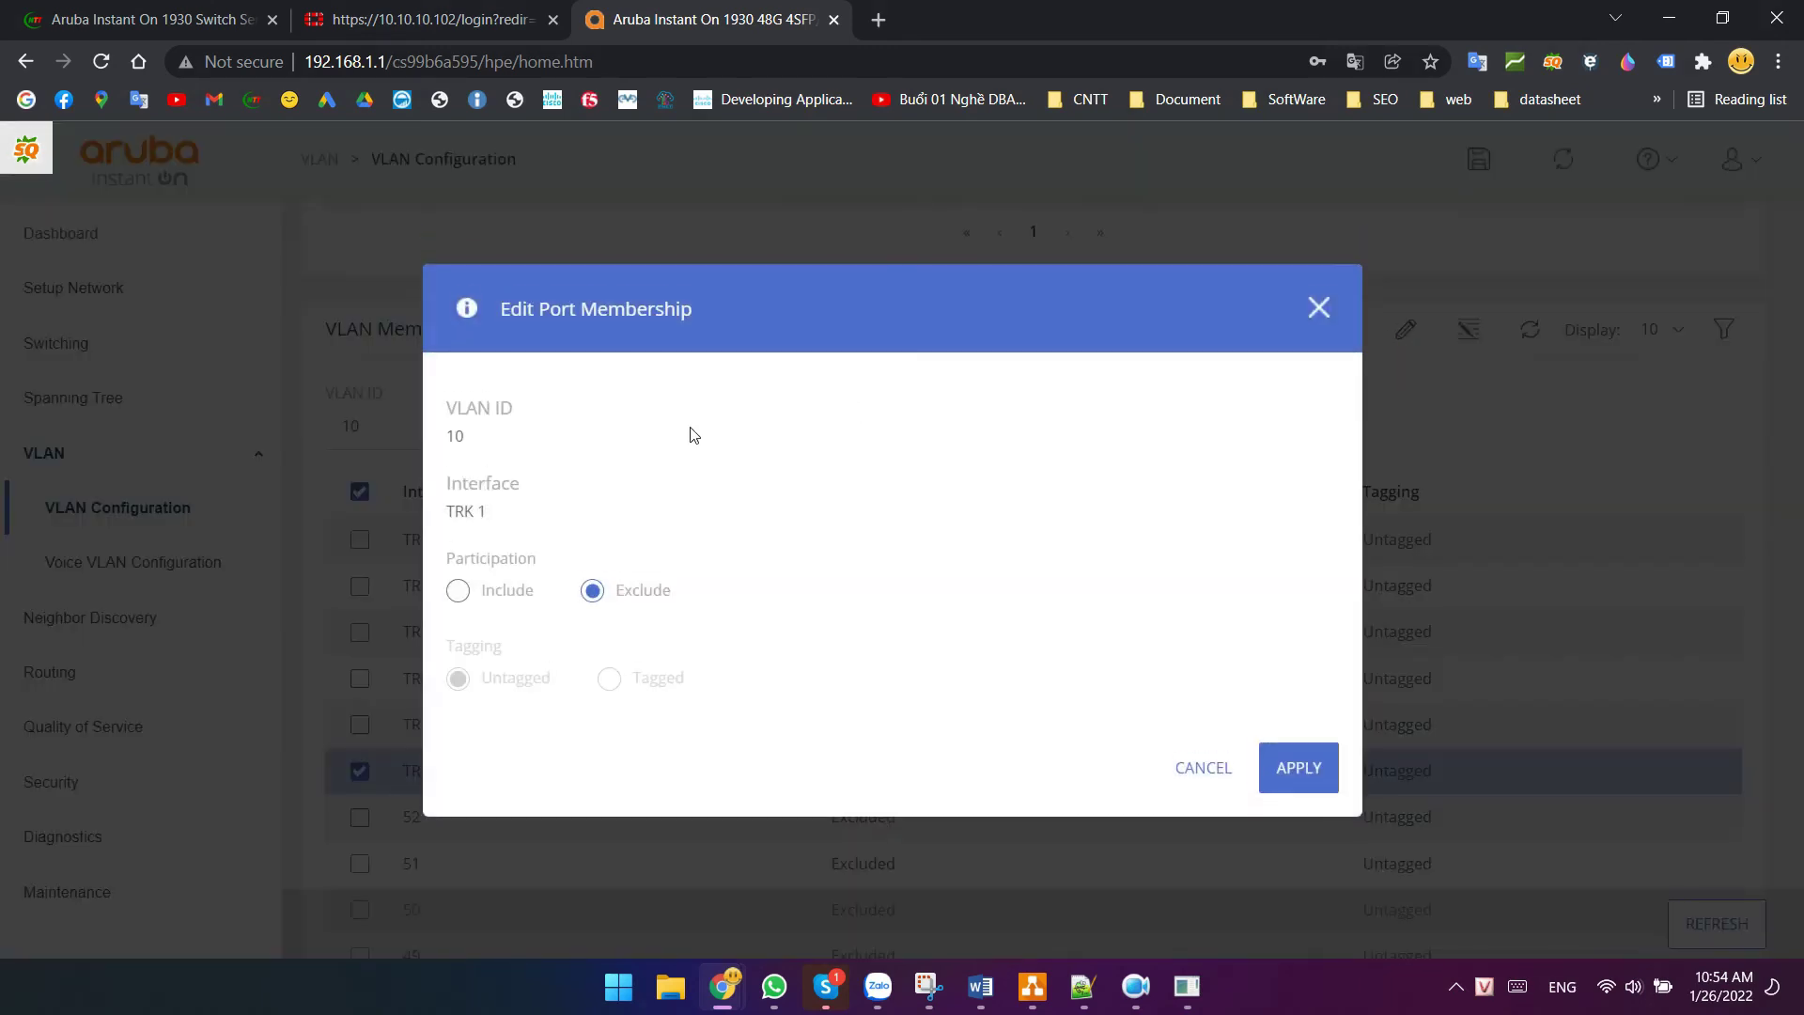
pyautogui.click(457, 590)
pyautogui.click(609, 678)
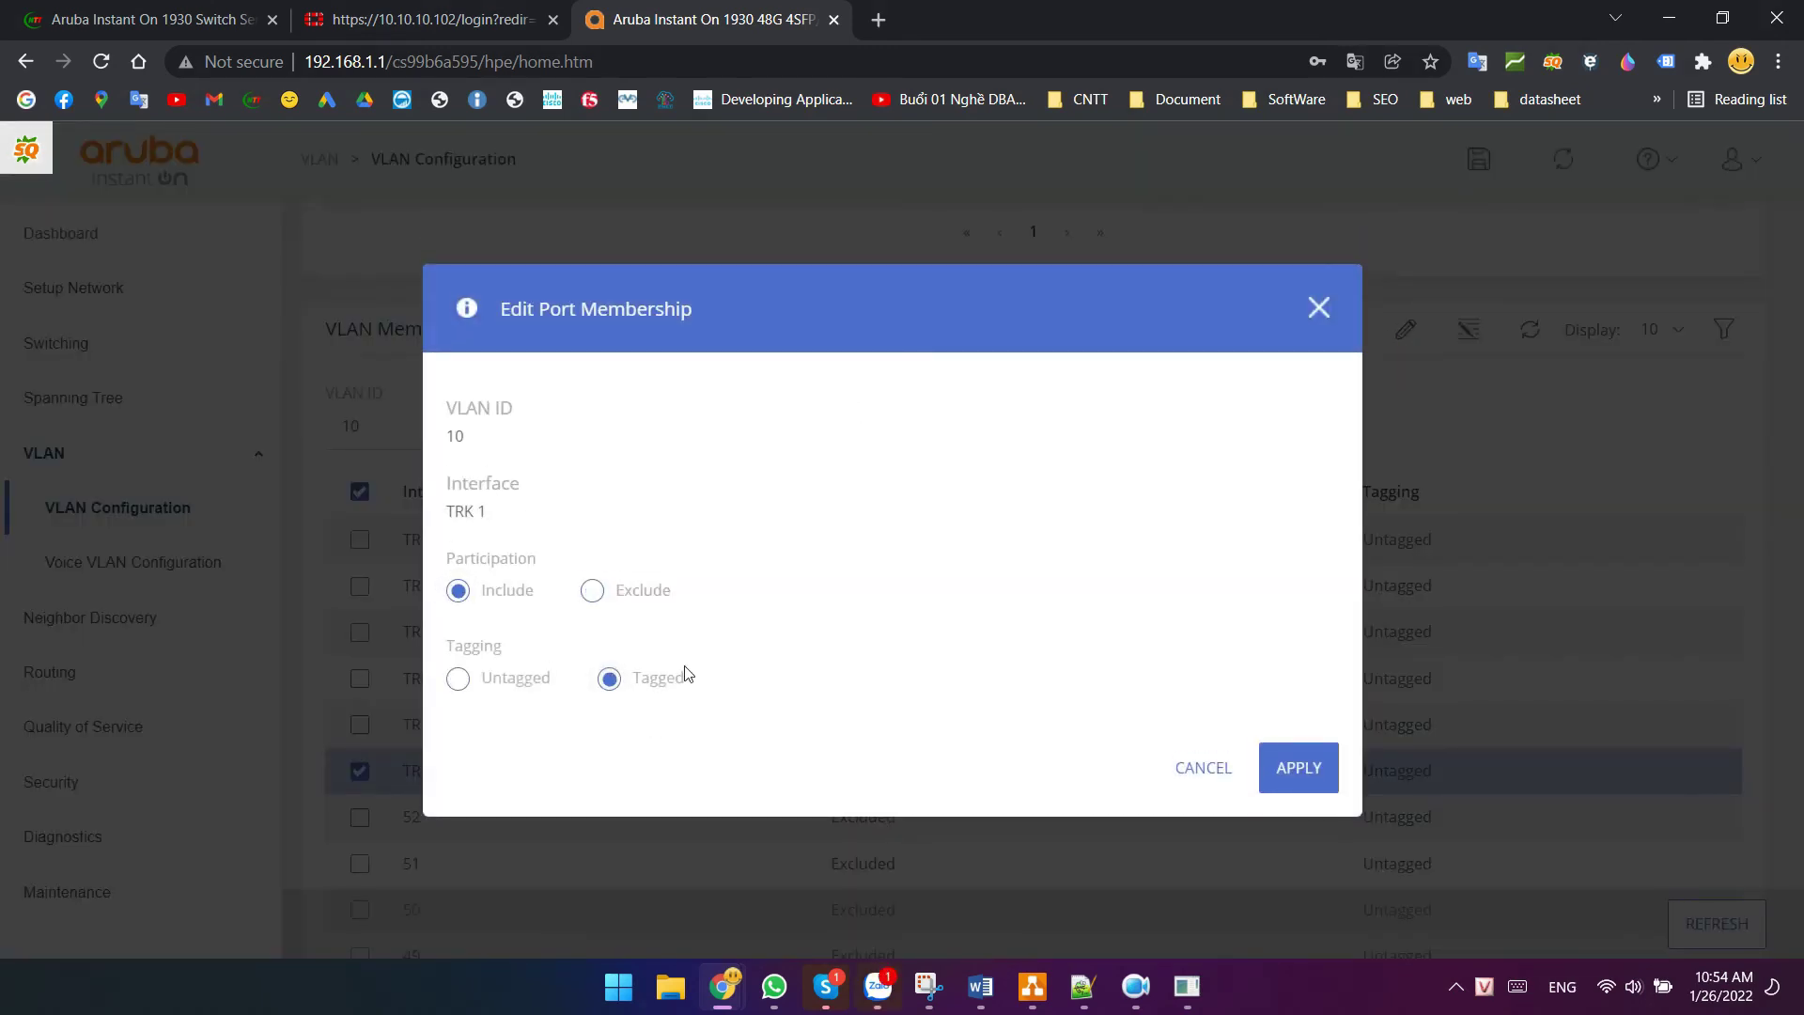
pyautogui.click(1300, 773)
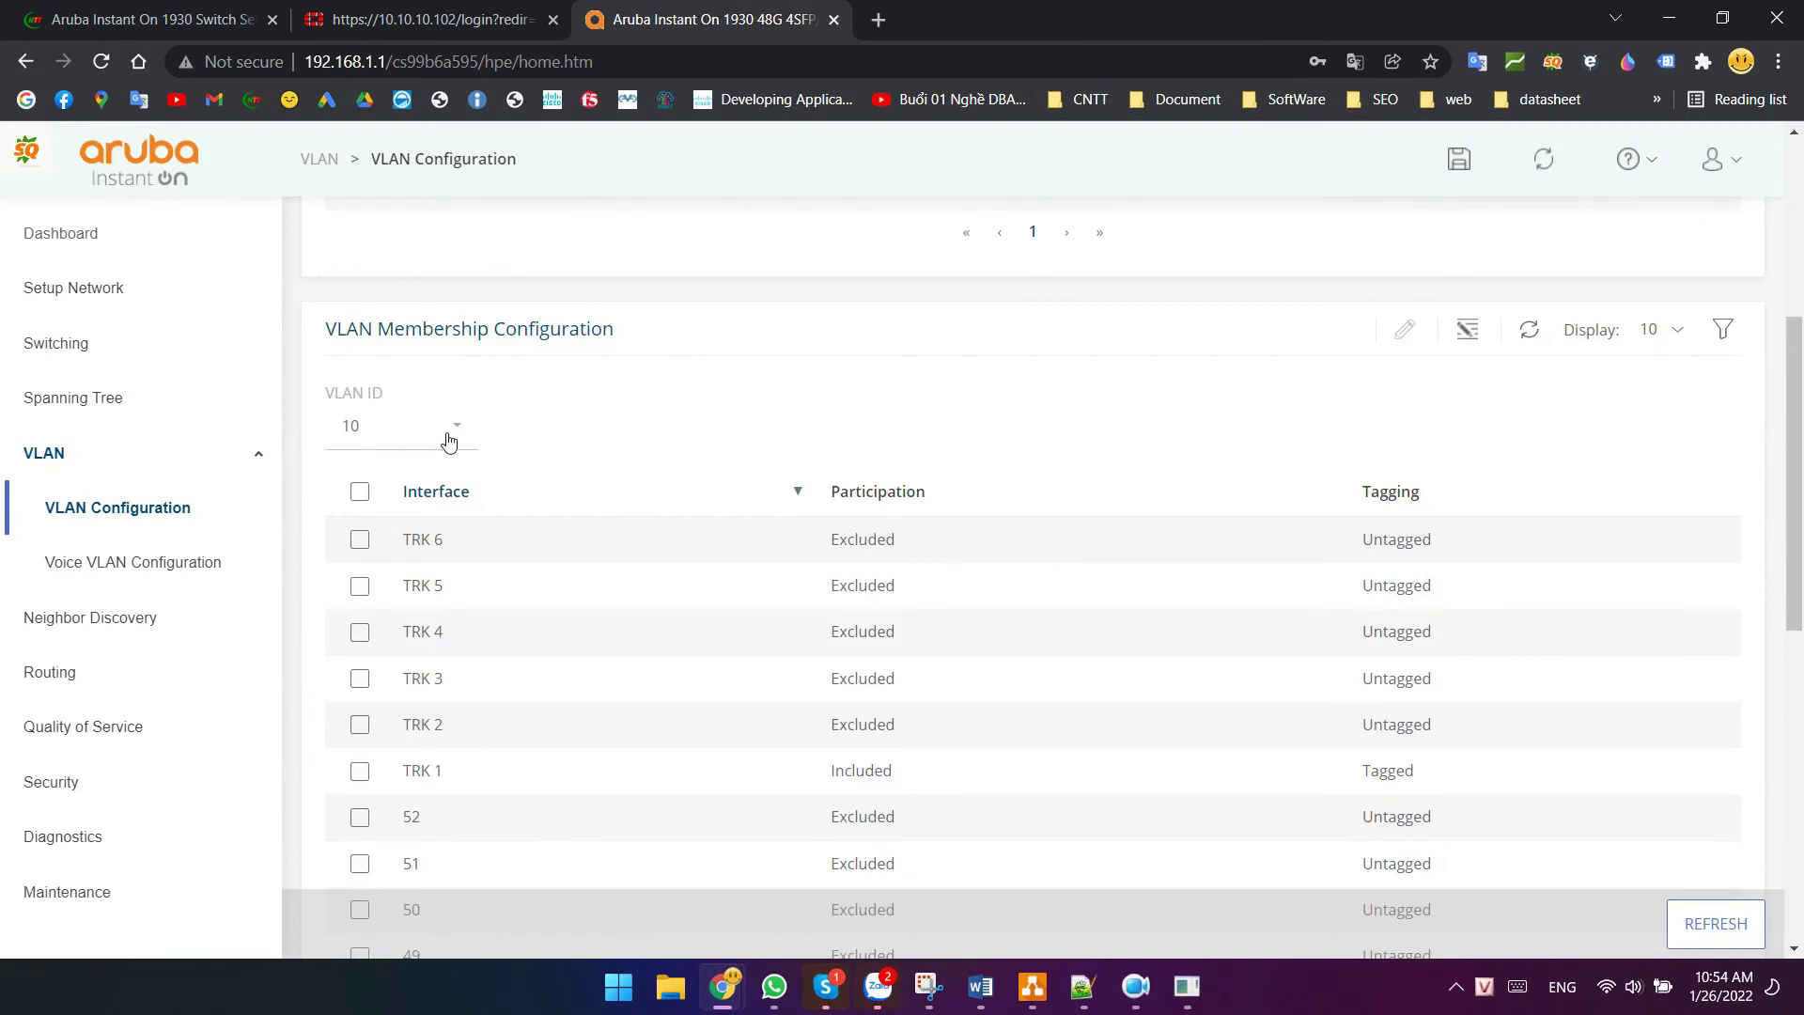
# - Switch to VLAN 11 and include TRK 1 as a tagged member
pyautogui.click(449, 438)
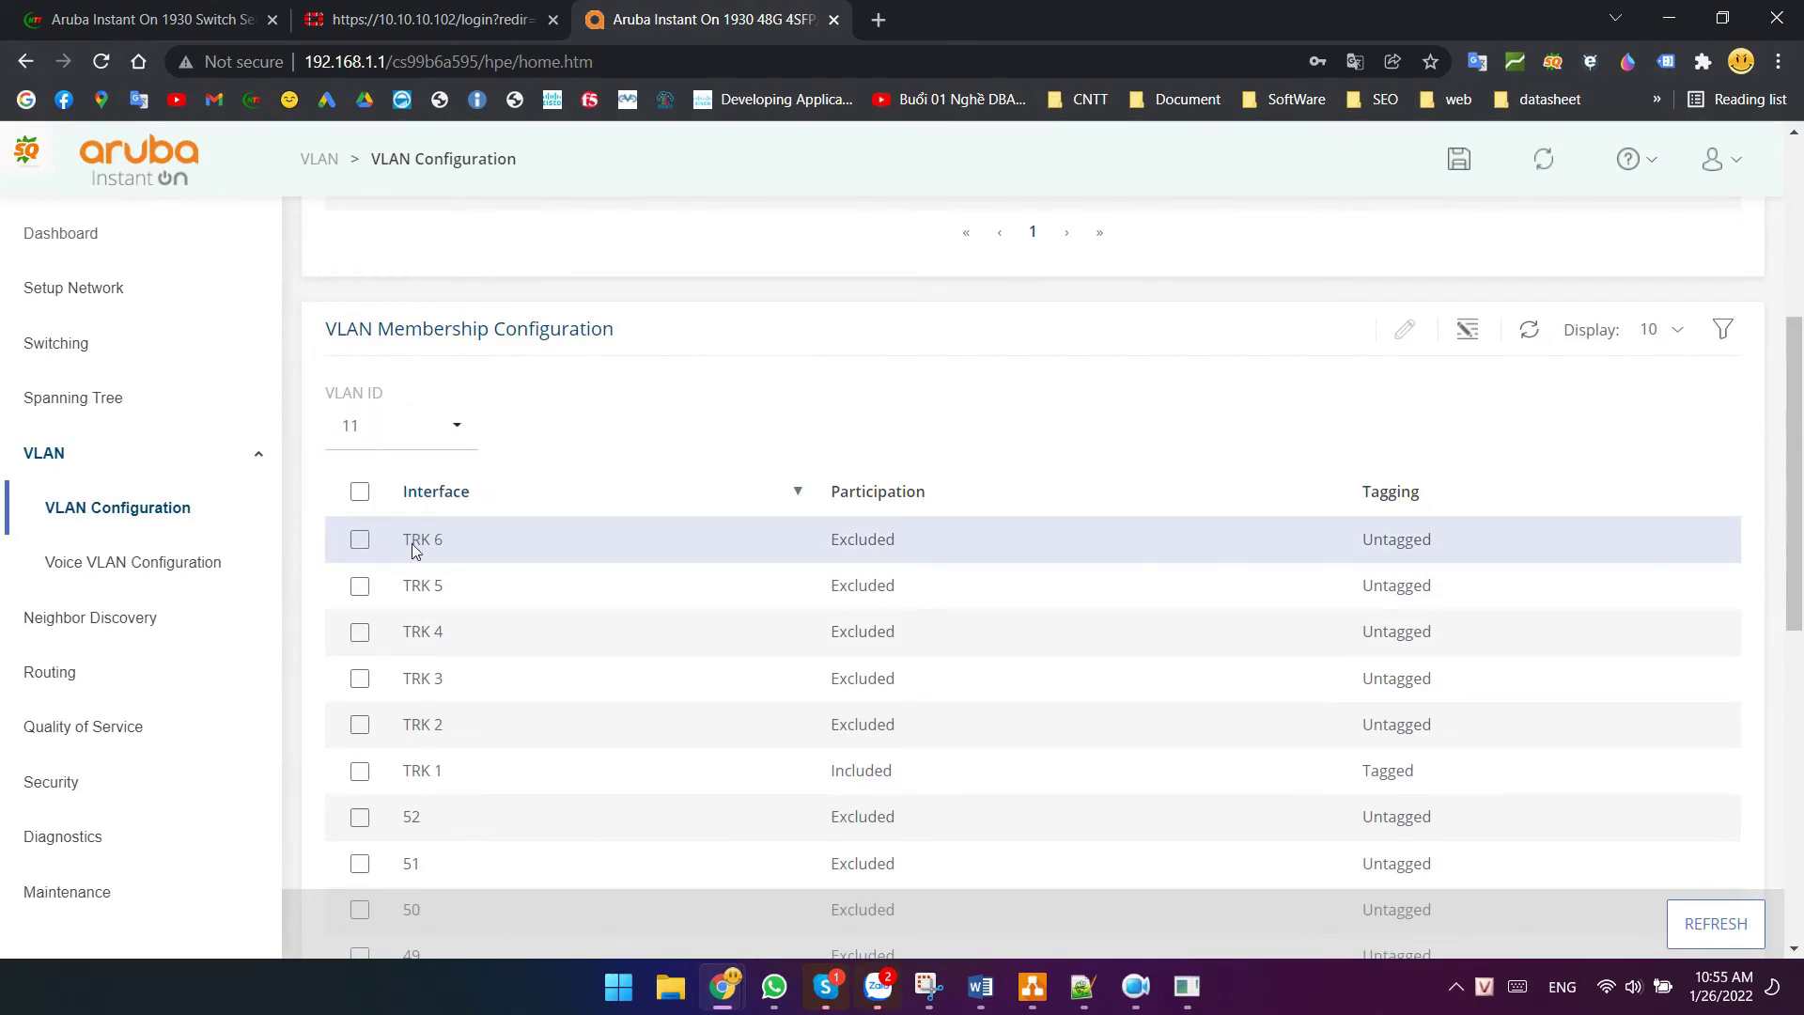
pyautogui.scroll(-2, 790, 676)
pyautogui.click(963, 788)
pyautogui.click(360, 538)
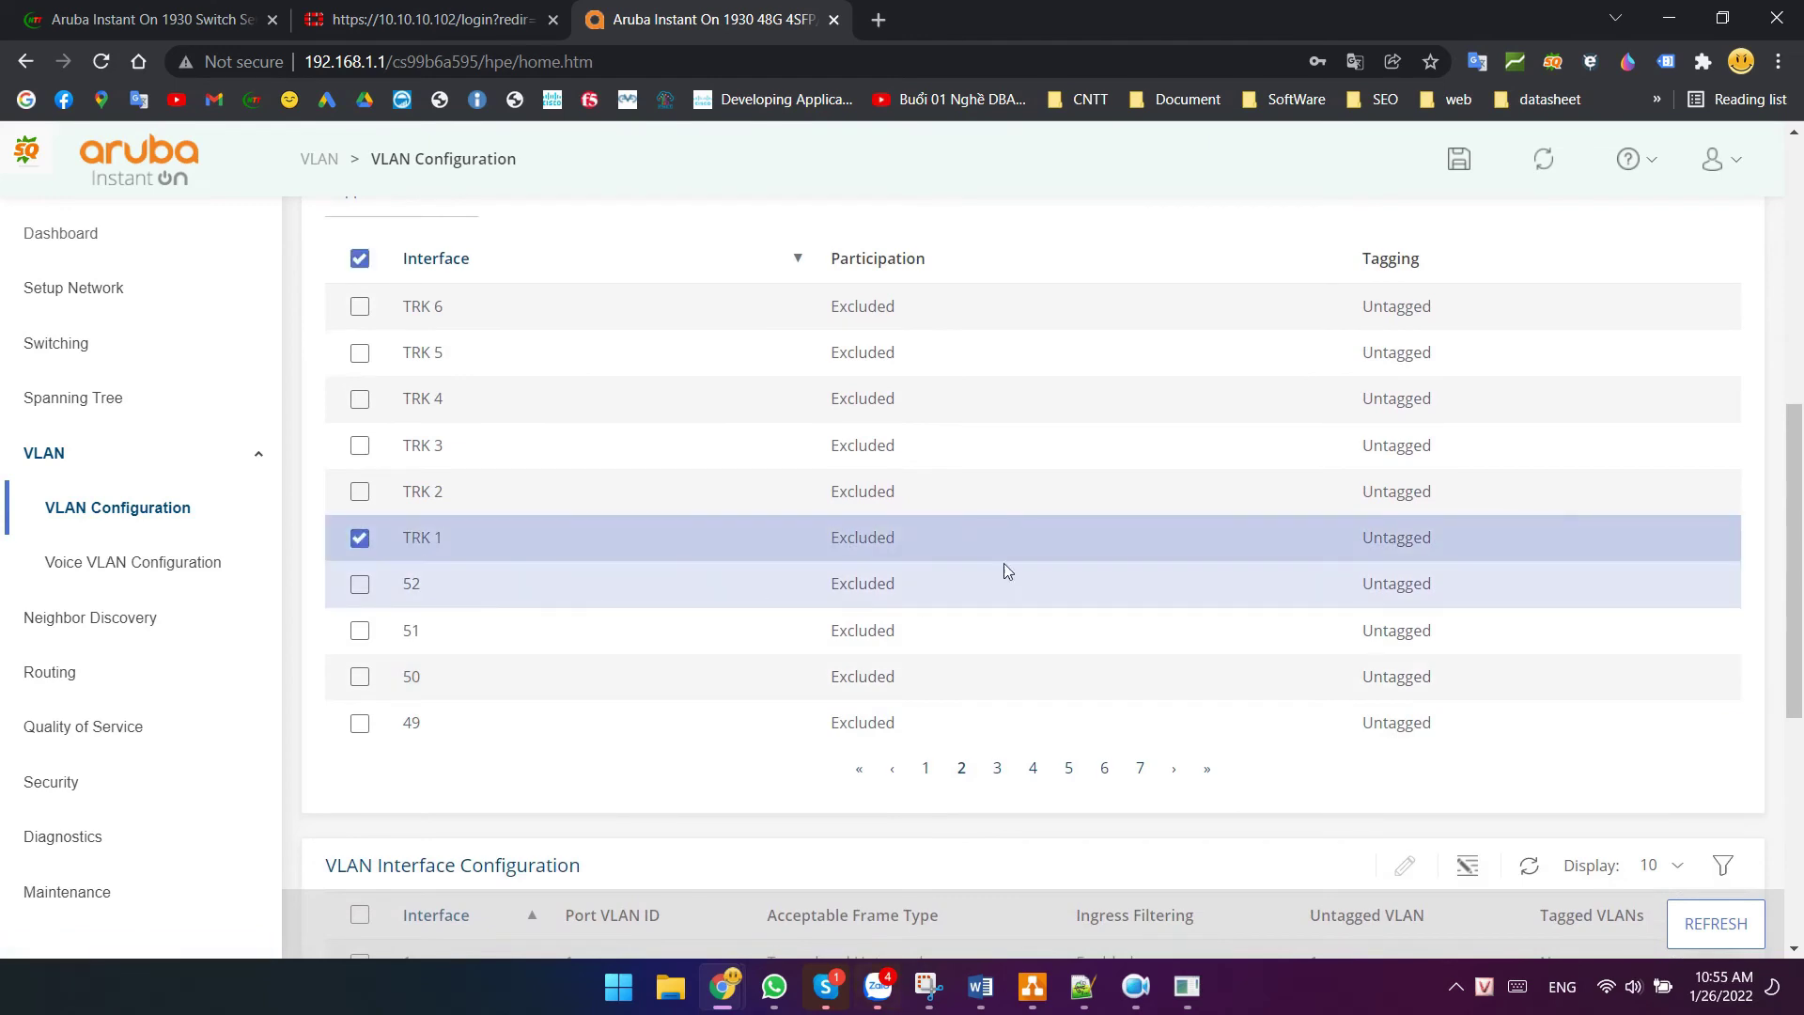
pyautogui.scroll(3, 1003, 571)
pyautogui.click(1405, 330)
pyautogui.click(458, 590)
pyautogui.click(610, 678)
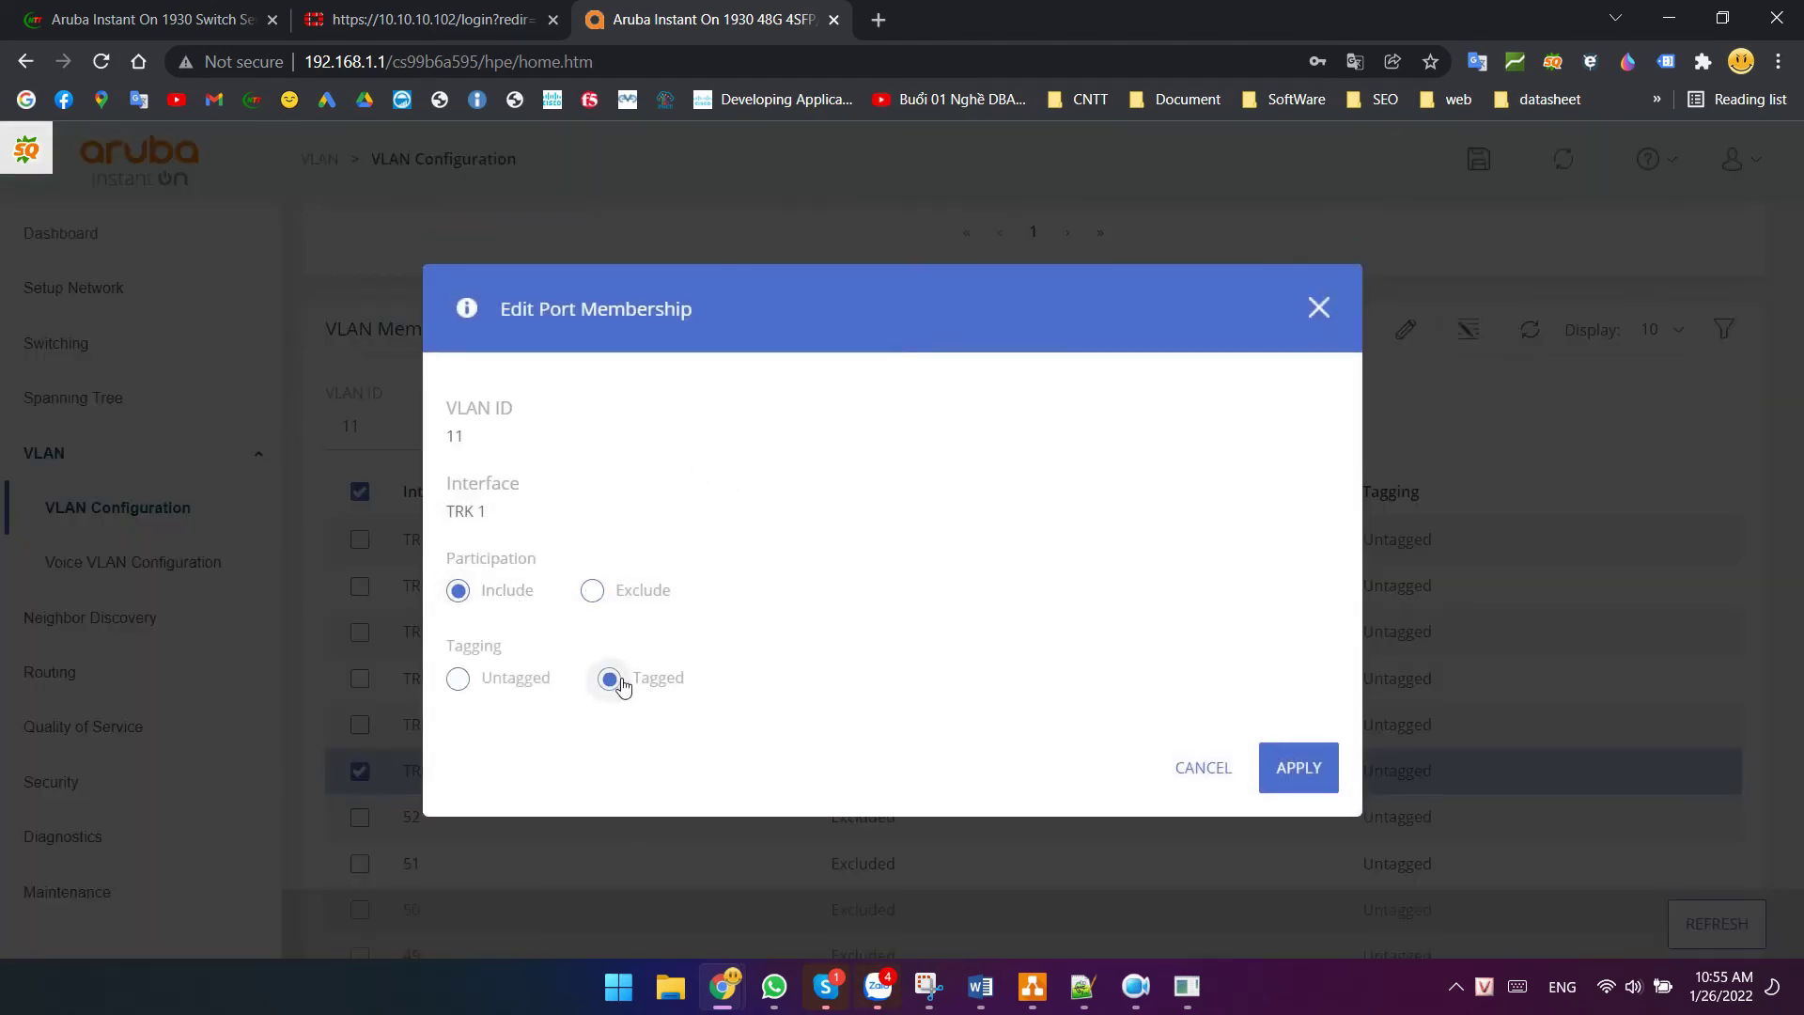
pyautogui.click(1301, 789)
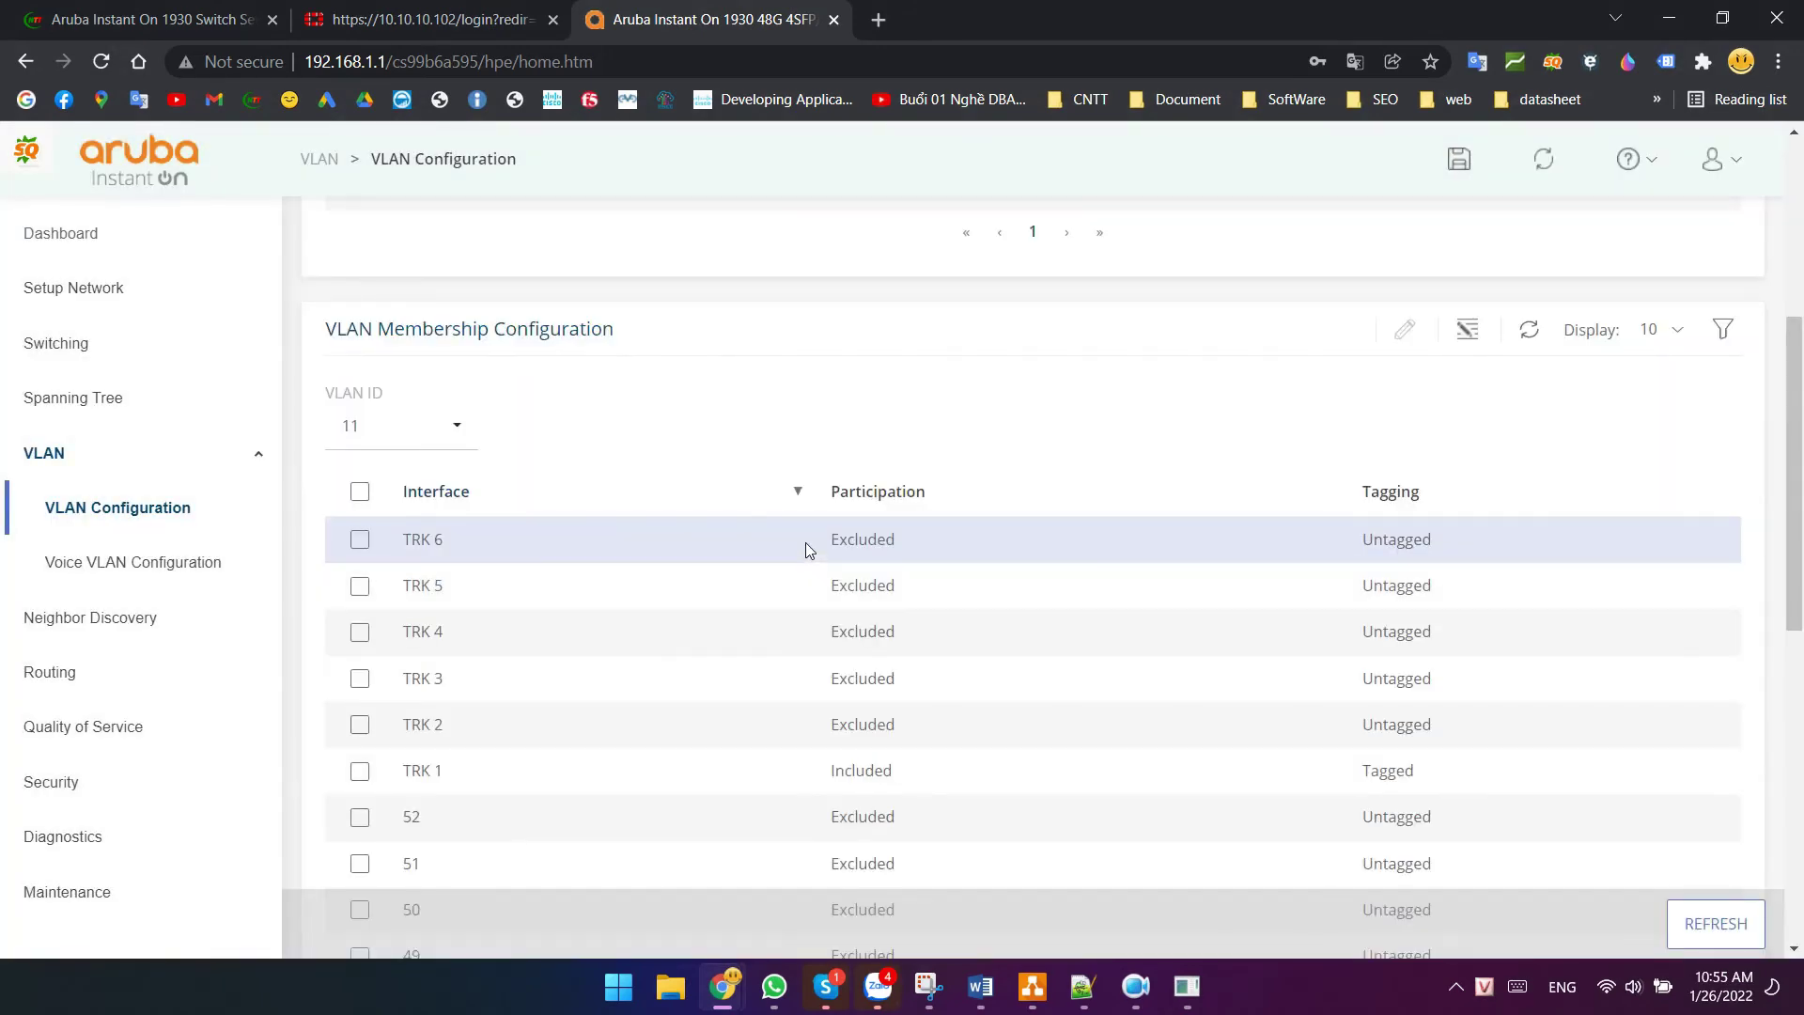
pyautogui.click(1033, 987)
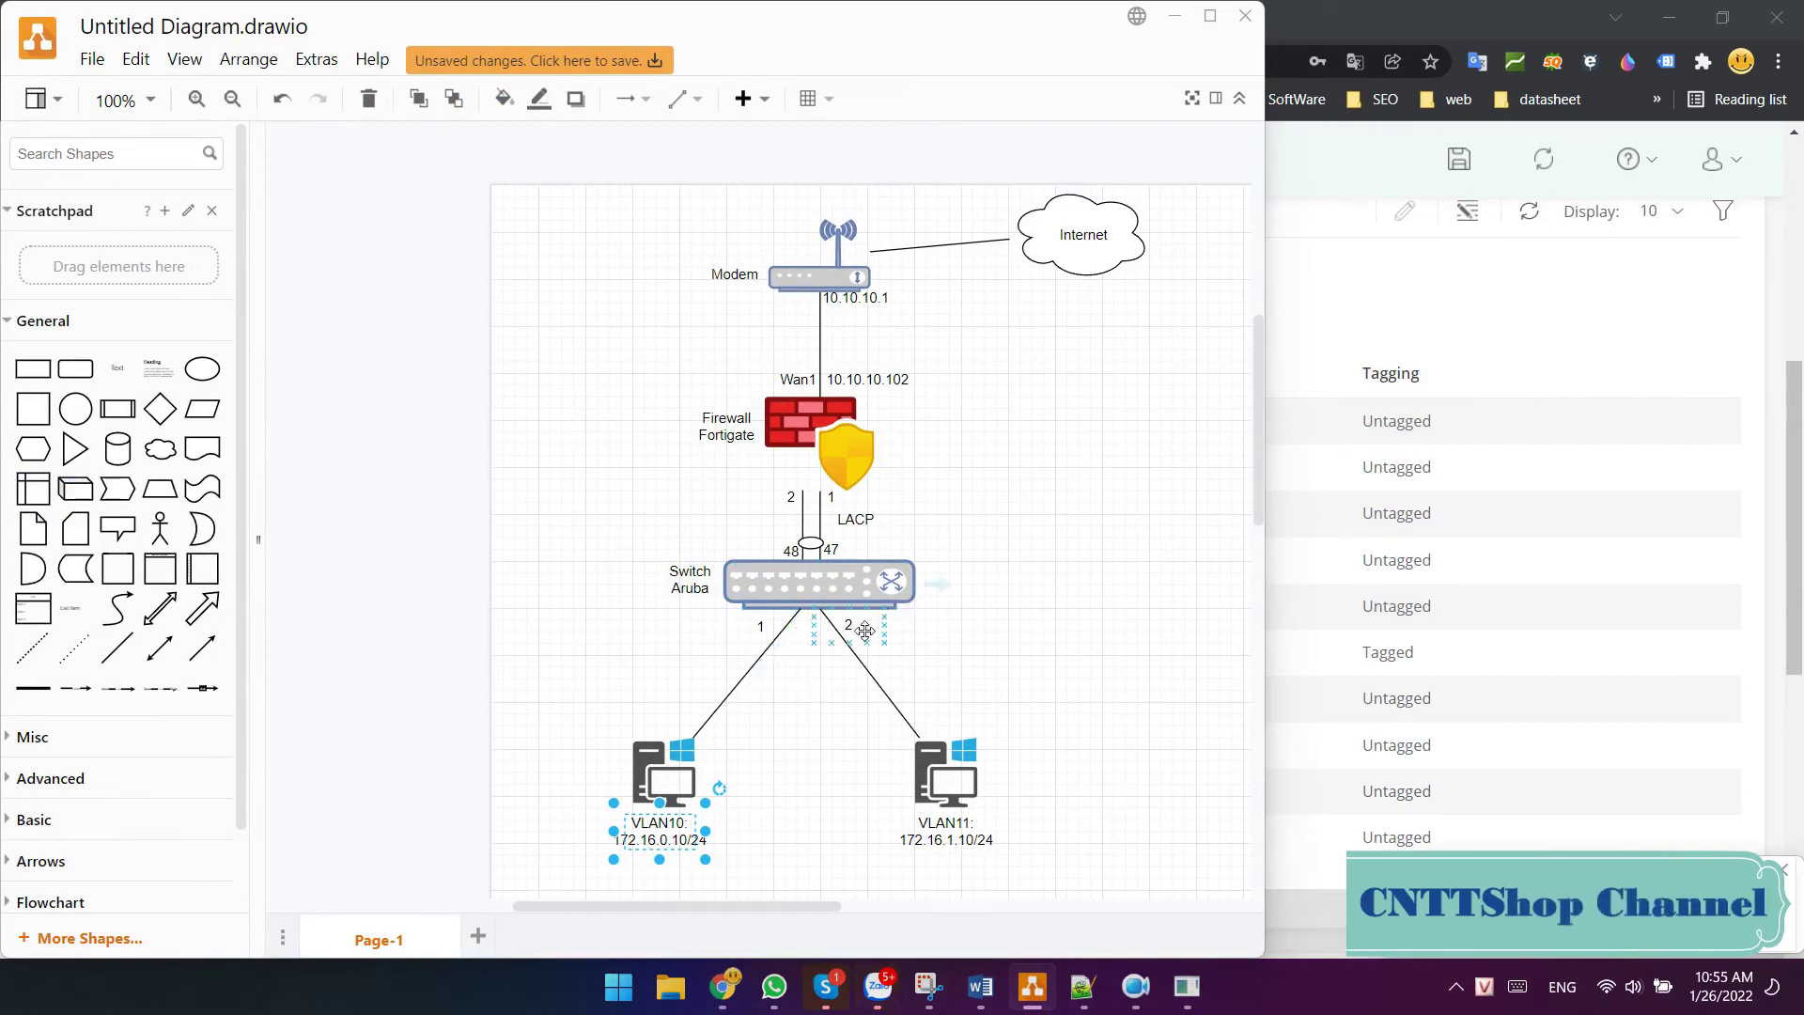
# - Minimize the draw.io topology diagram to get back to the switch's VLAN 11 membership list
pyautogui.click(1182, 28)
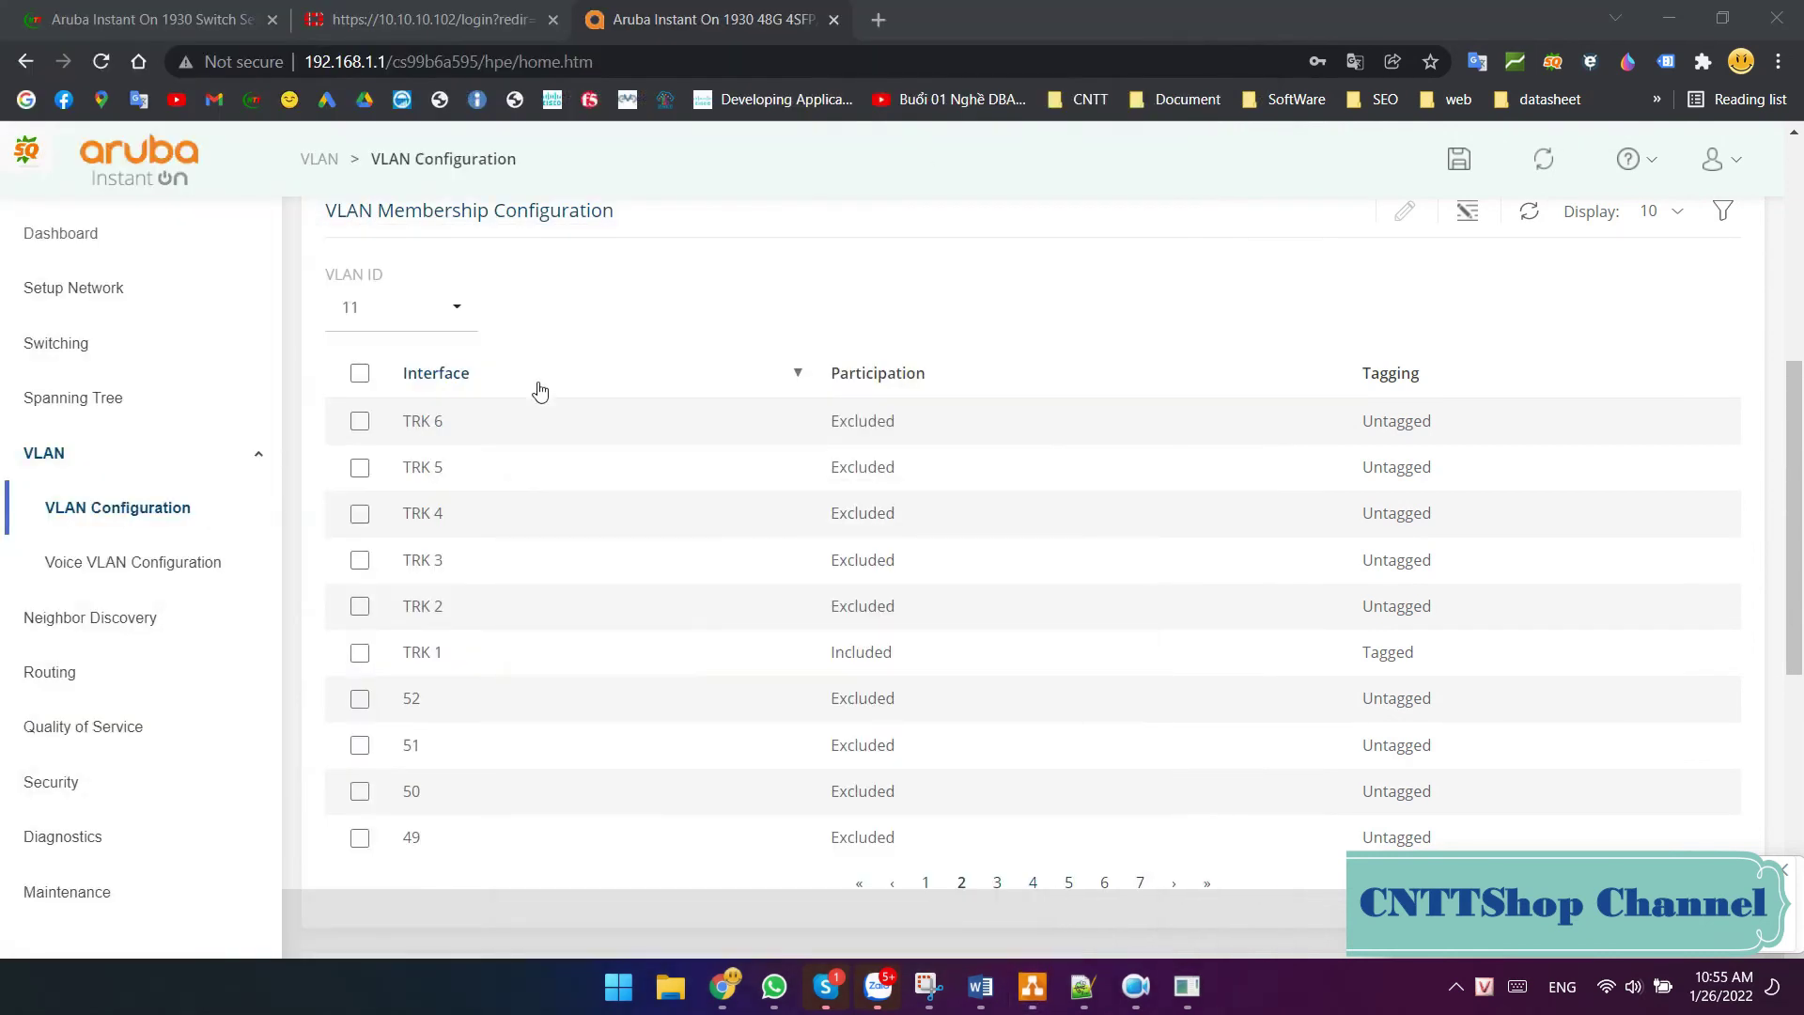
pyautogui.scroll(1, 529, 394)
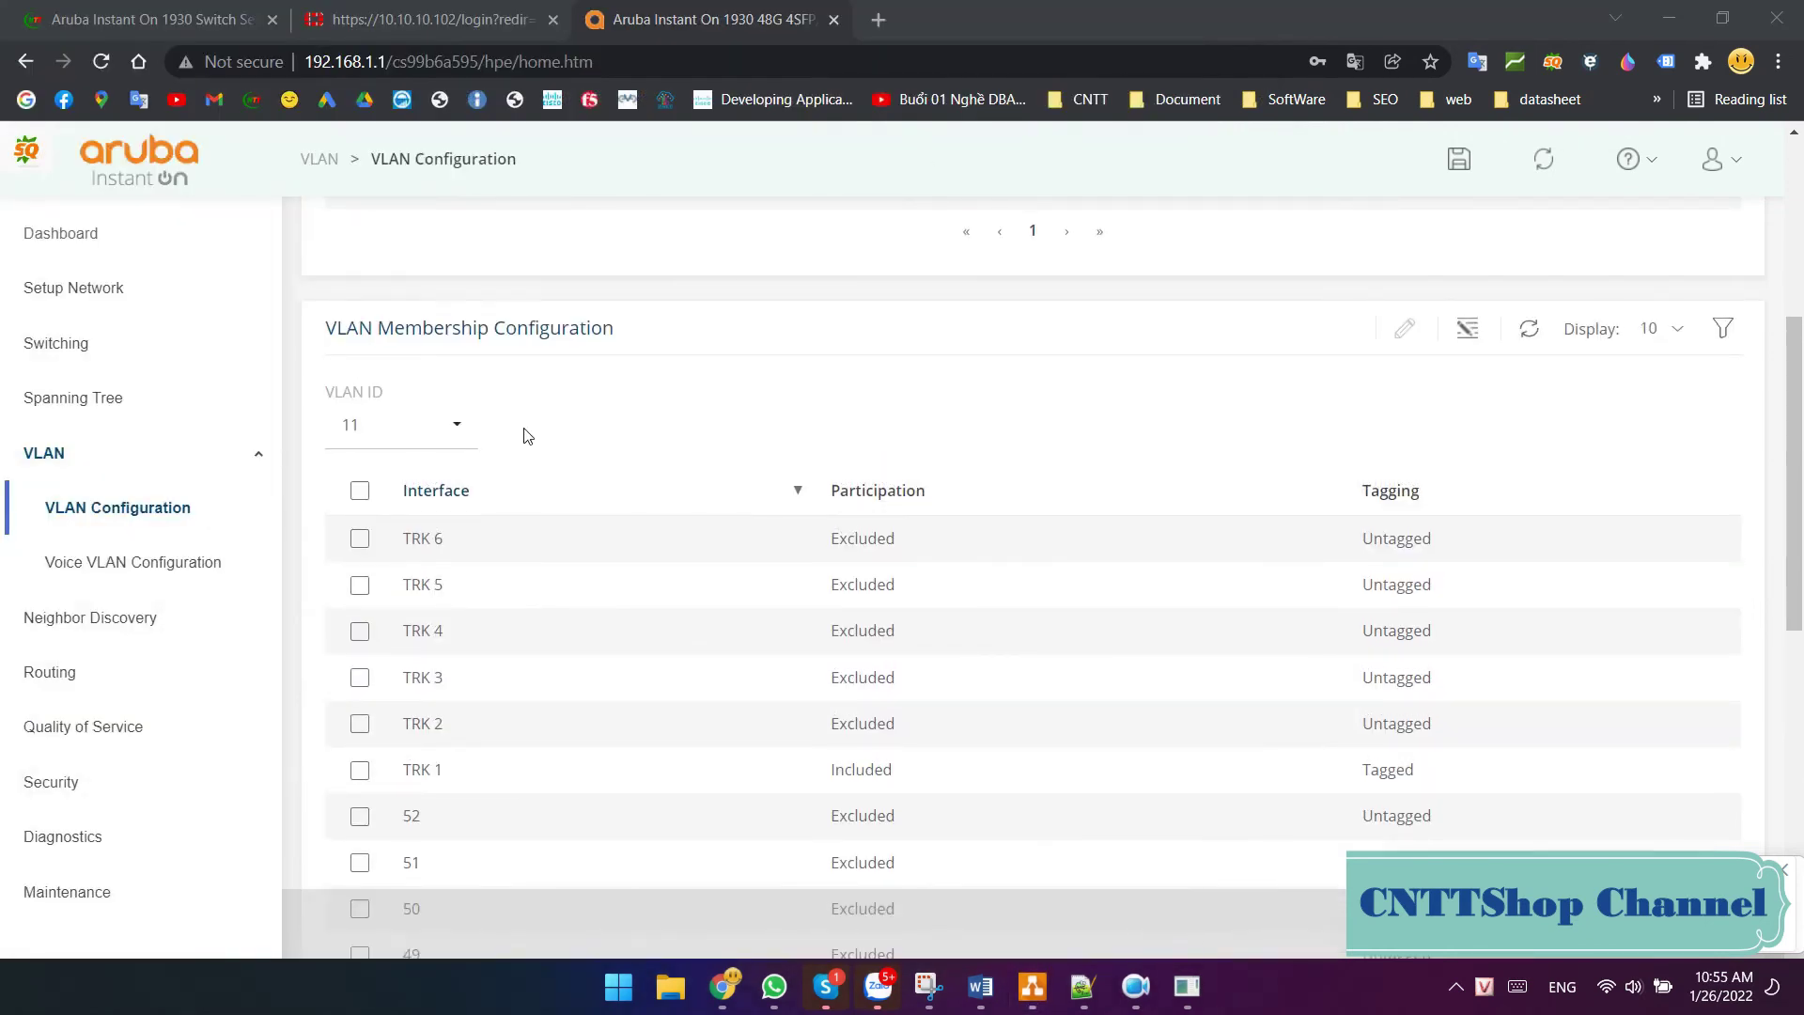
# - Add port 1 to VLAN 10 as an included untagged member and apply
pyautogui.click(460, 425)
pyautogui.click(383, 505)
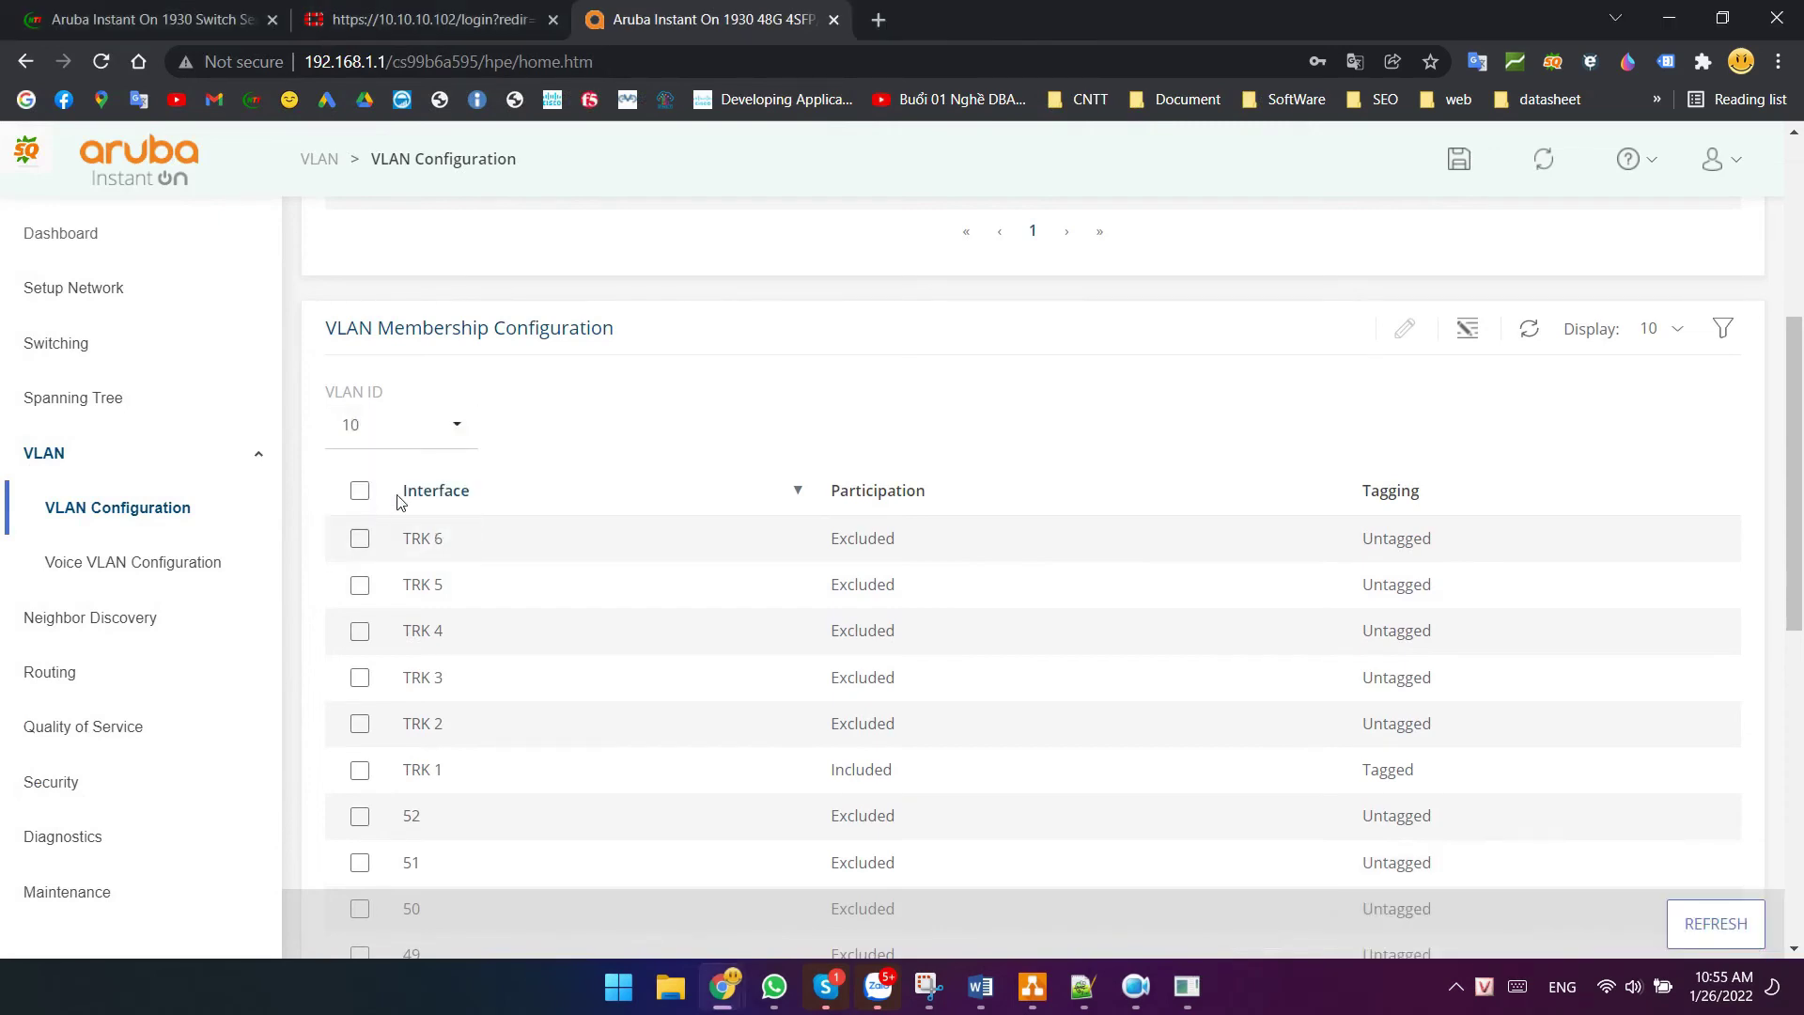
pyautogui.scroll(-3, 564, 395)
pyautogui.click(472, 263)
pyautogui.click(360, 306)
pyautogui.scroll(3, 965, 402)
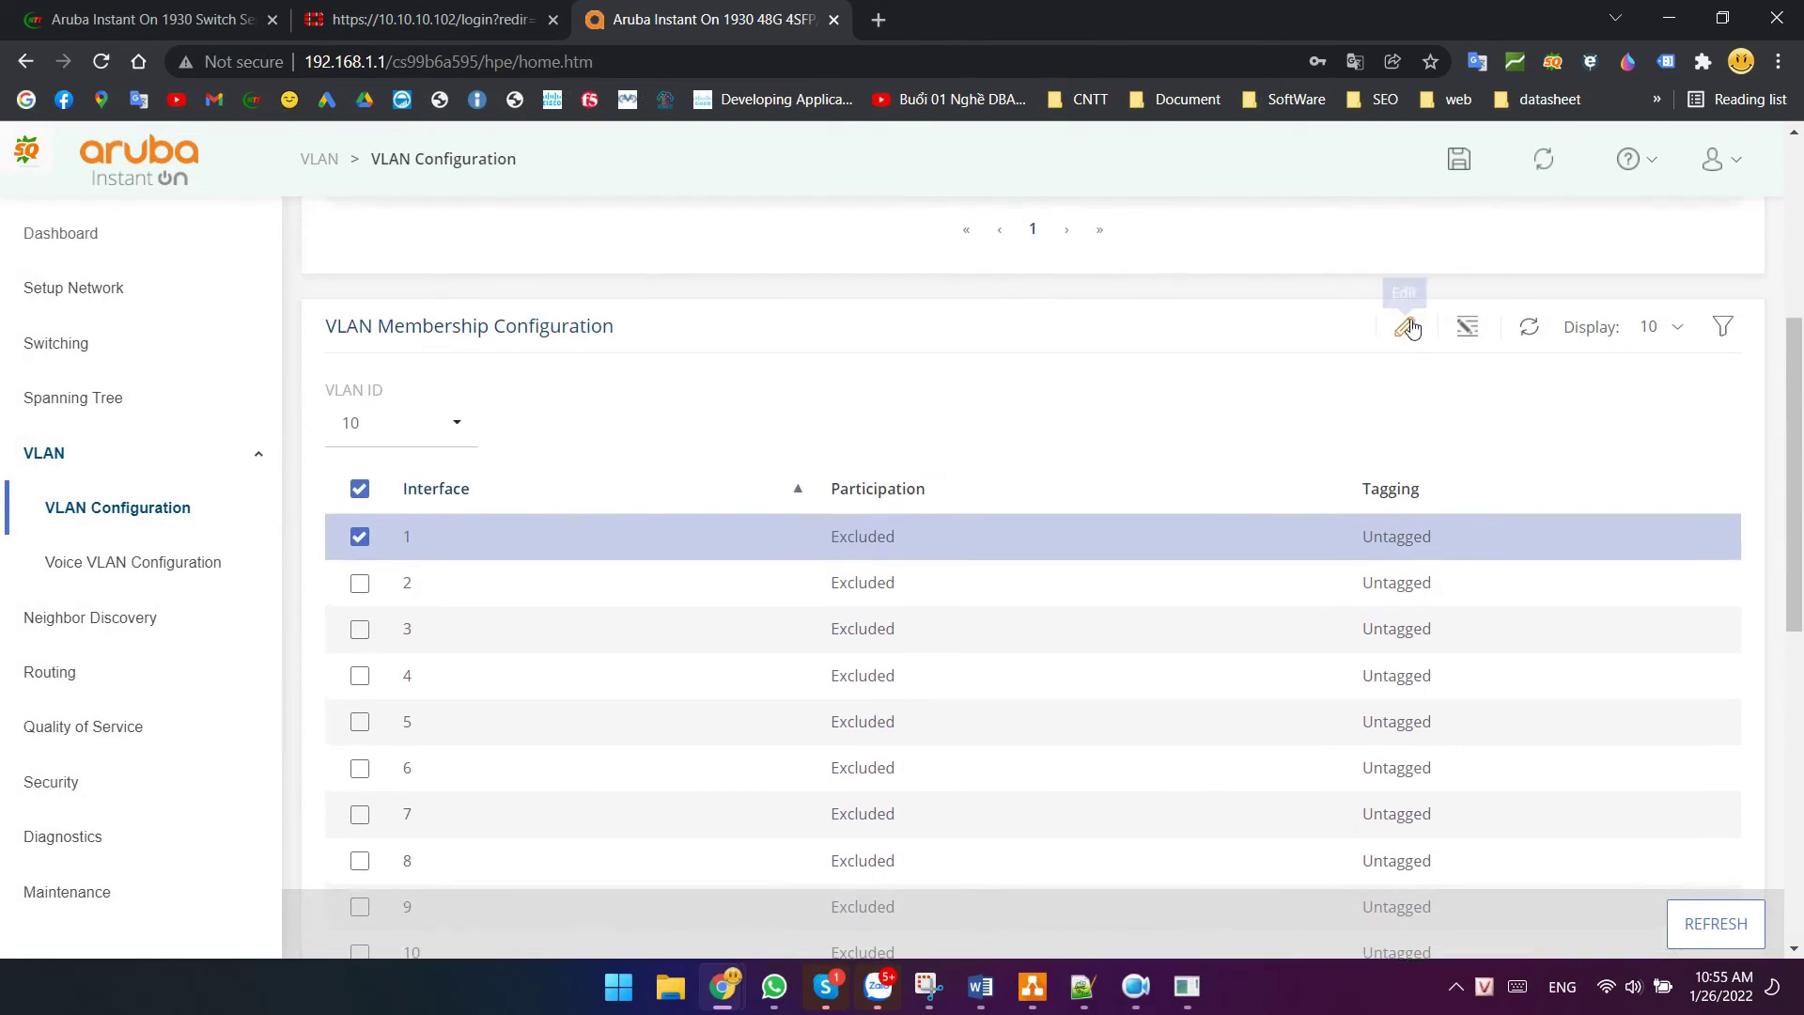
pyautogui.click(1406, 326)
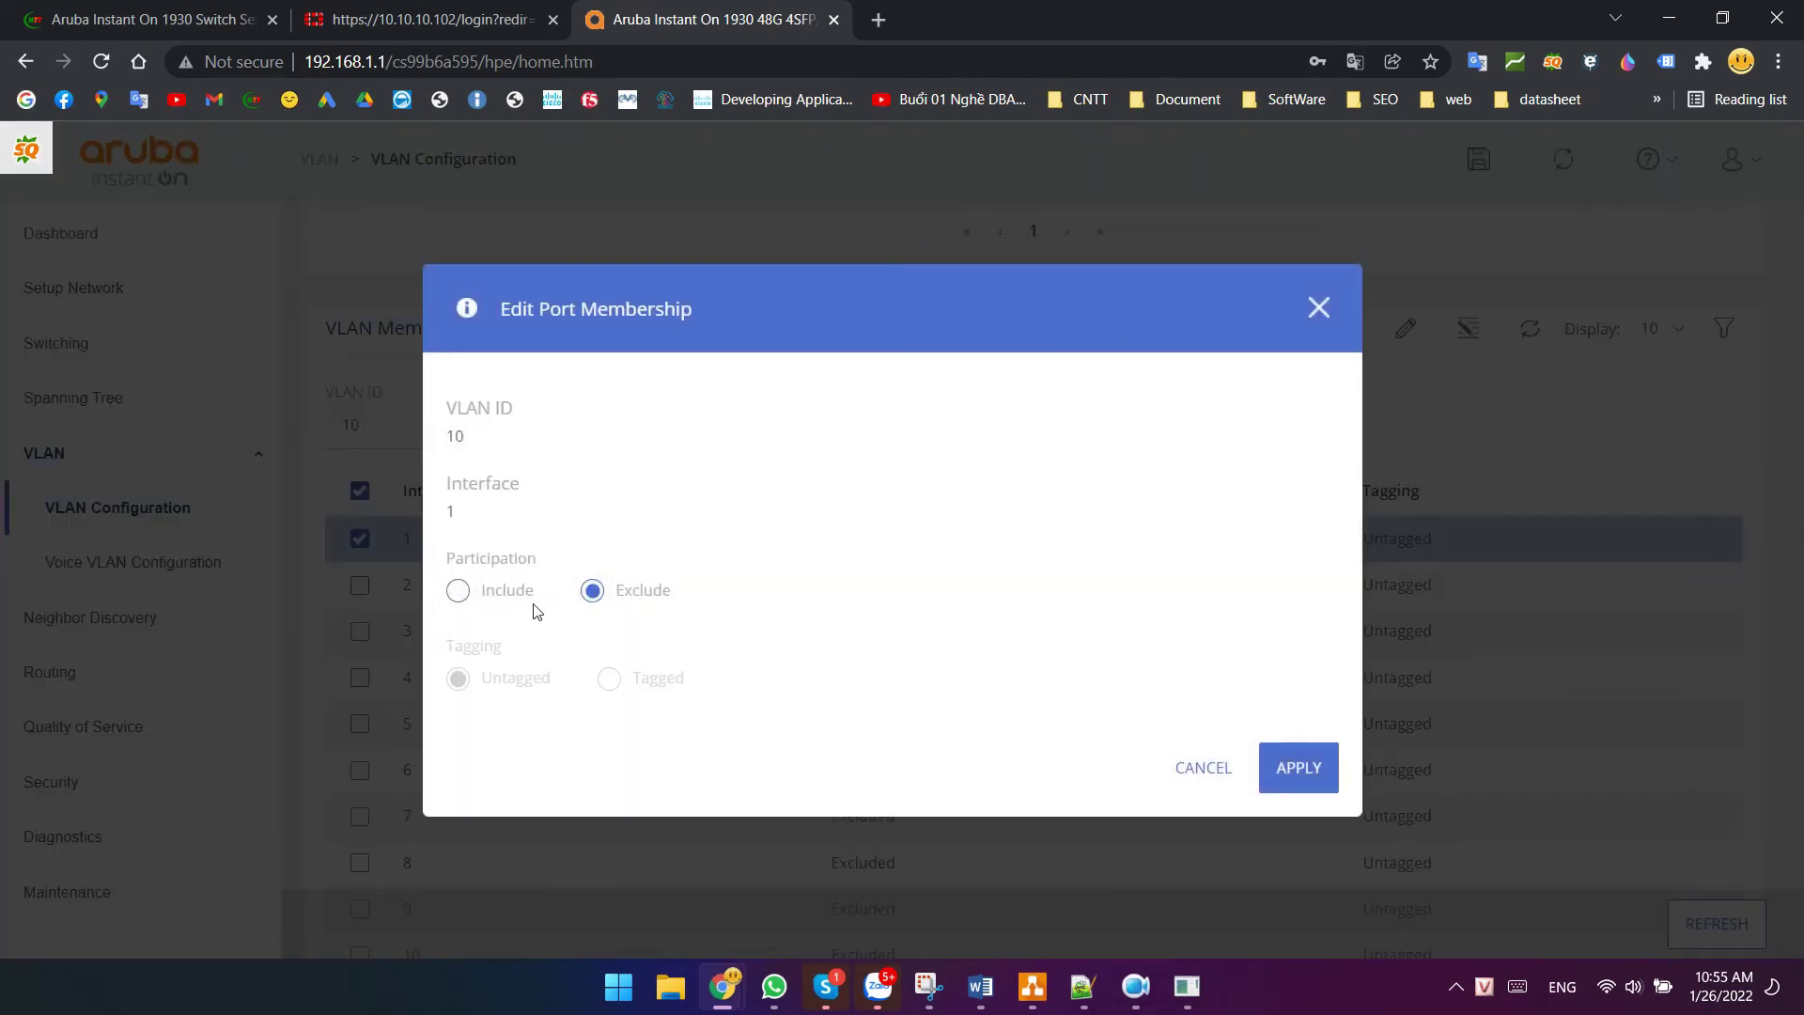
pyautogui.click(459, 591)
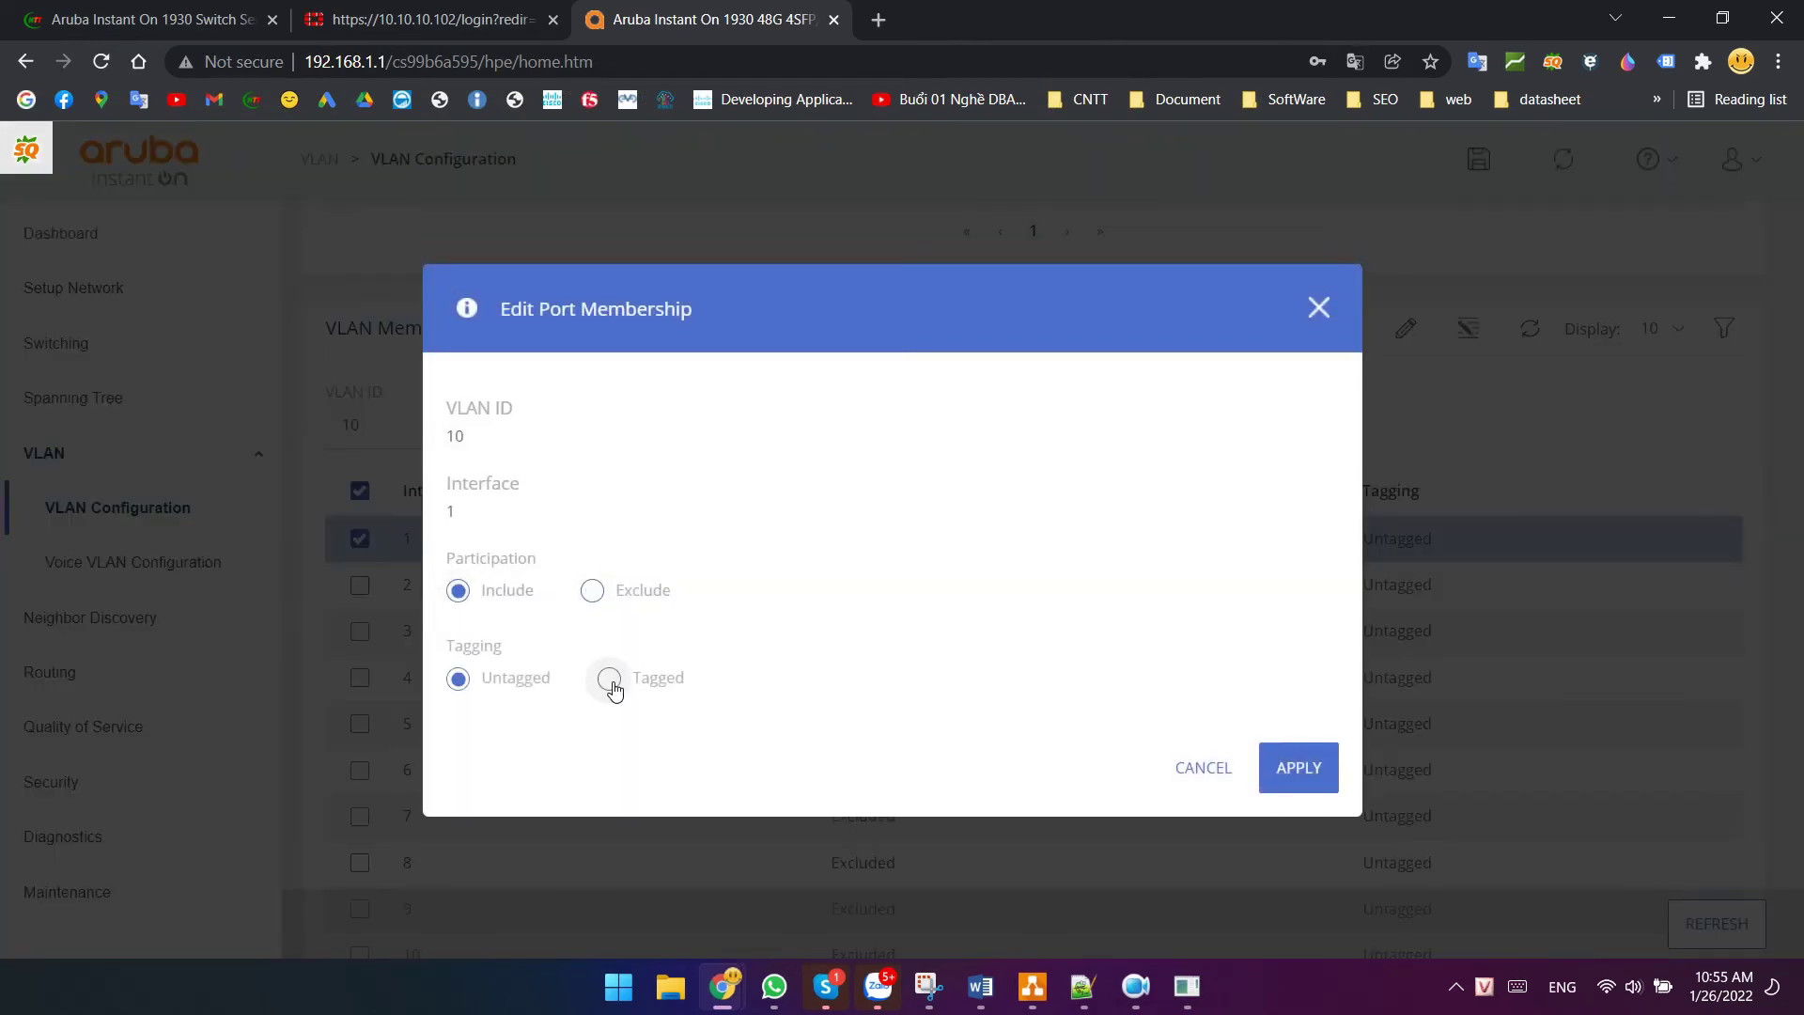
pyautogui.click(1297, 770)
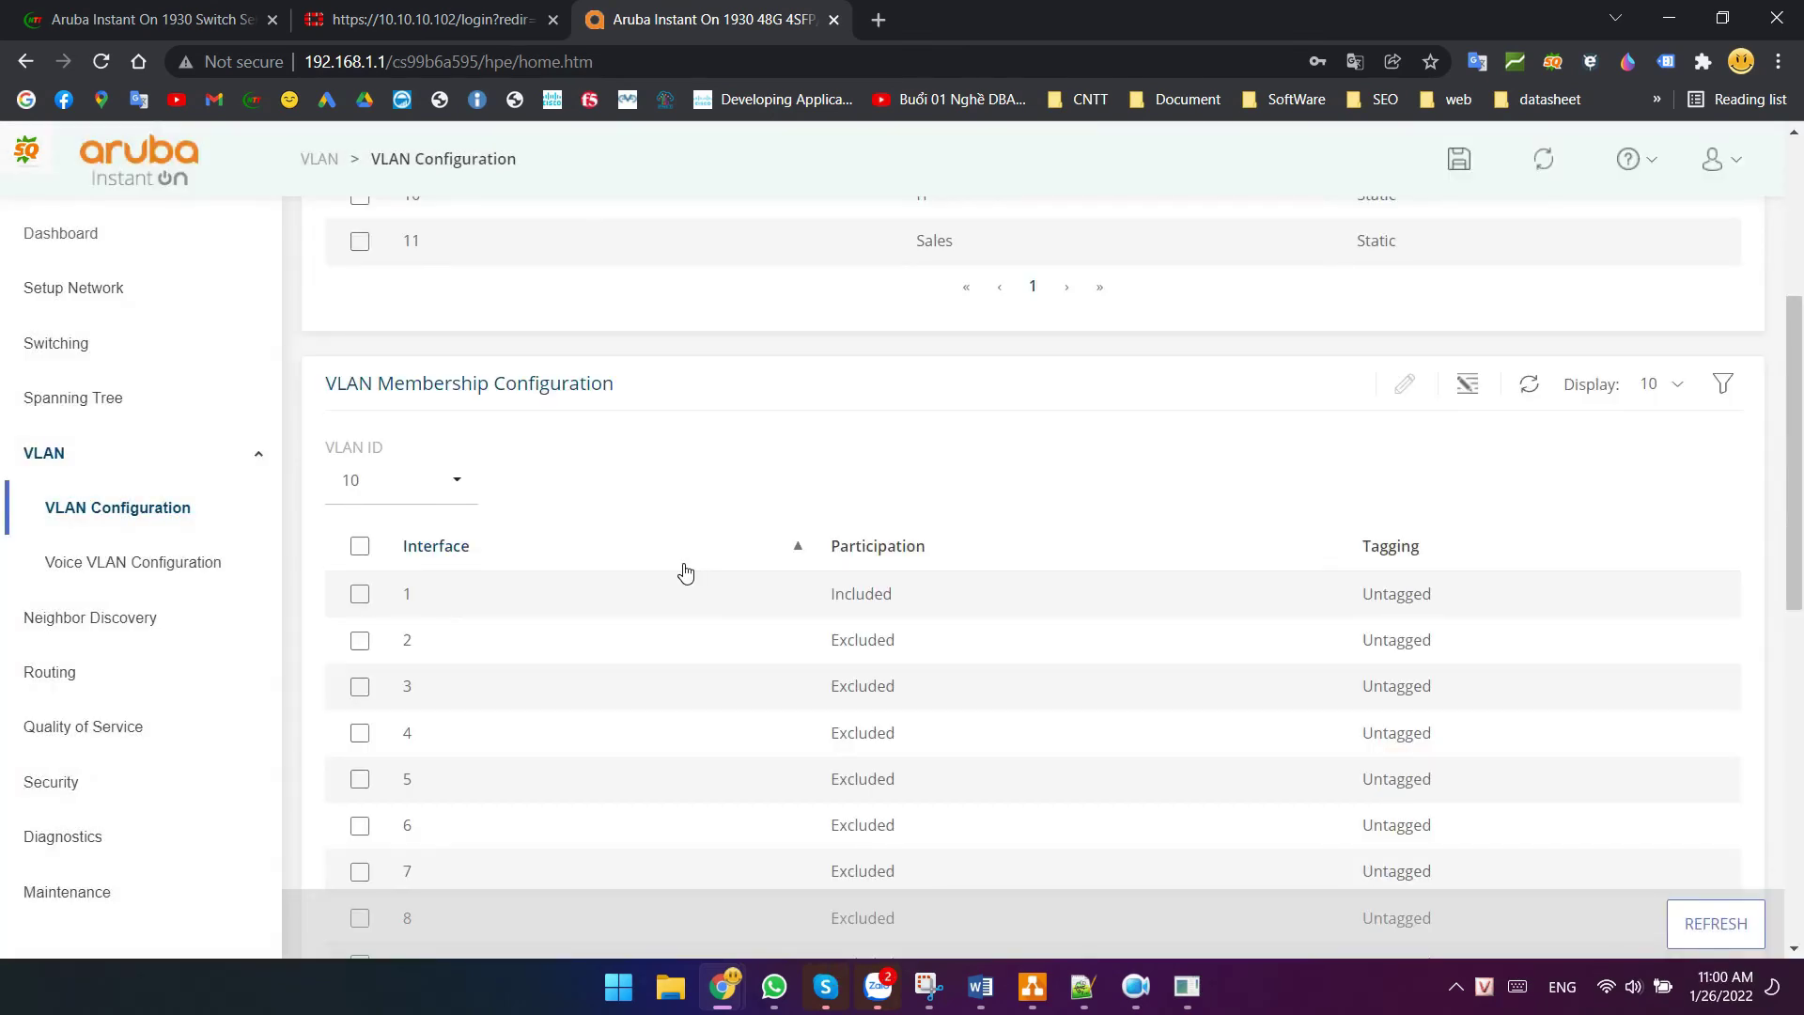
# - Add port 2 to VLAN 11 as an included untagged member and apply
pyautogui.click(464, 495)
pyautogui.click(380, 606)
pyautogui.click(359, 641)
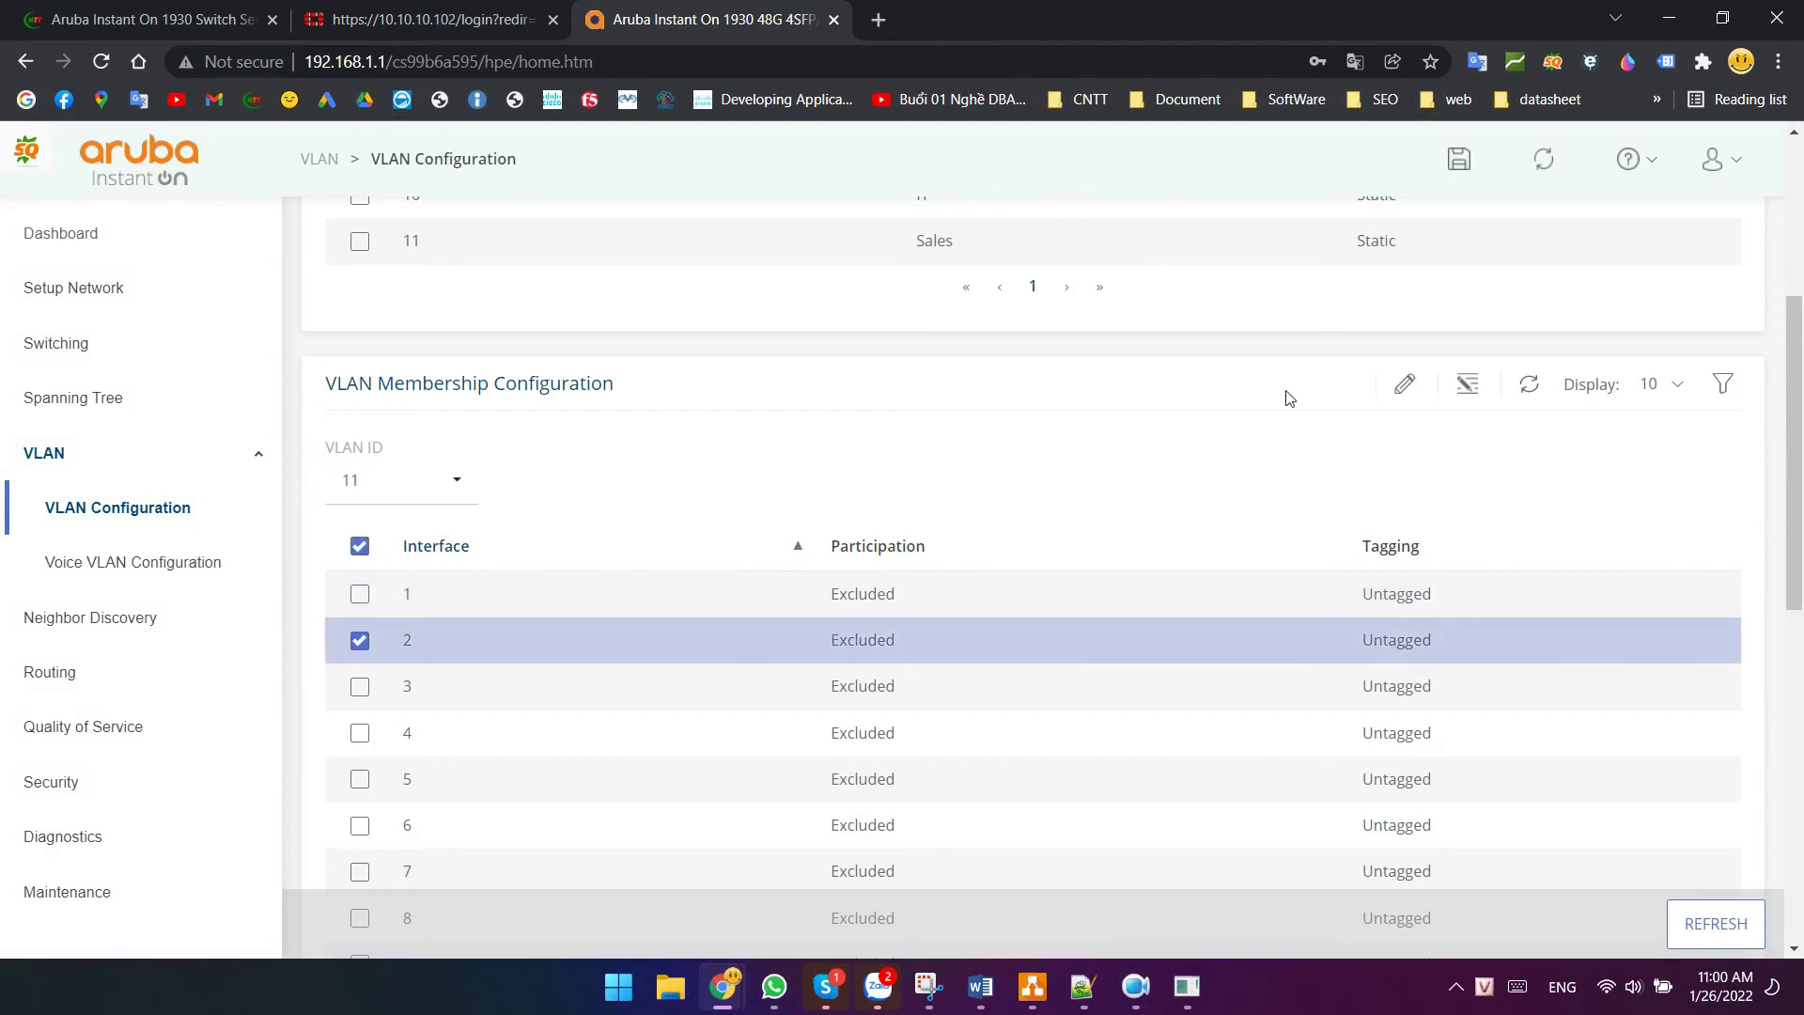
pyautogui.click(1404, 384)
pyautogui.click(459, 591)
pyautogui.click(1296, 765)
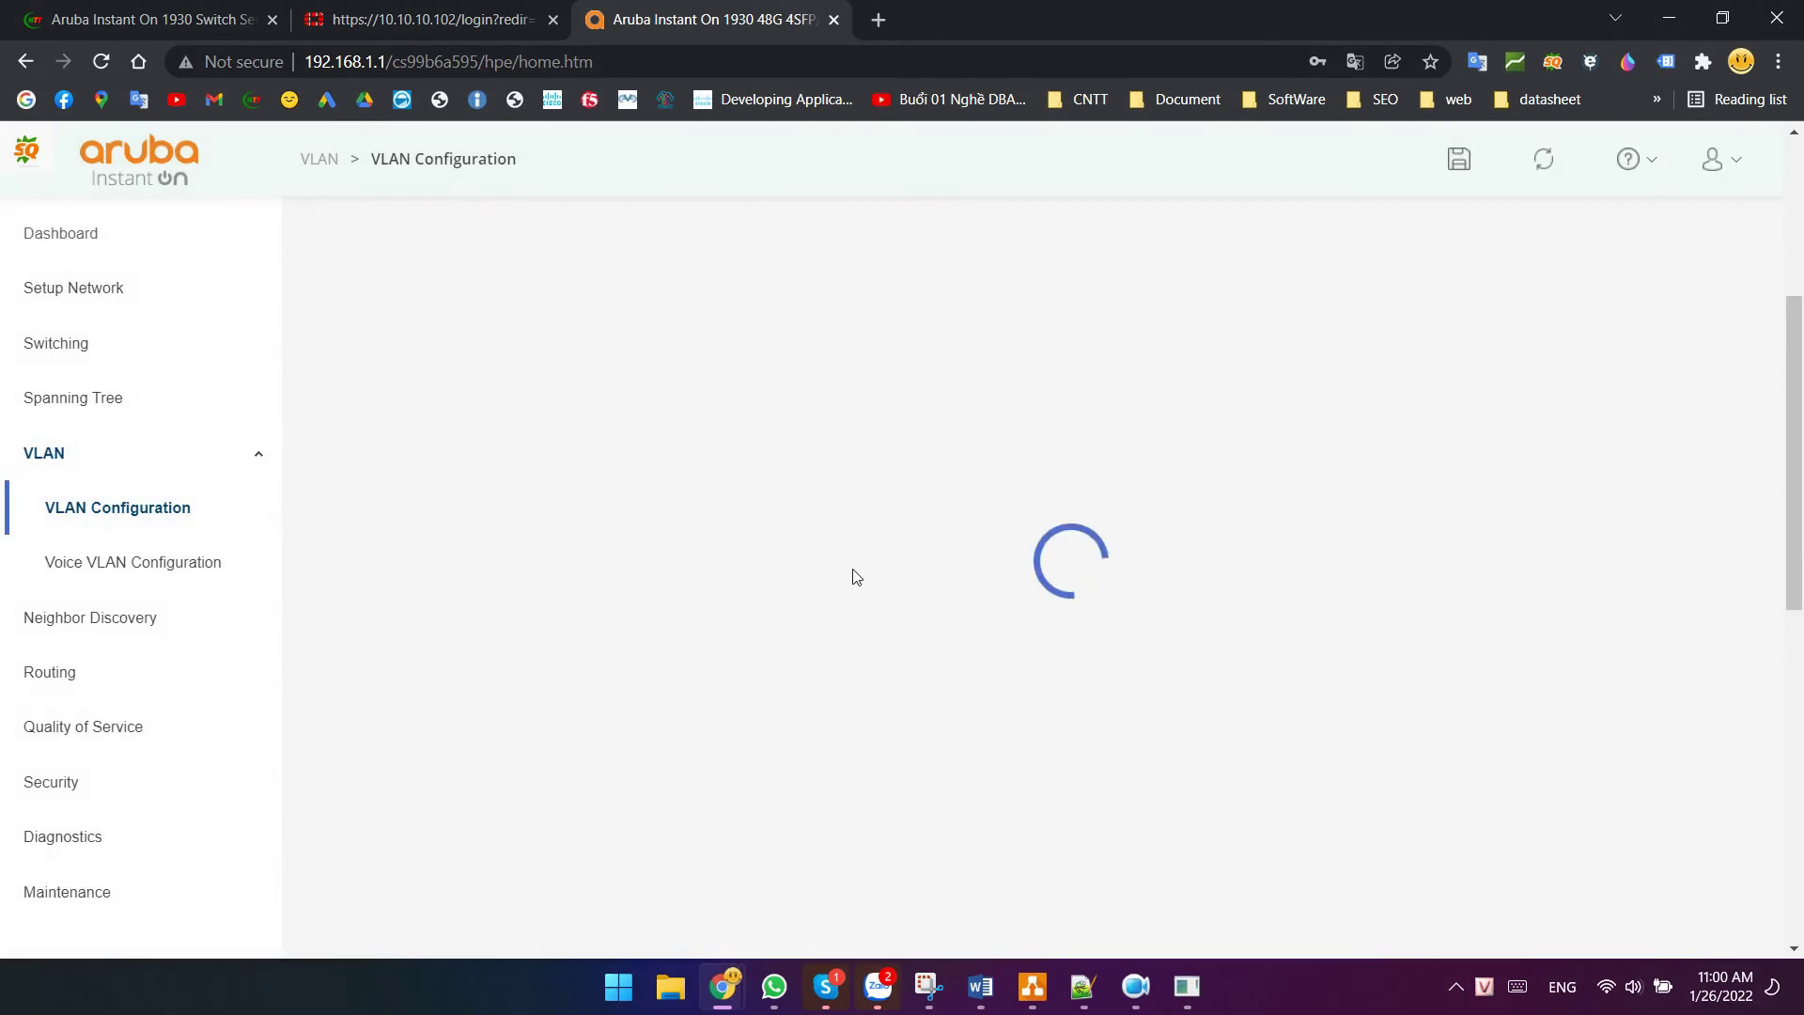
pyautogui.scroll(-1, 865, 543)
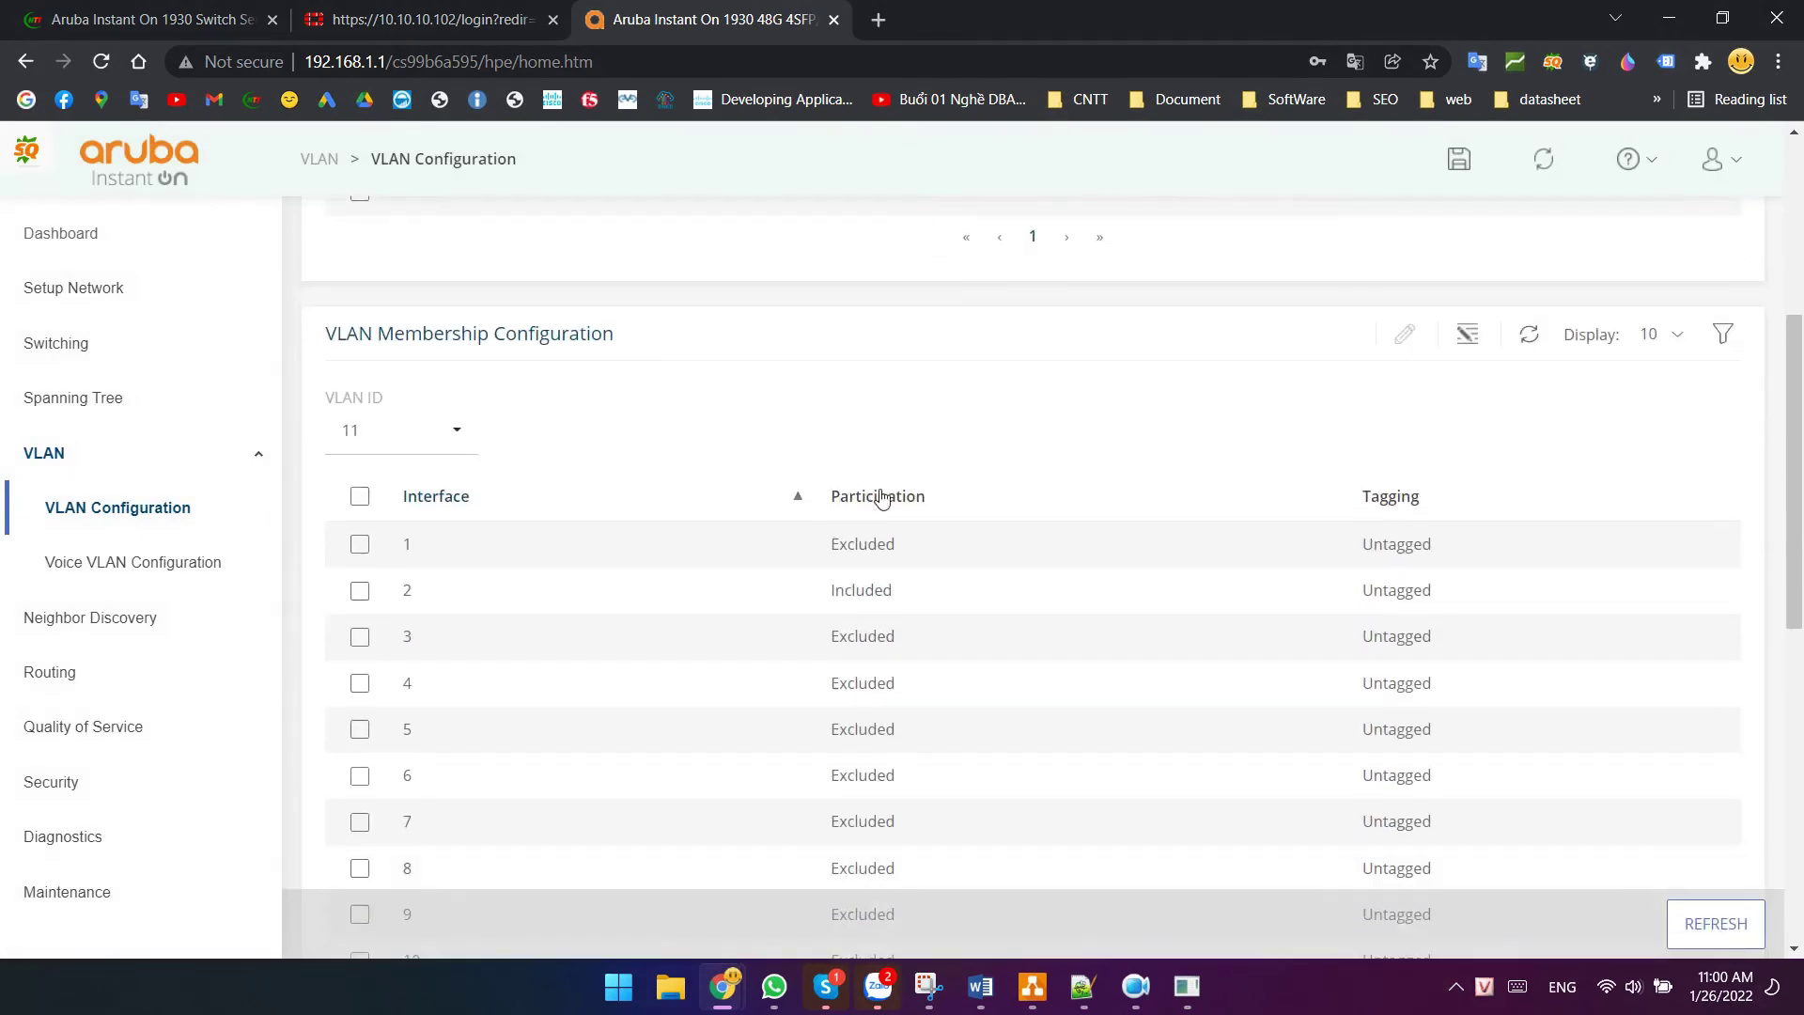
pyautogui.scroll(-1, 881, 498)
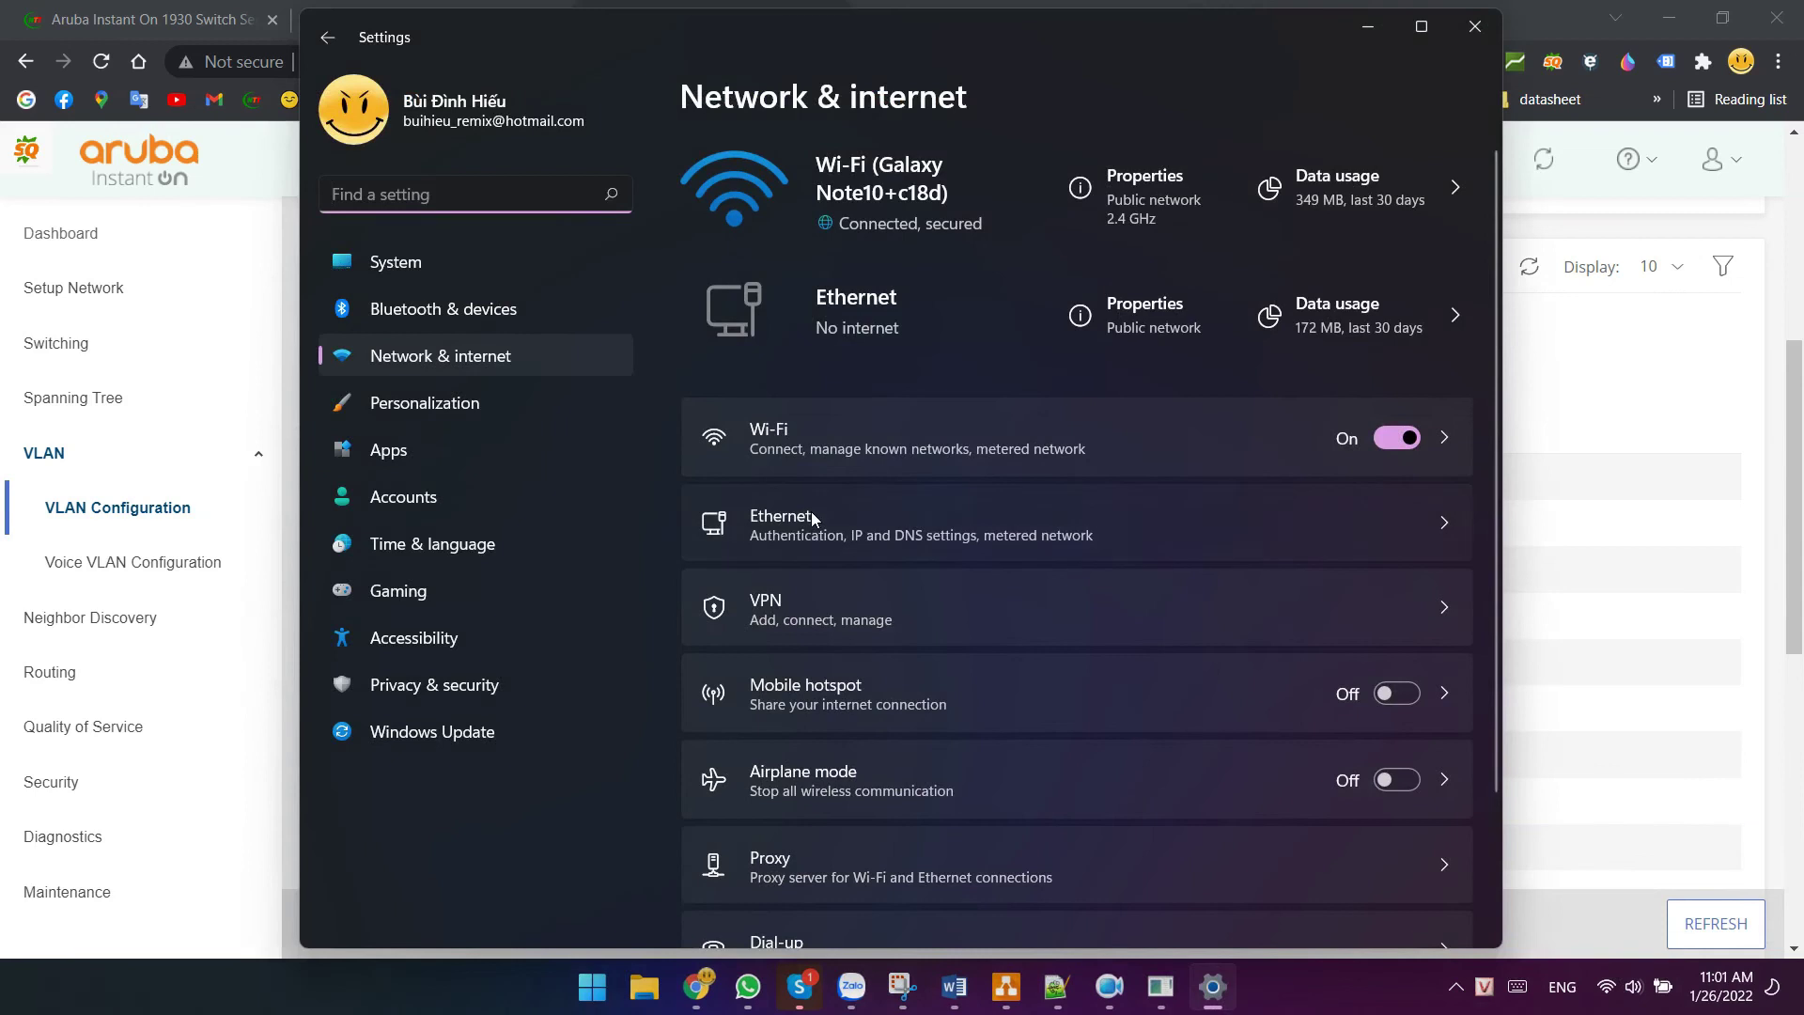
# - Set the Ethernet IP assignment to Automatic (DHCP) and save it
pyautogui.click(809, 511)
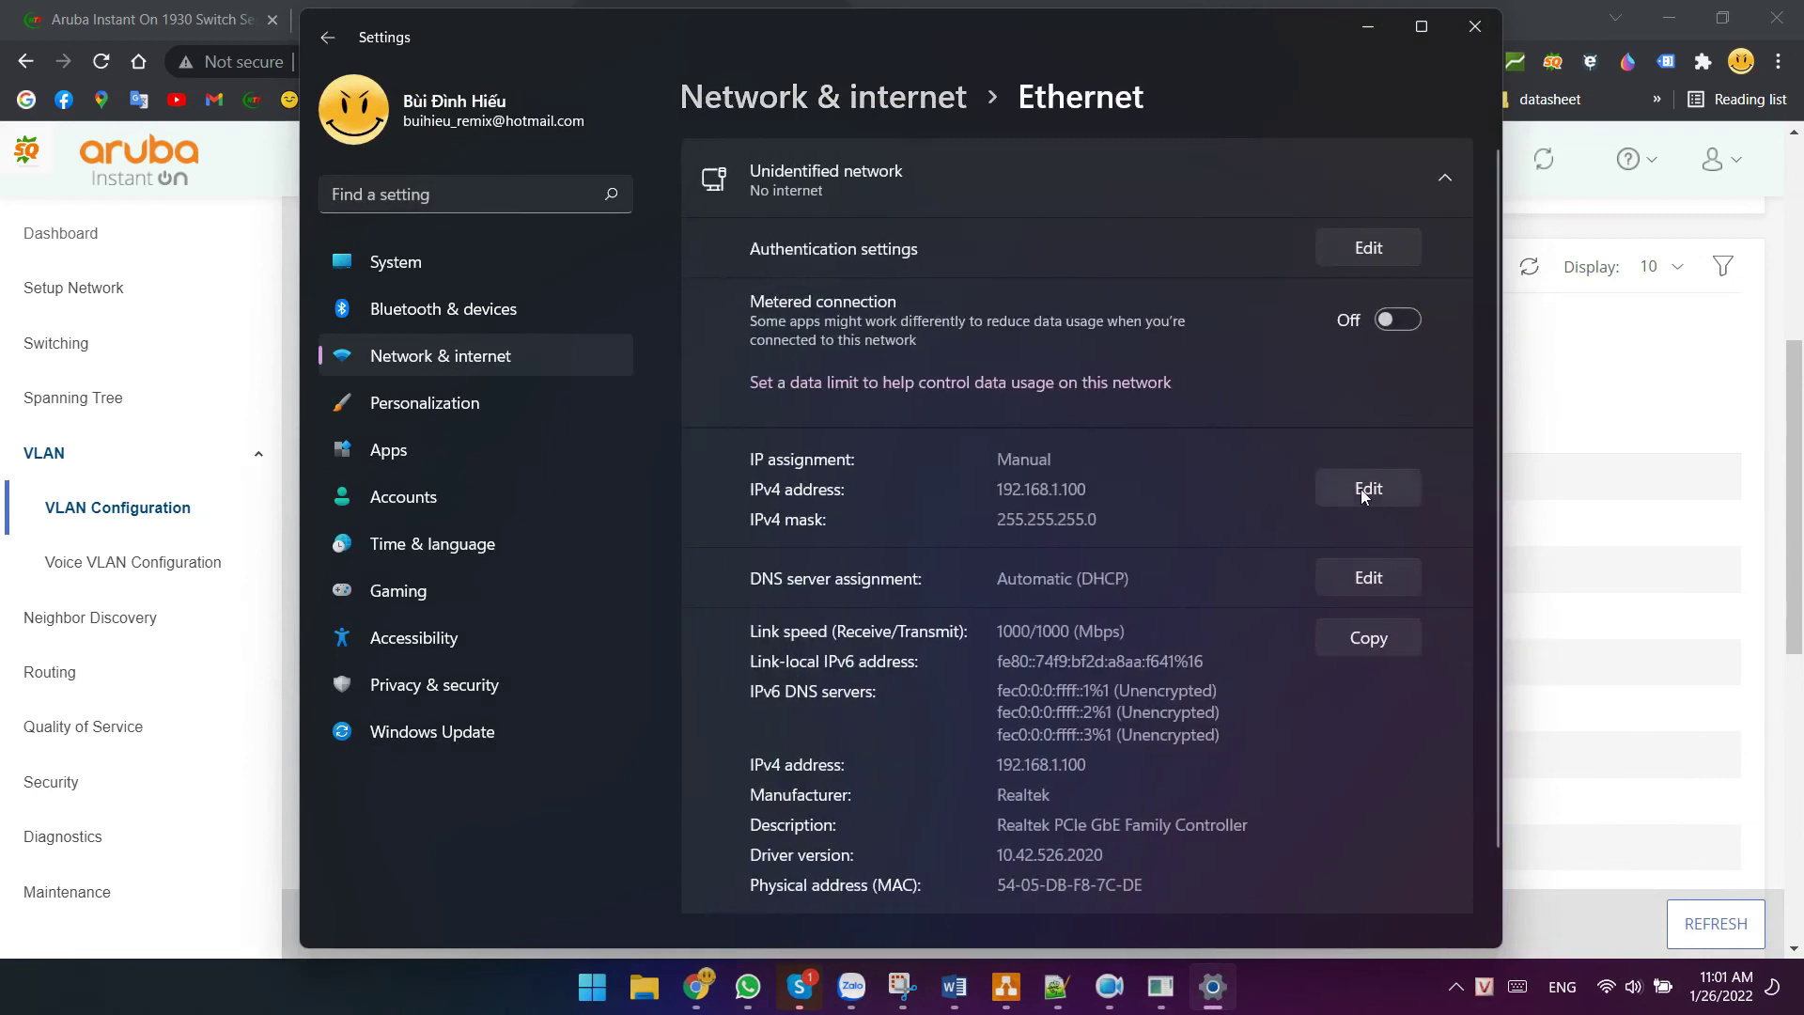
pyautogui.click(1364, 488)
pyautogui.click(846, 150)
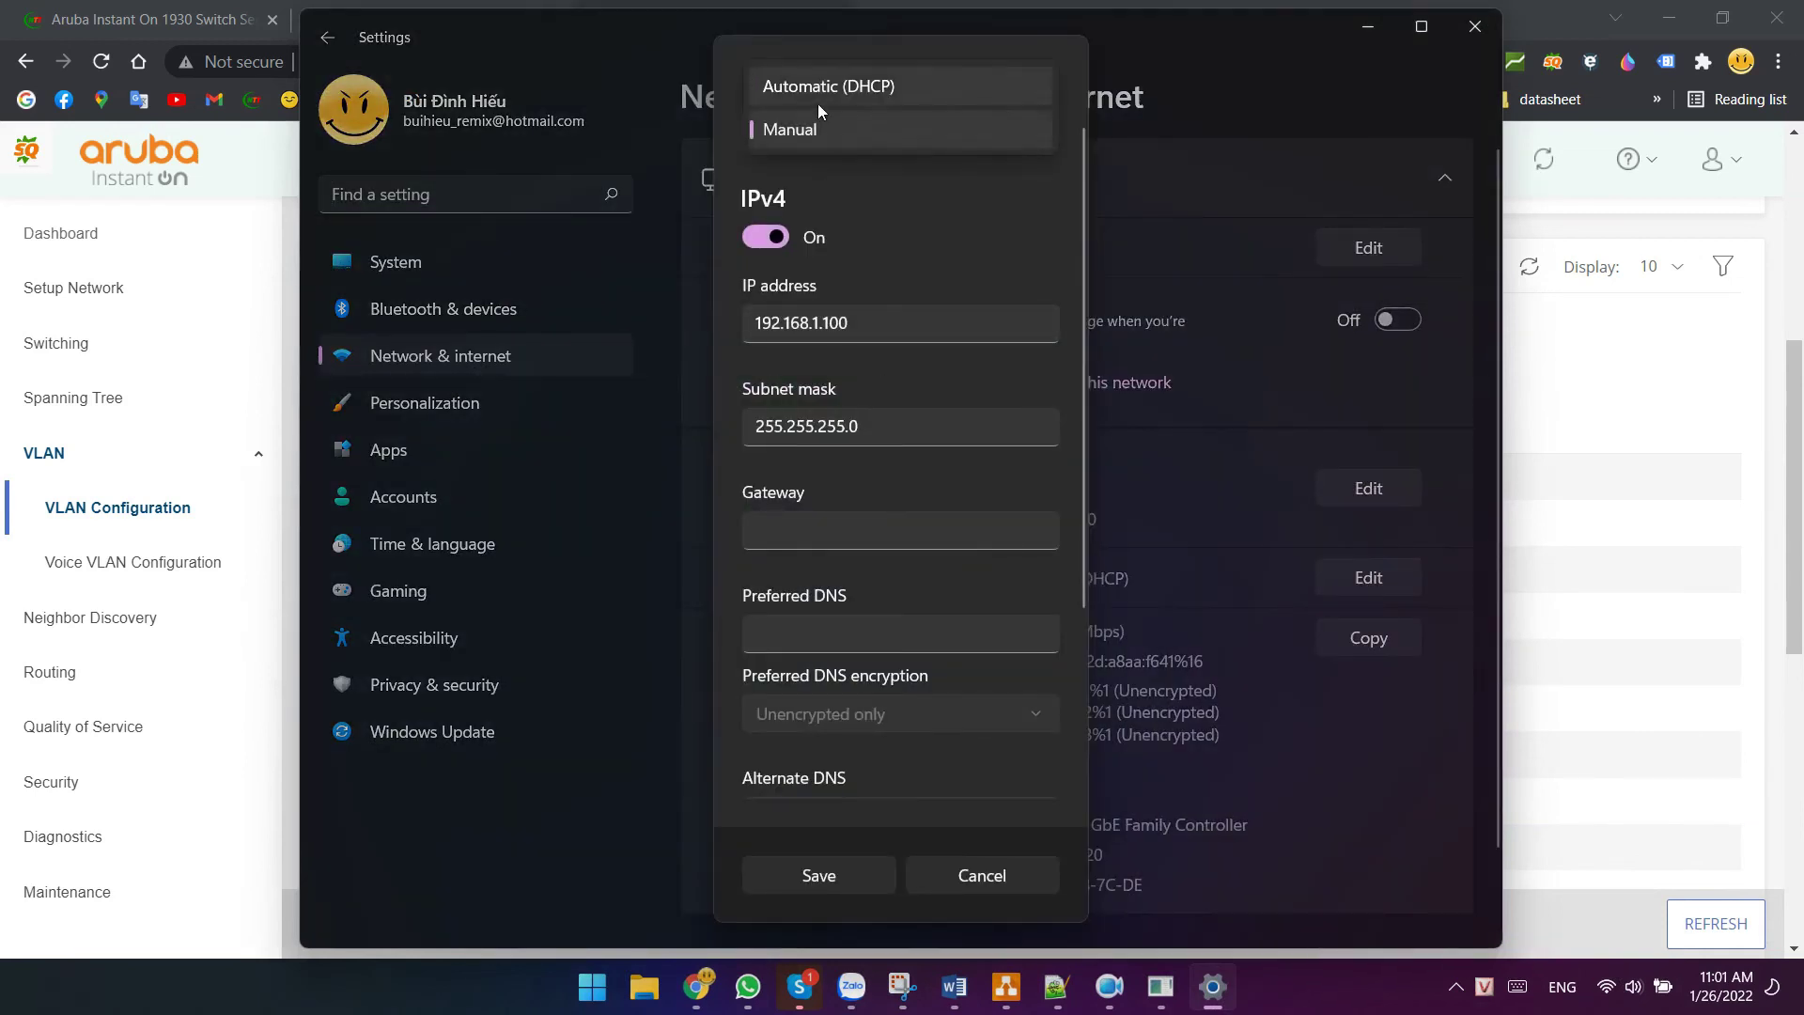
pyautogui.click(818, 105)
pyautogui.click(817, 562)
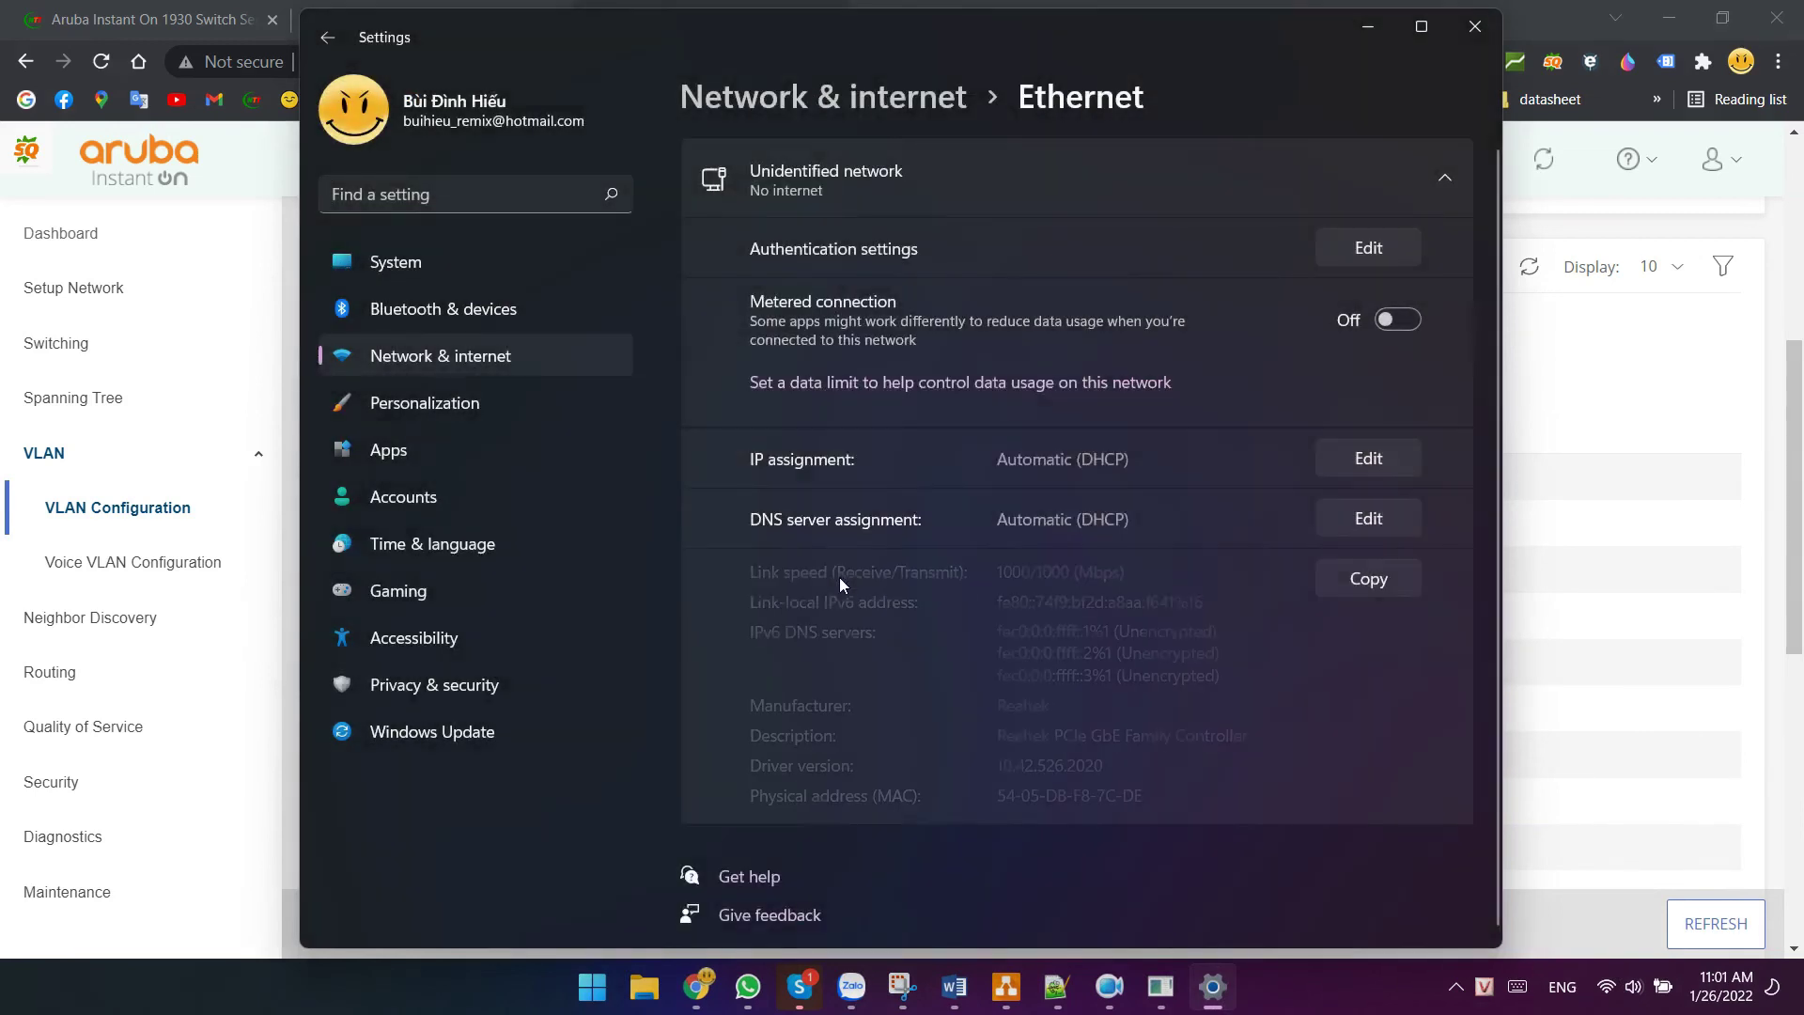
# - Reopen the Ethernet details and check the new IPv4 address 172.16.0.20
pyautogui.click(465, 351)
pyautogui.click(764, 522)
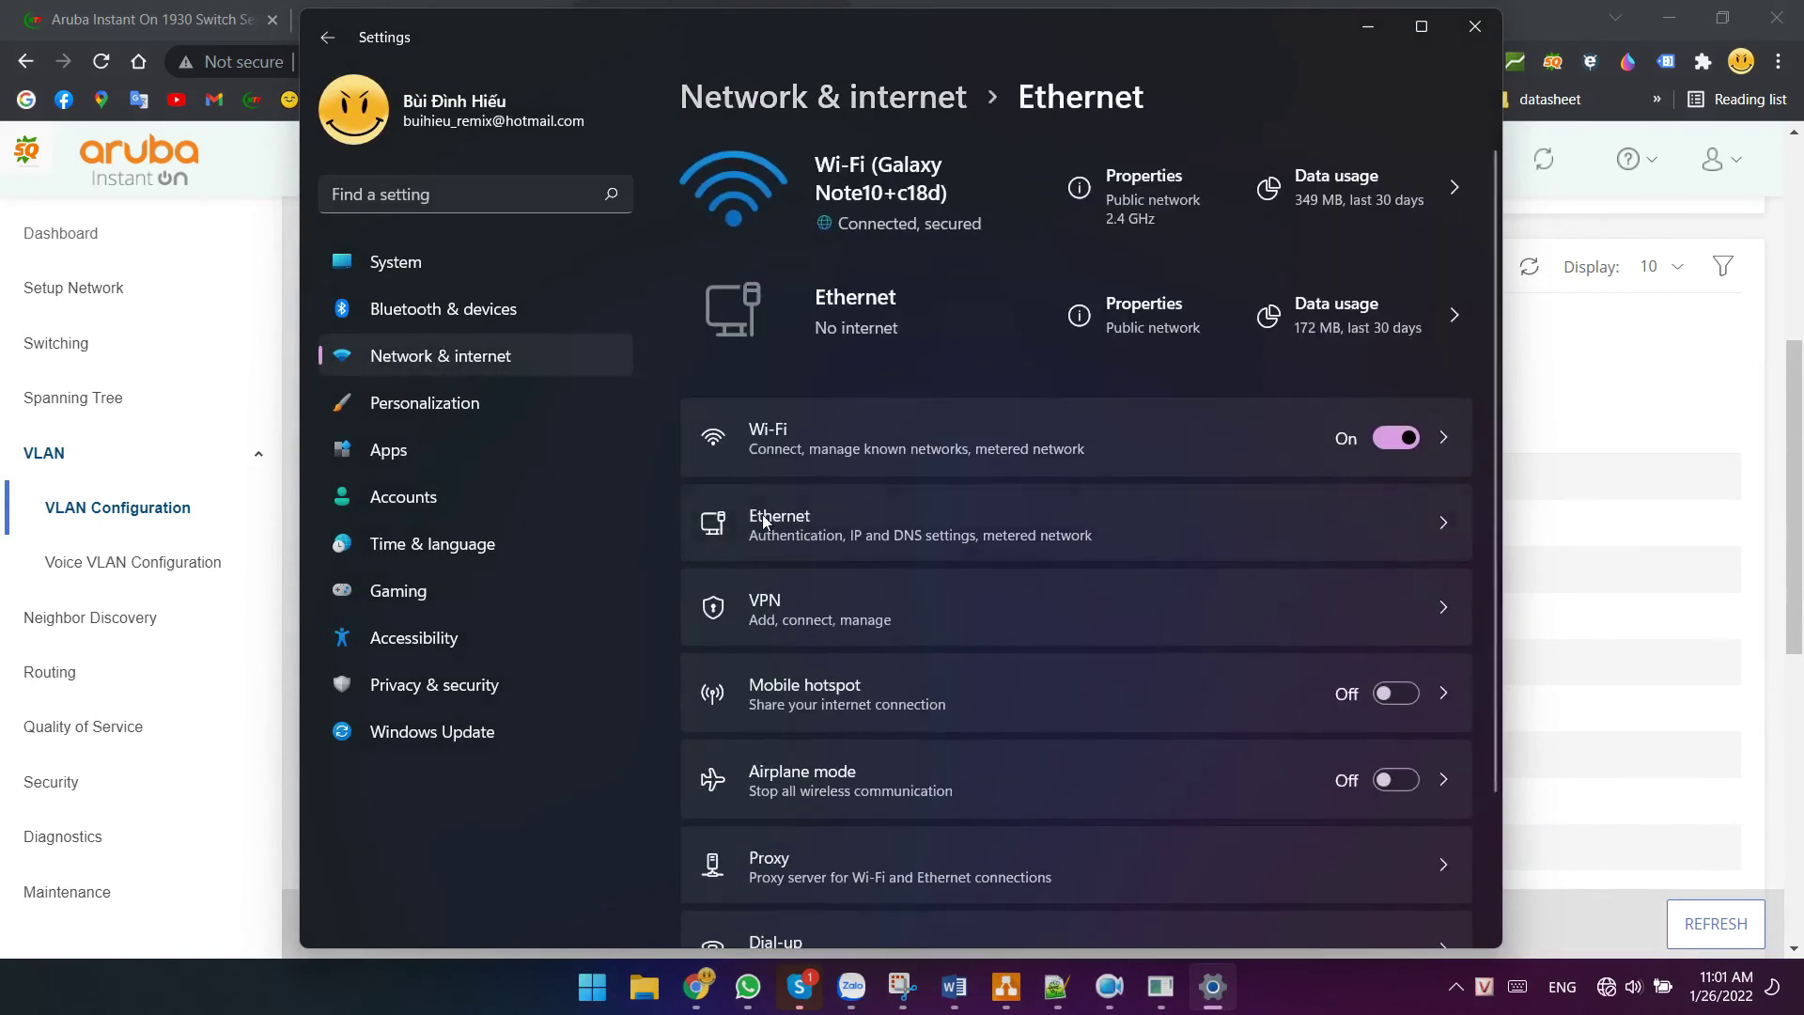
pyautogui.scroll(-3, 763, 515)
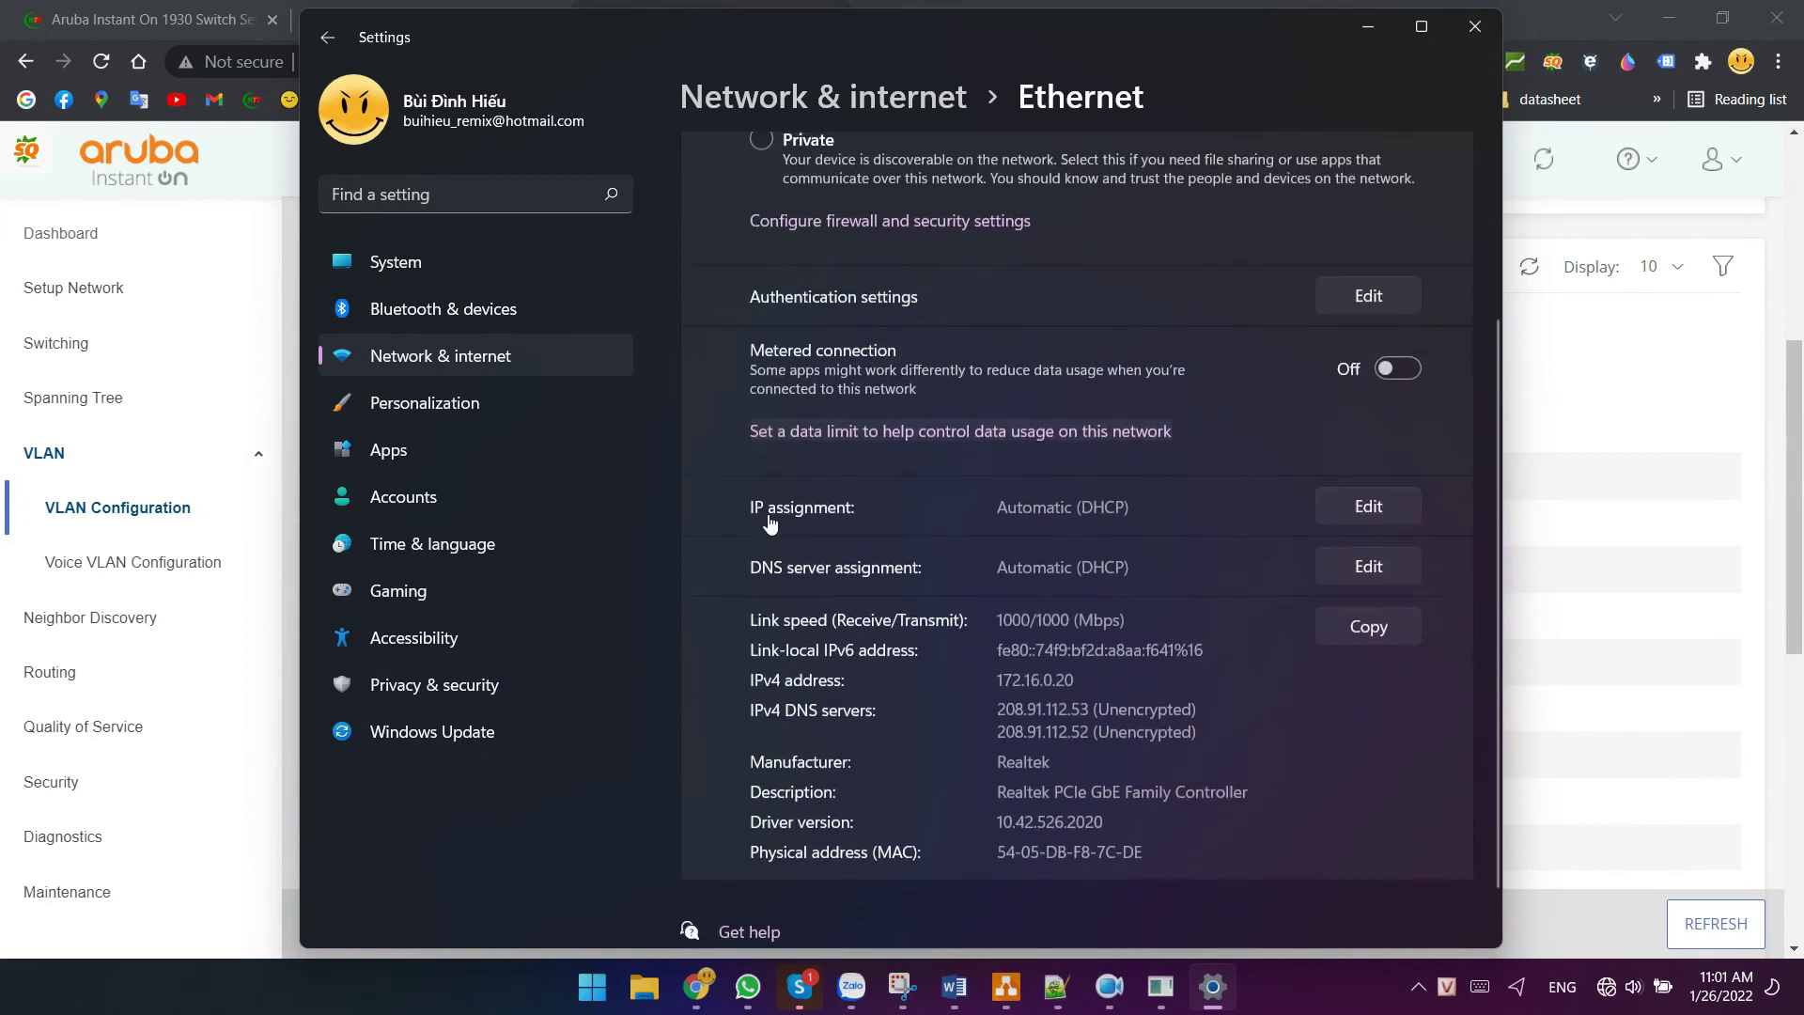
pyautogui.scroll(-2, 769, 522)
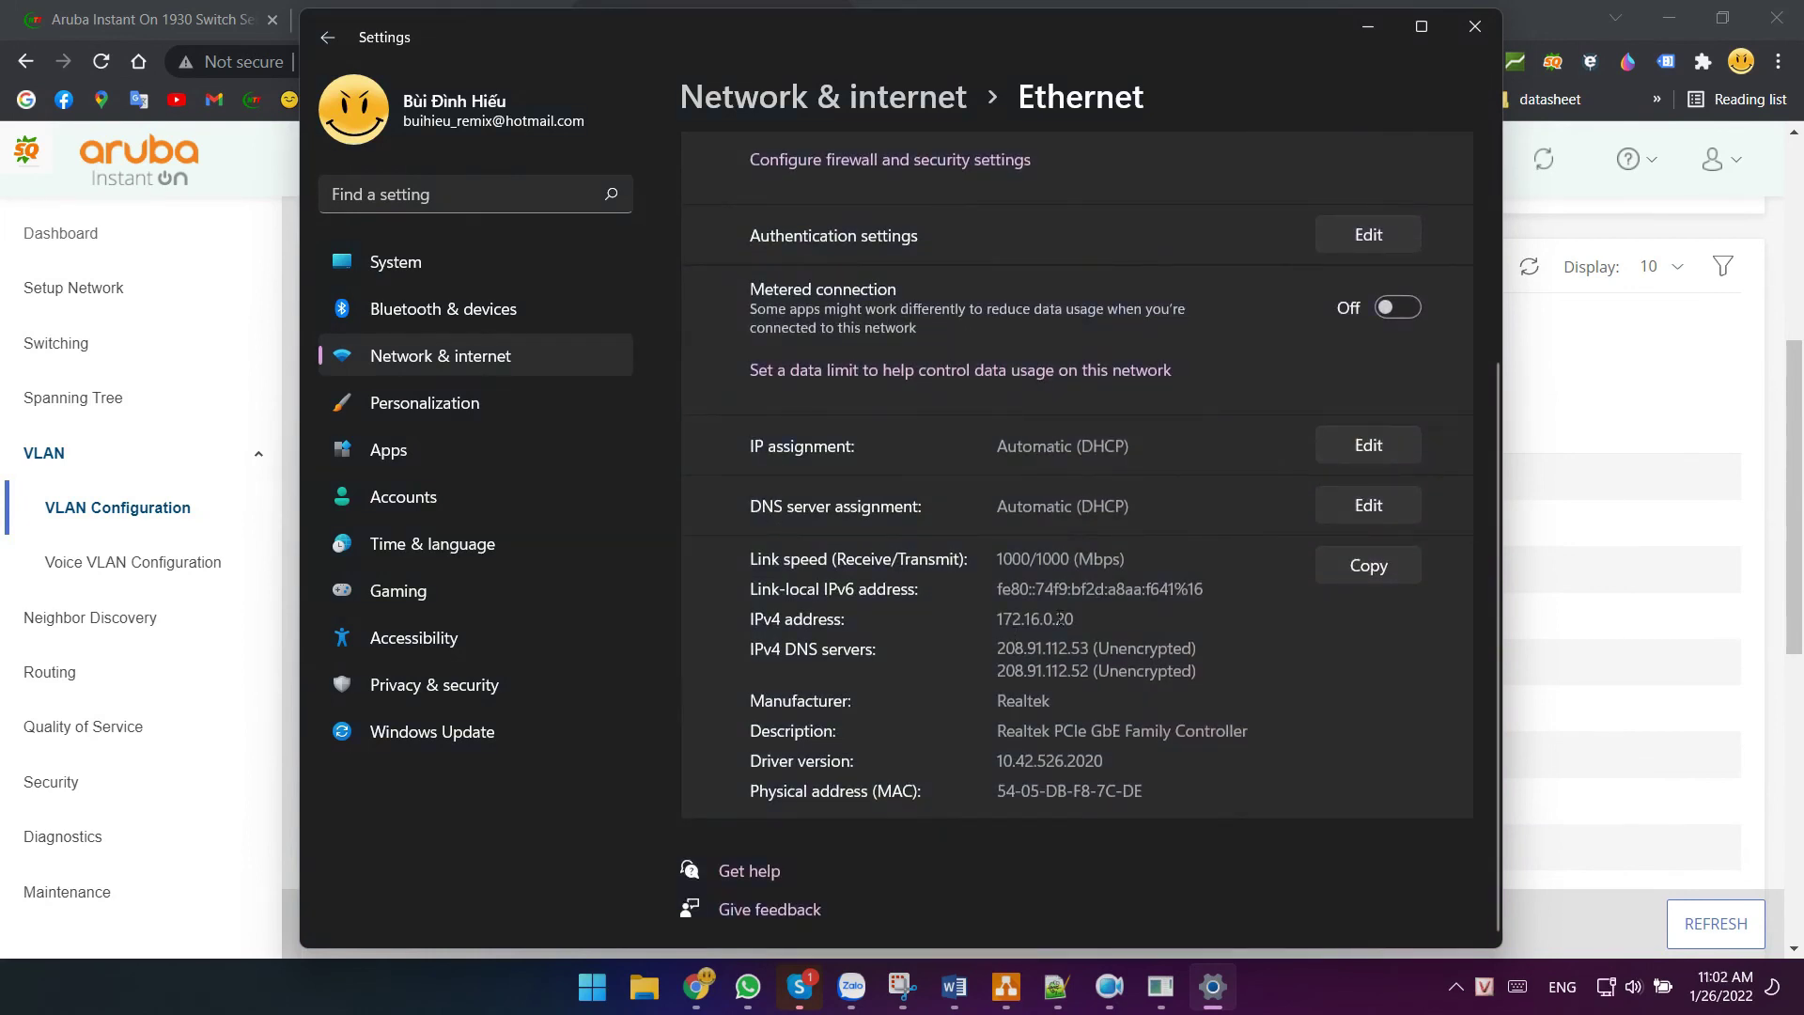
pyautogui.moveTo(1008, 623); pyautogui.dragTo(1087, 628)
# - Launch Command Prompt by searching for cmd
pyautogui.click(593, 994)
pyautogui.write('cmd')
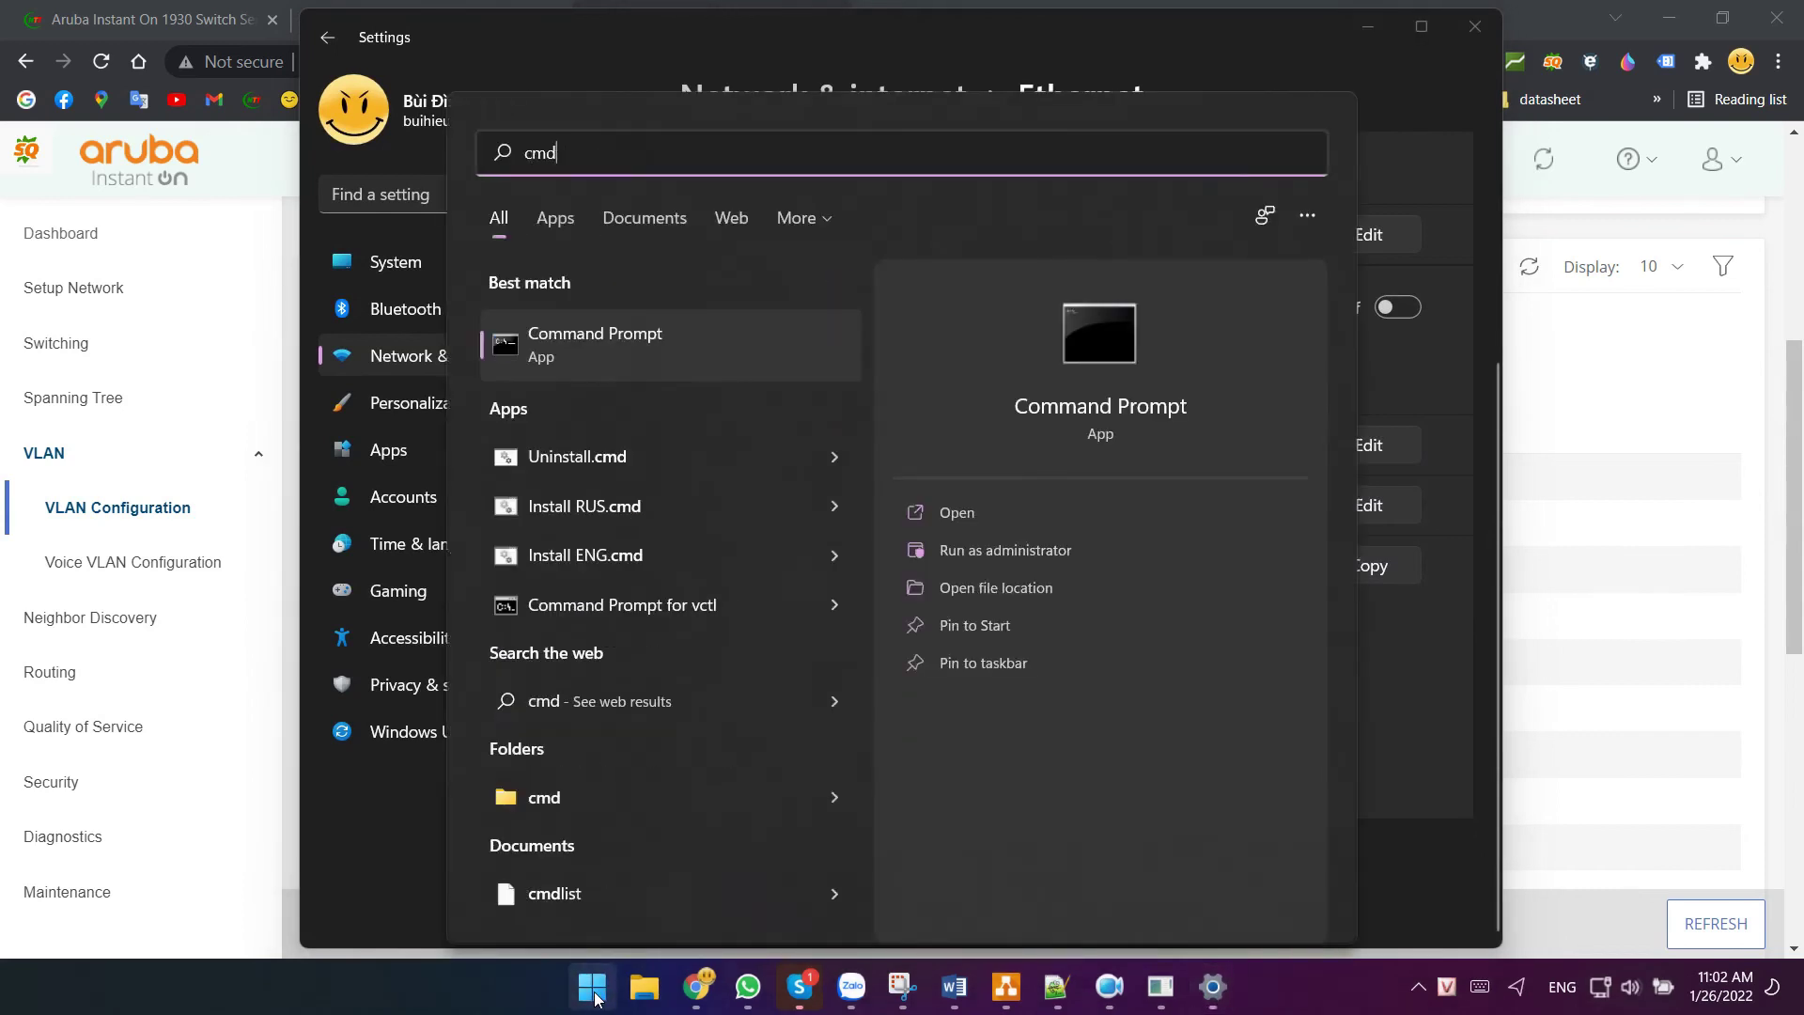
pyautogui.press('Return')
# - Ping google.com and pause the output once replies come back
pyautogui.write('ping g')
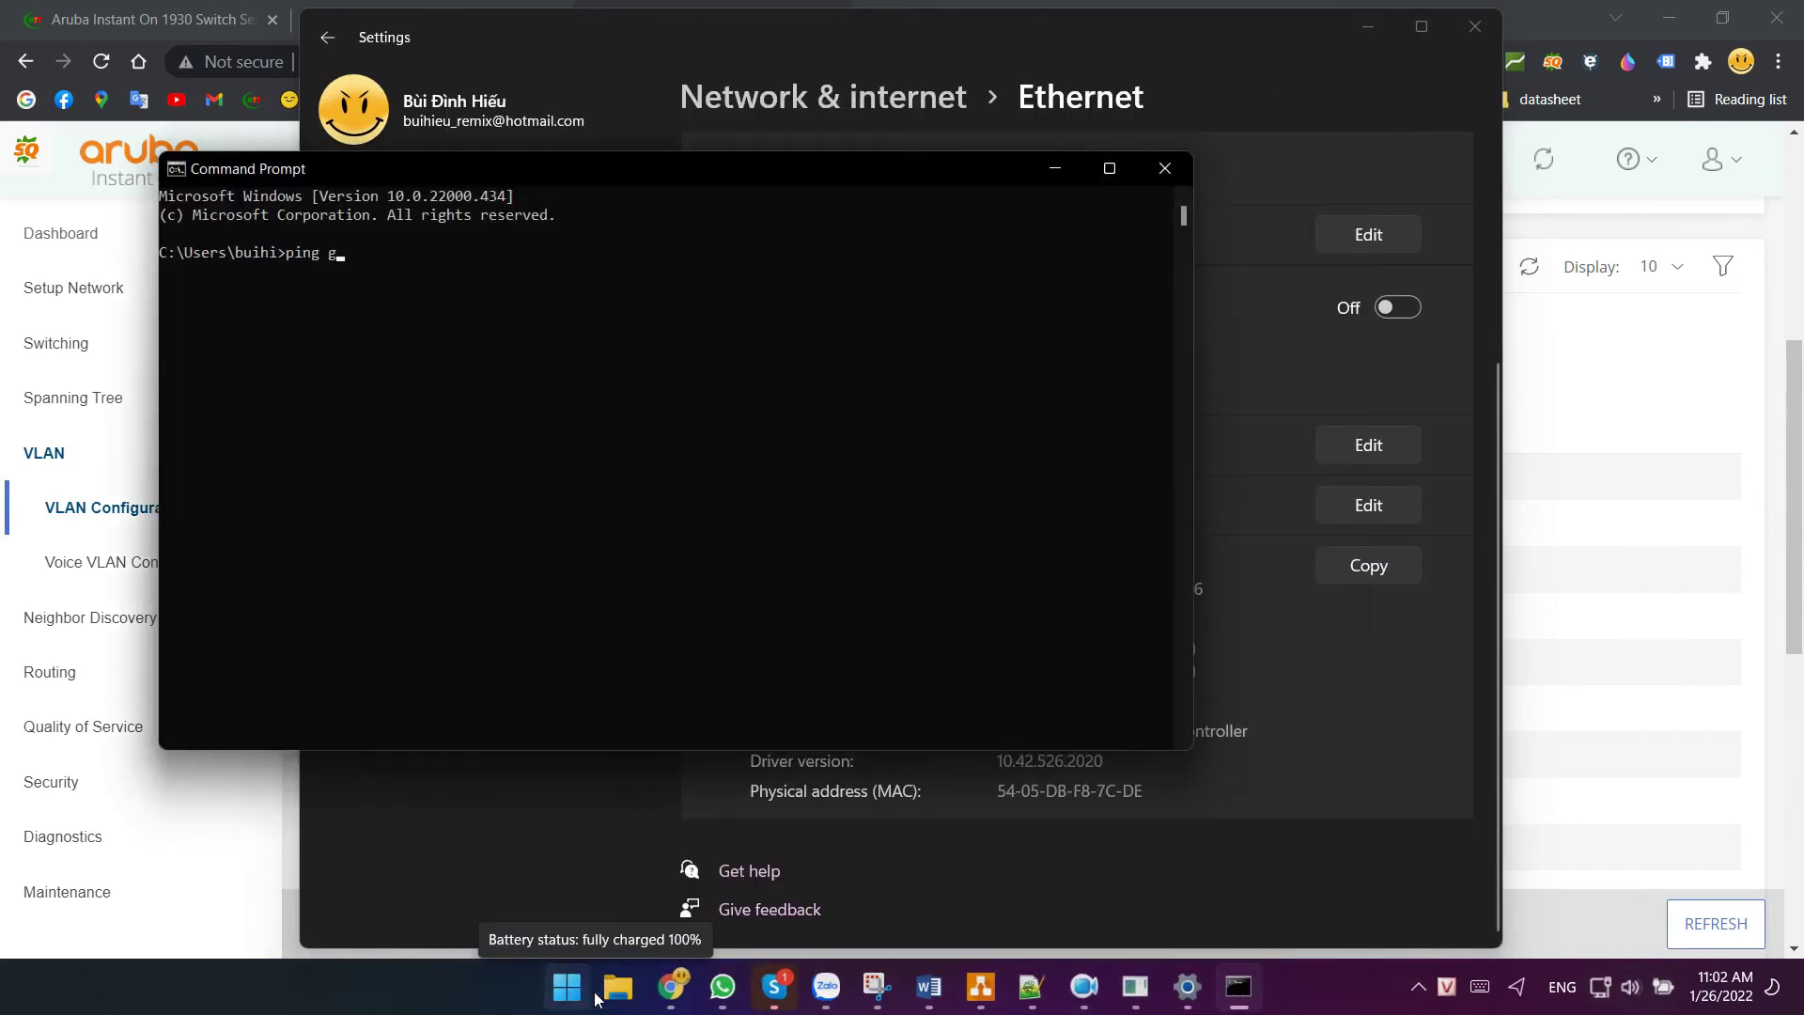
pyautogui.write('ooog')
pyautogui.press('BackSpace')
pyautogui.press('BackSpace')
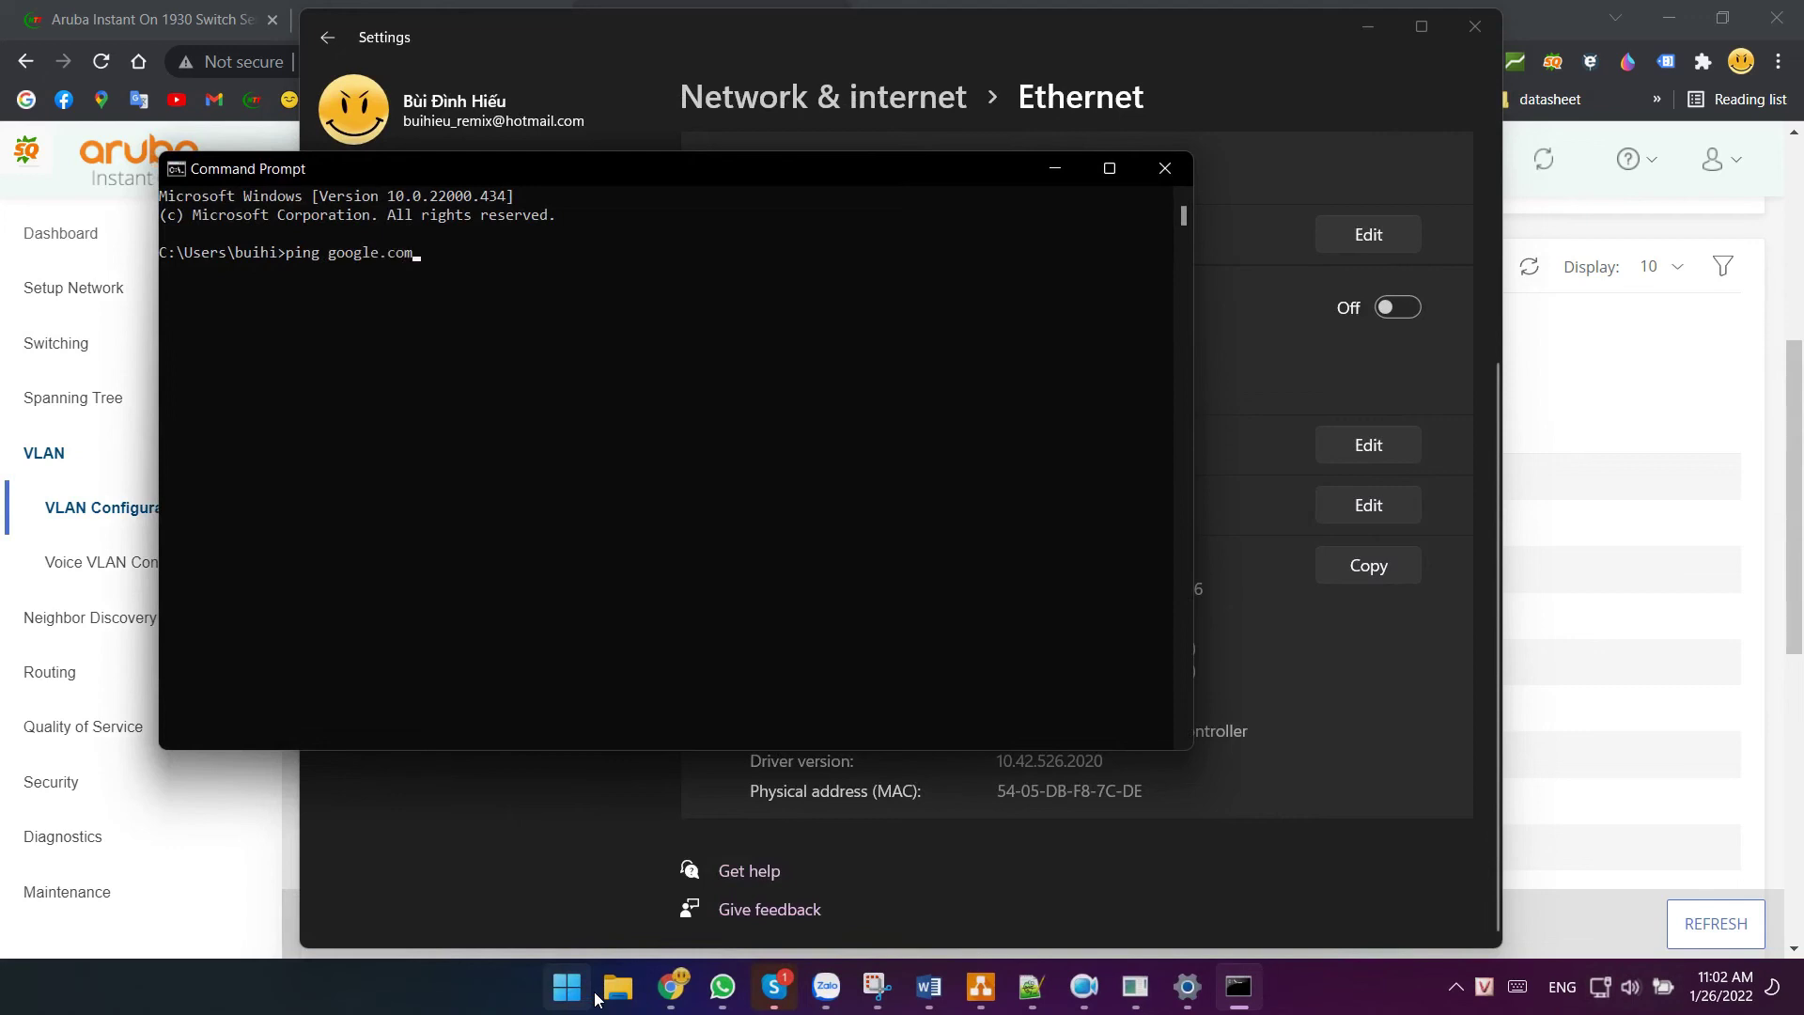
pyautogui.write('gle.com')
pyautogui.press('Return')
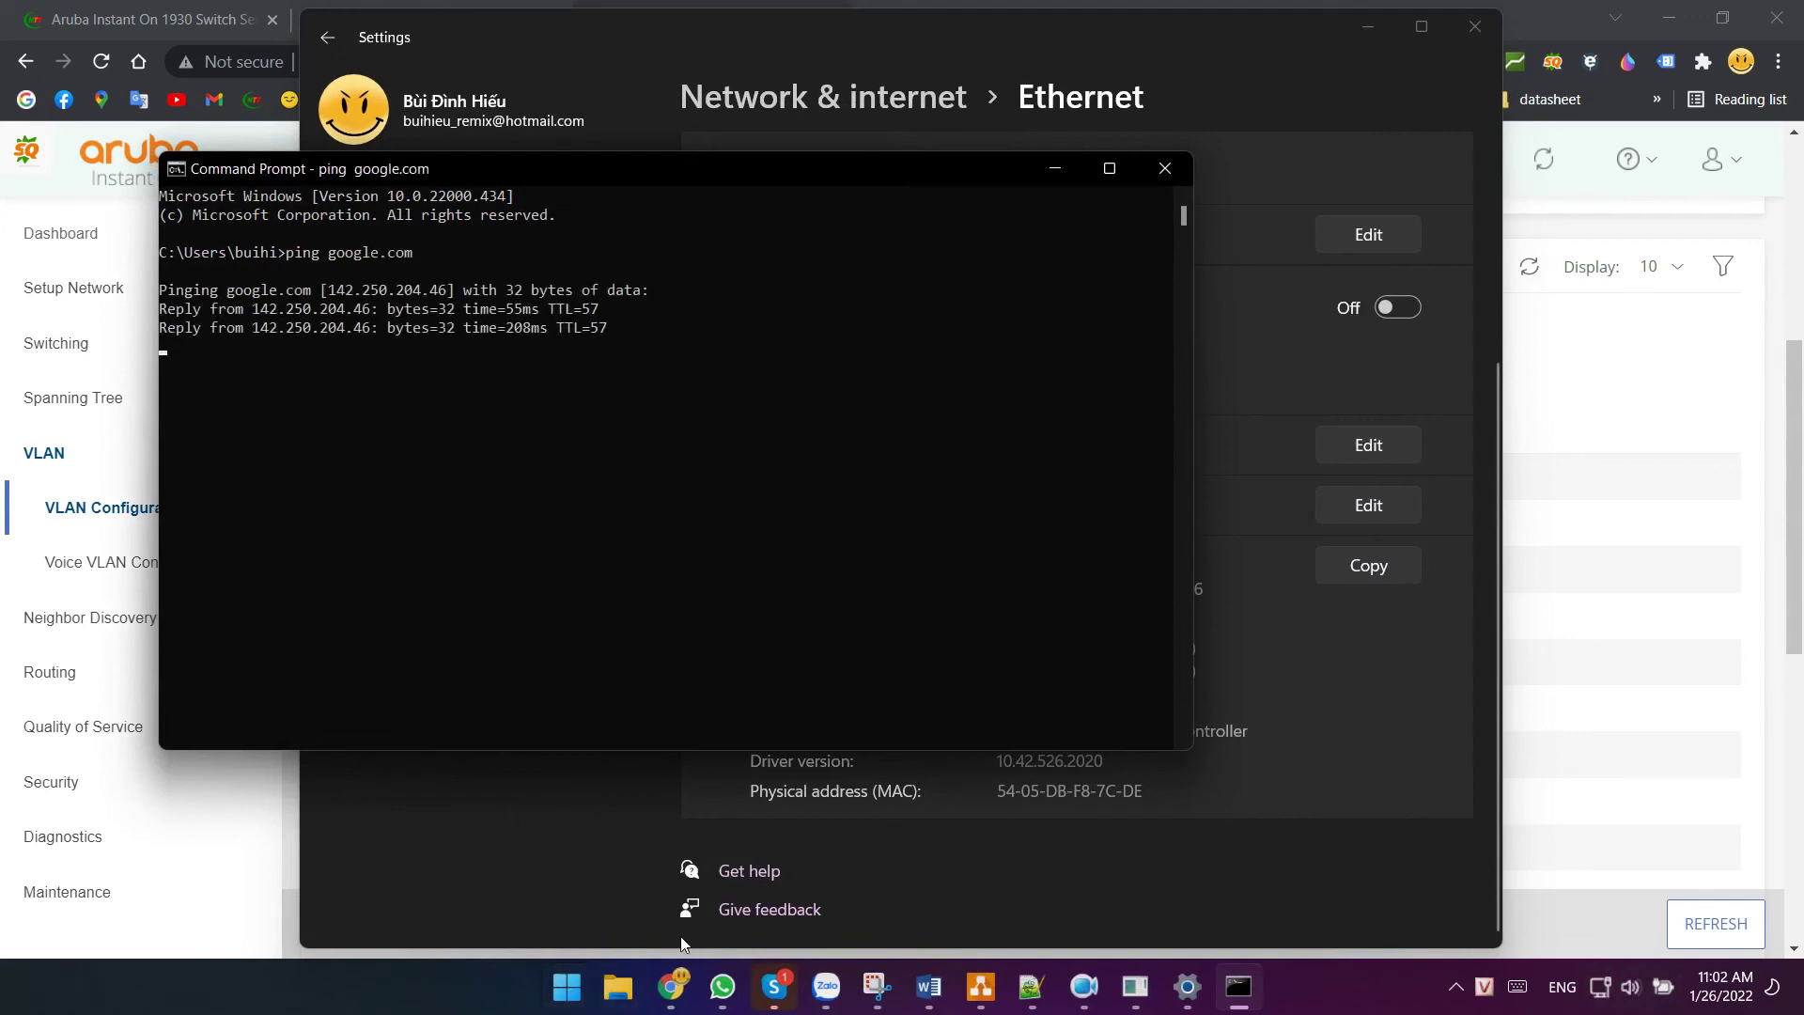
pyautogui.click(795, 588)
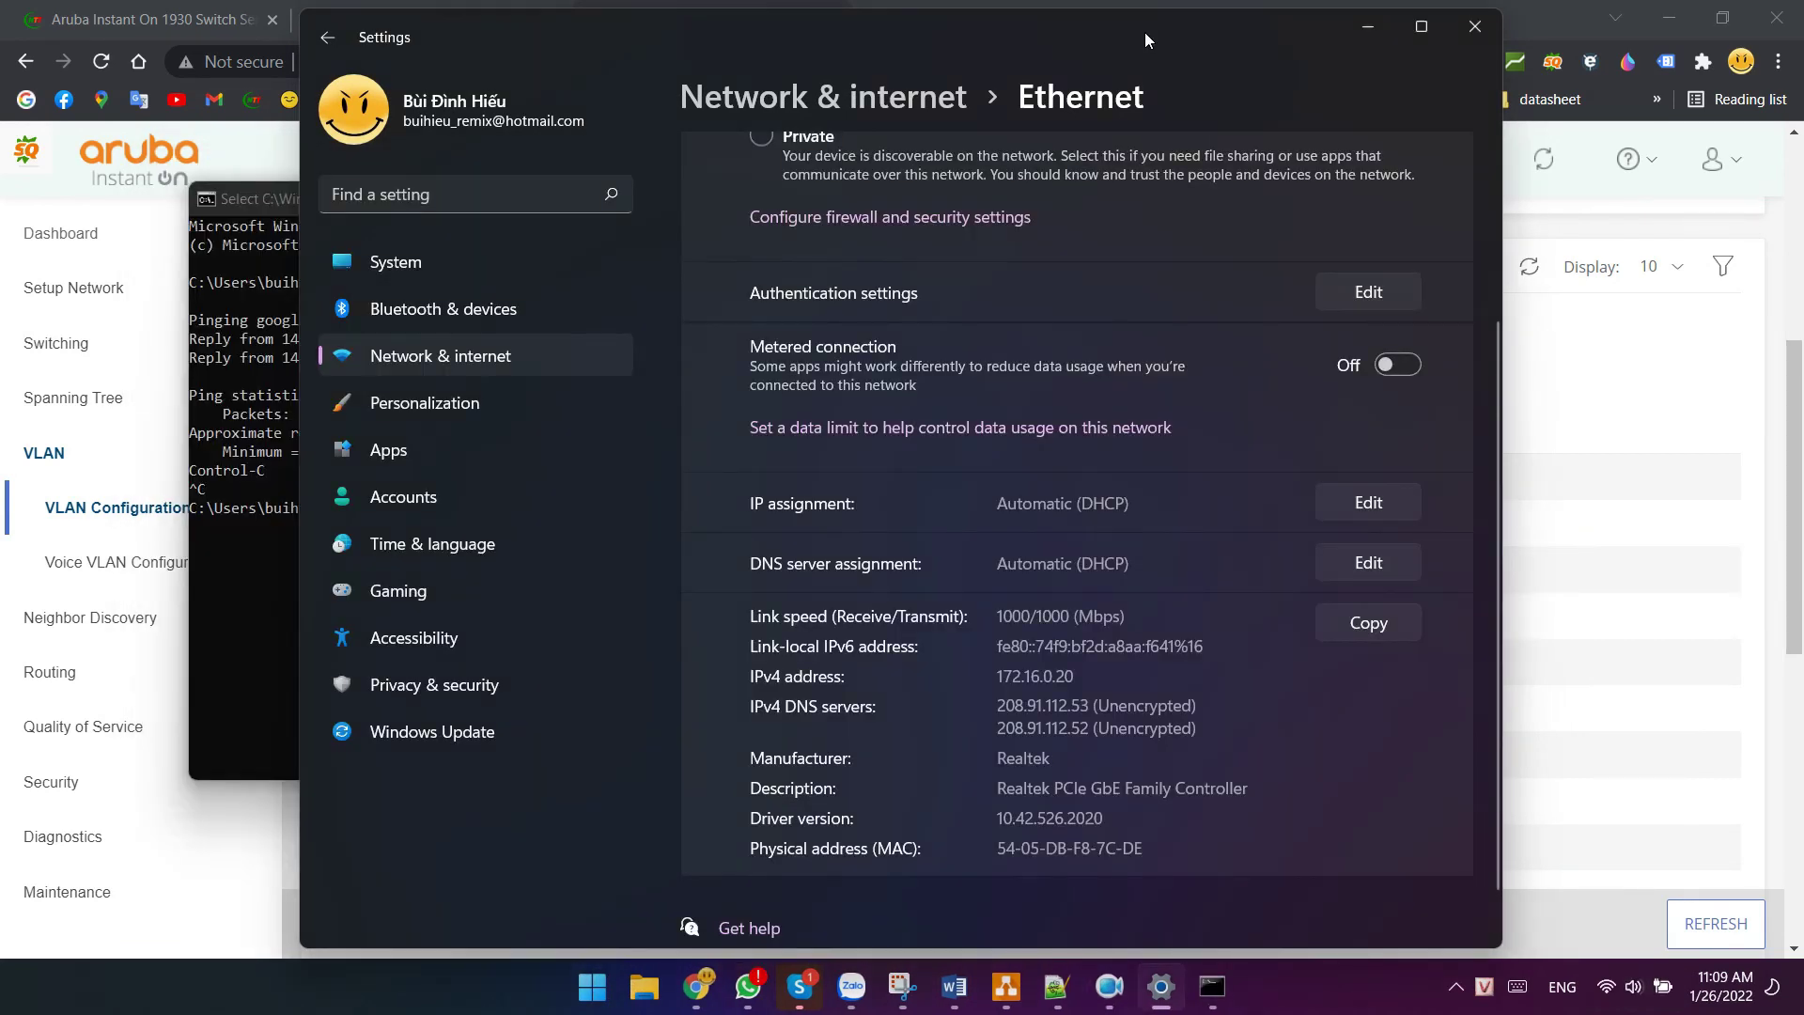
# - Check the Ethernet details for the IPv4 address 172.16.1.20
pyautogui.click(444, 360)
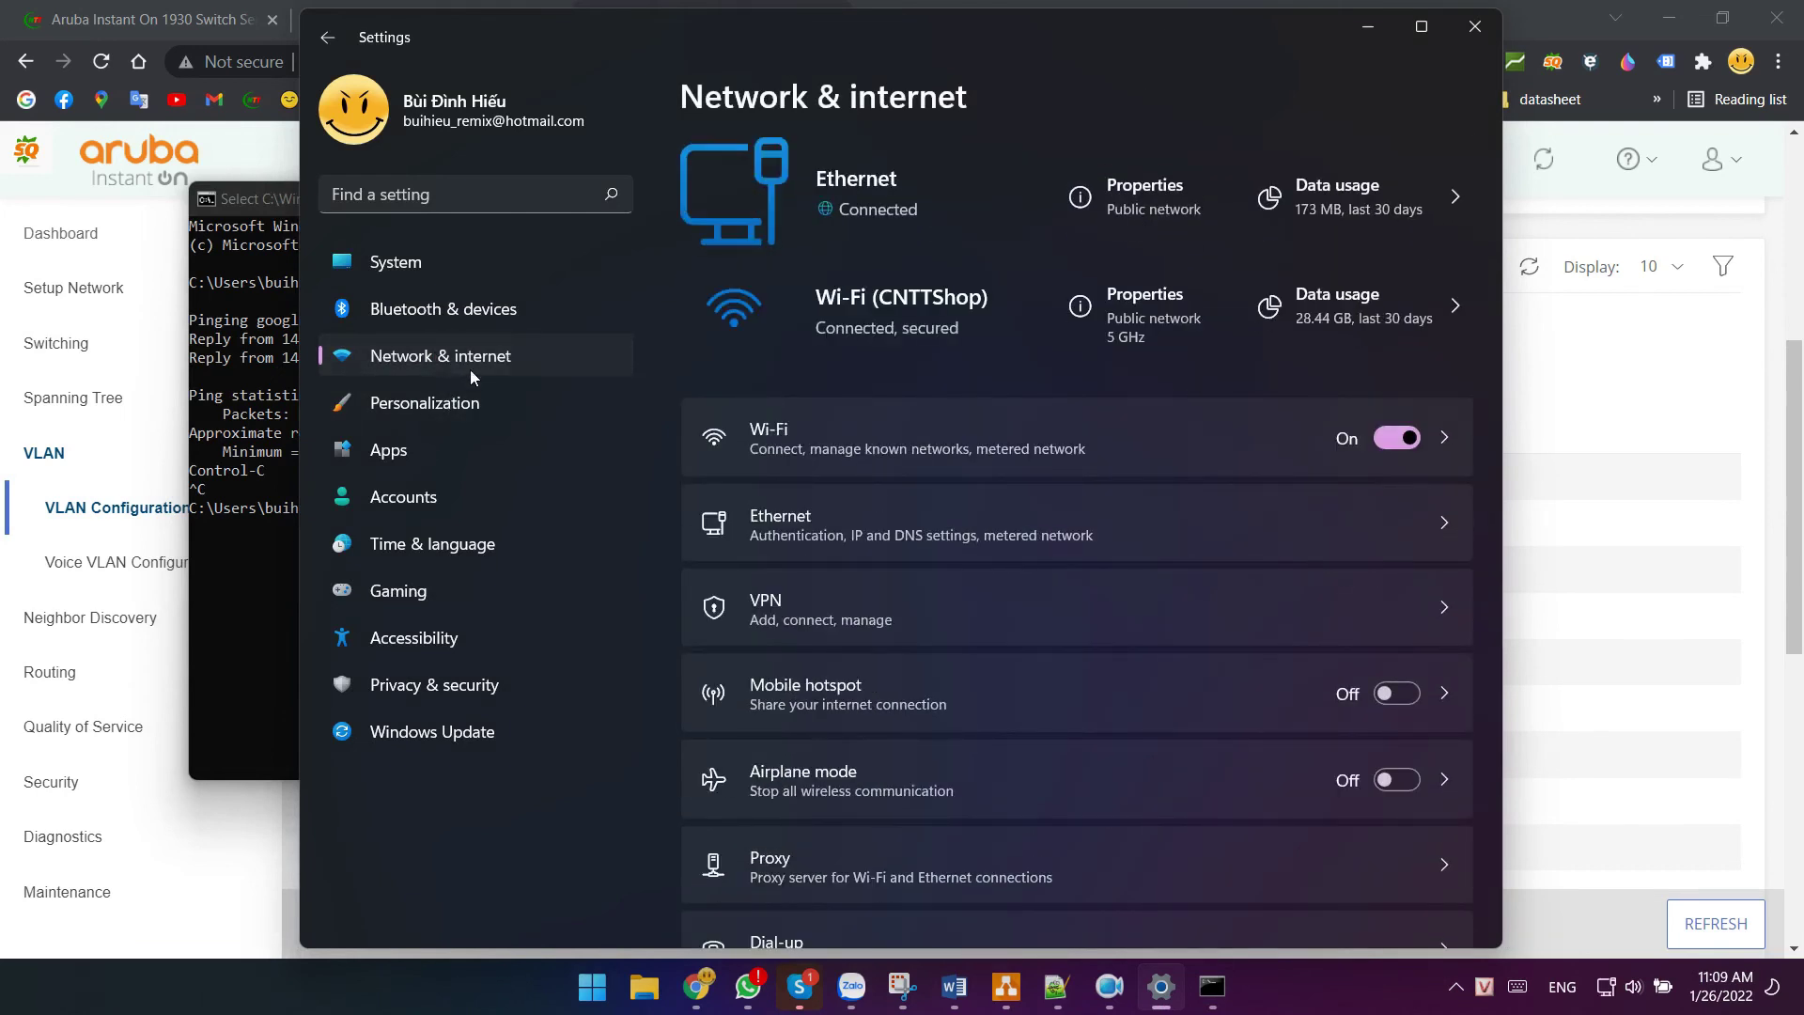
pyautogui.click(810, 536)
pyautogui.scroll(-5, 876, 533)
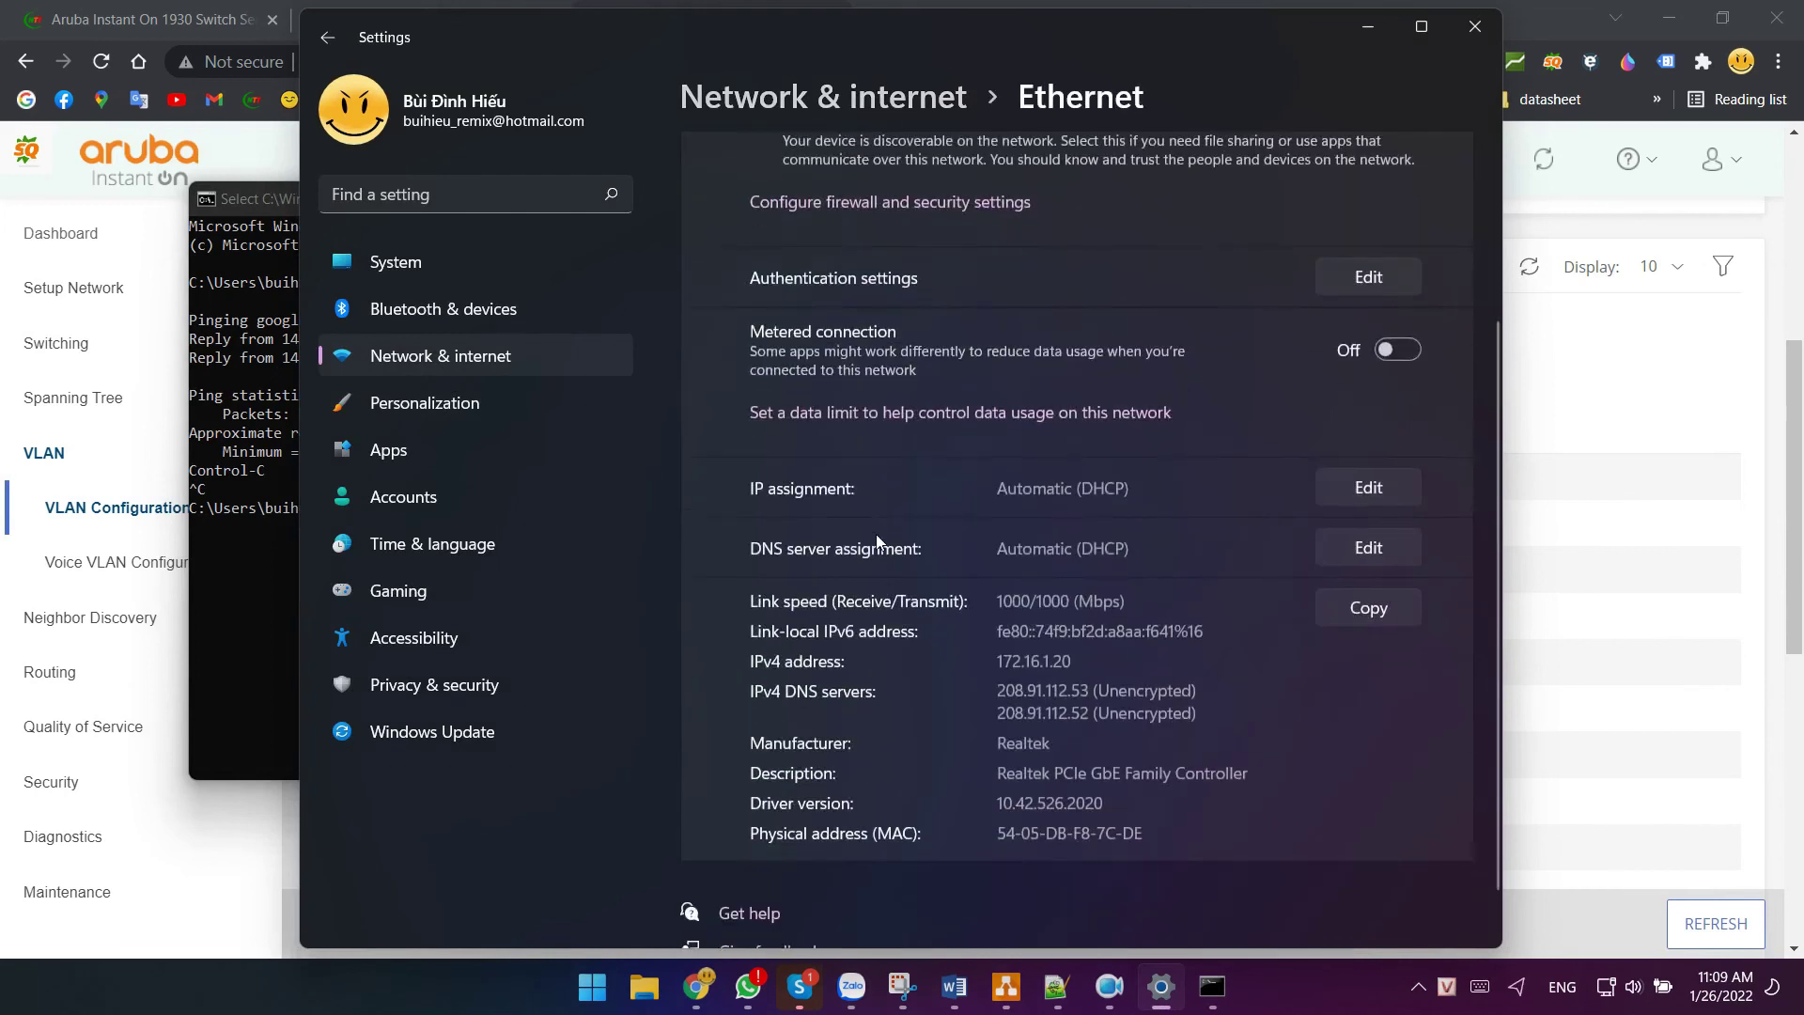
pyautogui.moveTo(996, 619); pyautogui.dragTo(1113, 627)
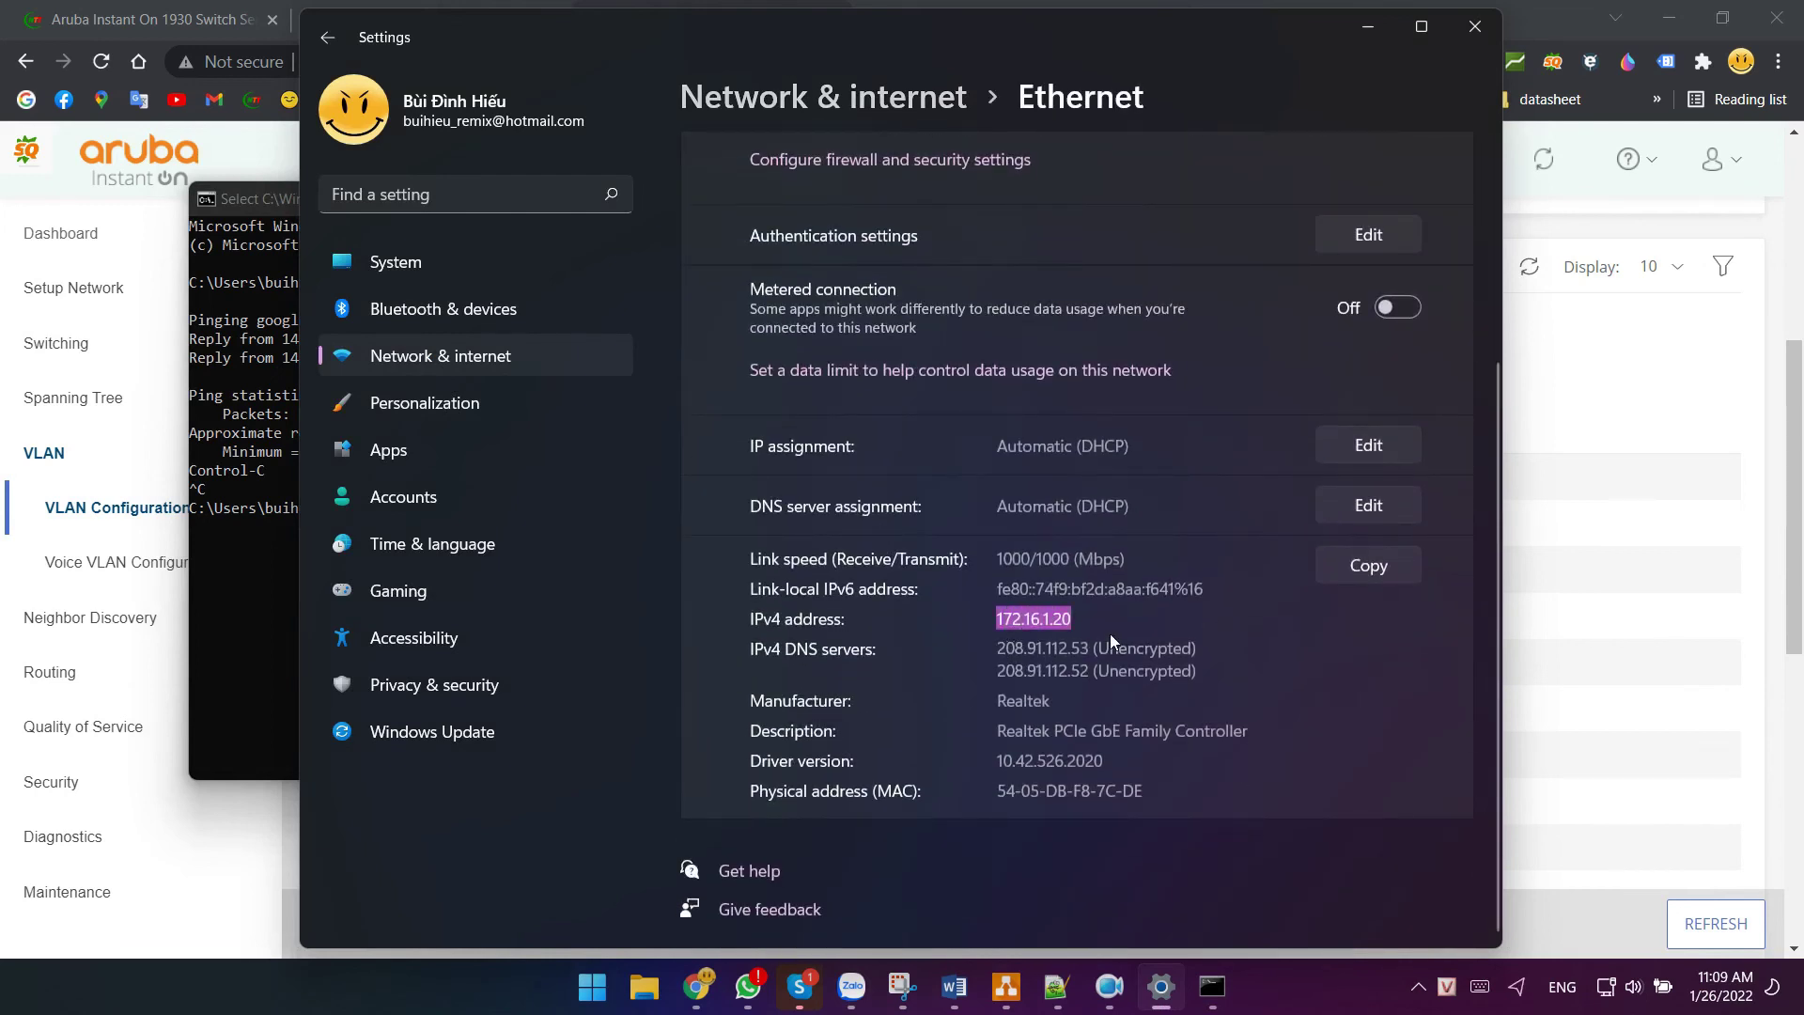
# - Re-run the ping to google.com, stop it, and return to the switch's VLAN page
pyautogui.click(280, 439)
pyautogui.press('Up')
pyautogui.press('Return')
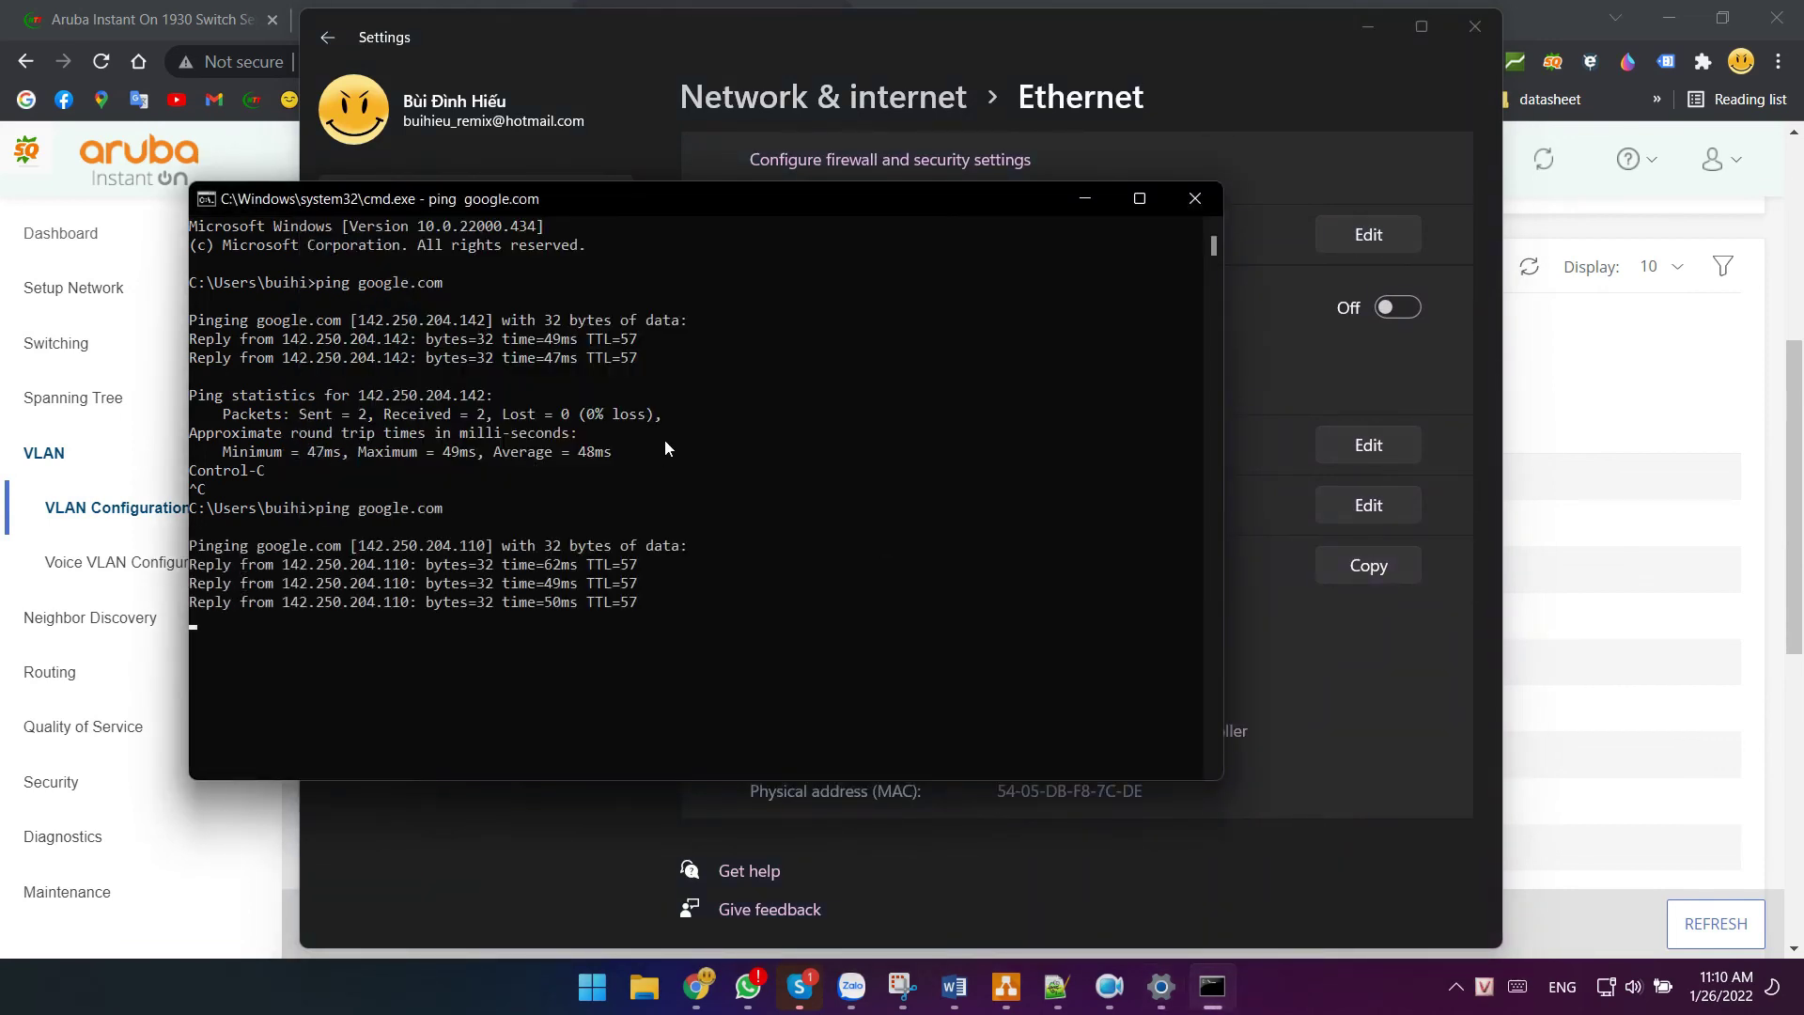
pyautogui.hotkey('ctrl', 'c')
pyautogui.hotkey('alt', 'Tab')
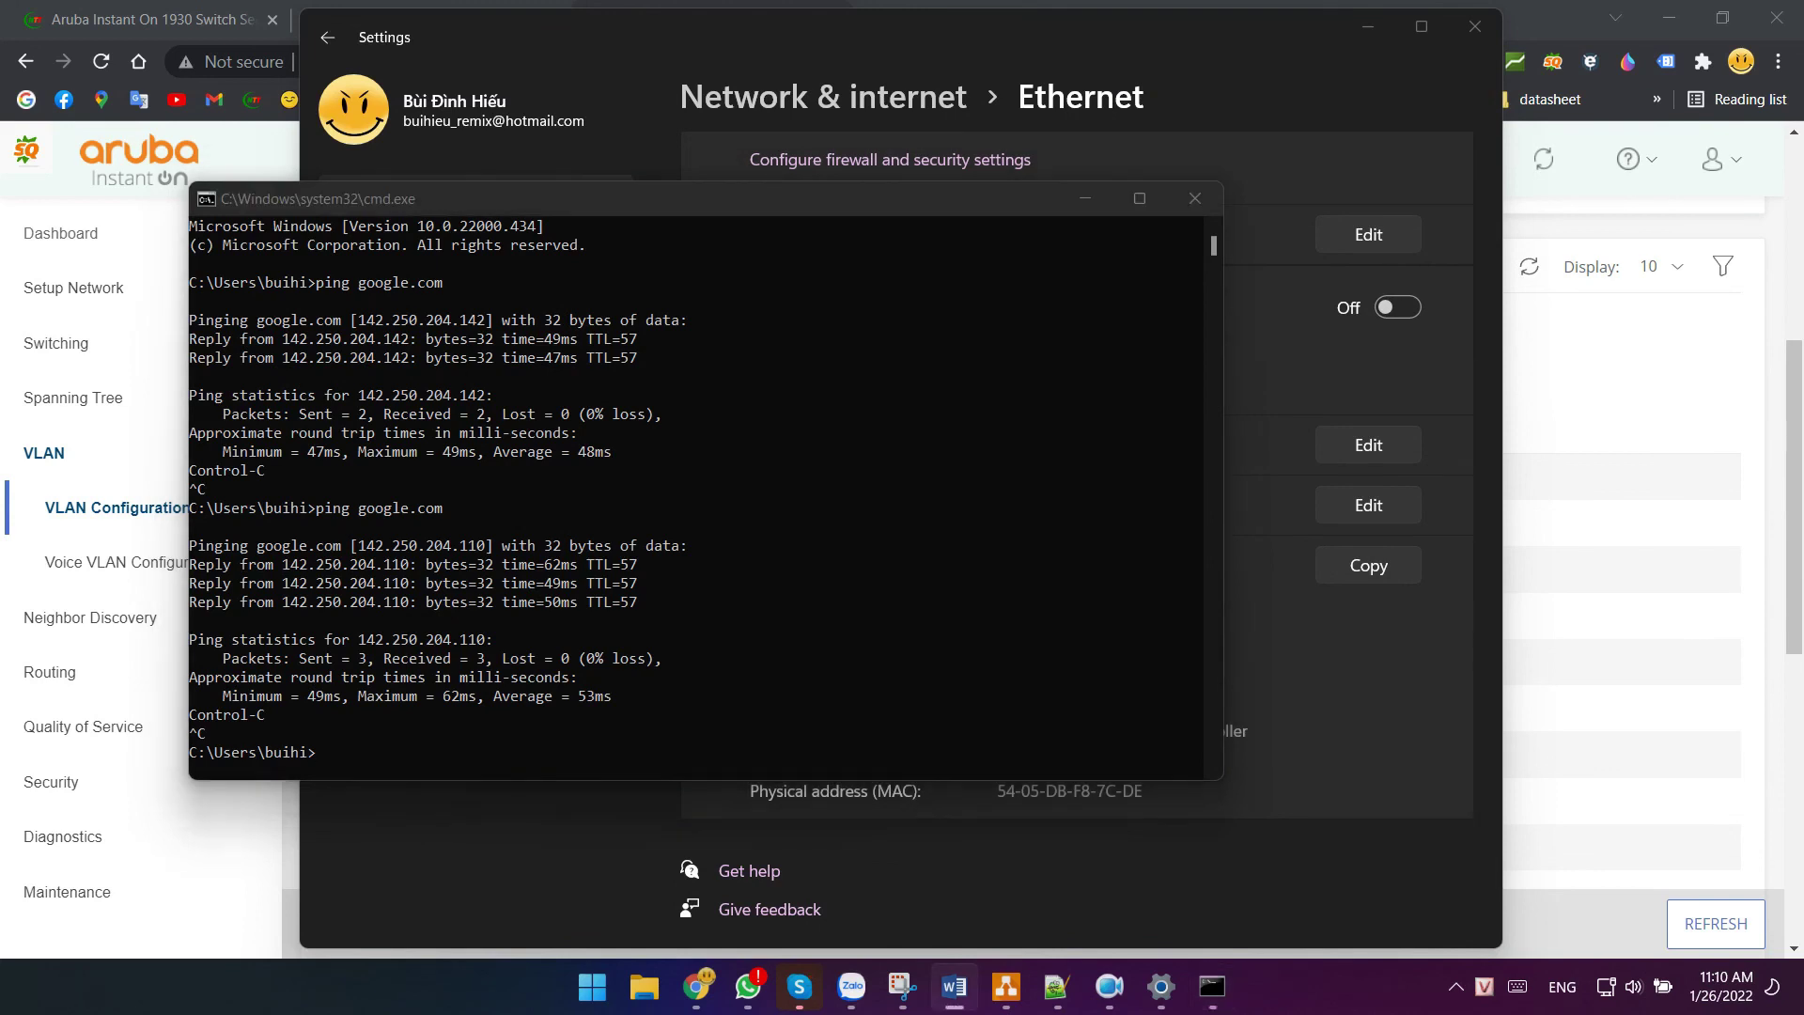
pyautogui.click(1618, 398)
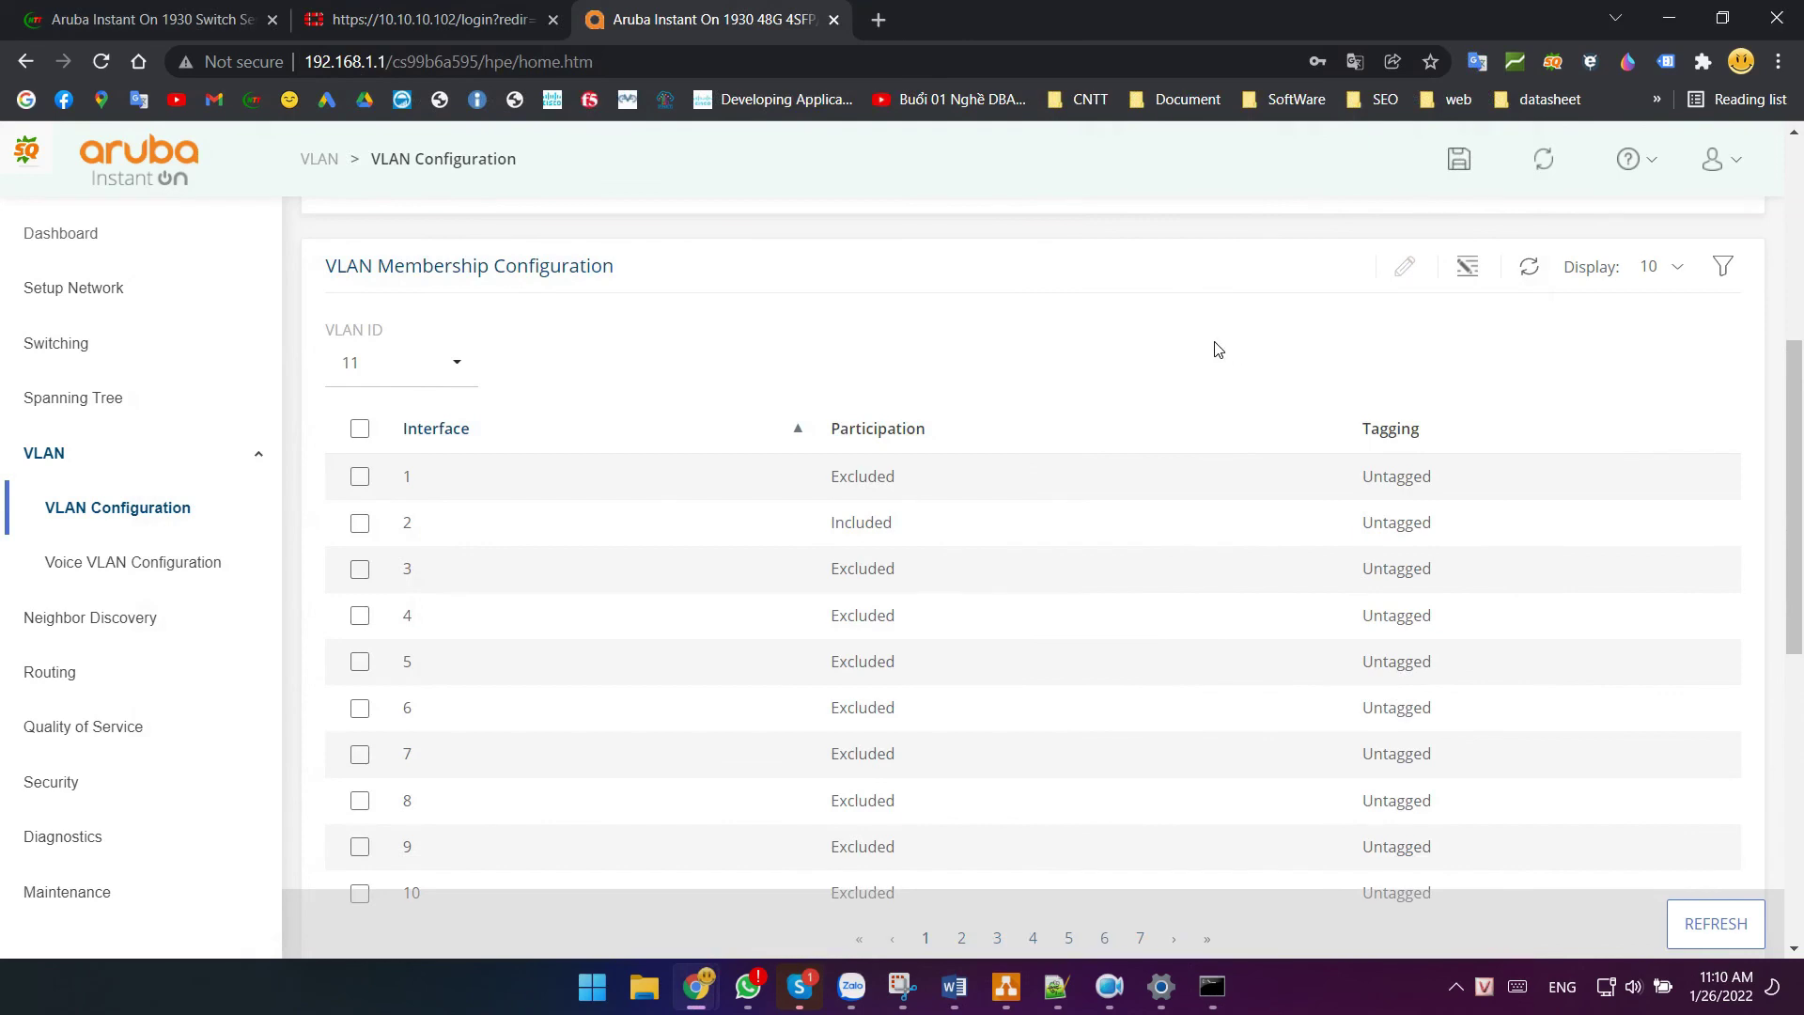
# - Set static management IP 172.16.1.2, gateway 172.16.1.1, management VLAN 11, then apply and confirm
pyautogui.scroll(-1, 1217, 350)
pyautogui.scroll(2, 1212, 344)
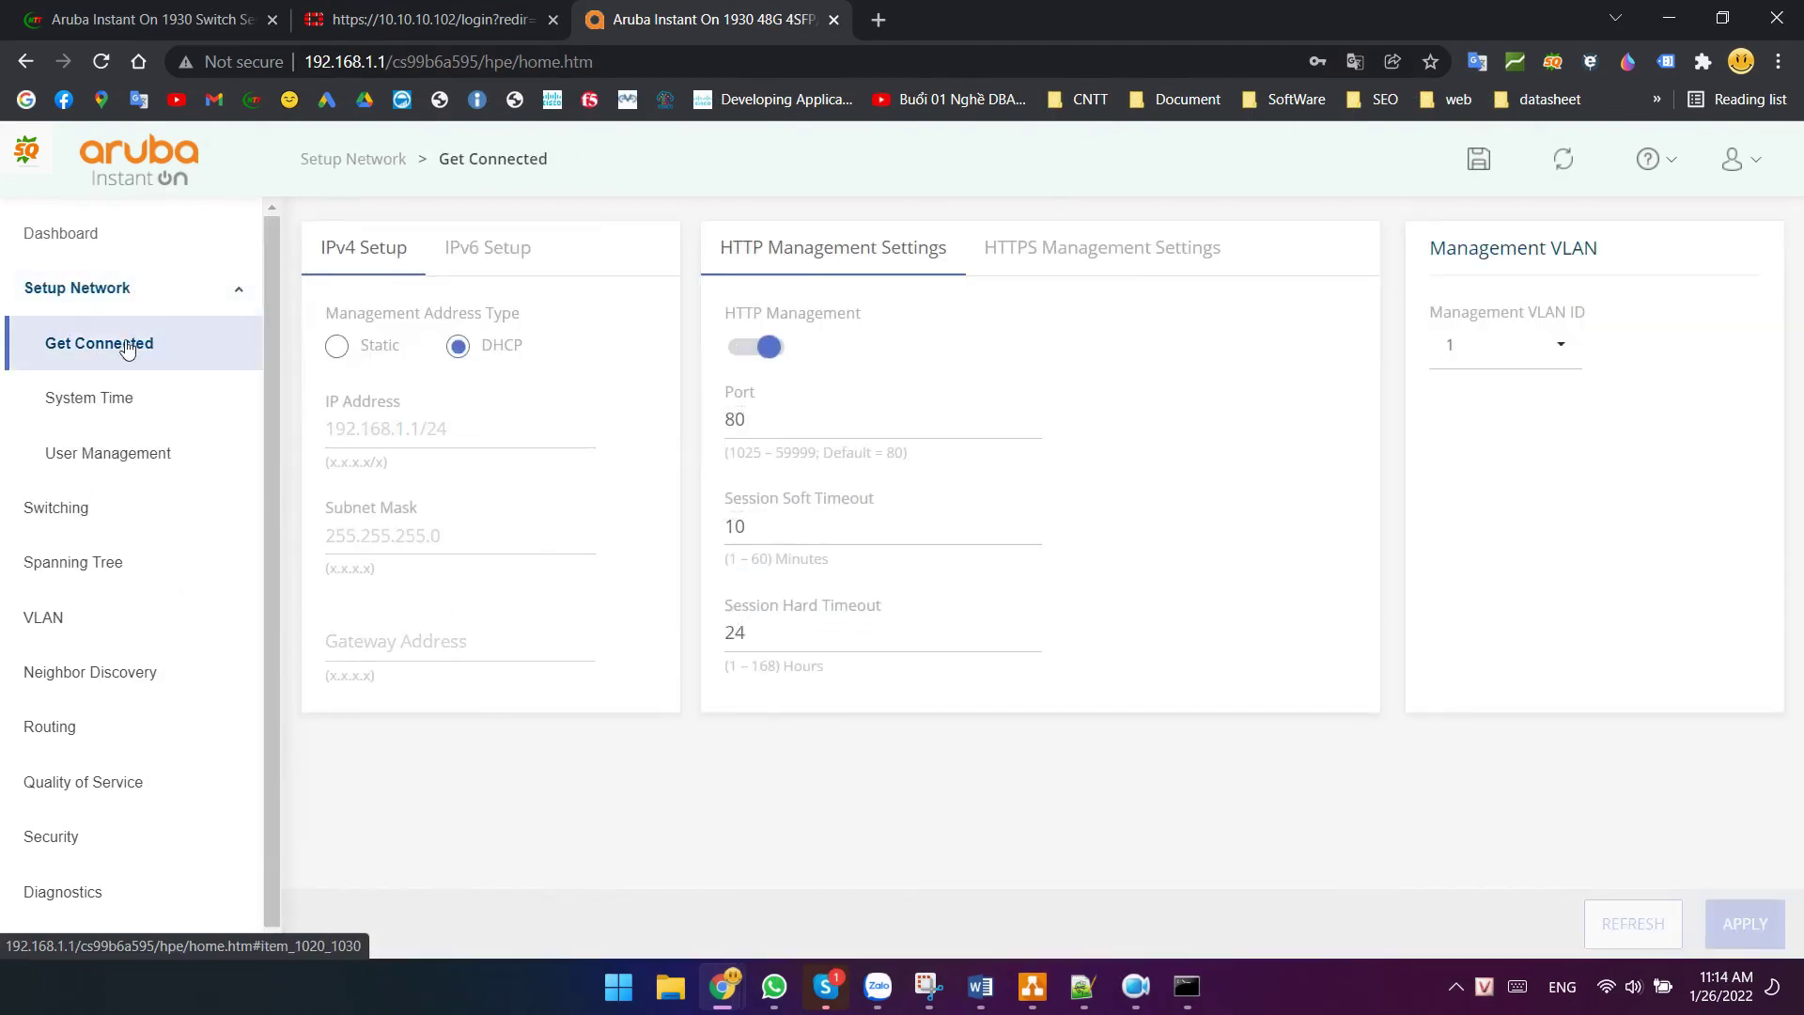
pyautogui.click(117, 348)
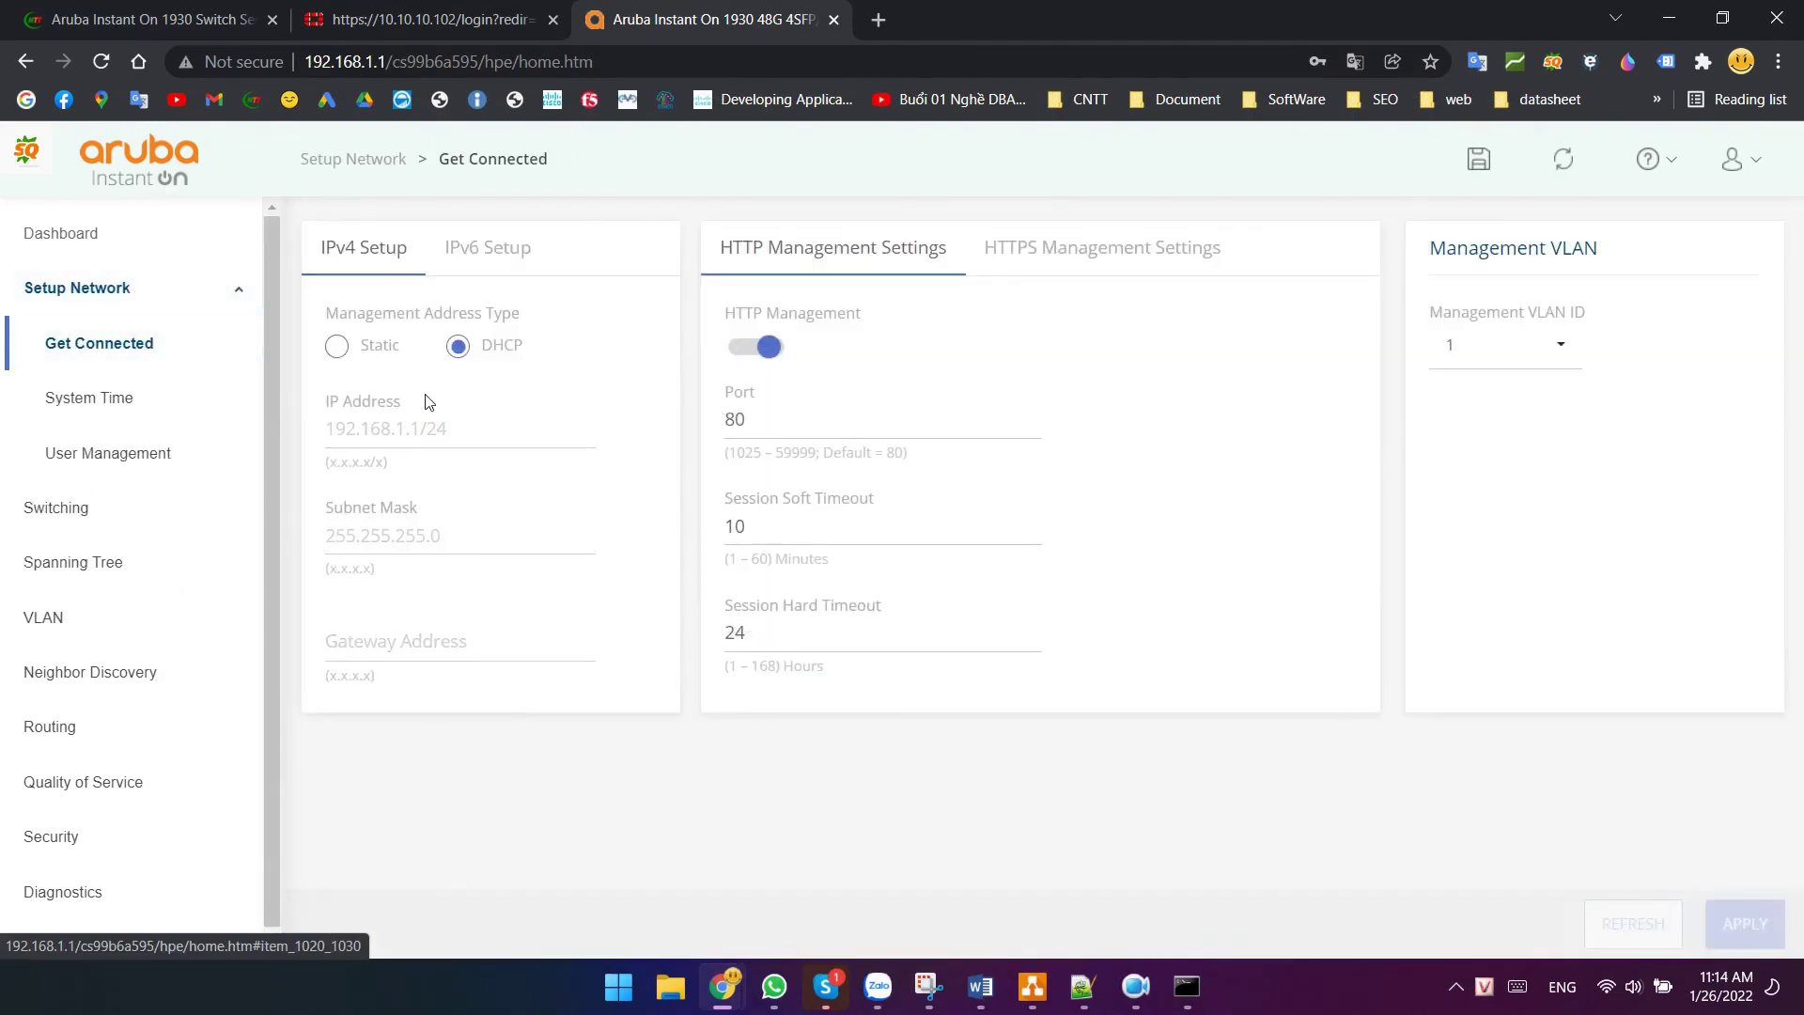
pyautogui.click(336, 345)
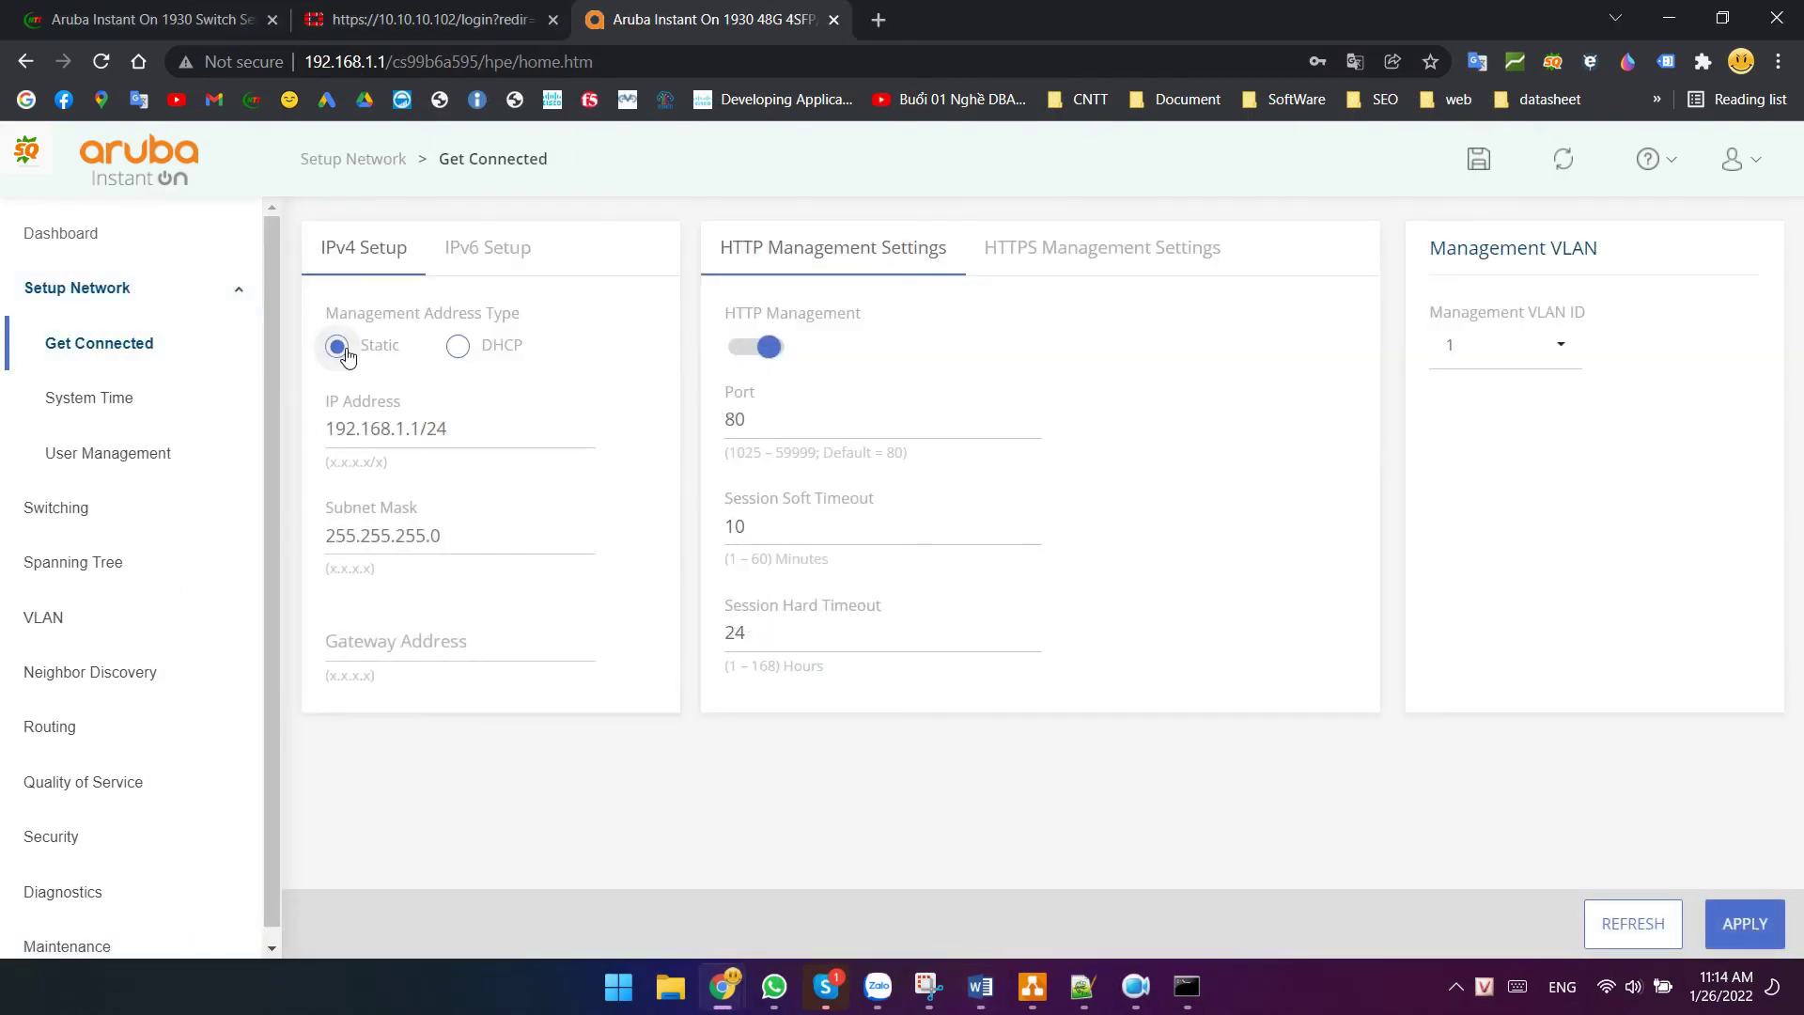
pyautogui.tripleClick(442, 430)
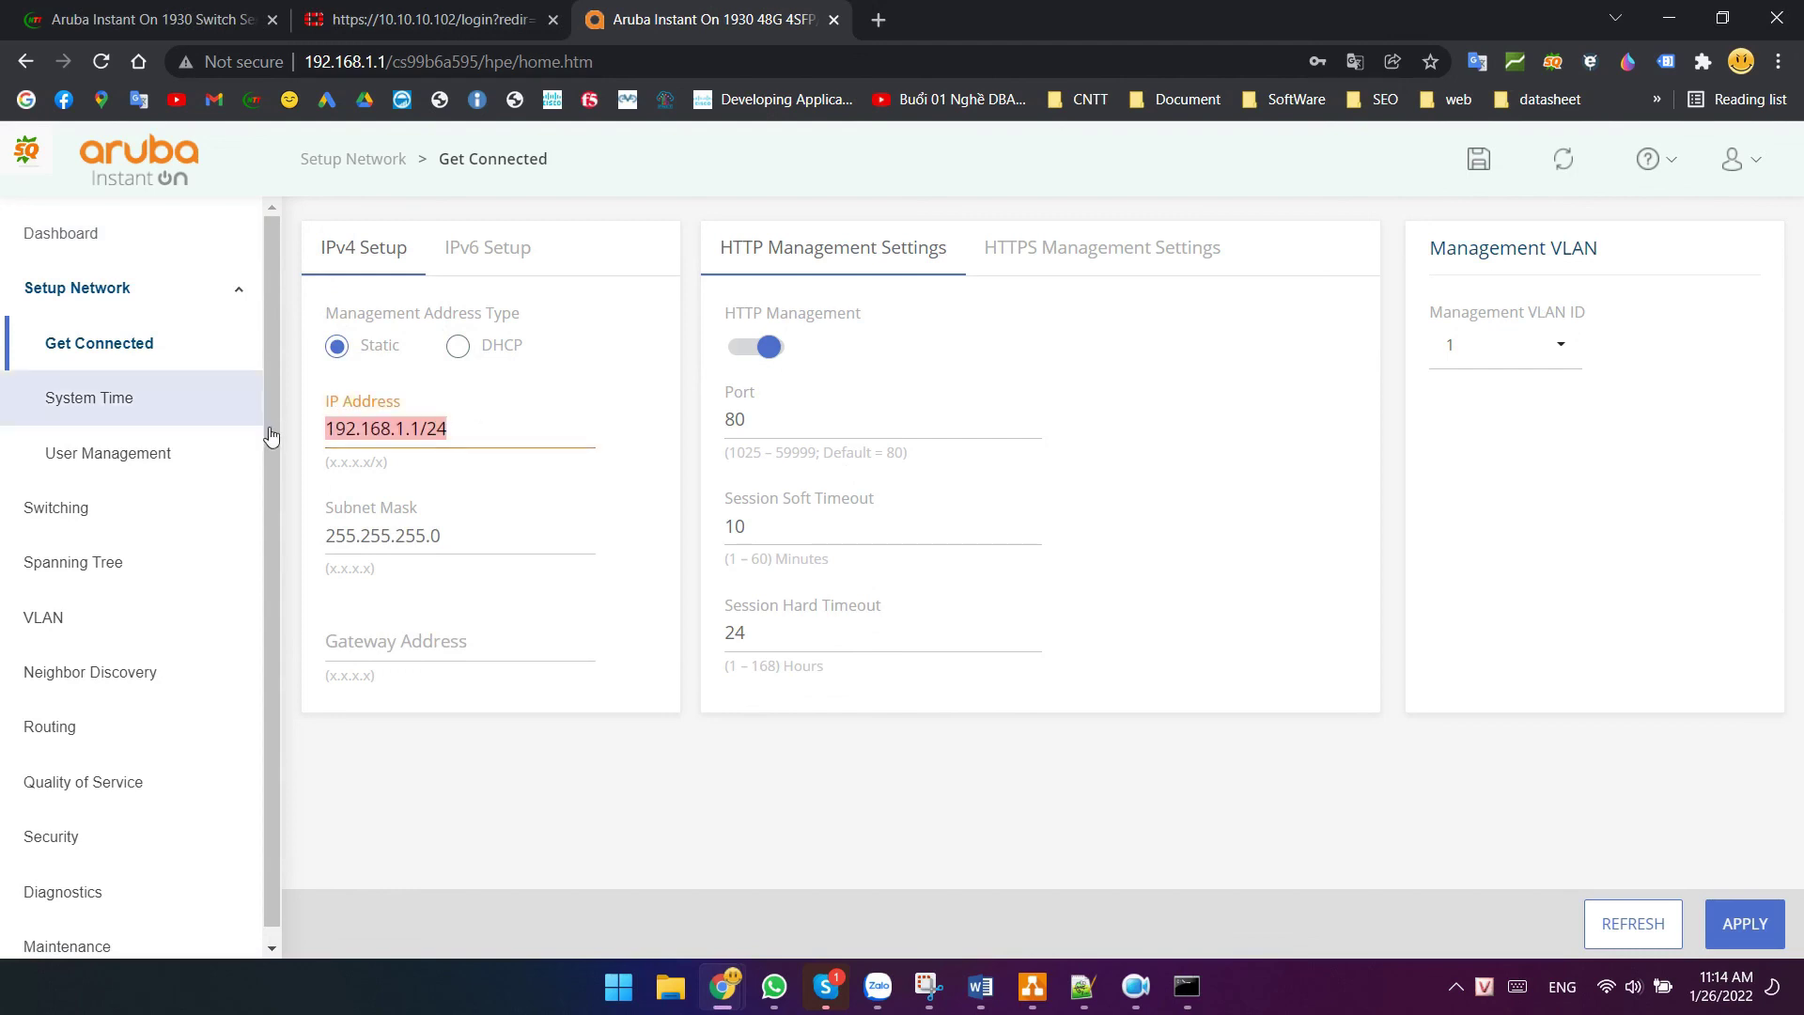
pyautogui.write('17')
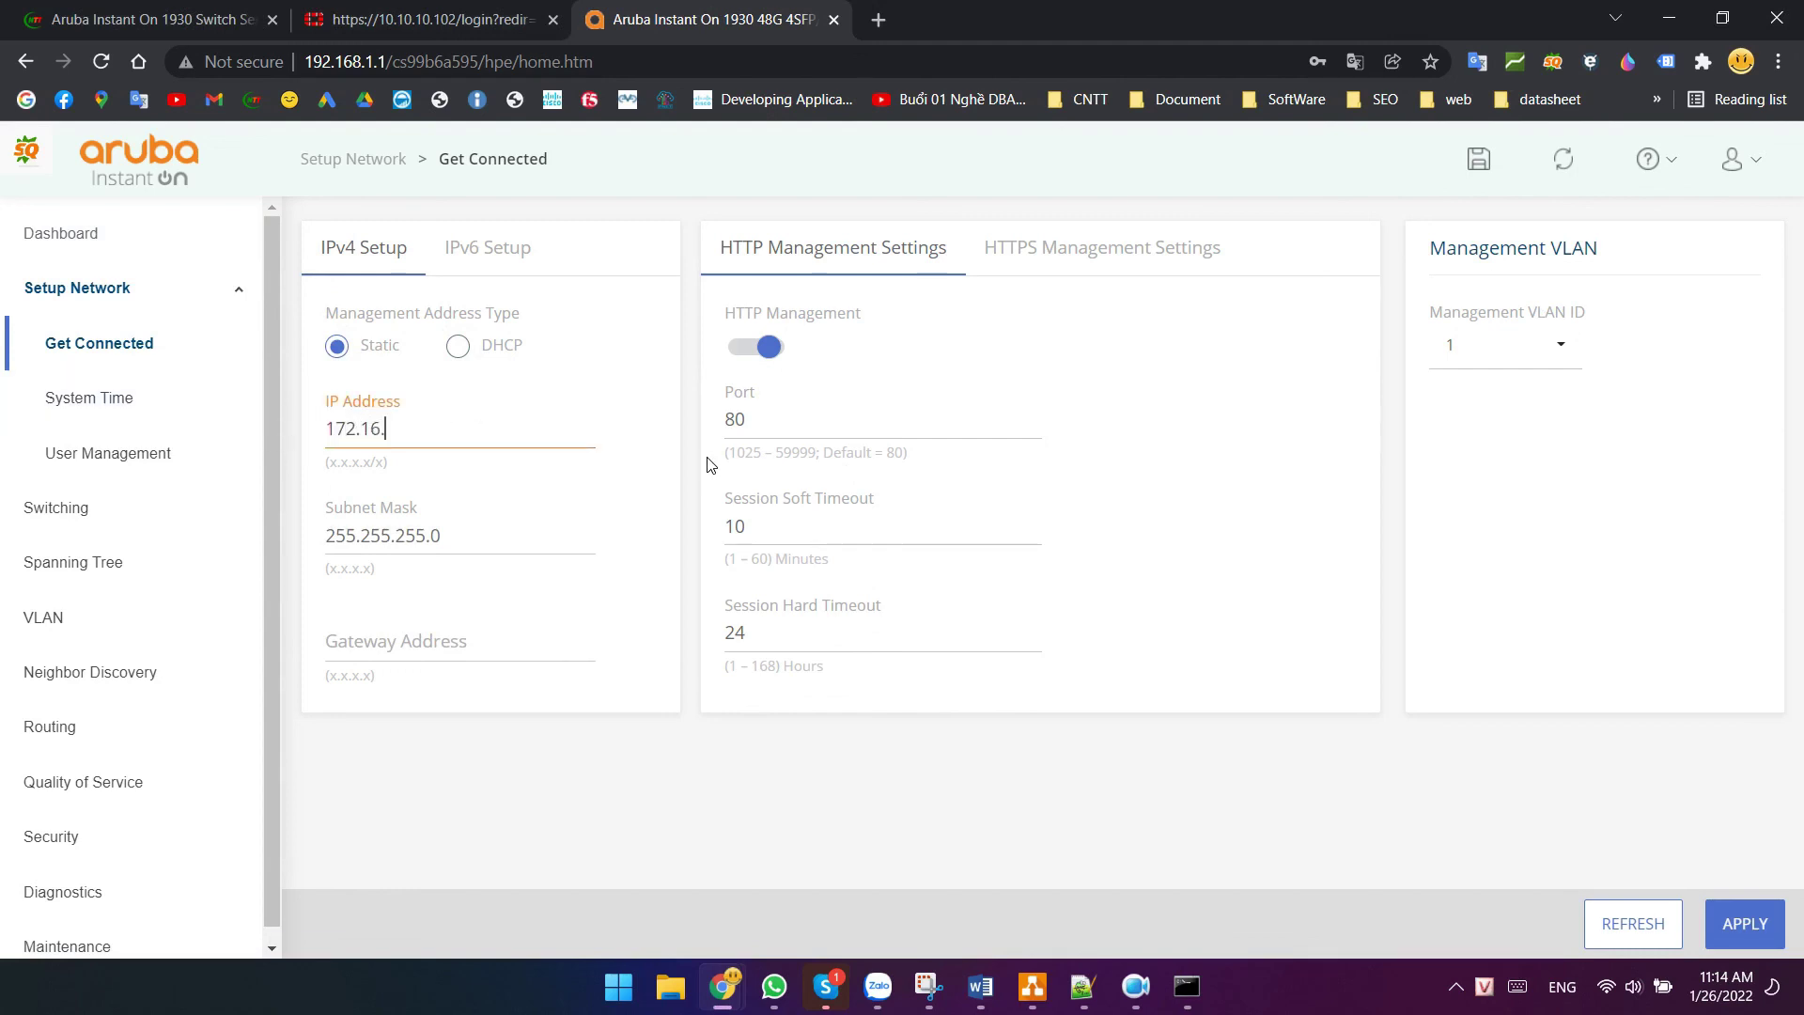
pyautogui.click(431, 653)
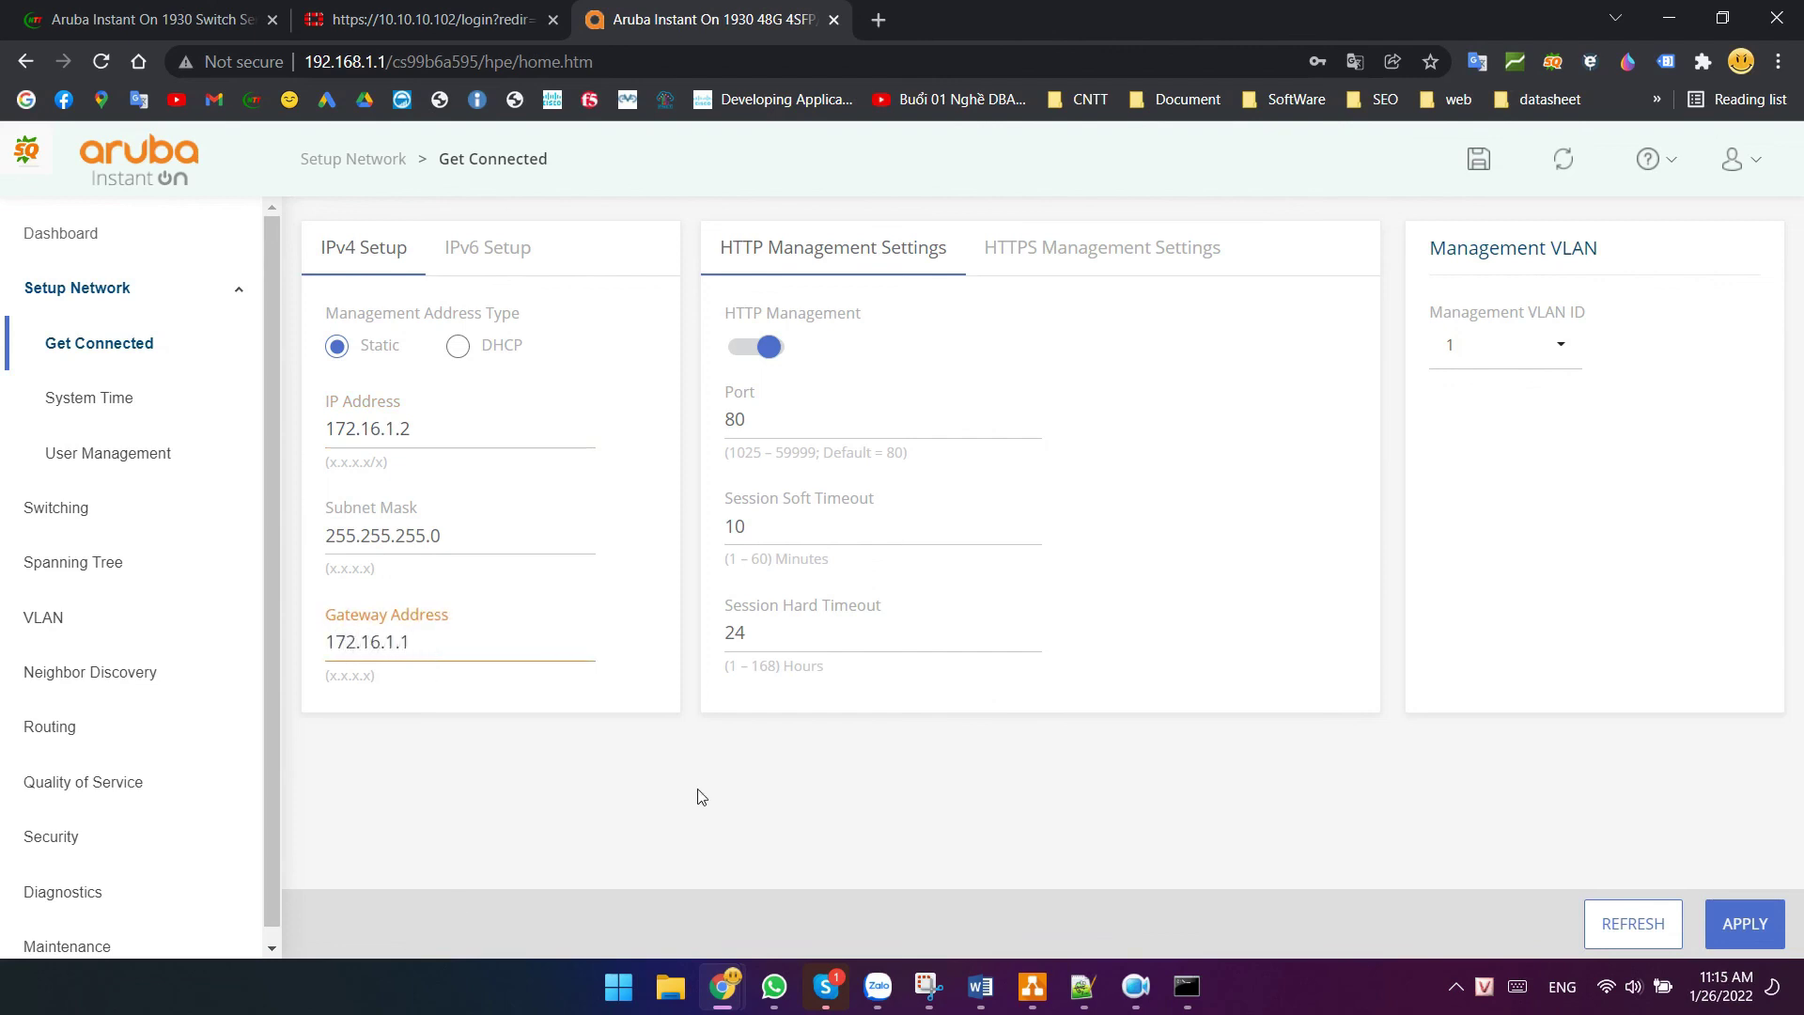
pyautogui.click(1511, 345)
pyautogui.click(1466, 467)
pyautogui.click(1746, 924)
pyautogui.click(1142, 732)
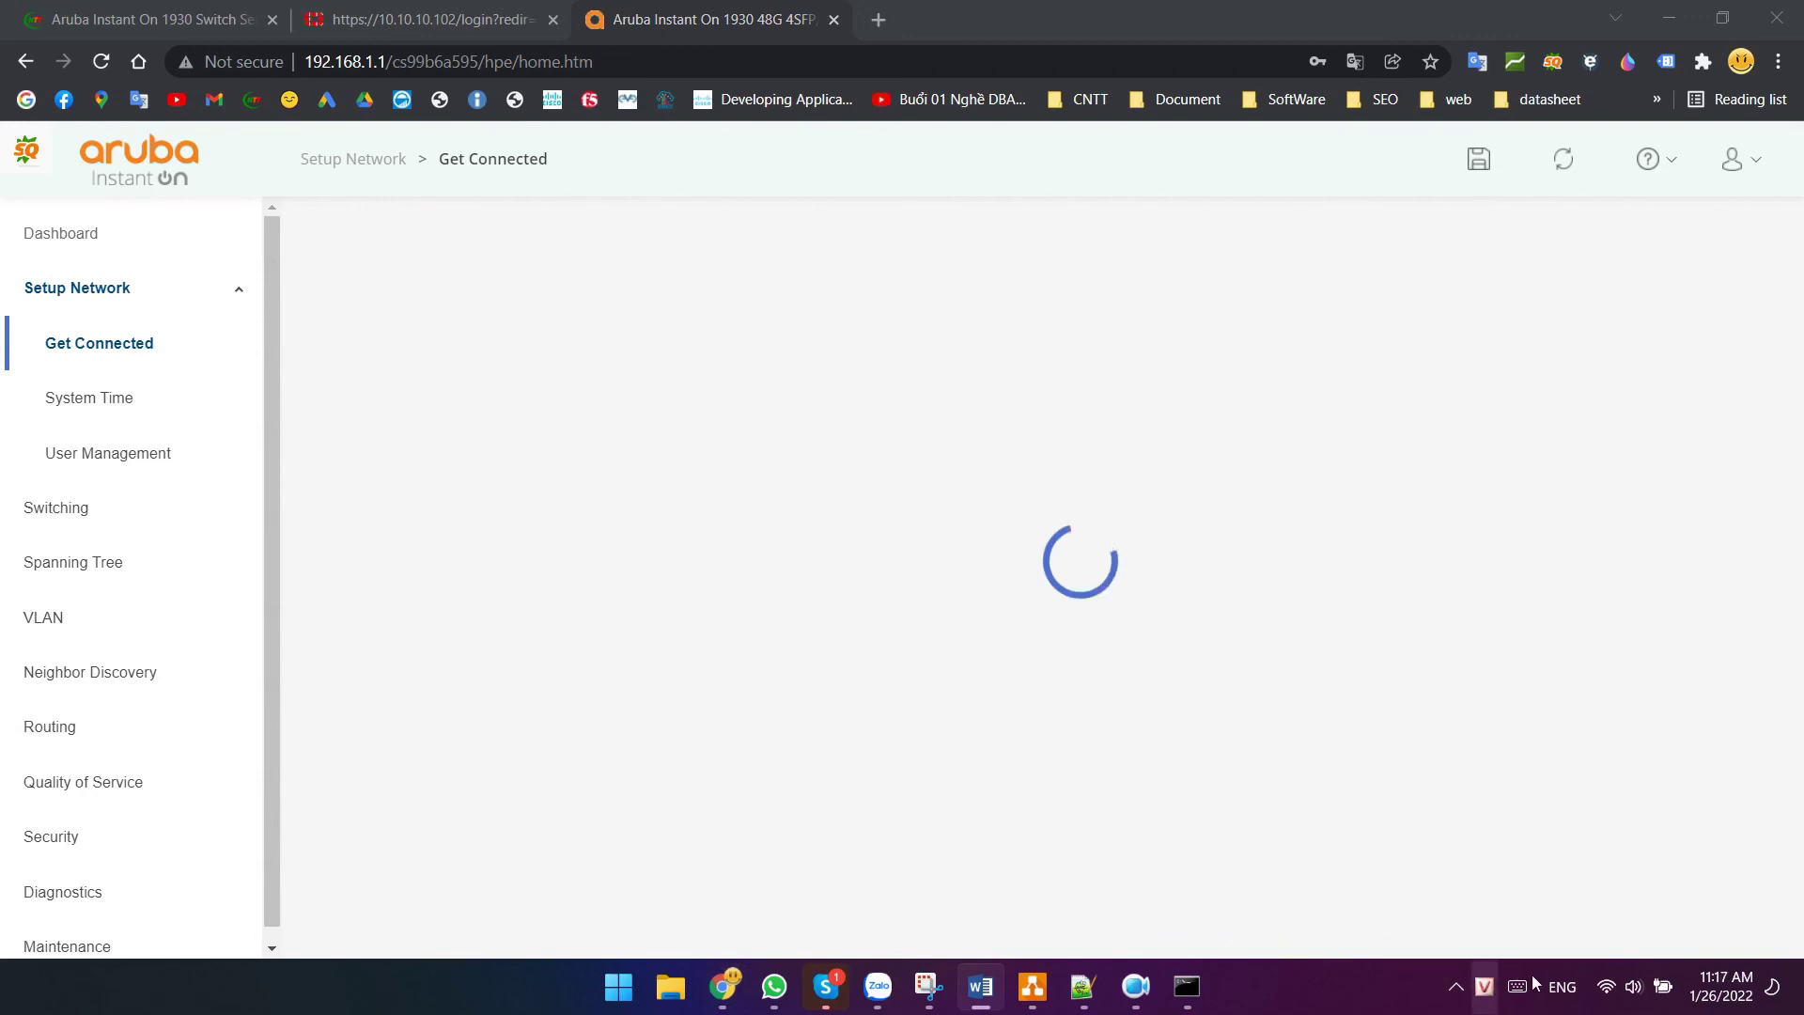
# - Switch the Ethernet from manual 192.168.1.100 to Automatic (DHCP), save, and close Settings
pyautogui.rightClick(1606, 985)
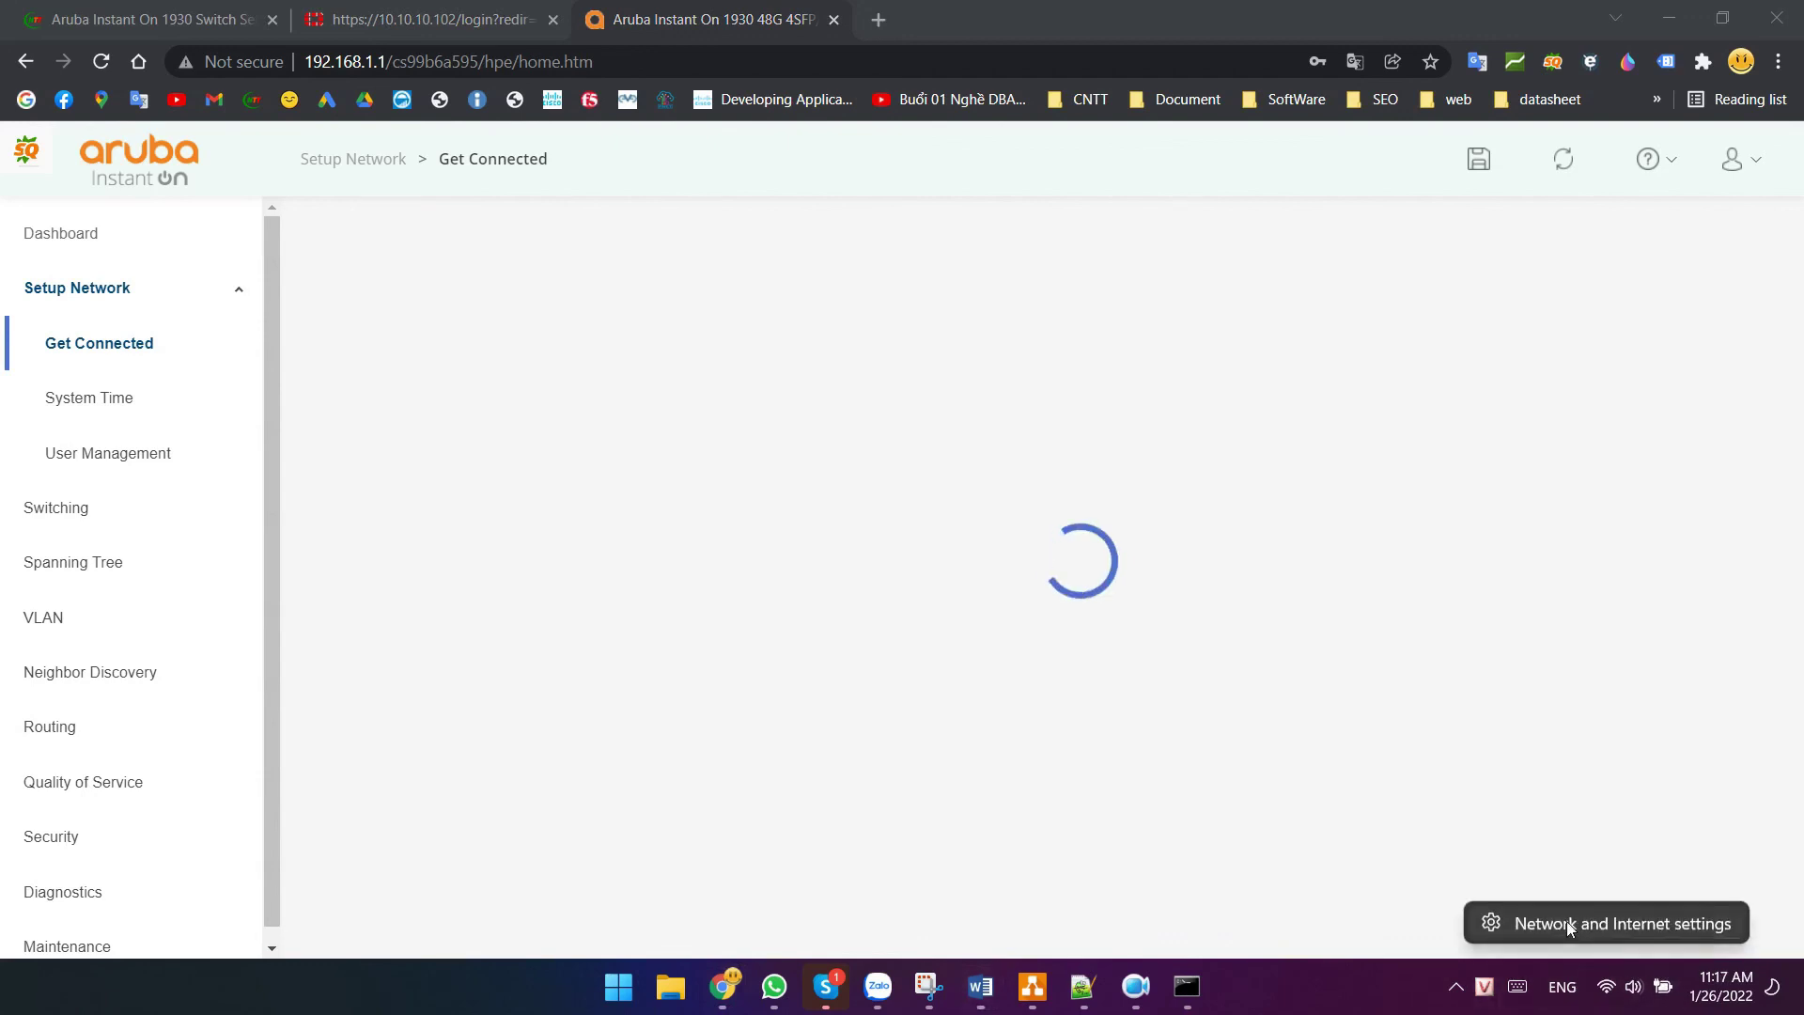
pyautogui.click(1567, 926)
pyautogui.click(785, 524)
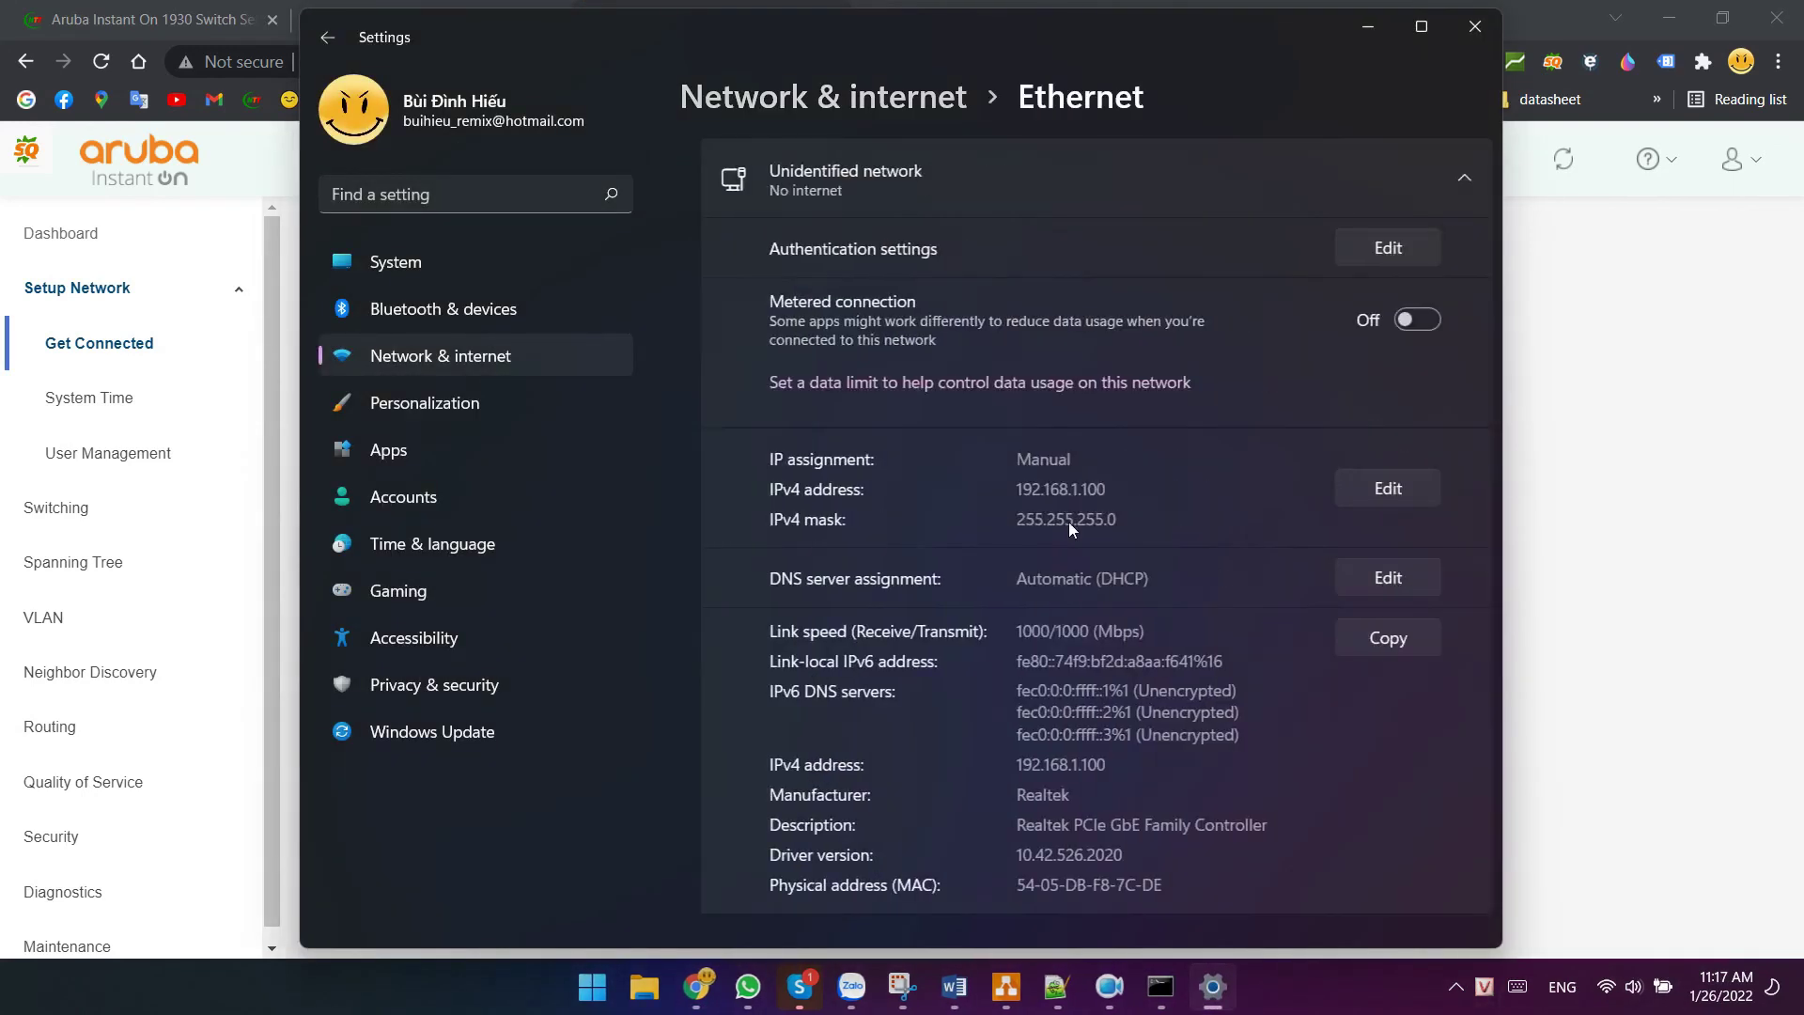
pyautogui.click(1357, 490)
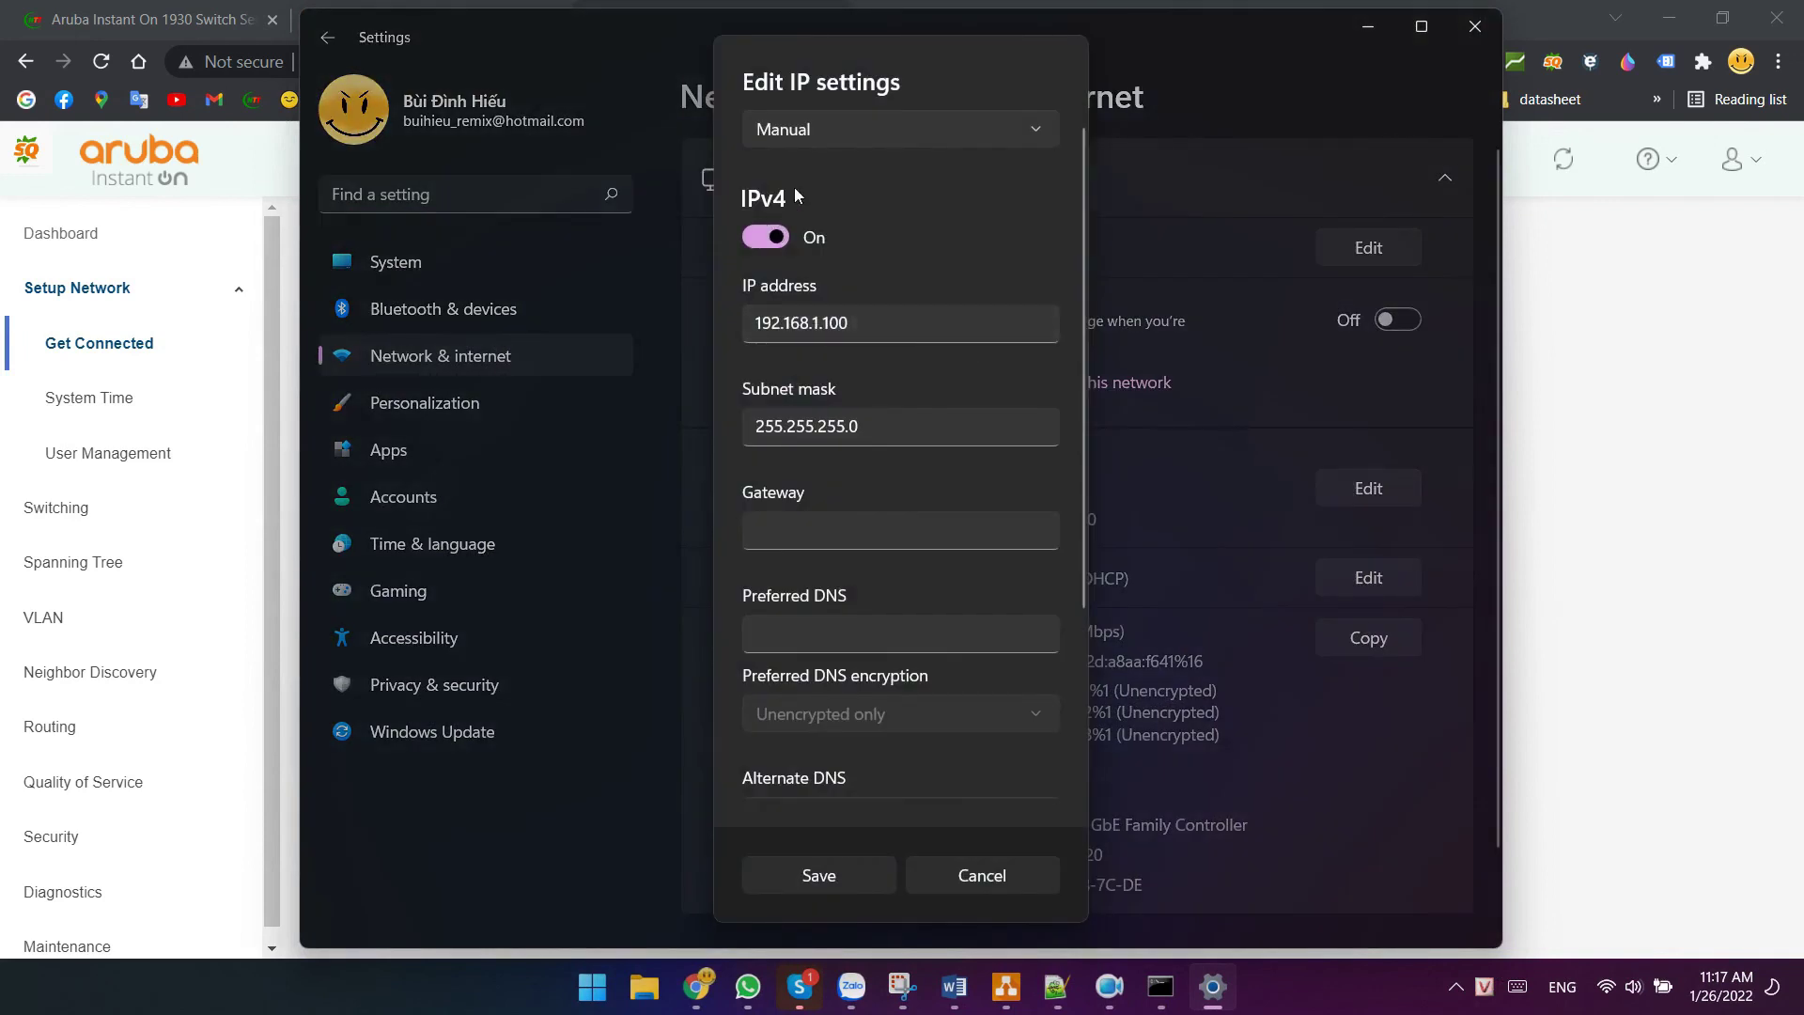
pyautogui.click(806, 139)
pyautogui.click(815, 86)
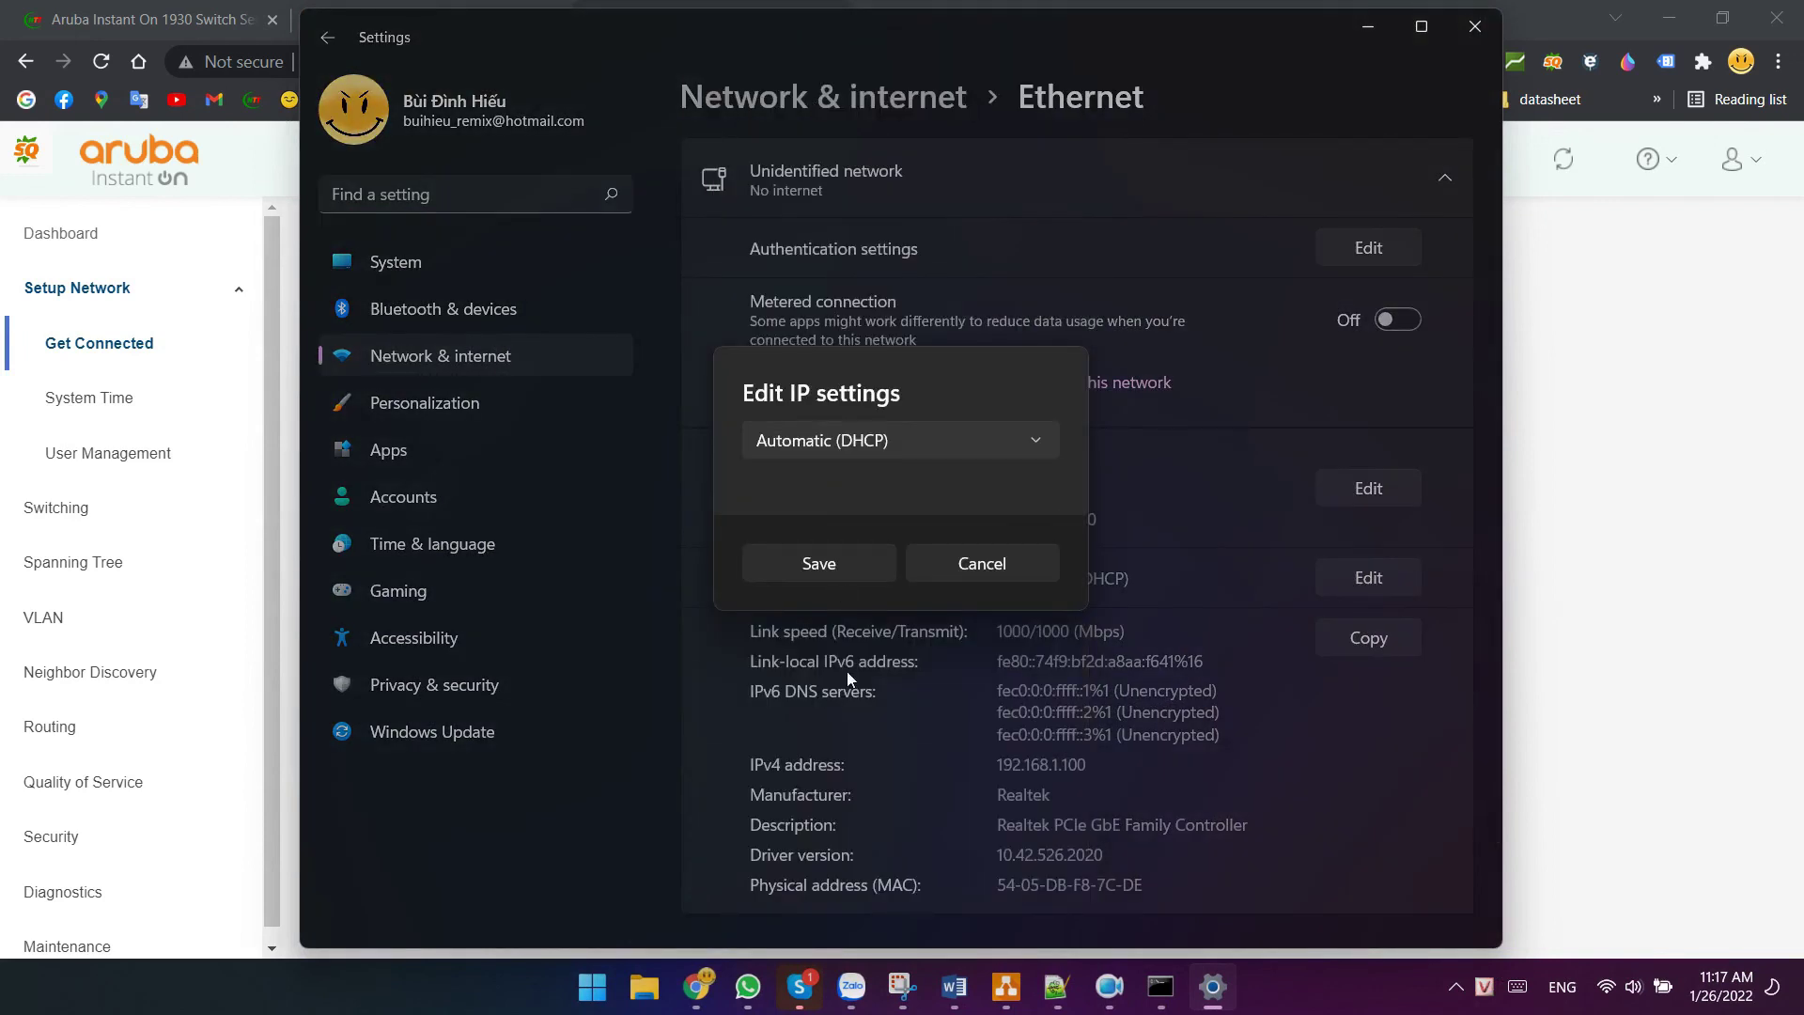
pyautogui.click(819, 564)
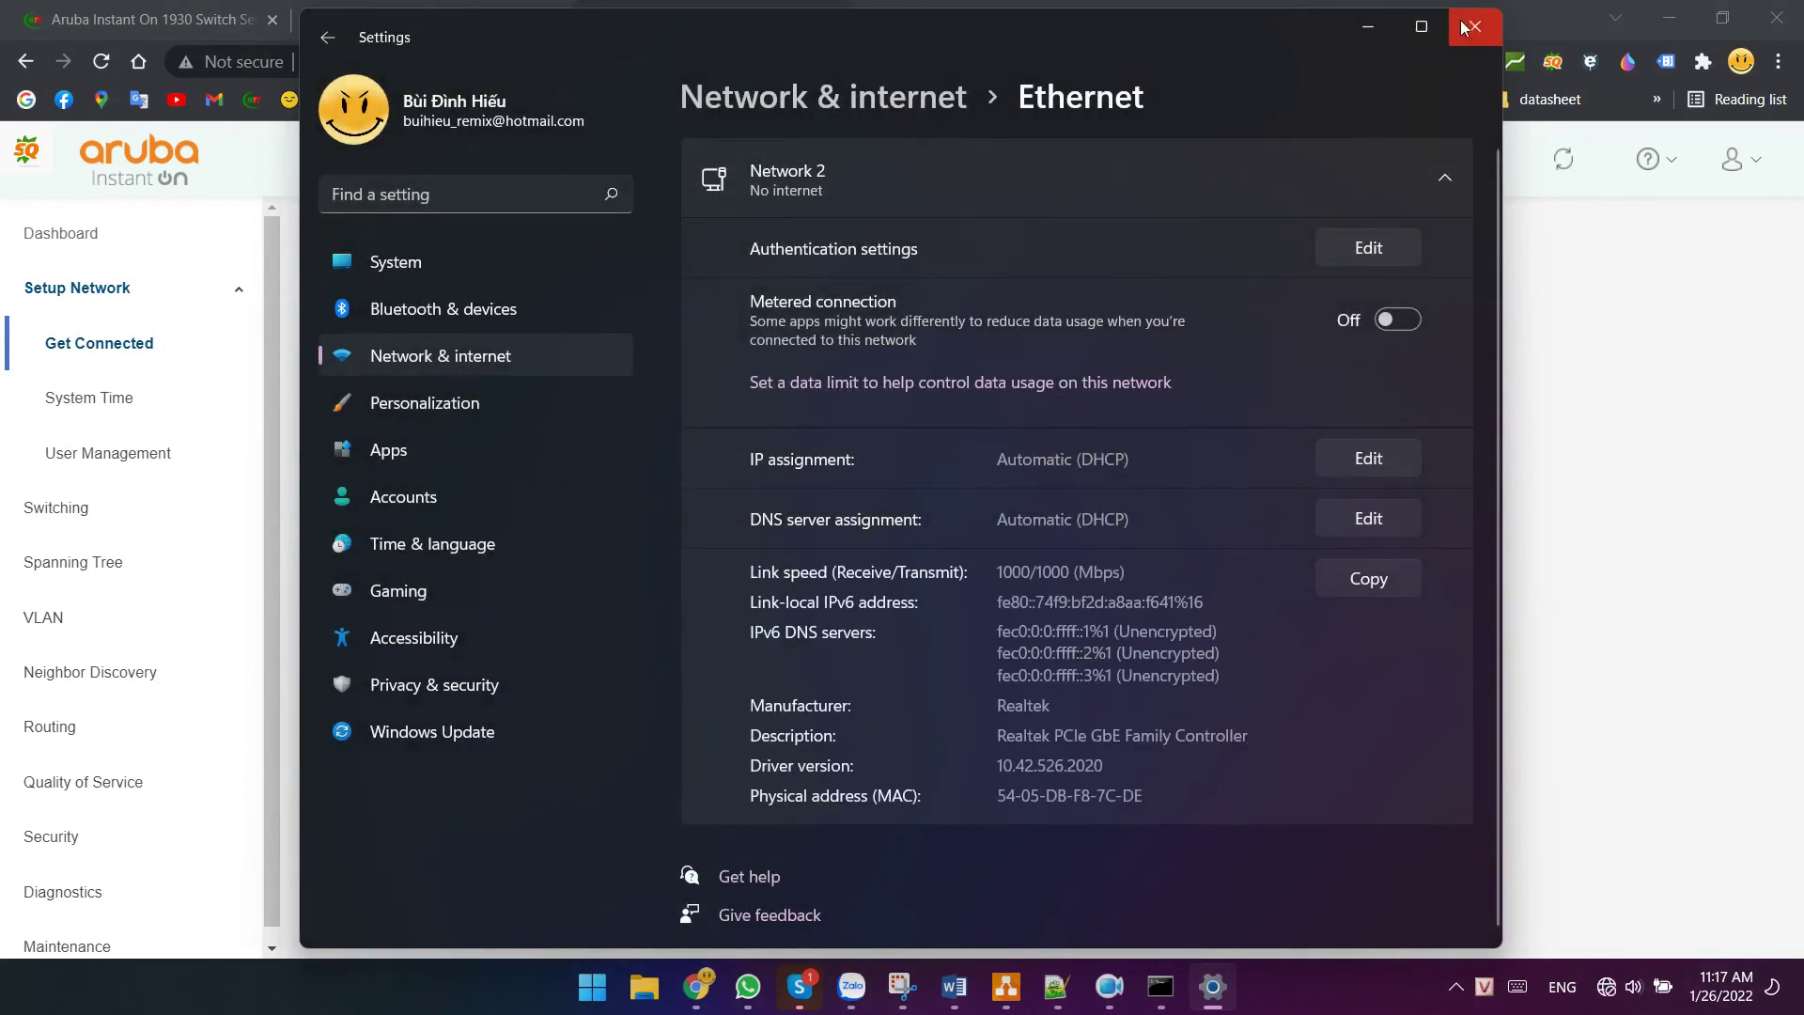
pyautogui.click(1474, 26)
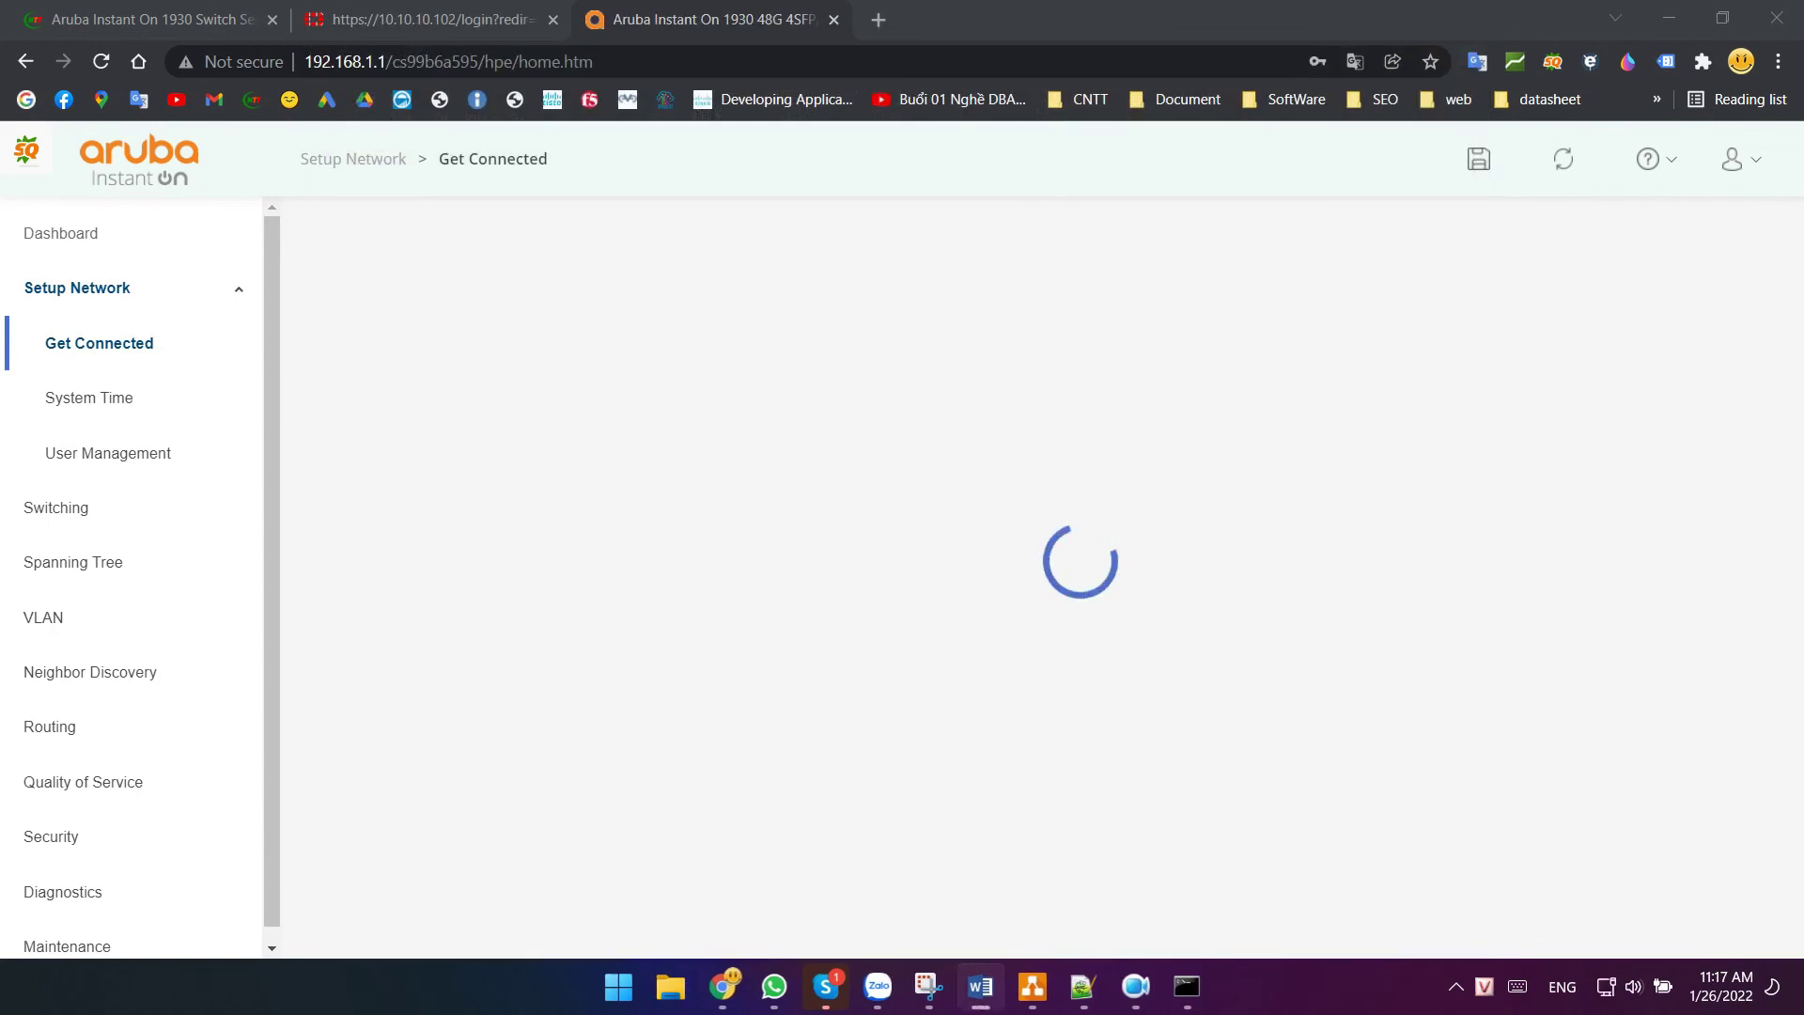
# - Load 172.16.1.2 in Chrome, log in as admin with the password, and dismiss the save-password prompt
pyautogui.hotkey('ctrl', 'l')
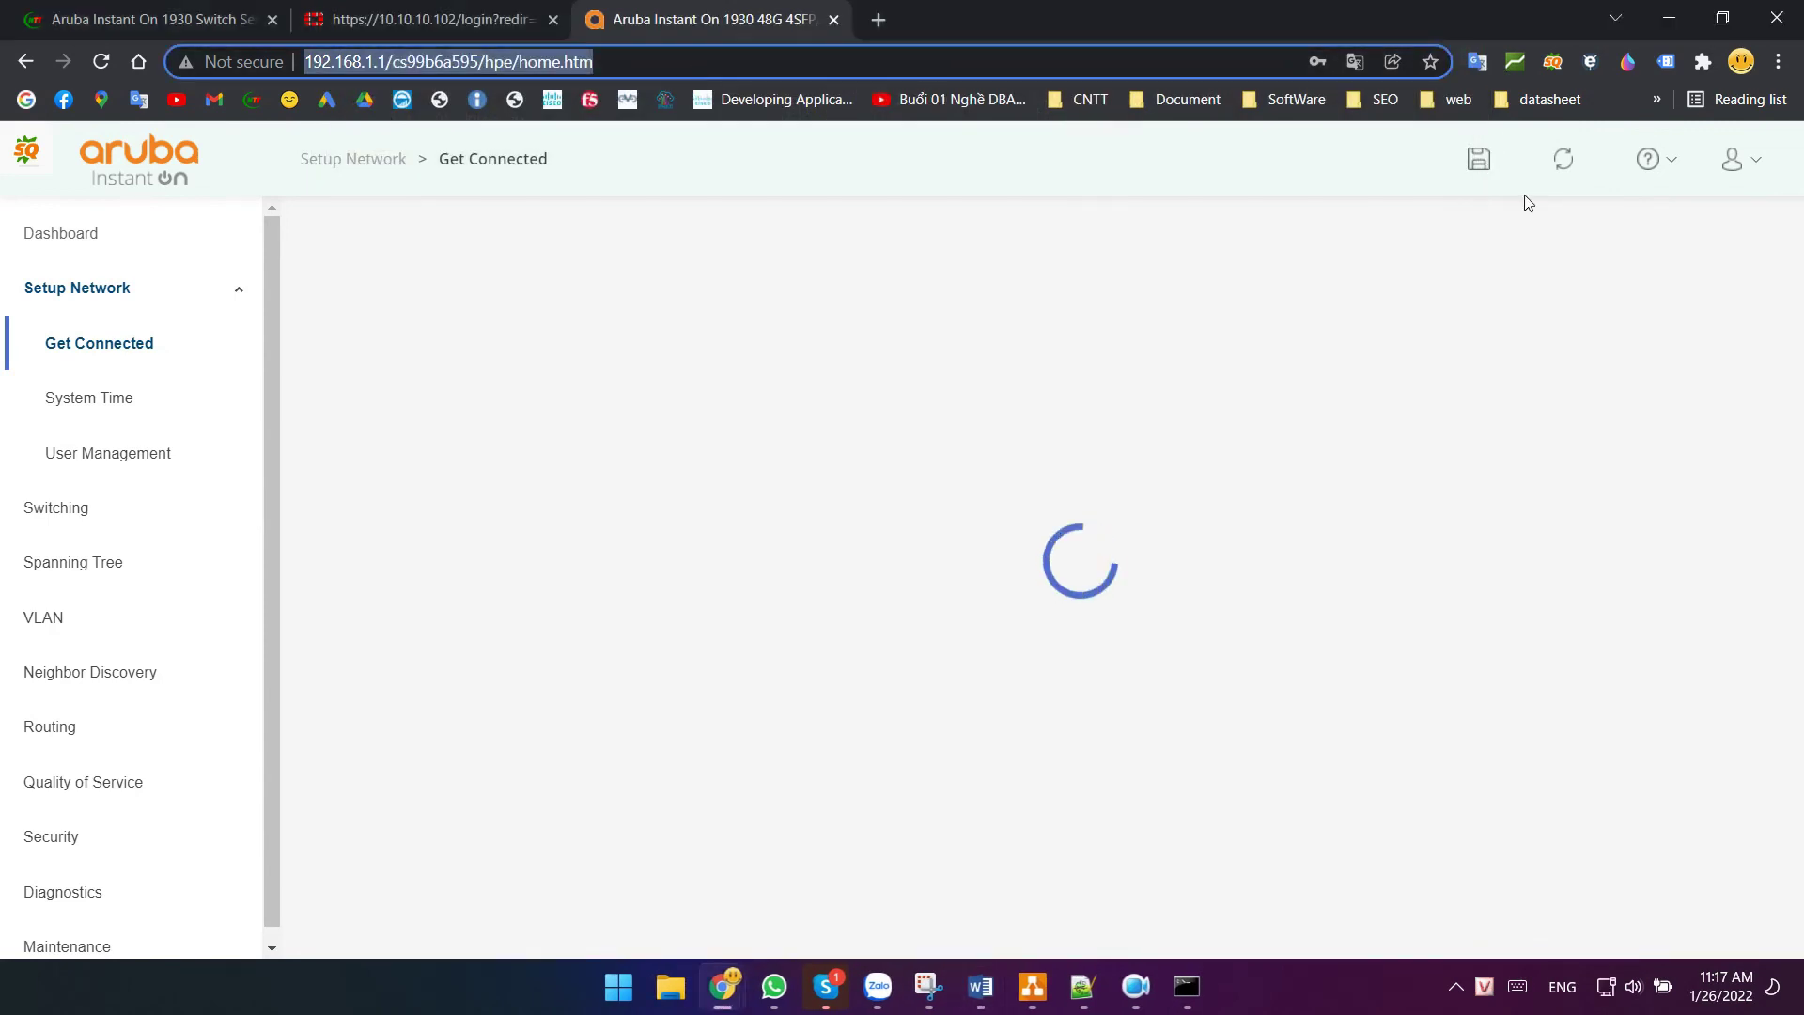
pyautogui.write('172.16.1')
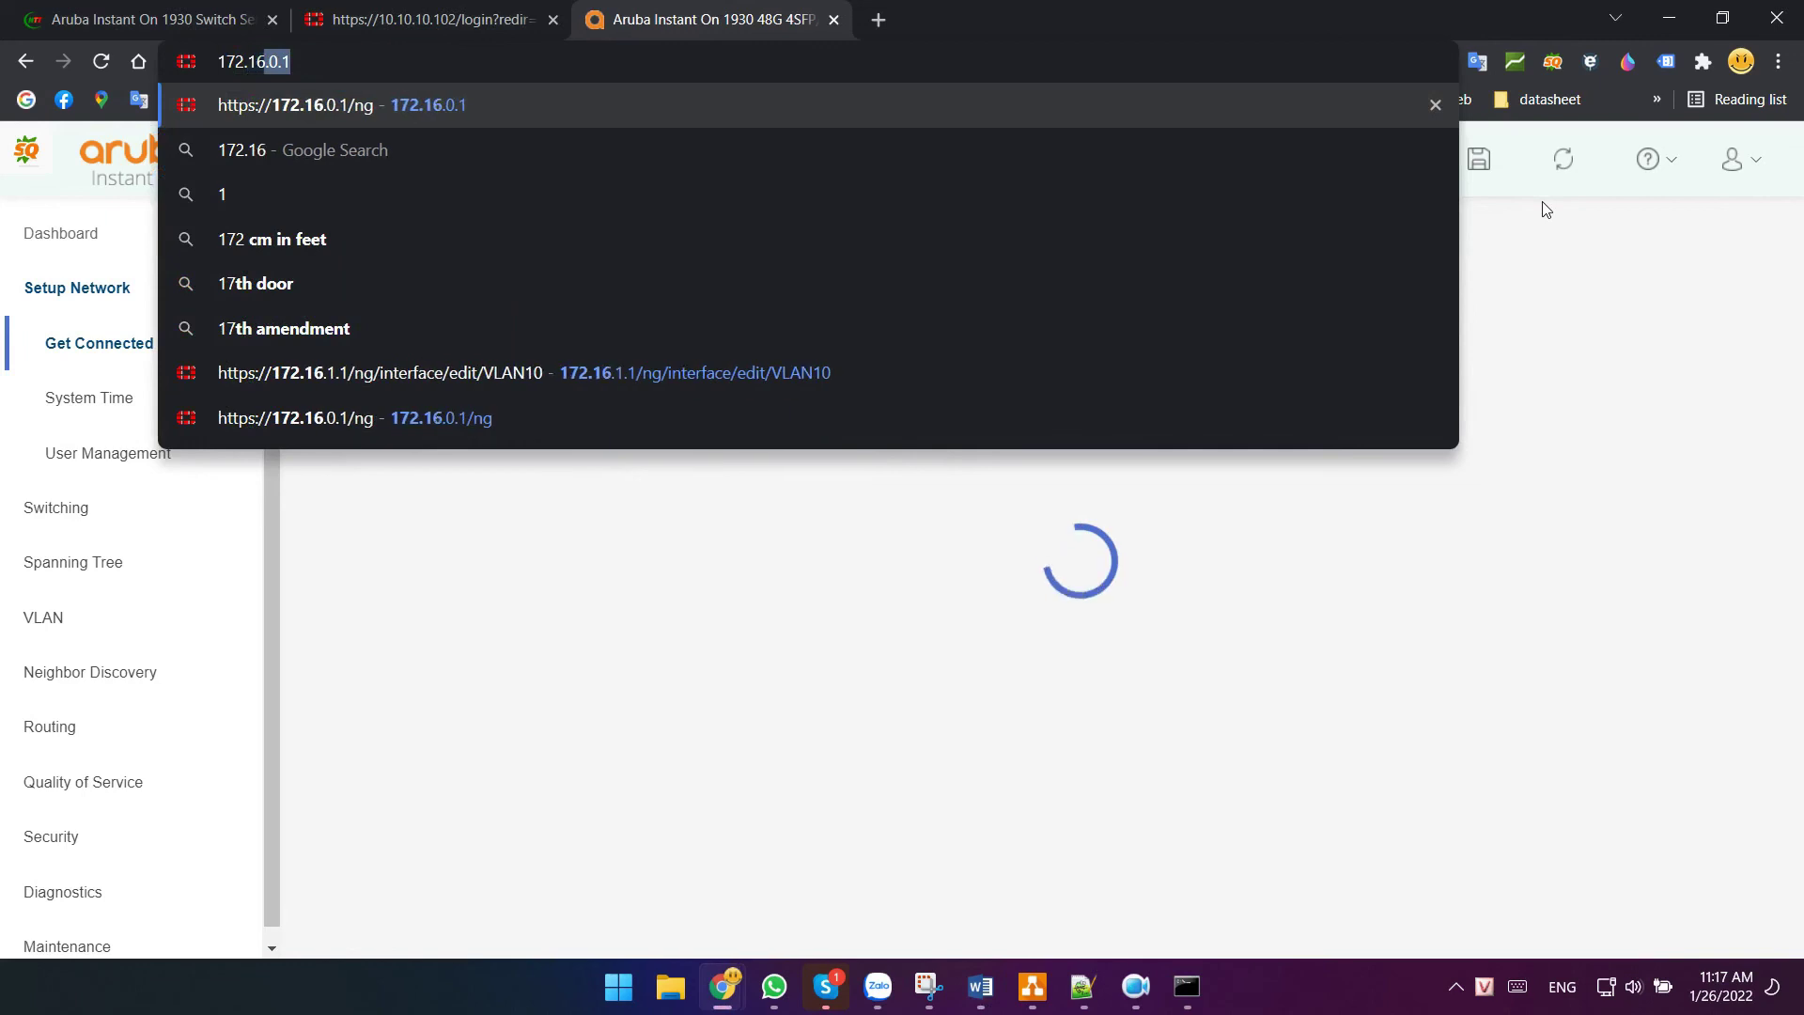
pyautogui.write('.2')
pyautogui.press('Return')
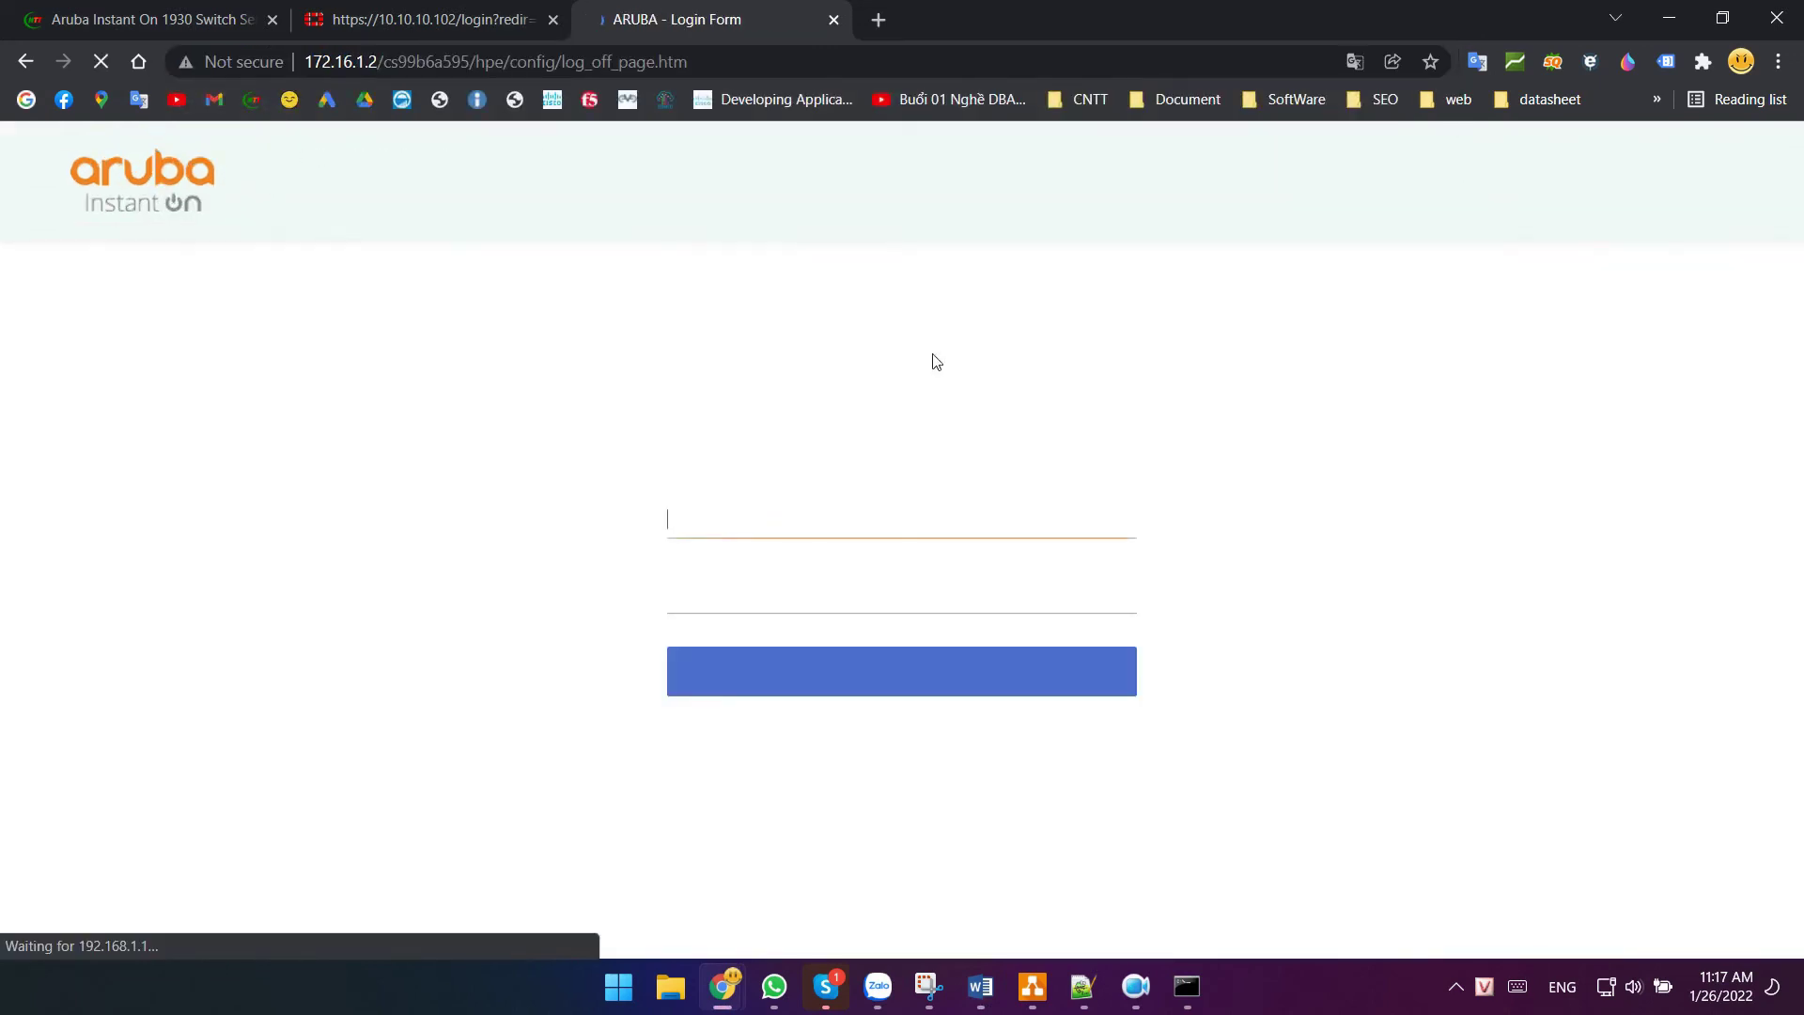
pyautogui.write('admin')
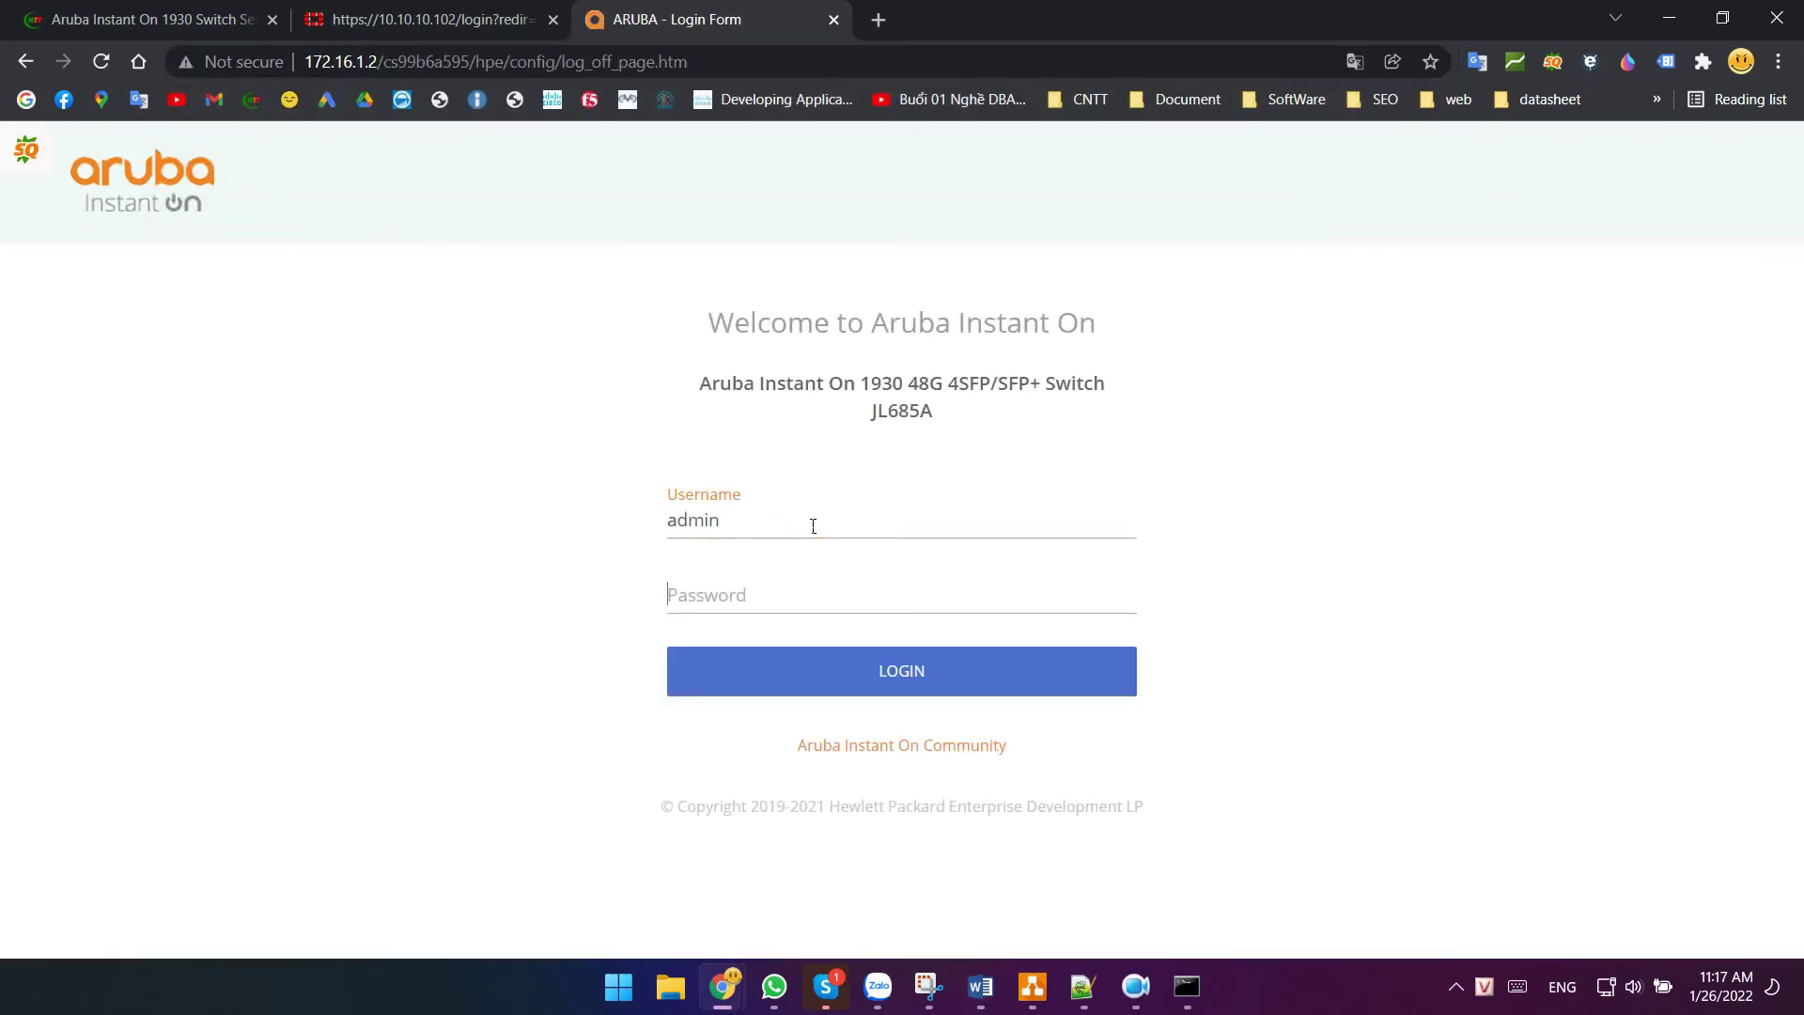
pyautogui.press('Tab')
pyautogui.write('••••••••')
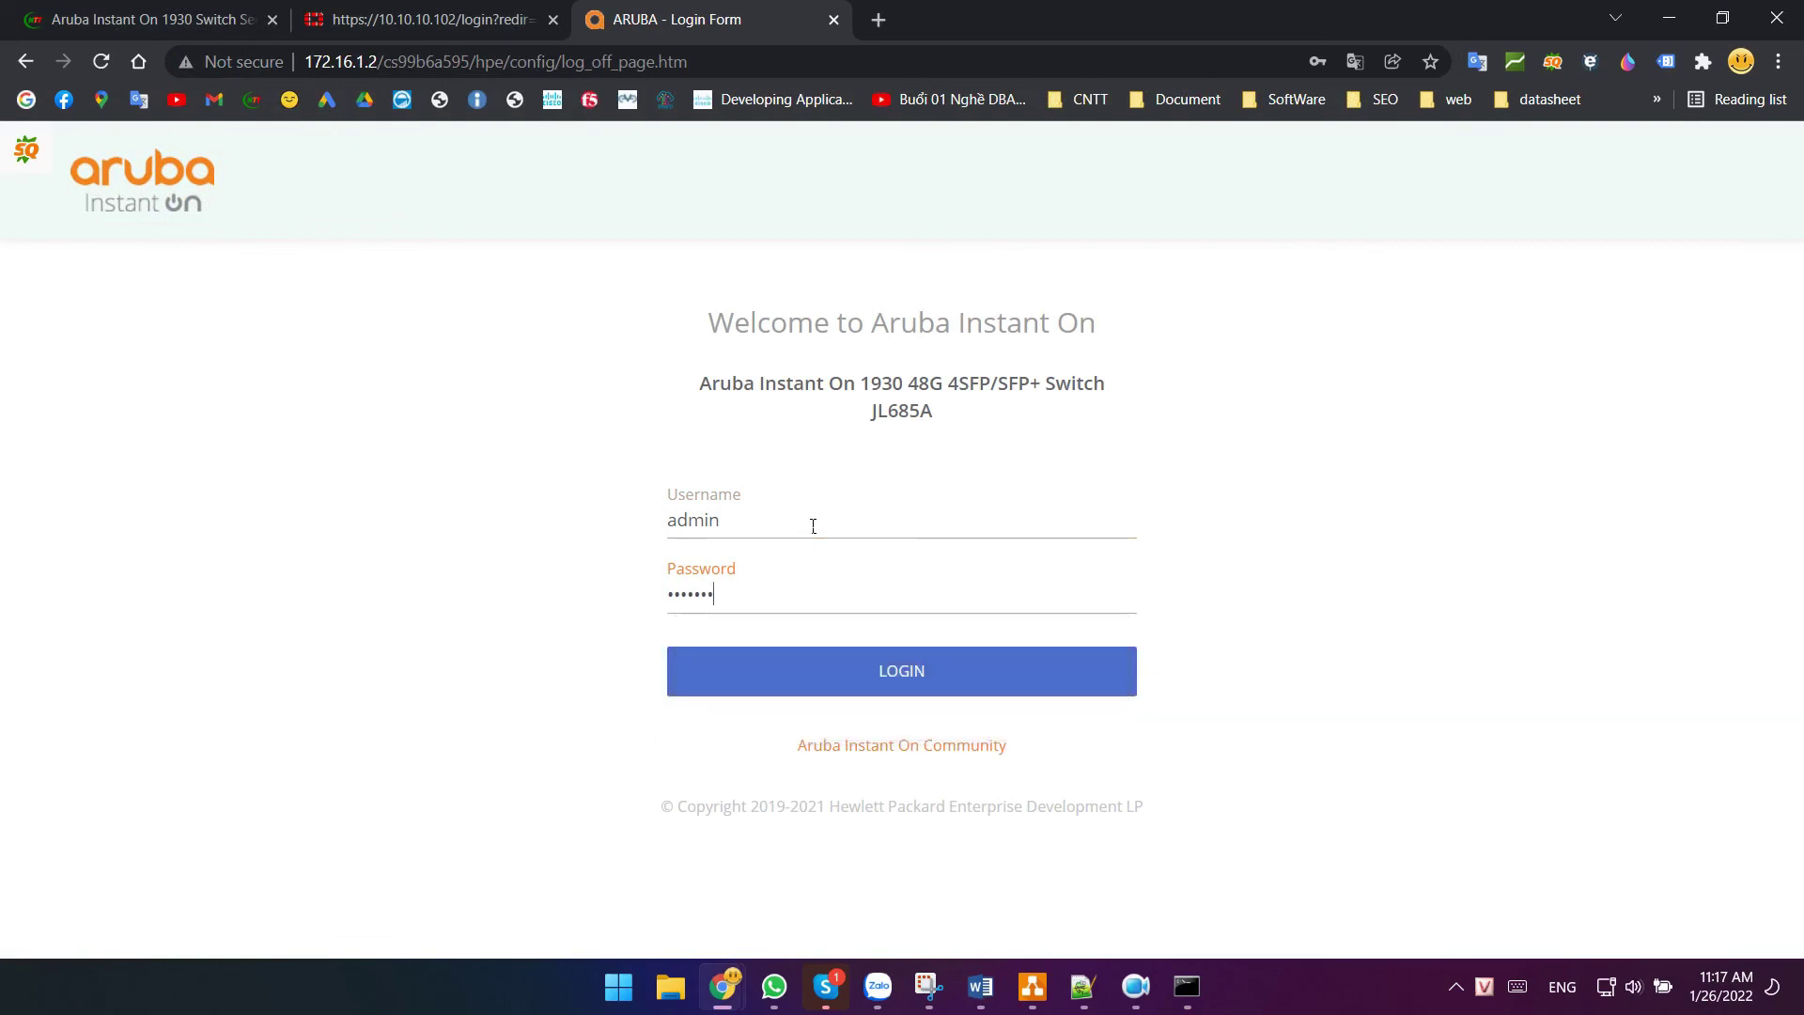
pyautogui.press('Return')
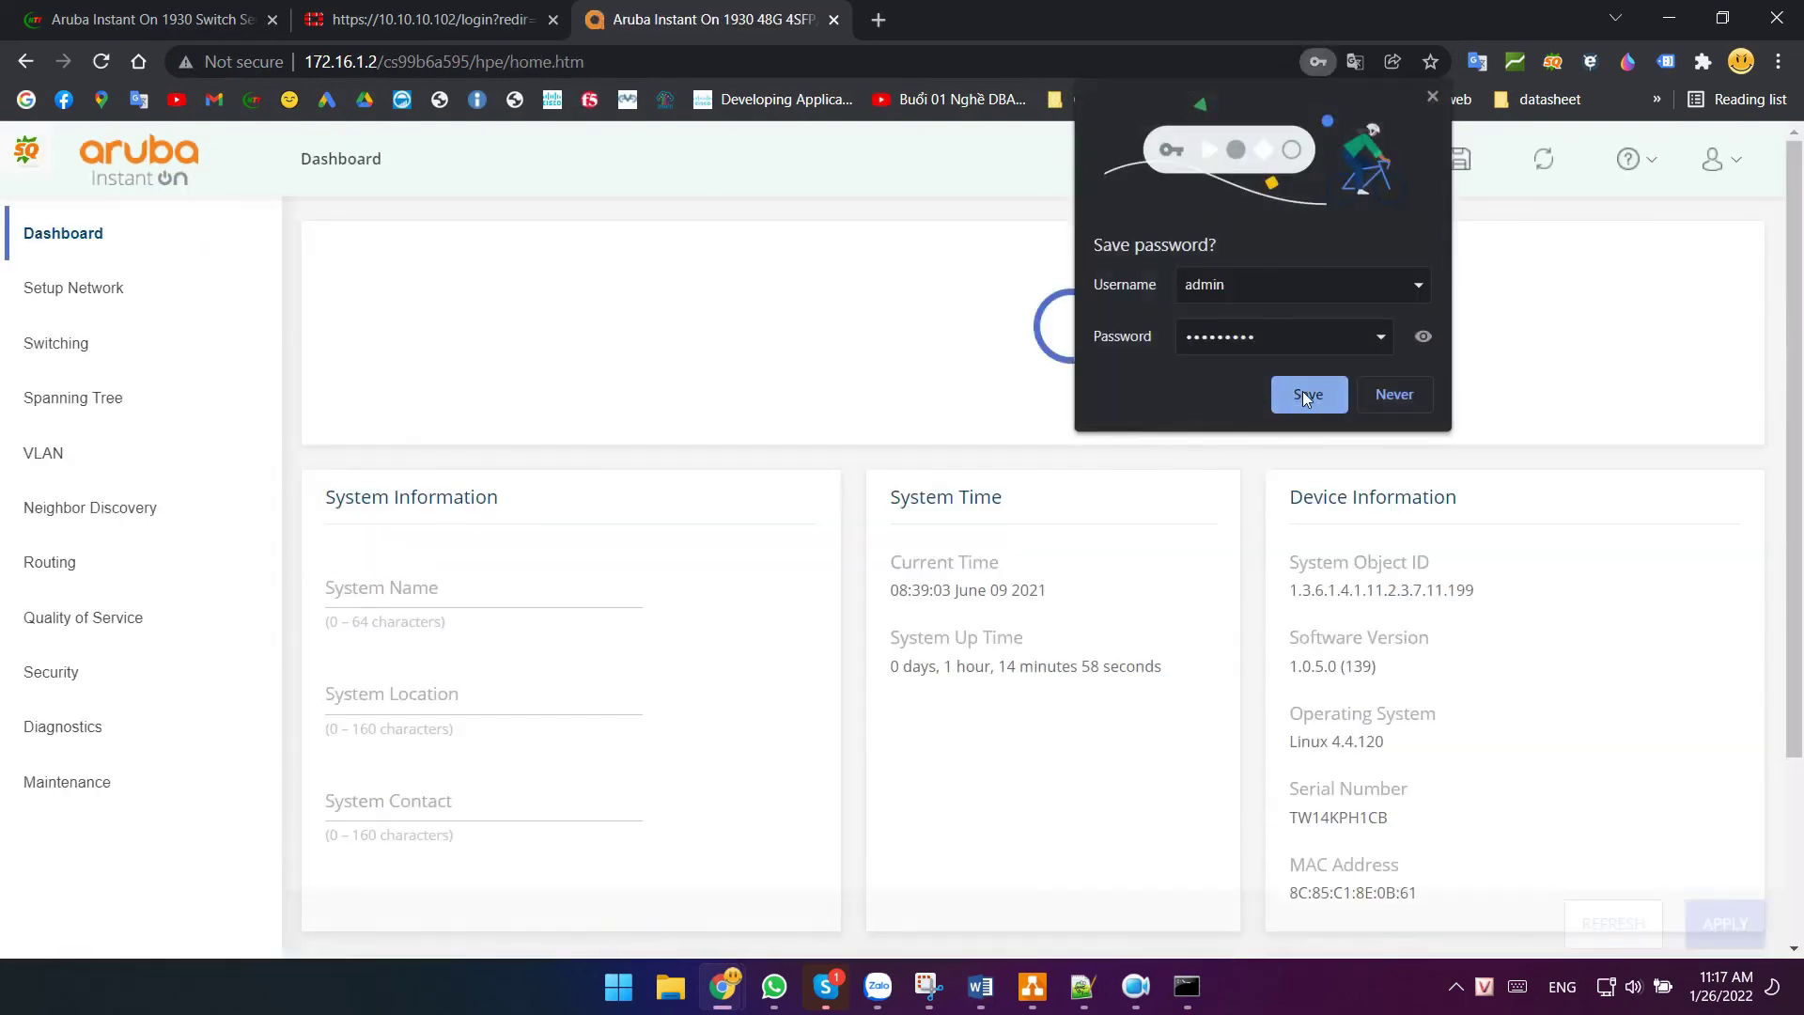
pyautogui.click(1302, 390)
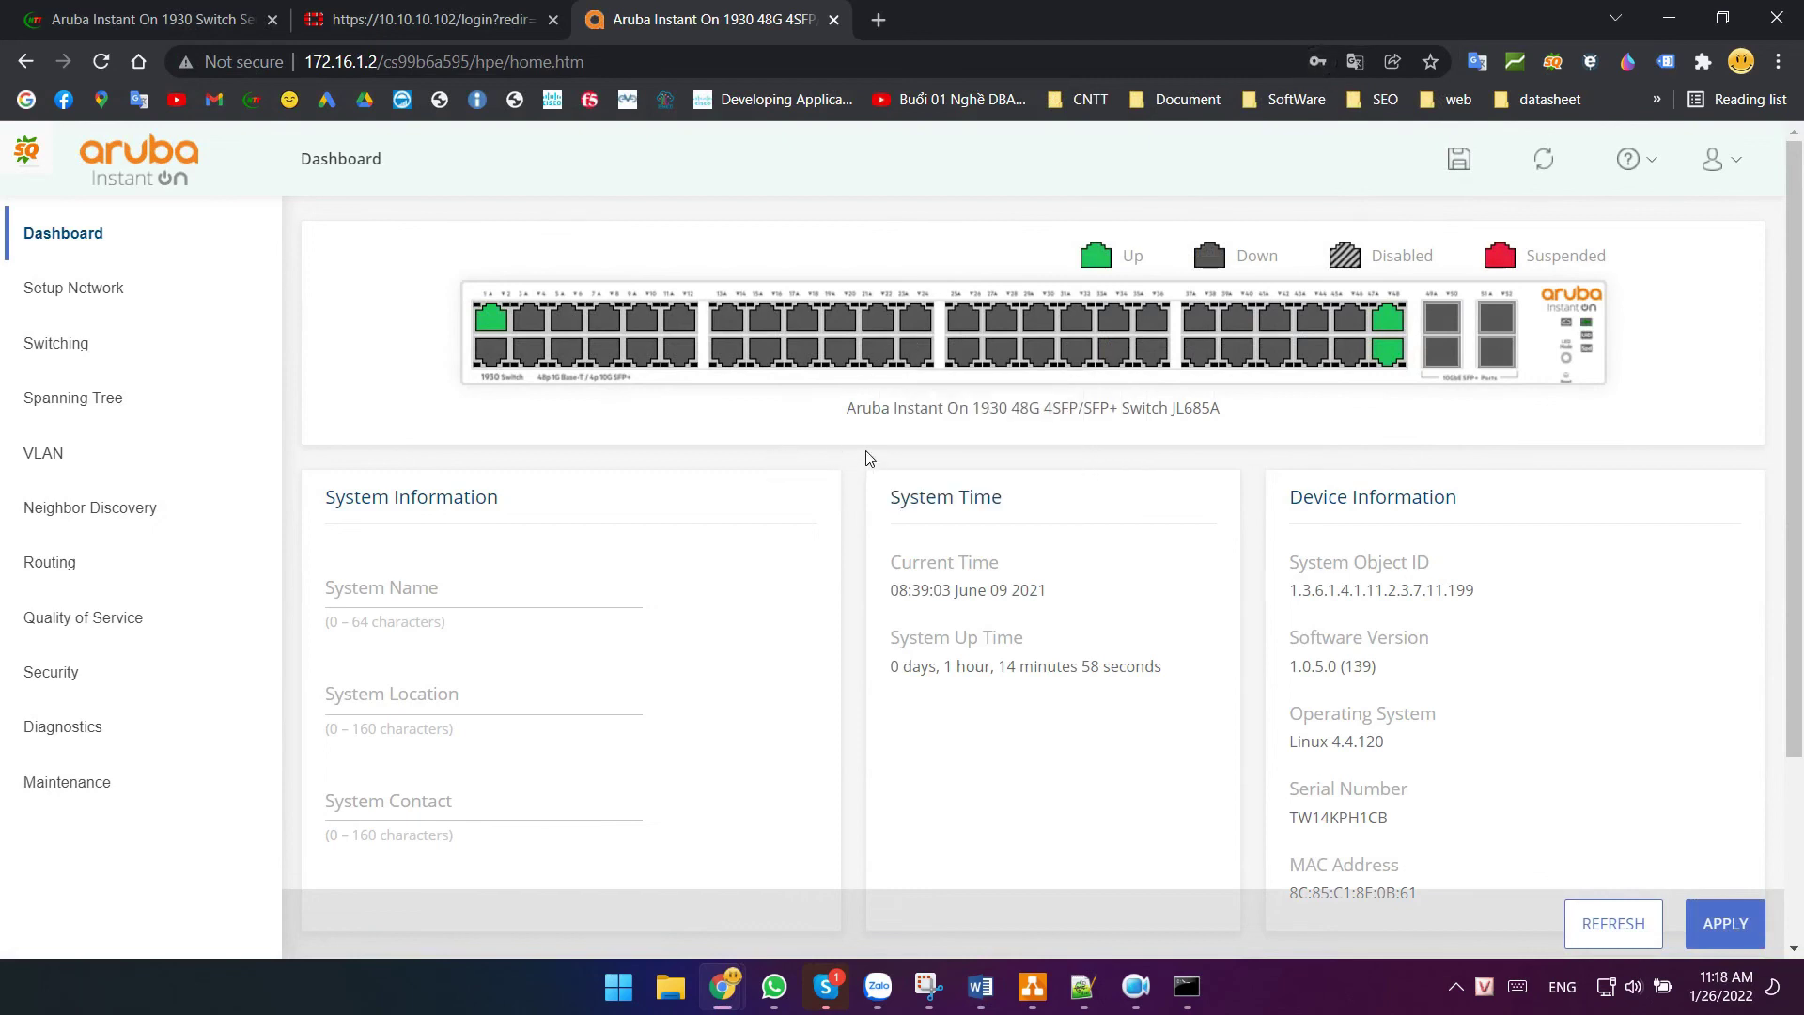